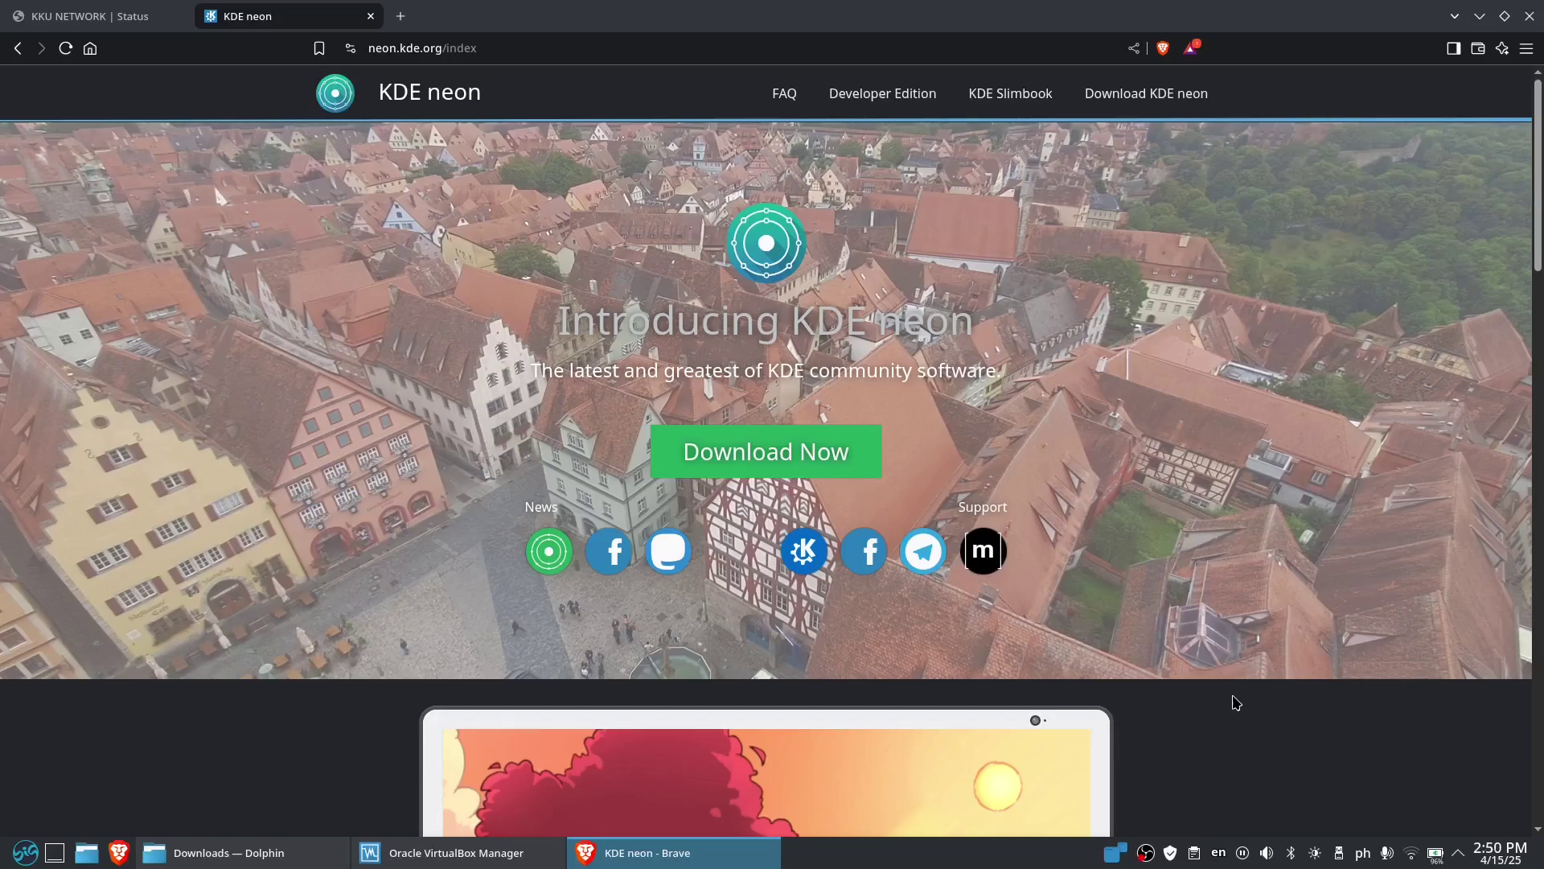
# Look through the KDE neon home page from the introduction down to the footer and return to its start.
pyautogui.scroll(-10, 1236, 703)
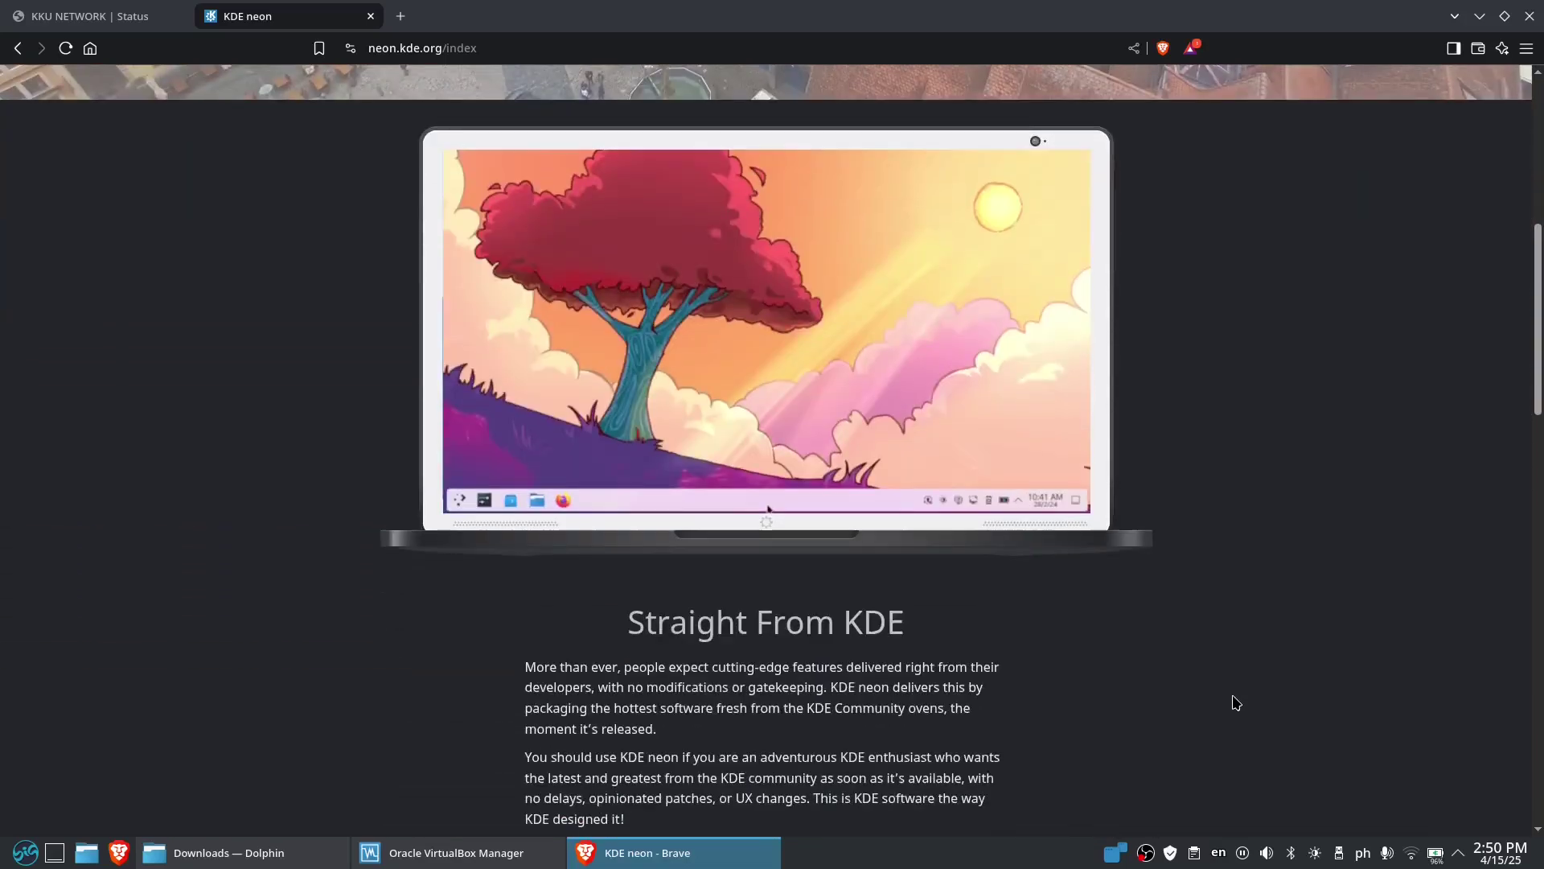
pyautogui.scroll(2, 1237, 703)
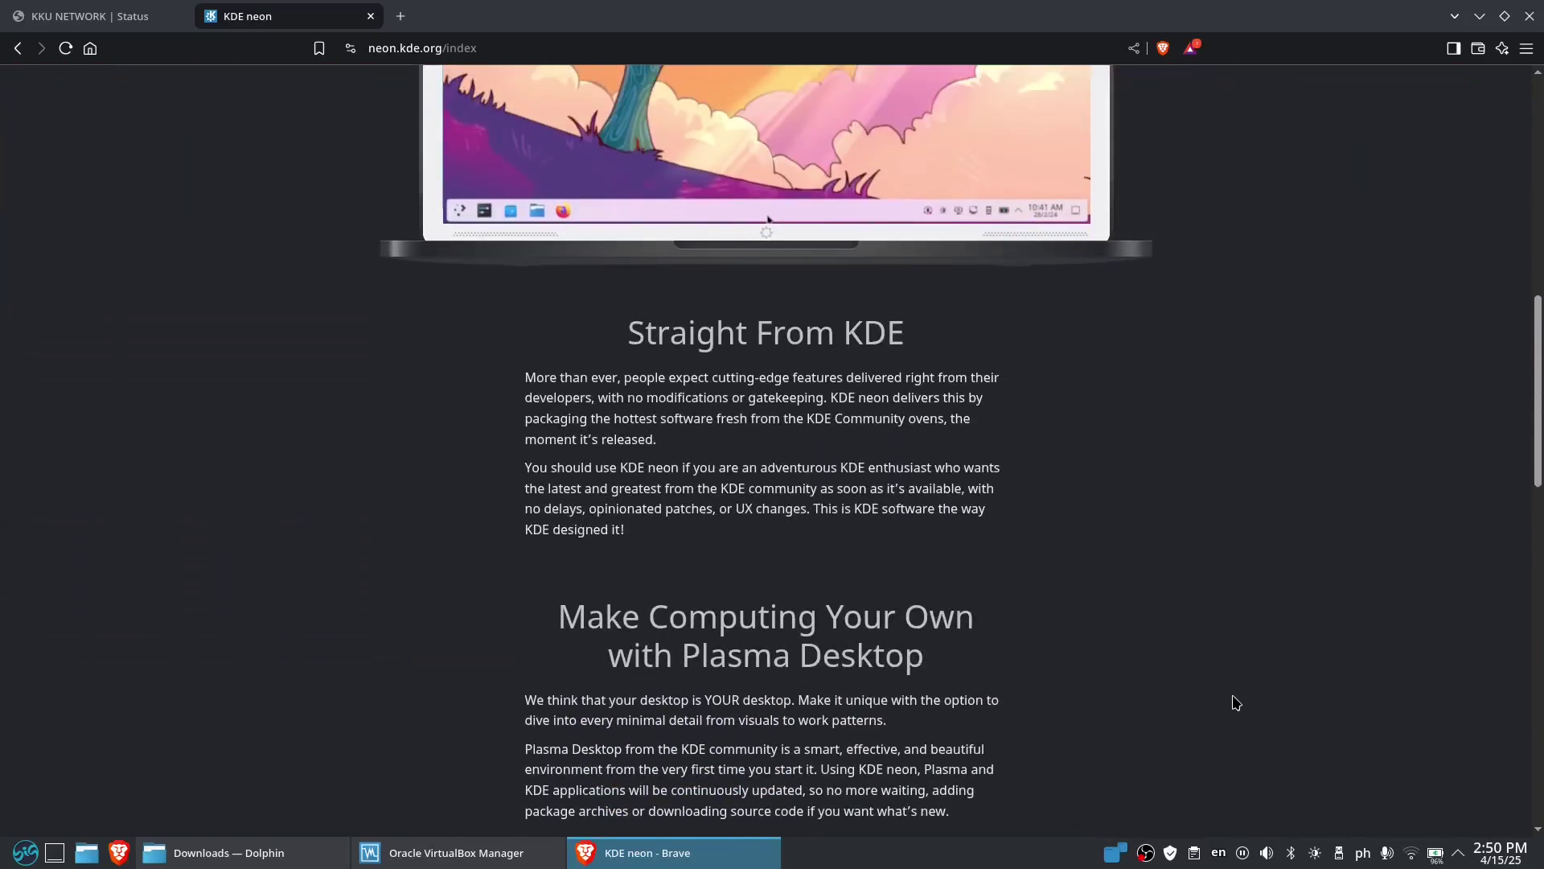
pyautogui.scroll(-4, 1236, 703)
pyautogui.scroll(-15, 1236, 703)
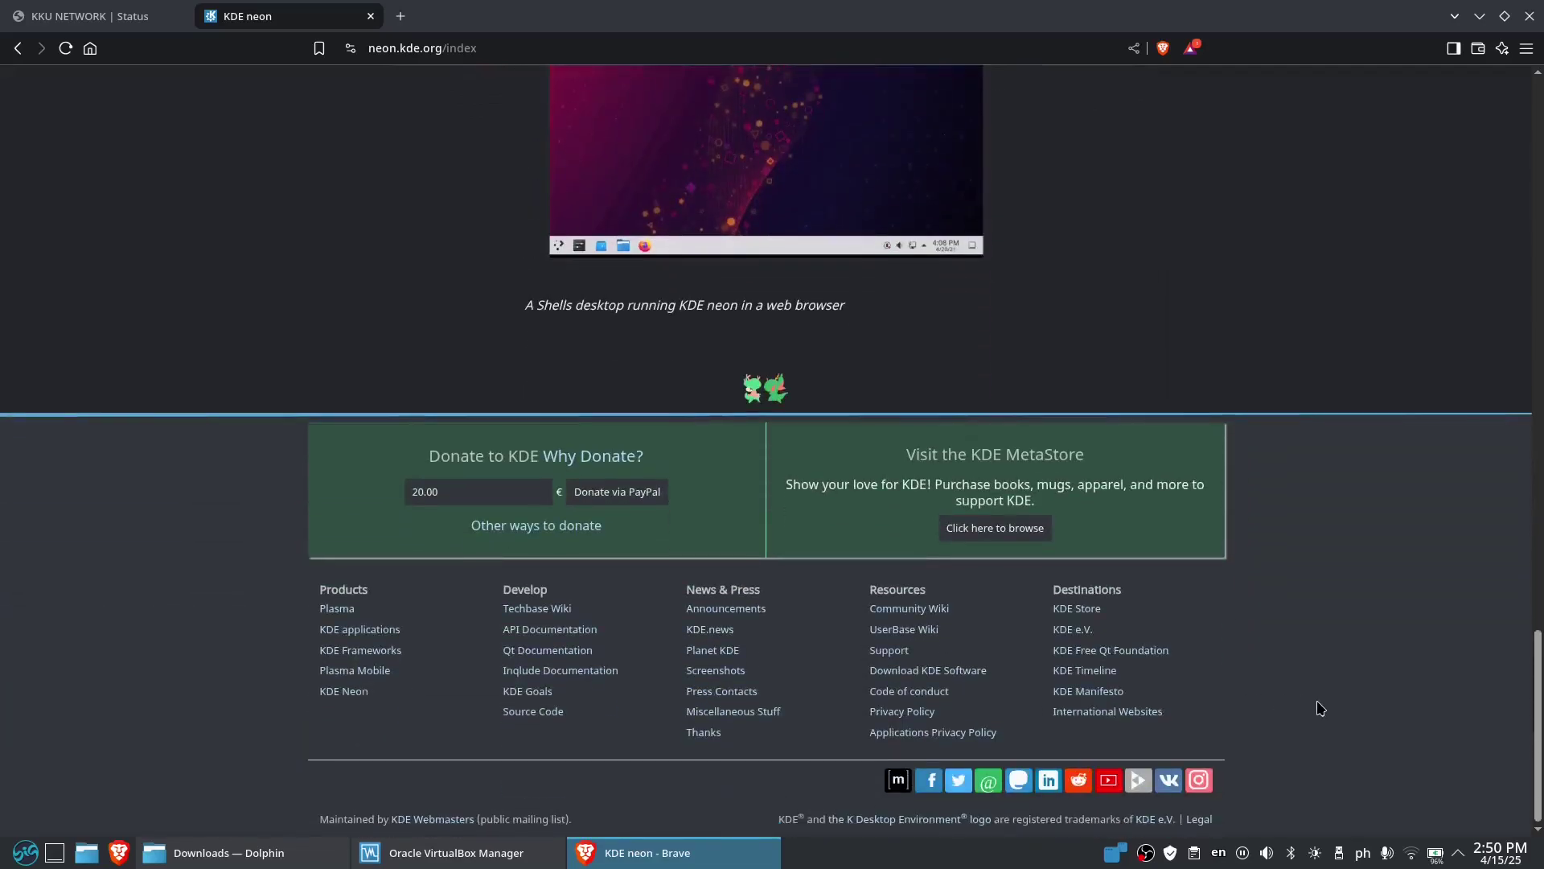
pyautogui.scroll(15, 1319, 708)
pyautogui.scroll(8, 1319, 708)
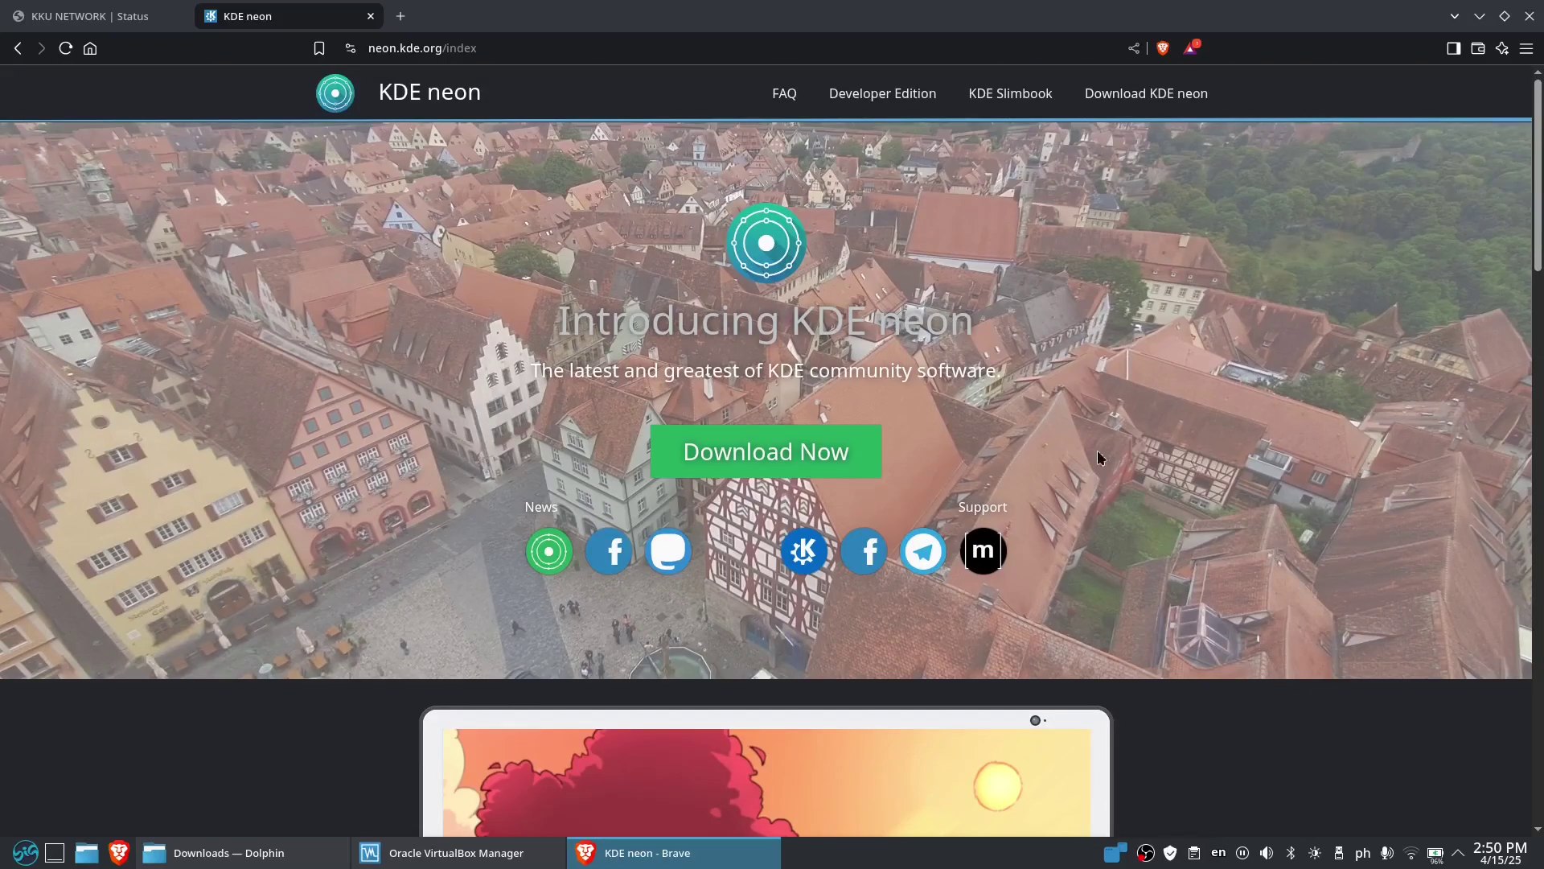
# Download the KDE neon User Edition live image and save it as neon-user-20250413-1548.iso in the Downloads folder.
pyautogui.click(804, 450)
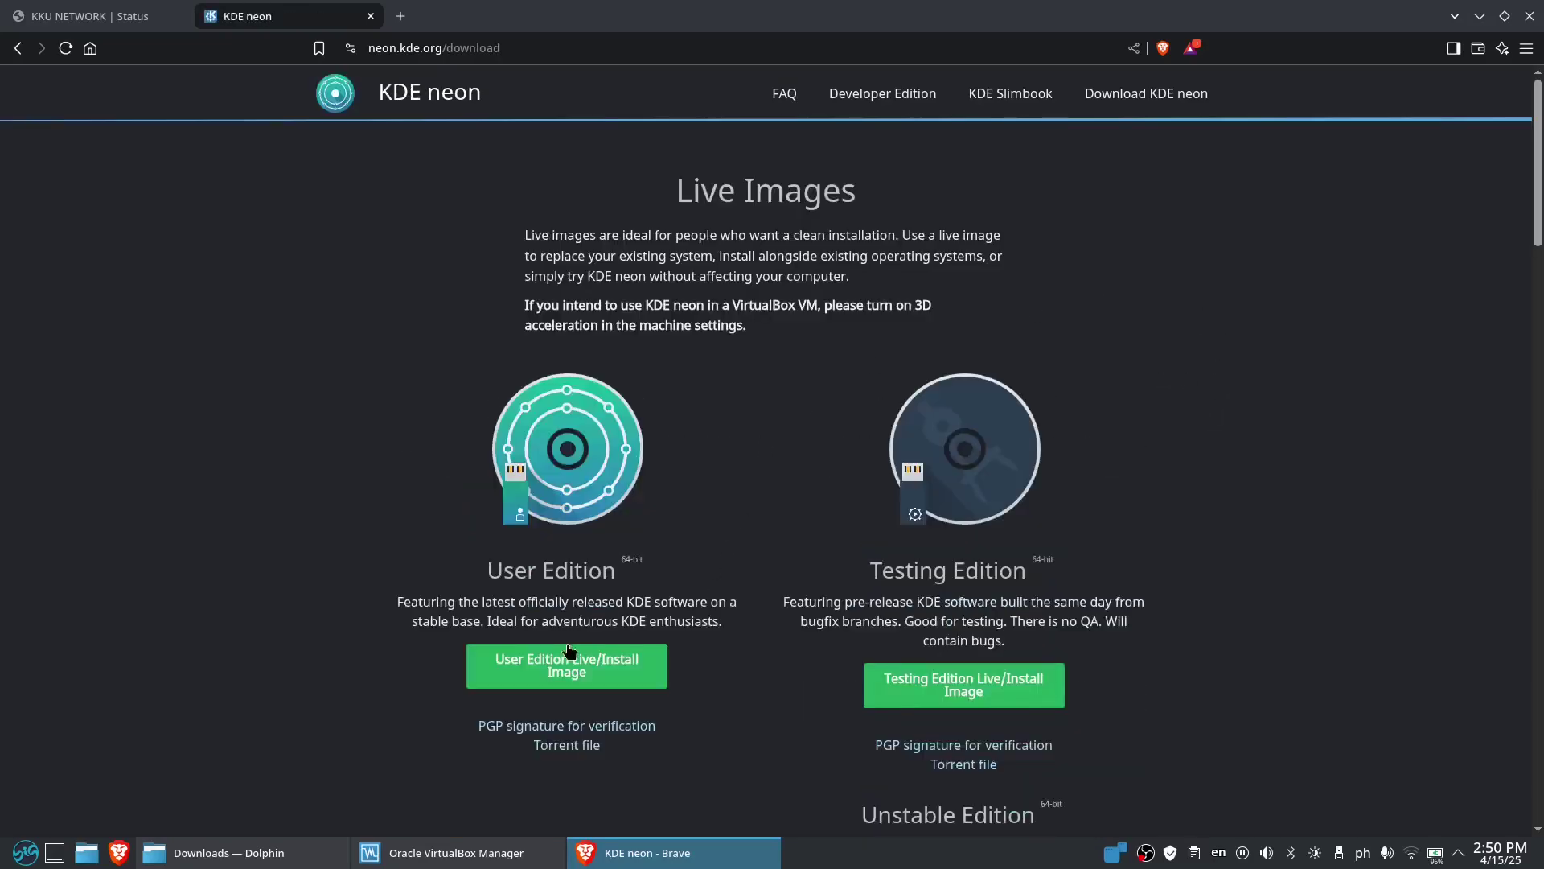
pyautogui.click(615, 671)
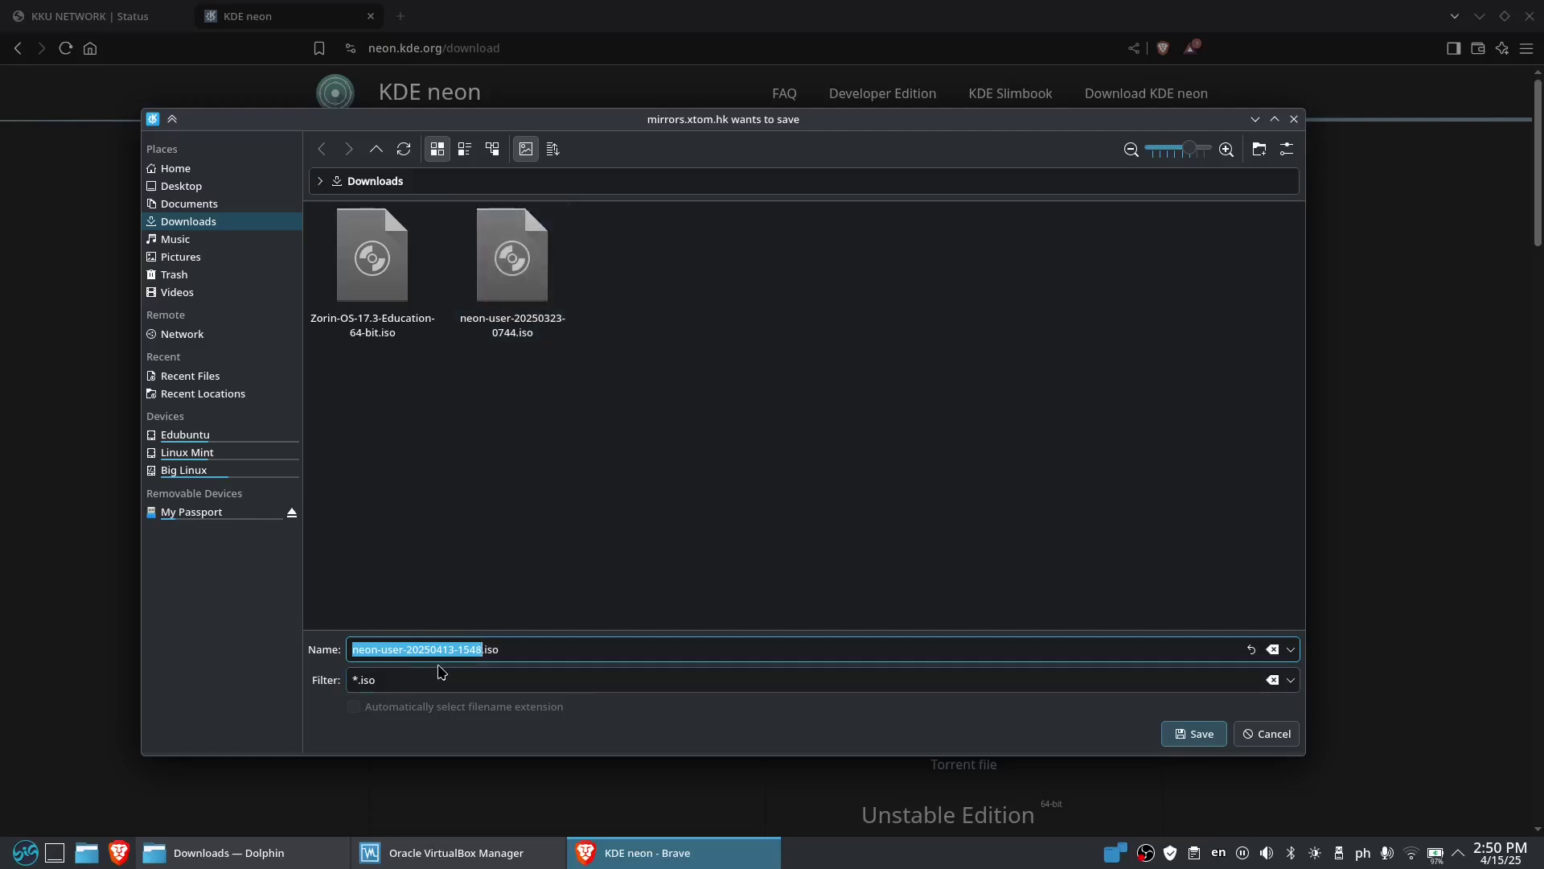
pyautogui.click(1181, 739)
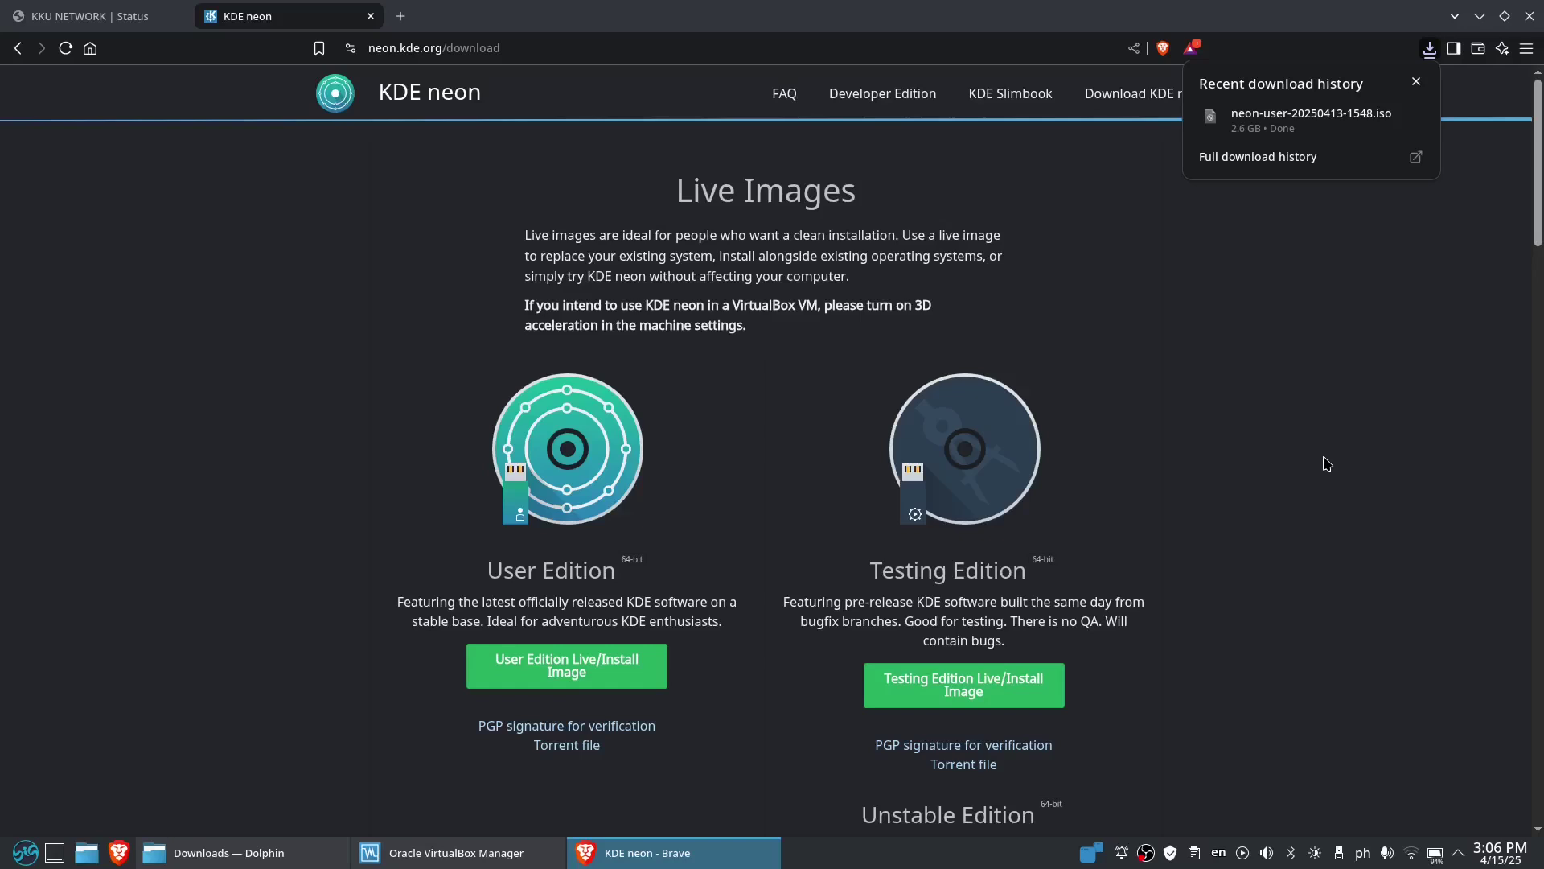
pyautogui.click(1344, 452)
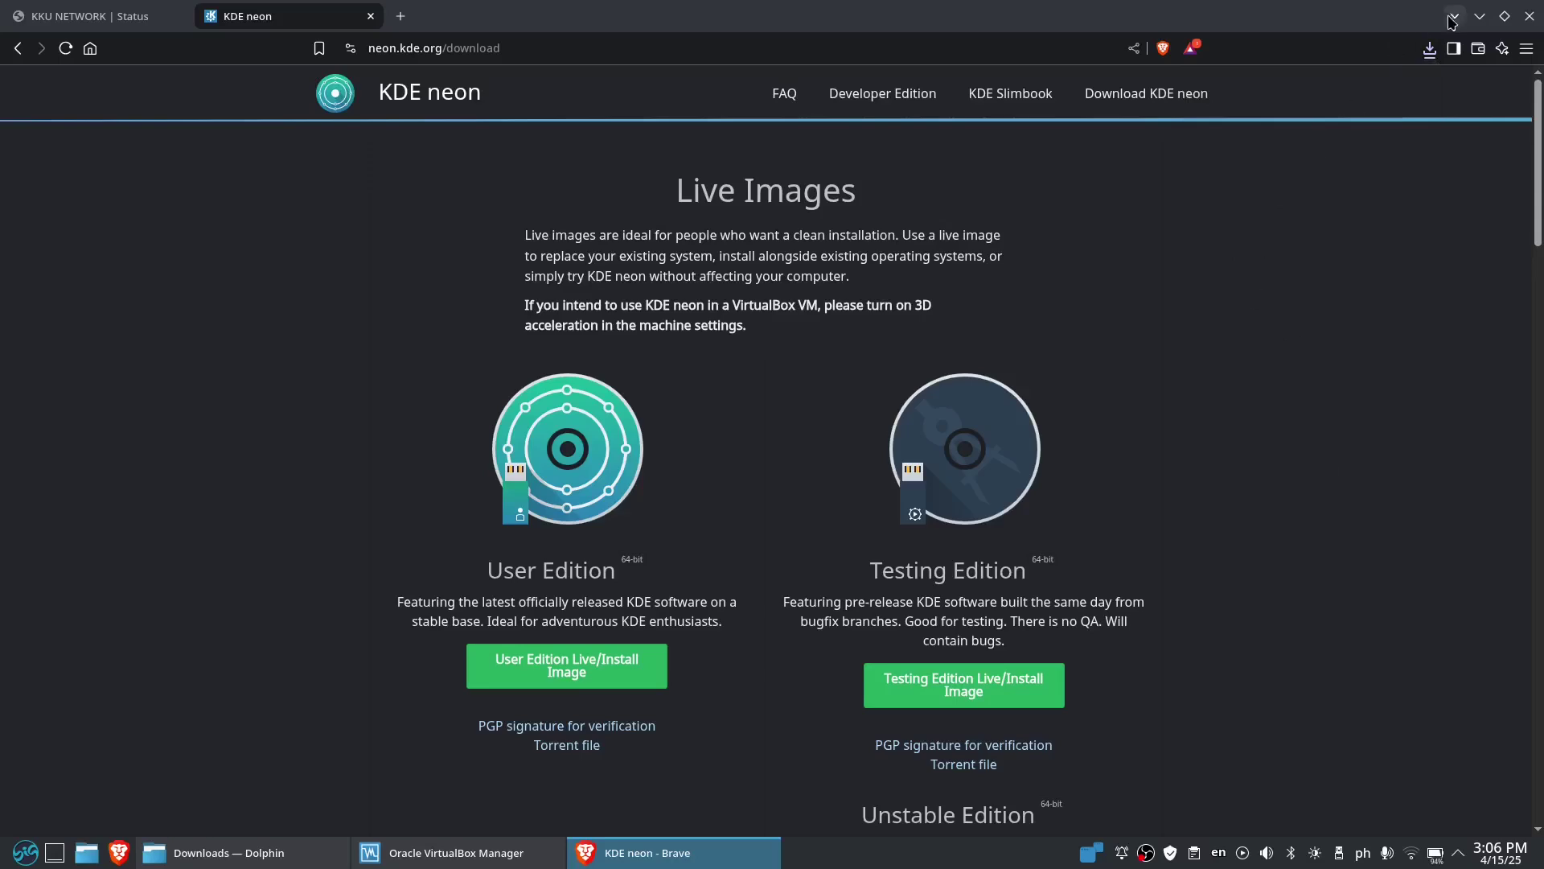
# Switch to VirtualBox and create a virtual machine named KDE Neon 6 from the neon-user-20250413-1548.iso image.
pyautogui.click(1482, 19)
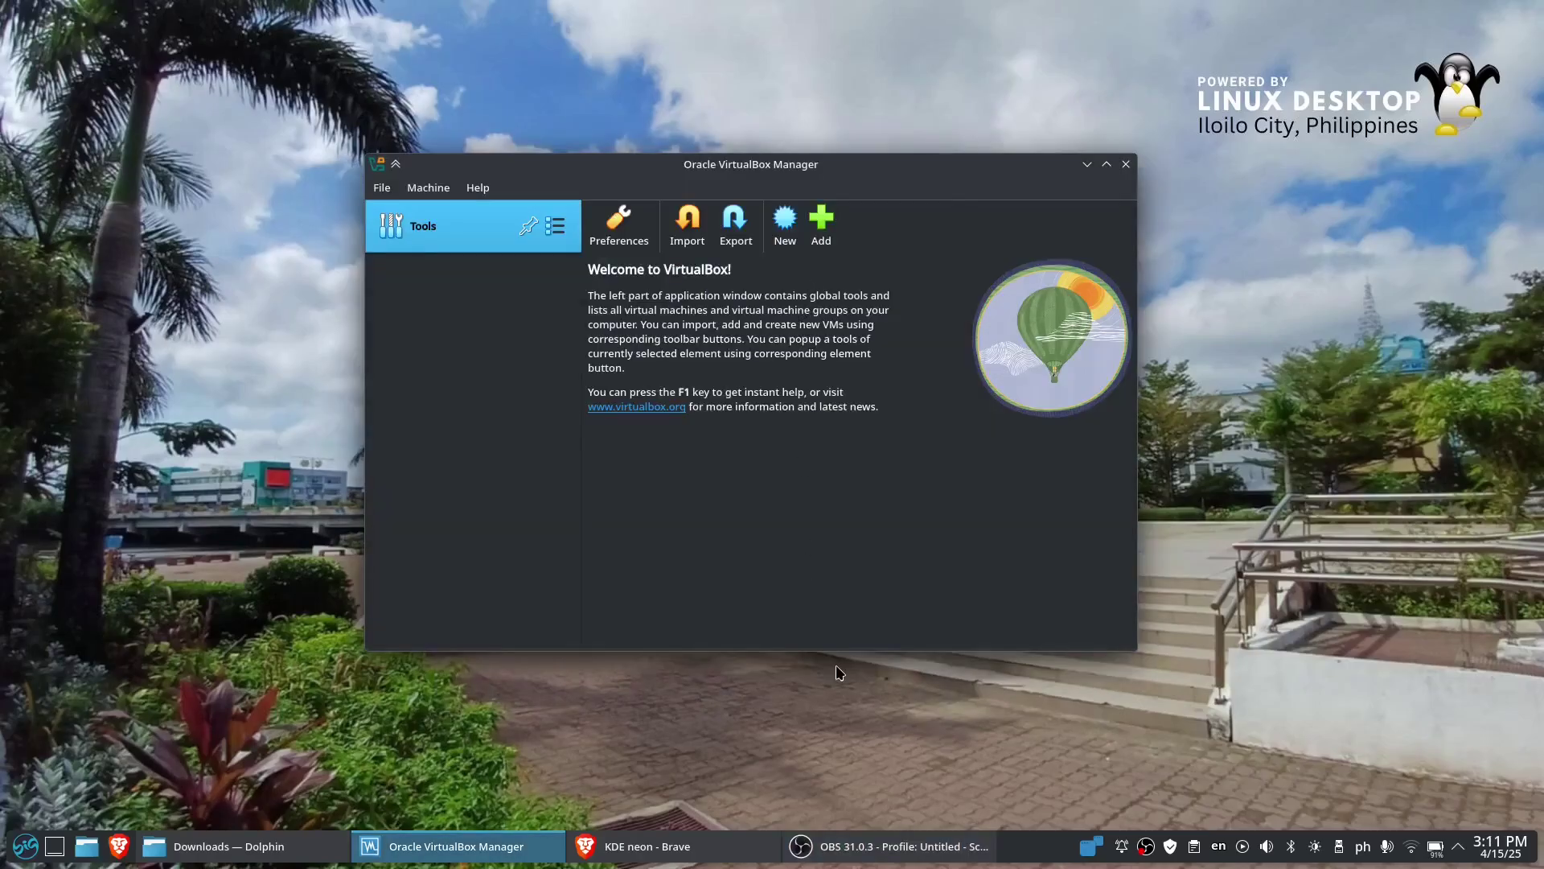
pyautogui.click(793, 231)
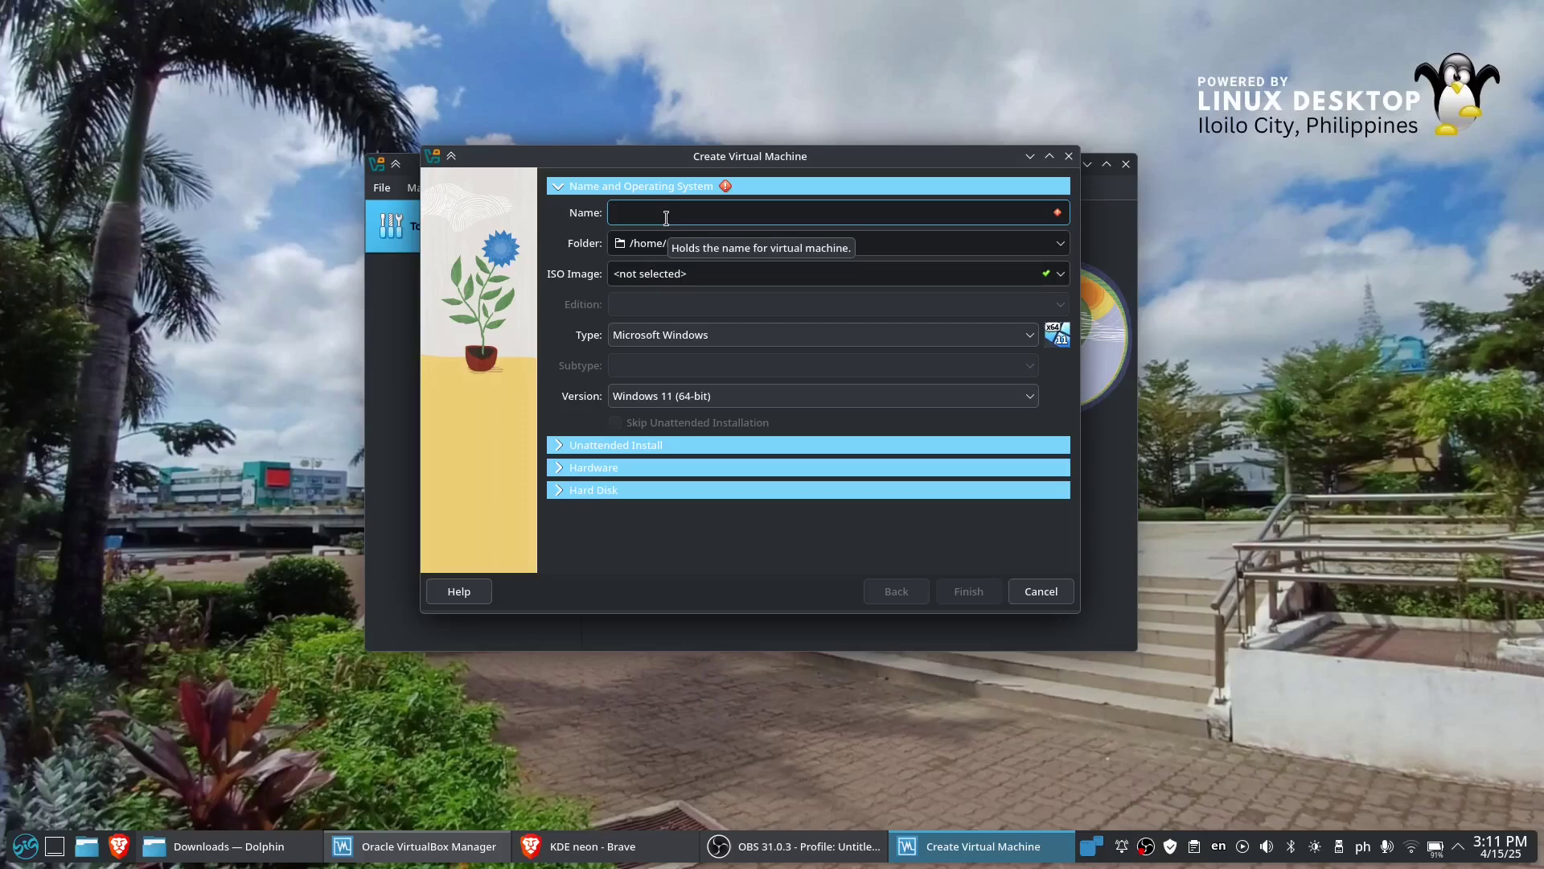
pyautogui.write('KDE Neon')
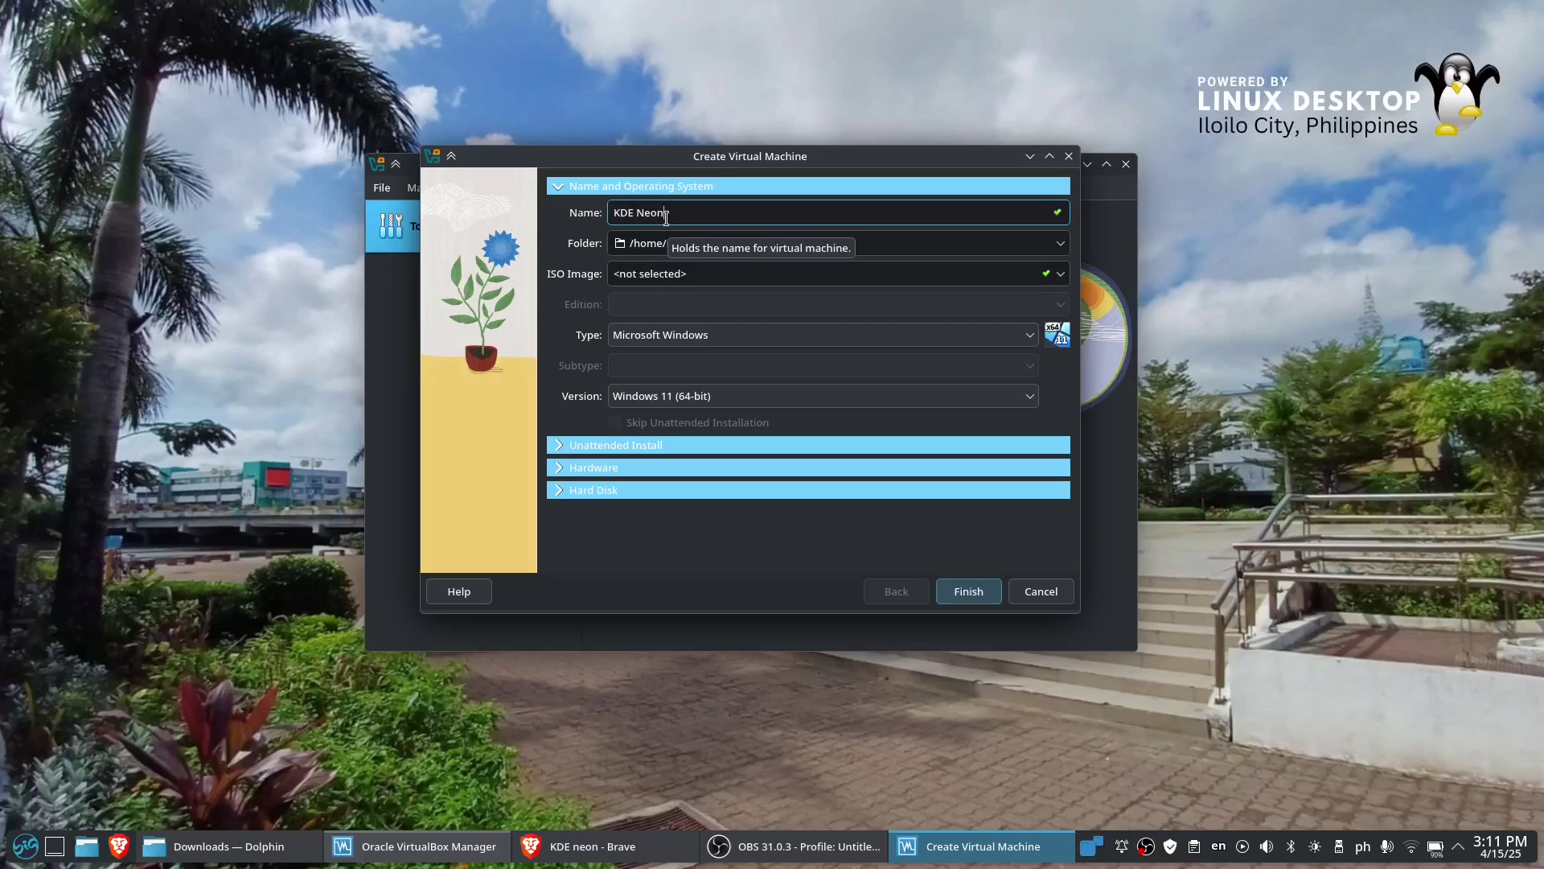
pyautogui.write(' 6')
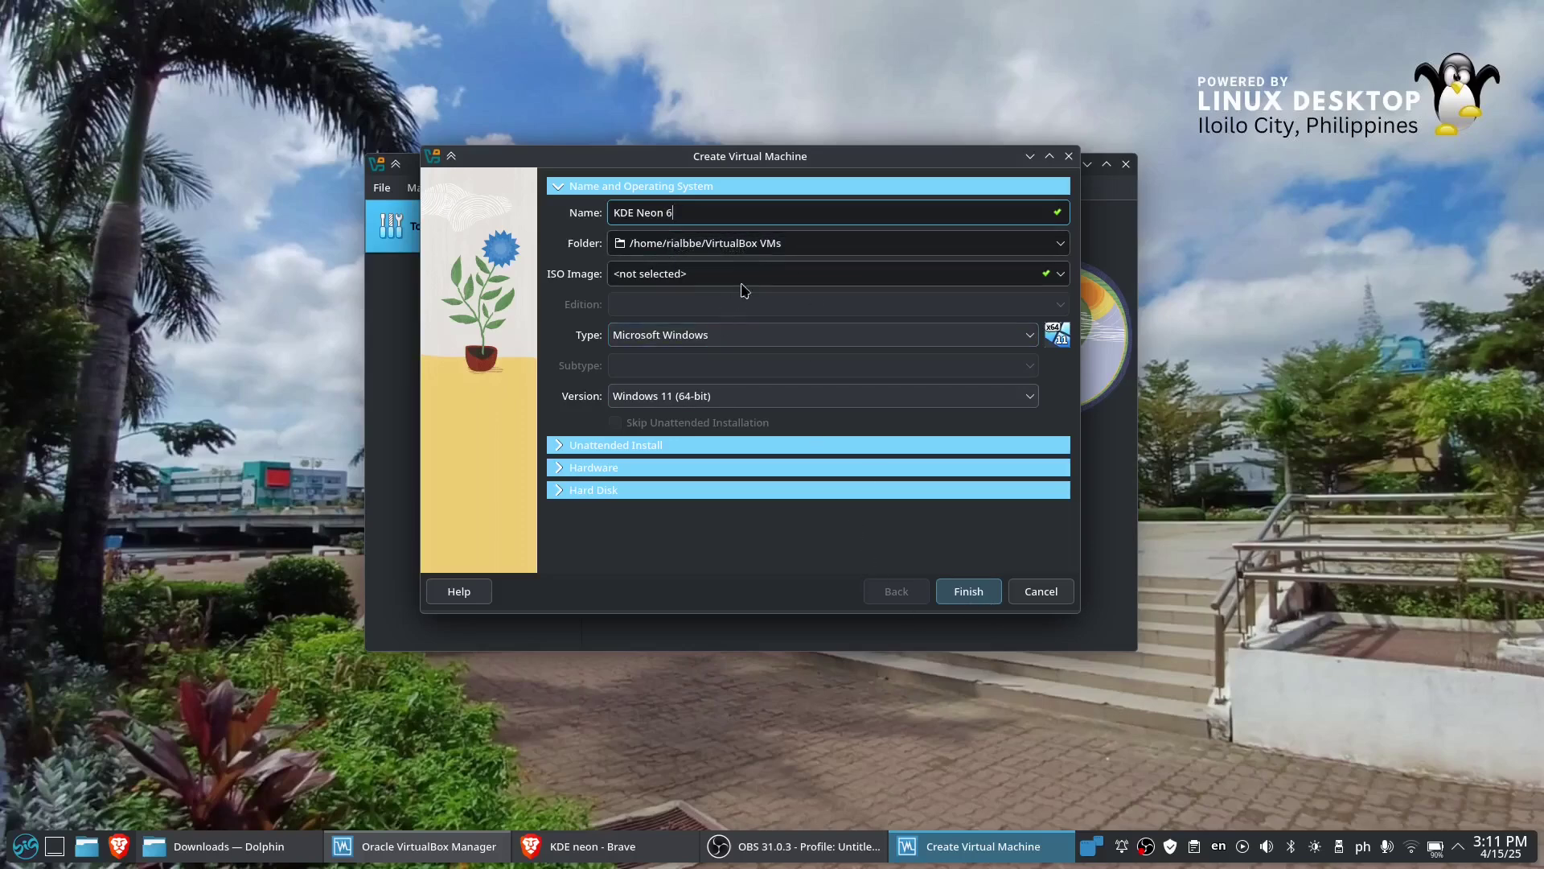
pyautogui.click(1062, 275)
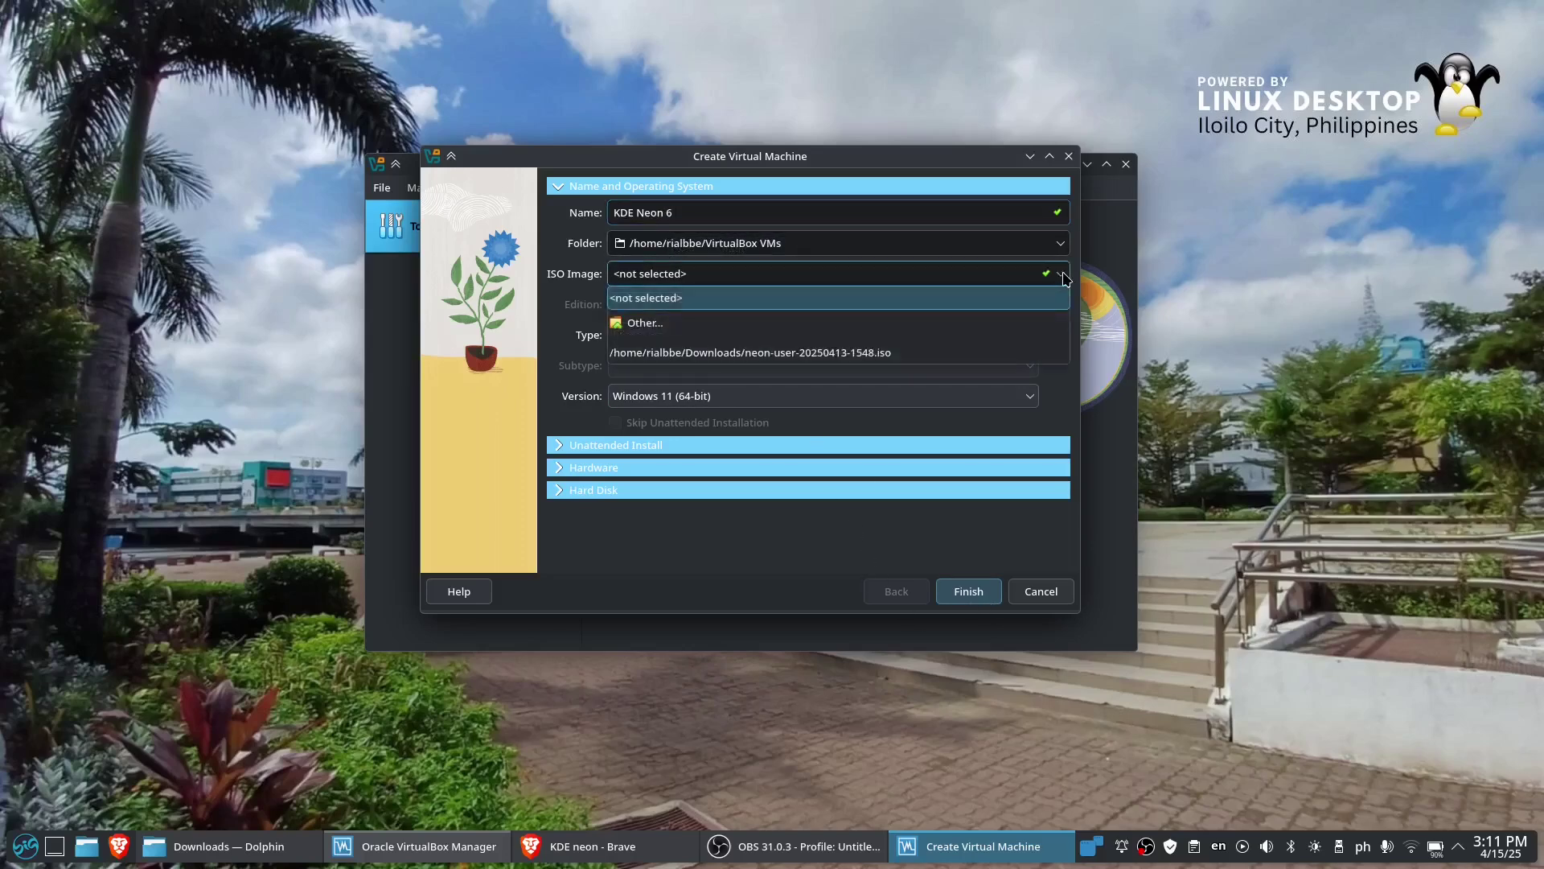
pyautogui.click(866, 355)
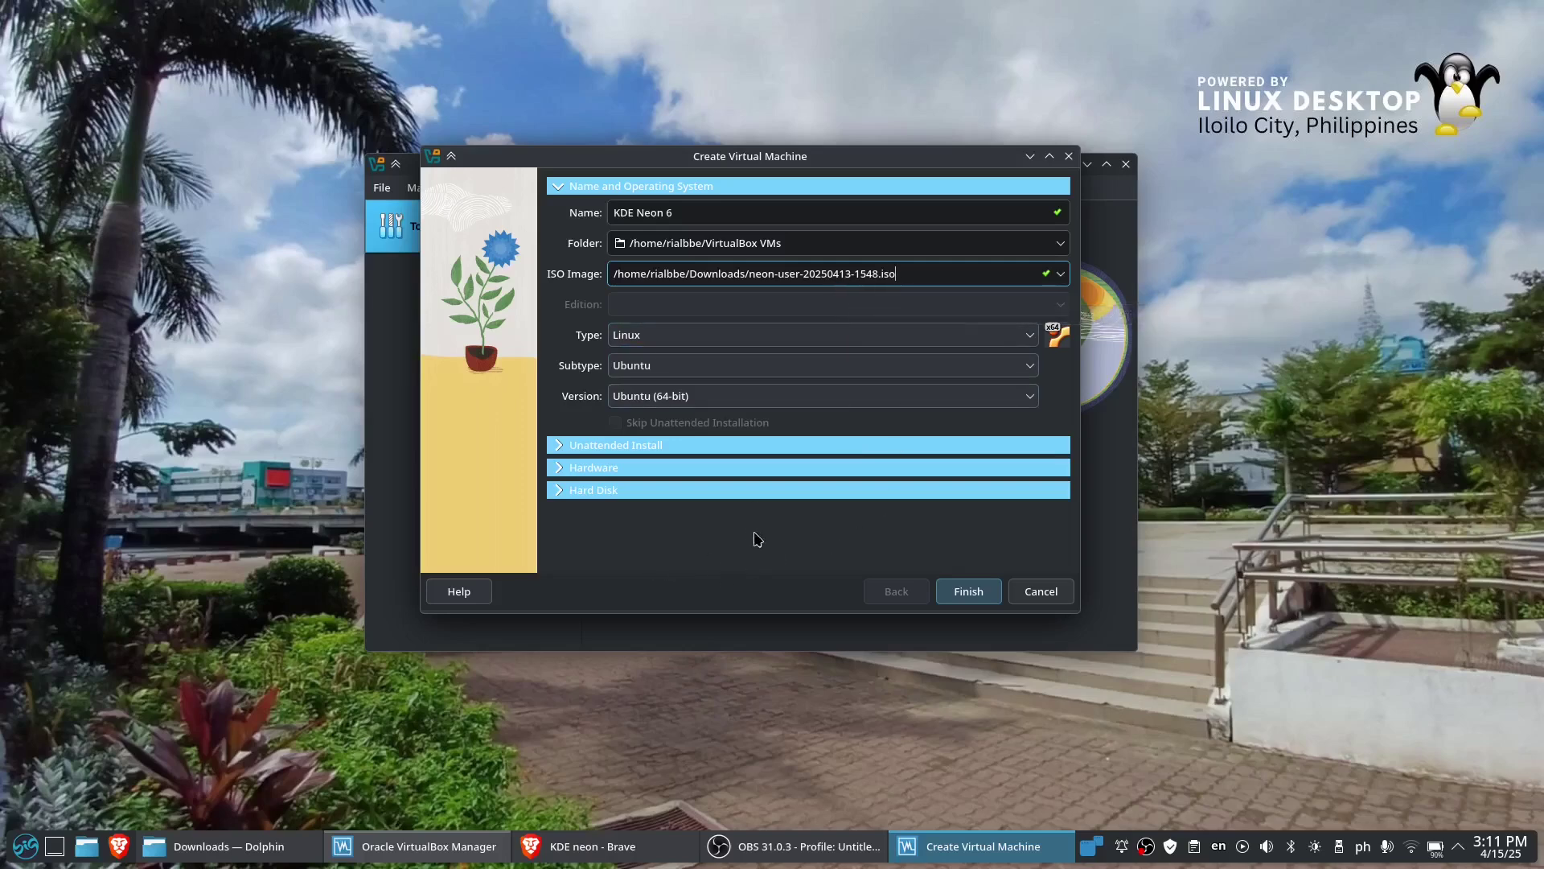
pyautogui.click(977, 600)
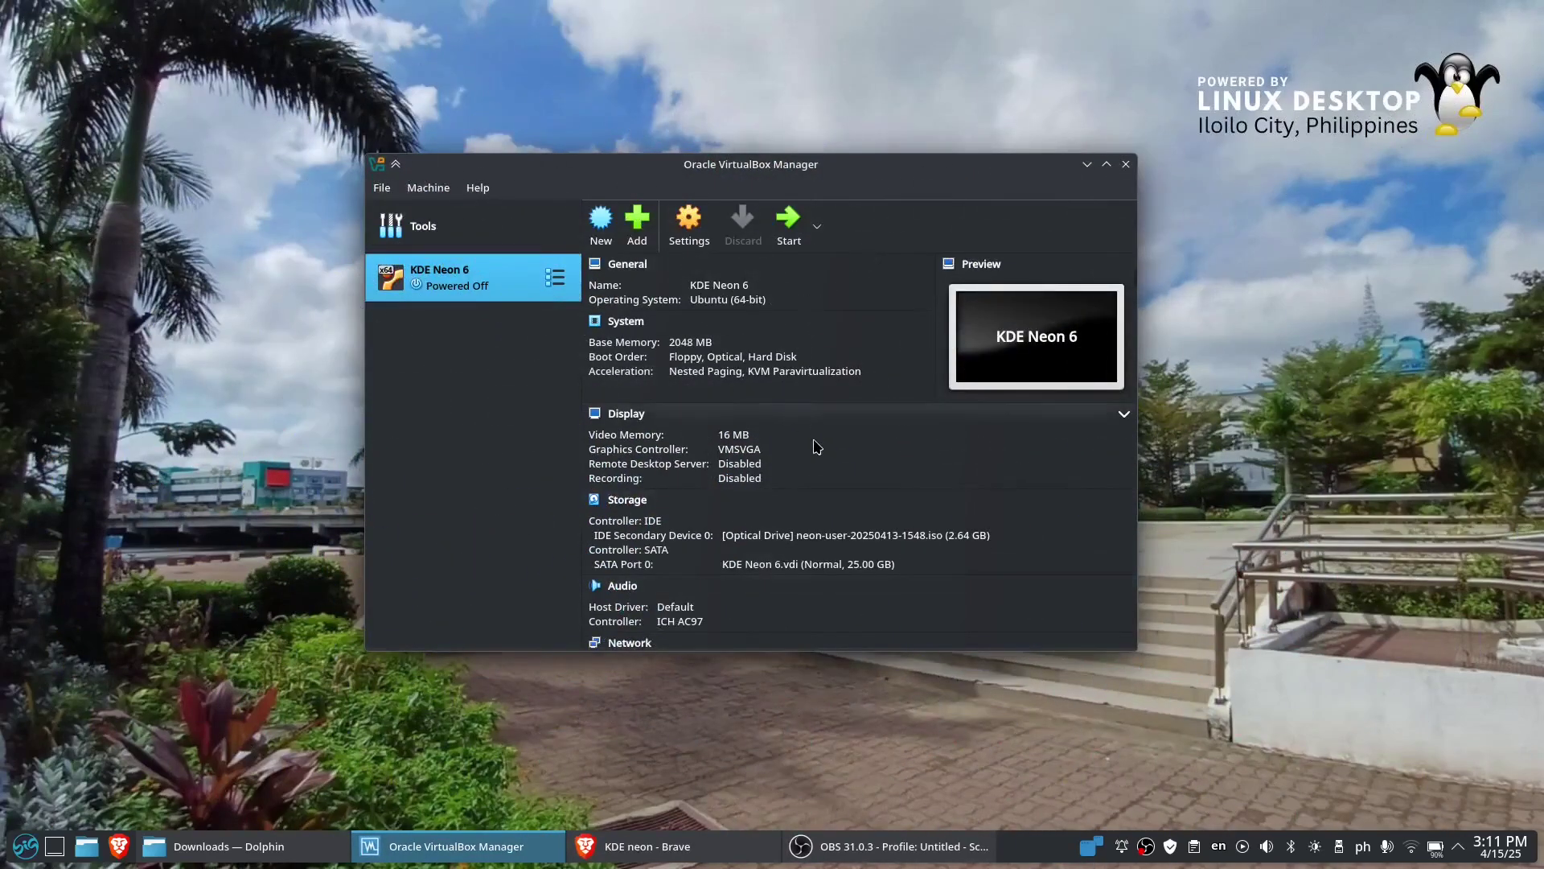
# Set the base memory of the KDE Neon 6 virtual machine to 8192 MB.
pyautogui.click(695, 348)
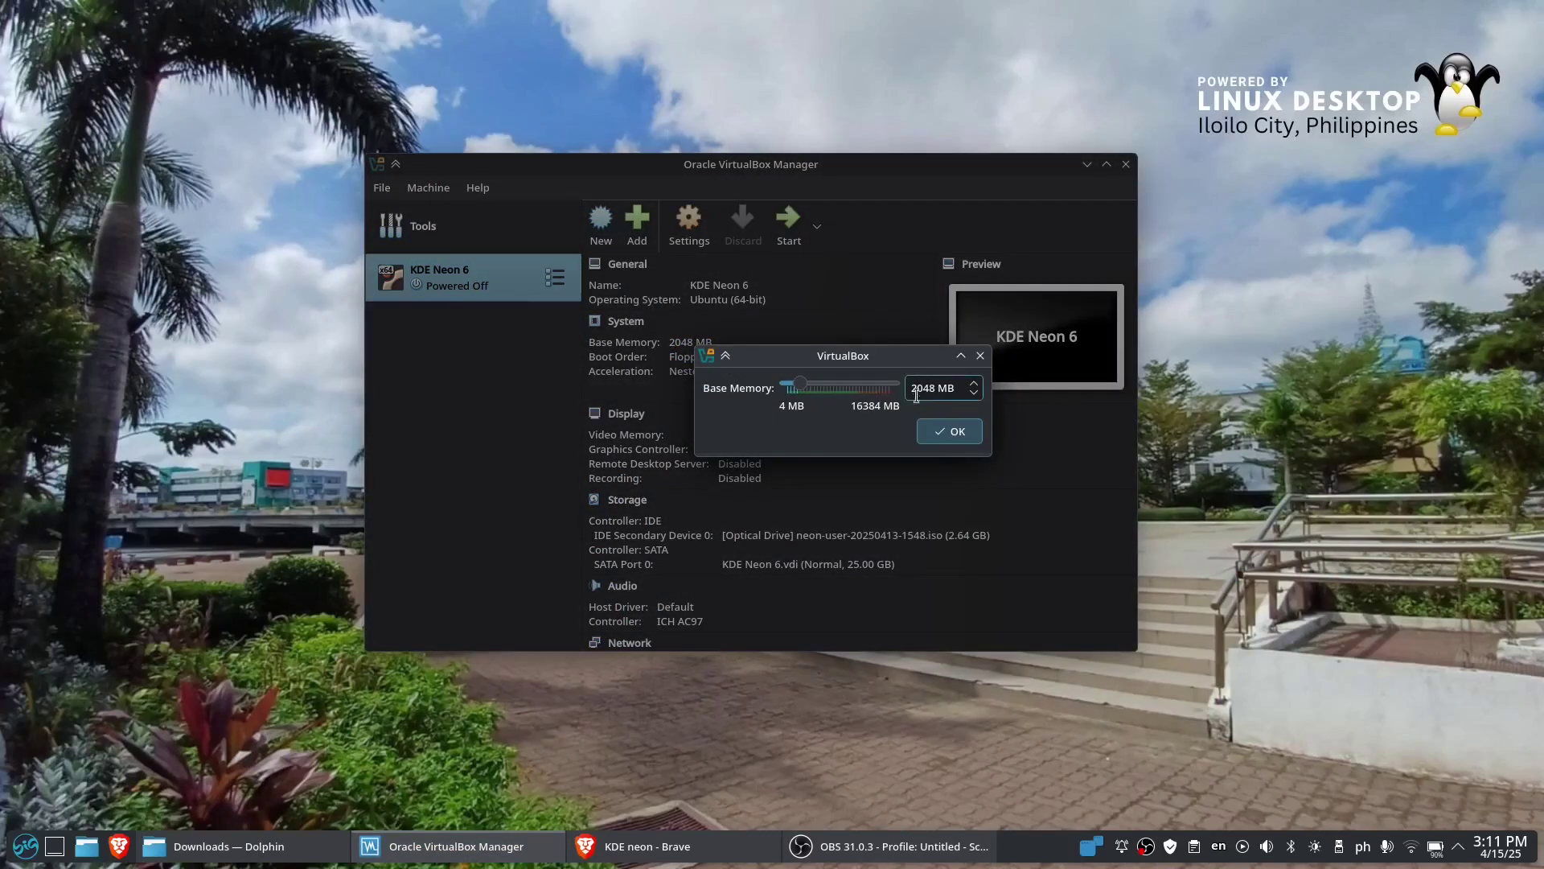
pyautogui.moveTo(798, 384); pyautogui.dragTo(833, 392)
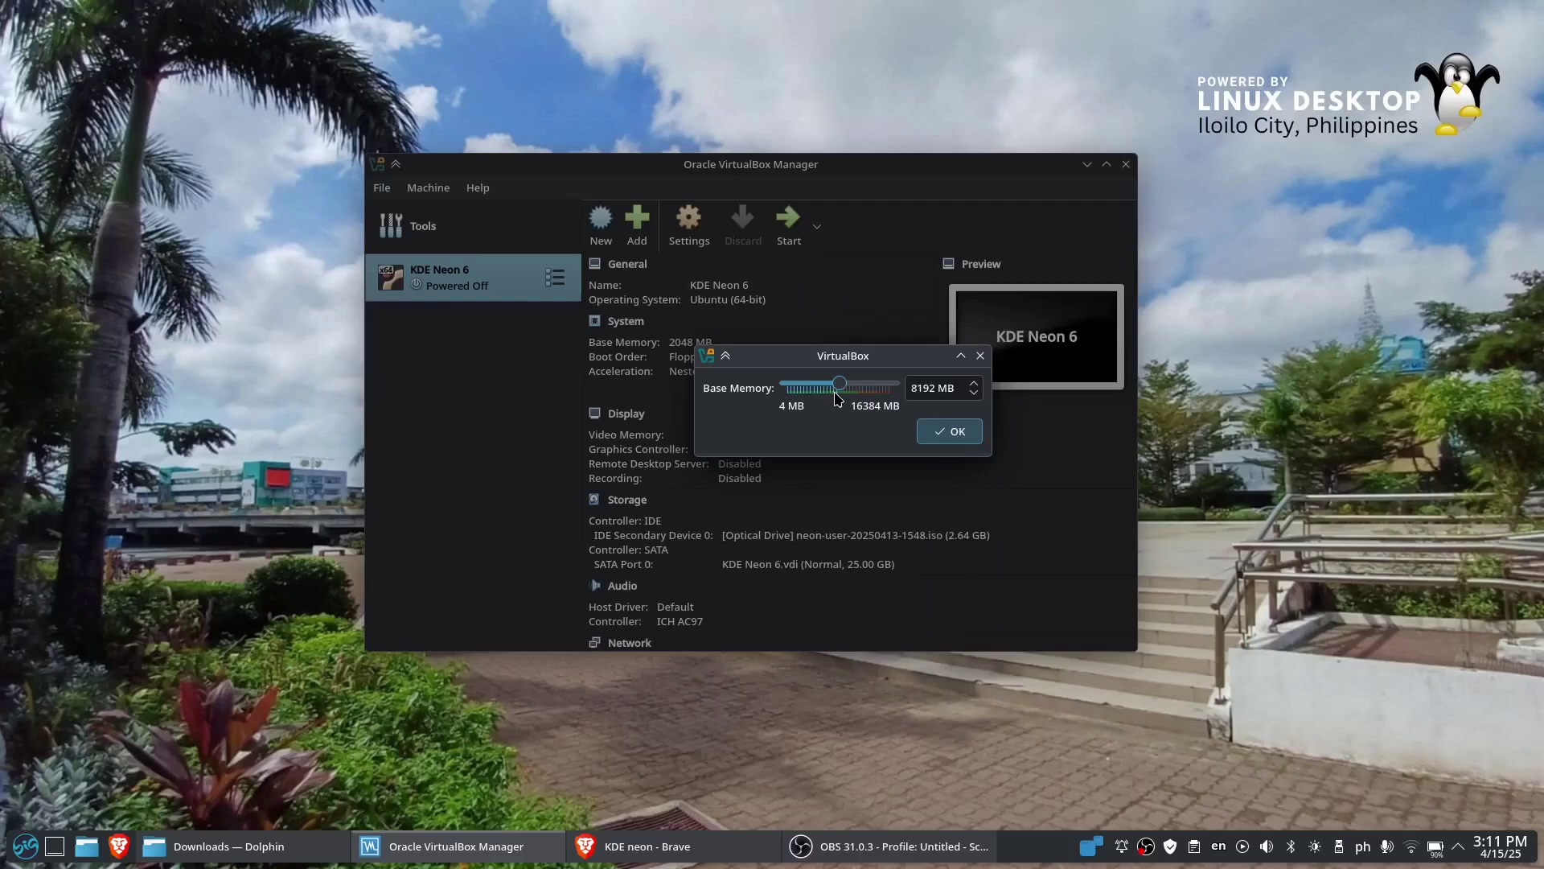
pyautogui.click(949, 431)
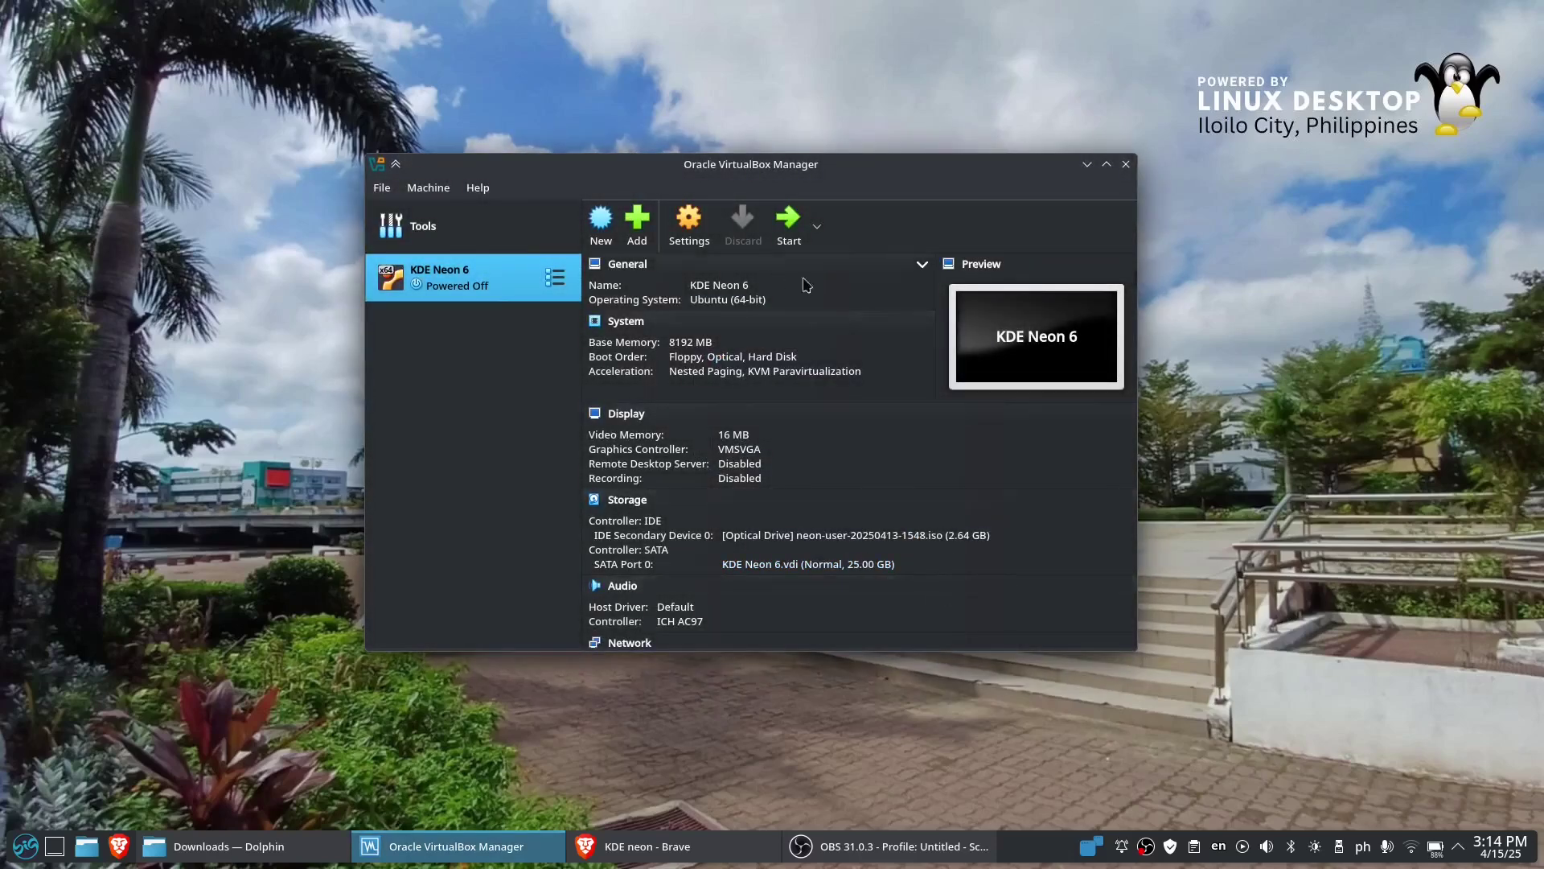
# Start the KDE Neon 6 virtual machine in a maximized window and clear its notifications.
pyautogui.click(782, 231)
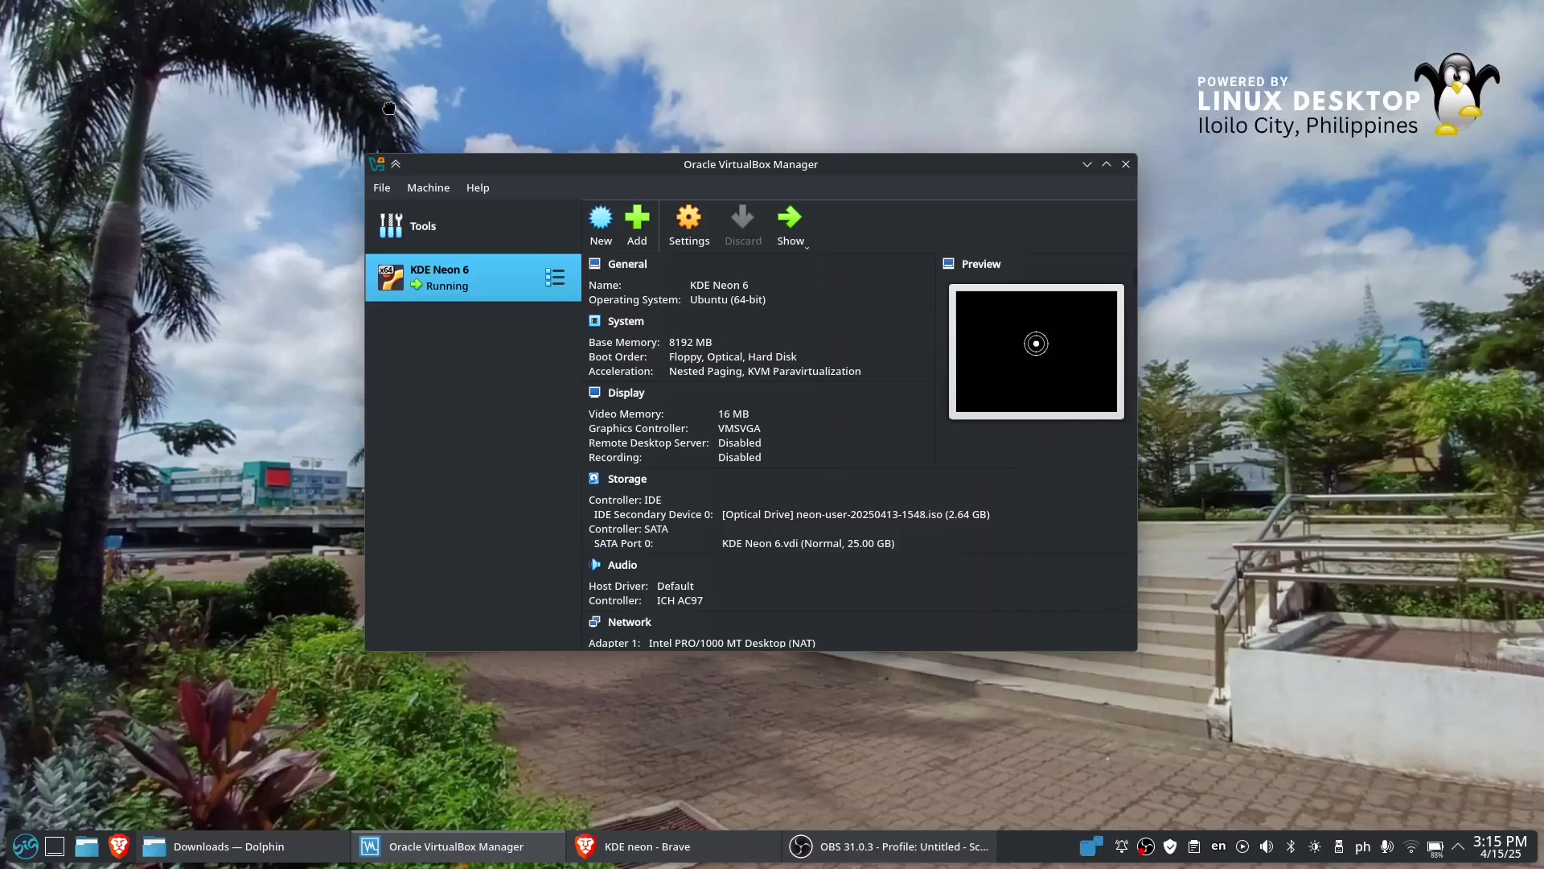
pyautogui.moveTo(531, 94); pyautogui.dragTo(666, 4)
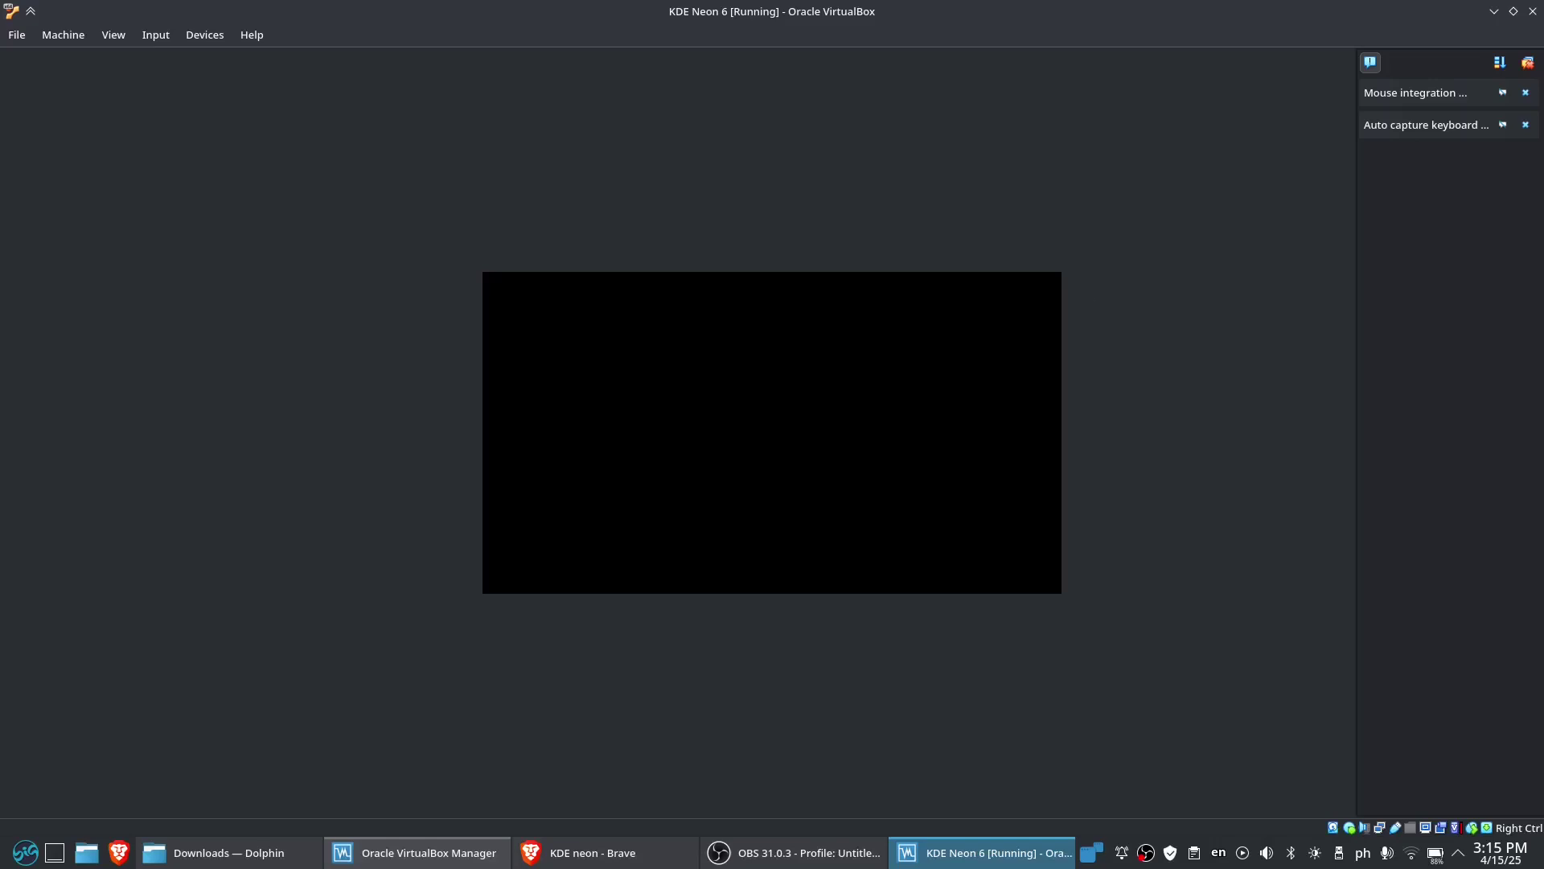
pyautogui.click(1527, 68)
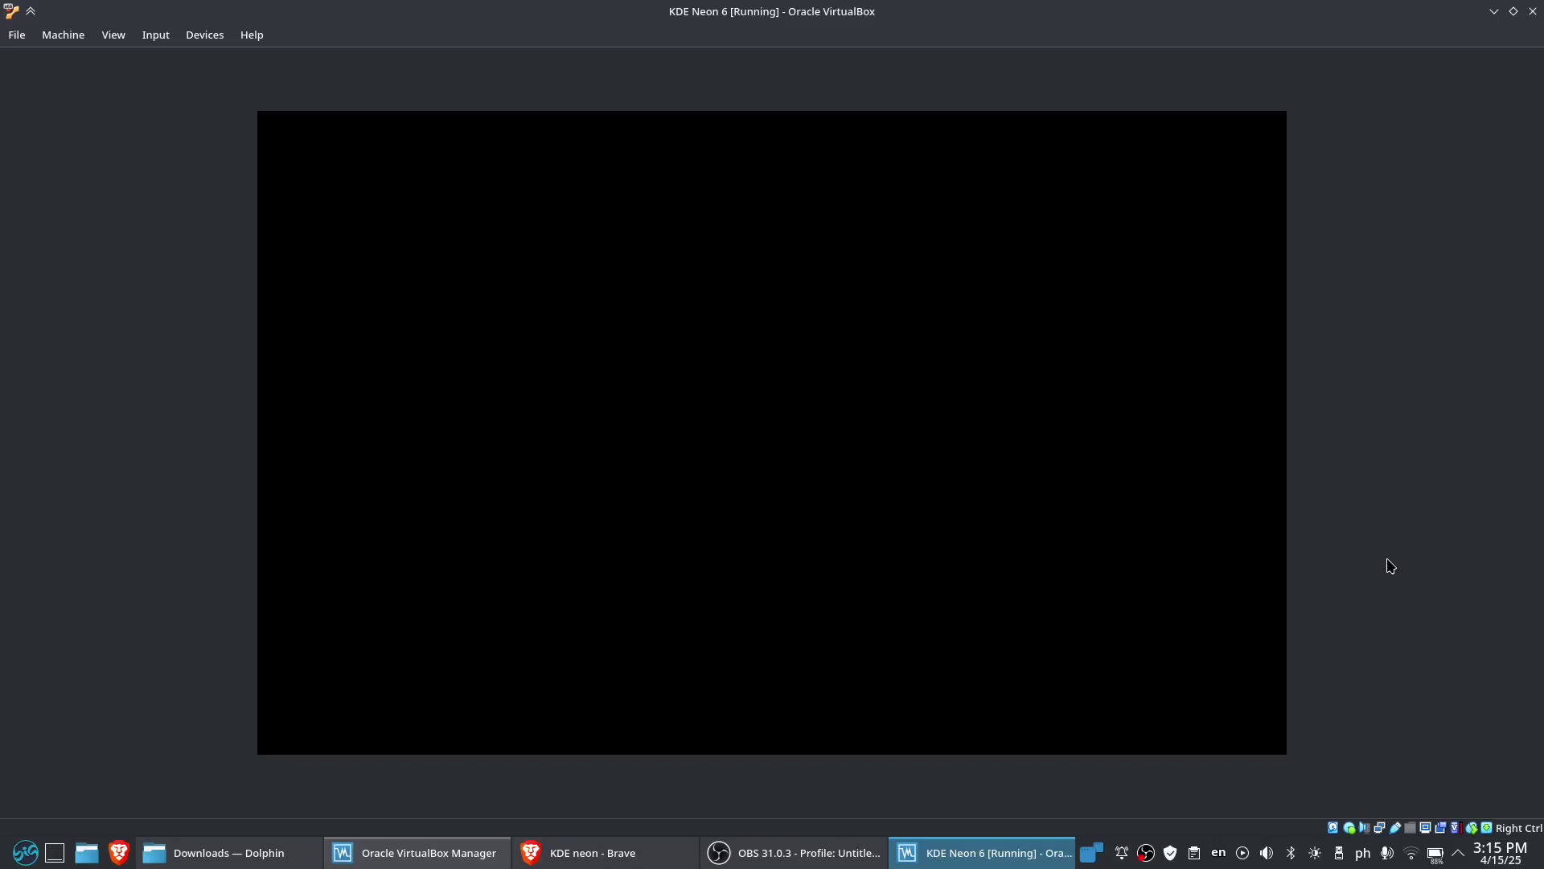
# Switch the running virtual machine to full-screen mode and accept the information message.
pyautogui.click(114, 34)
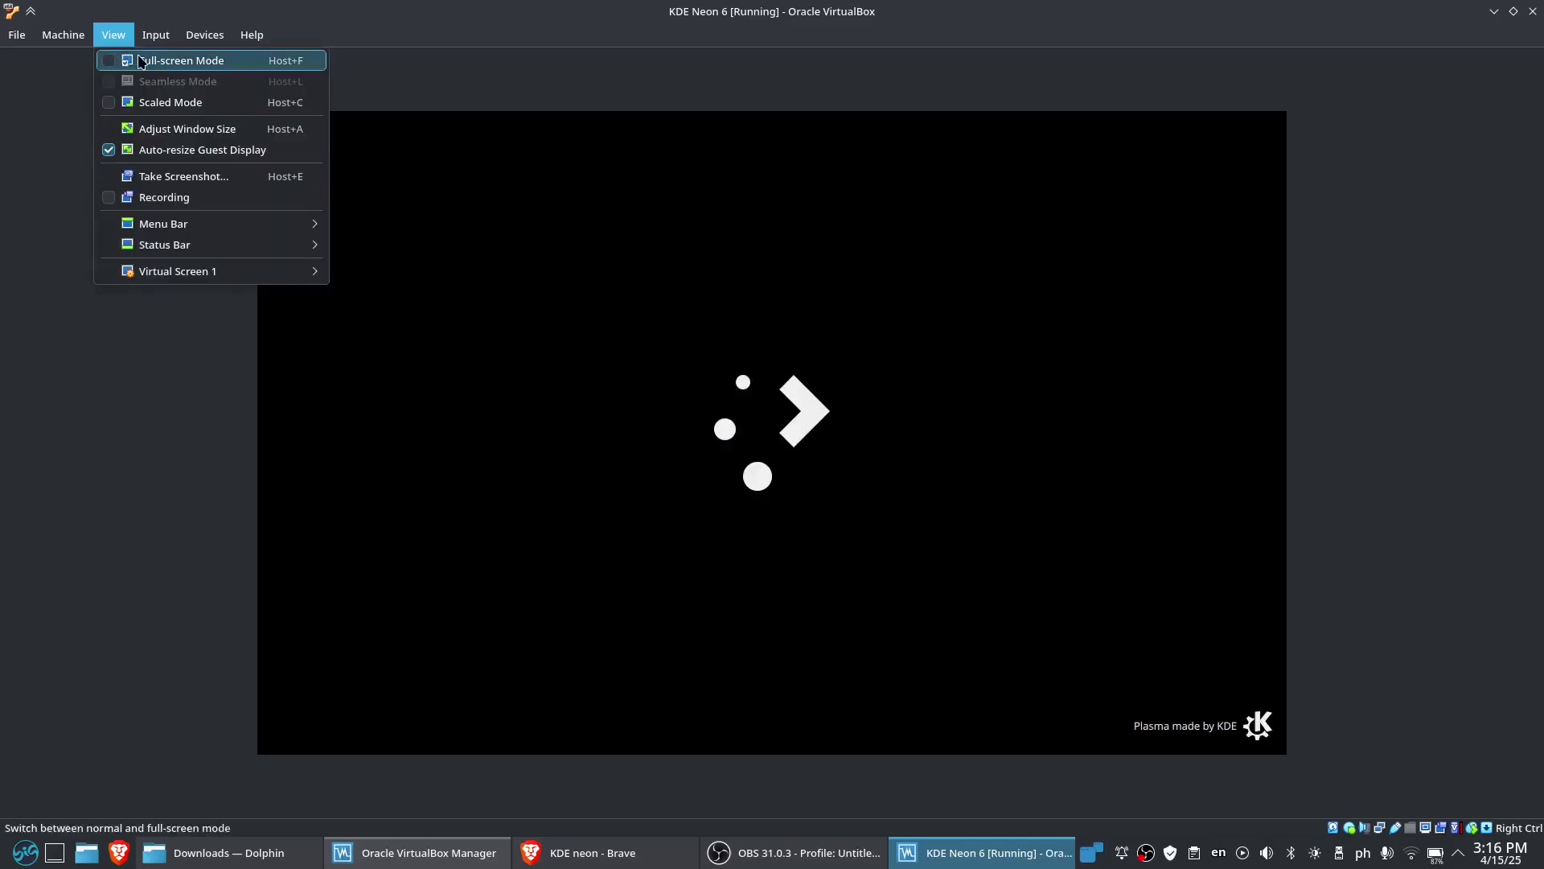
pyautogui.click(141, 62)
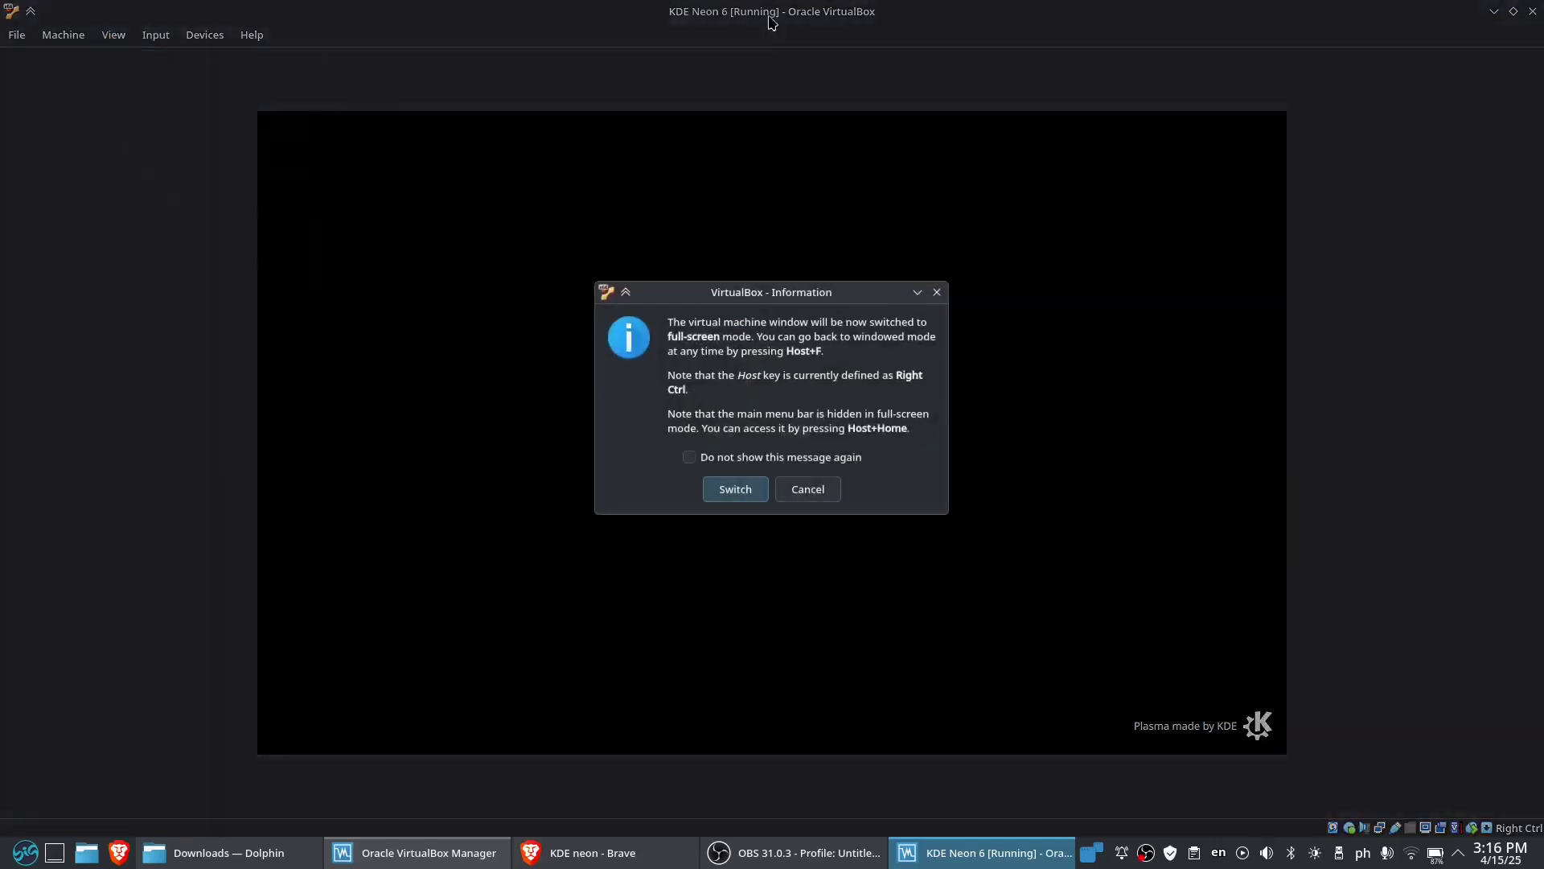
pyautogui.click(732, 492)
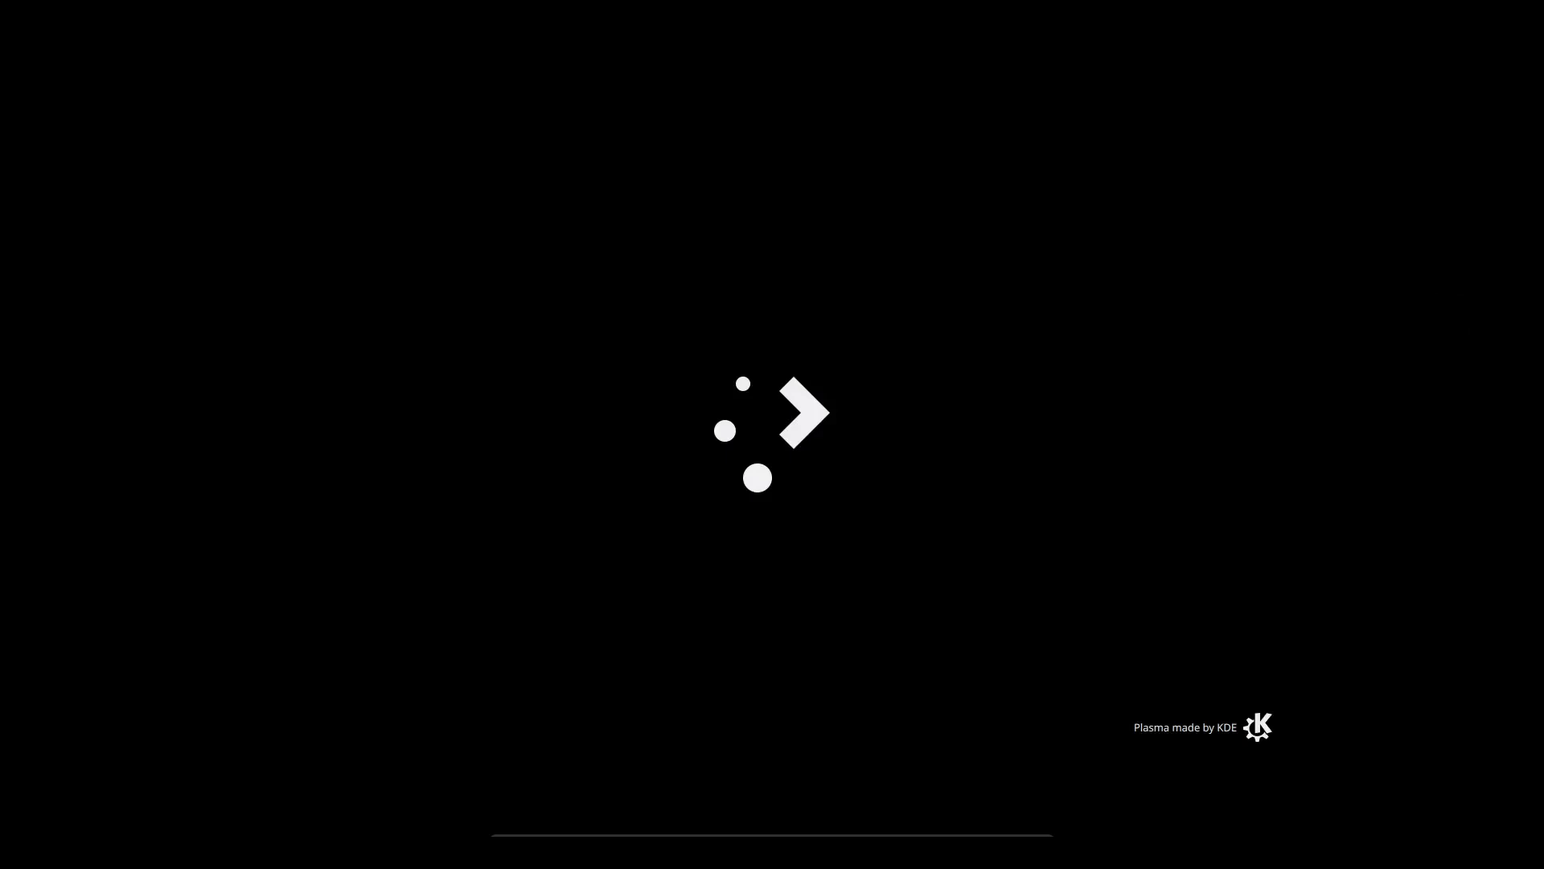
# Go through all pages of the Welcome Center and finish it to reach the live desktop.
pyautogui.moveTo(954, 852)
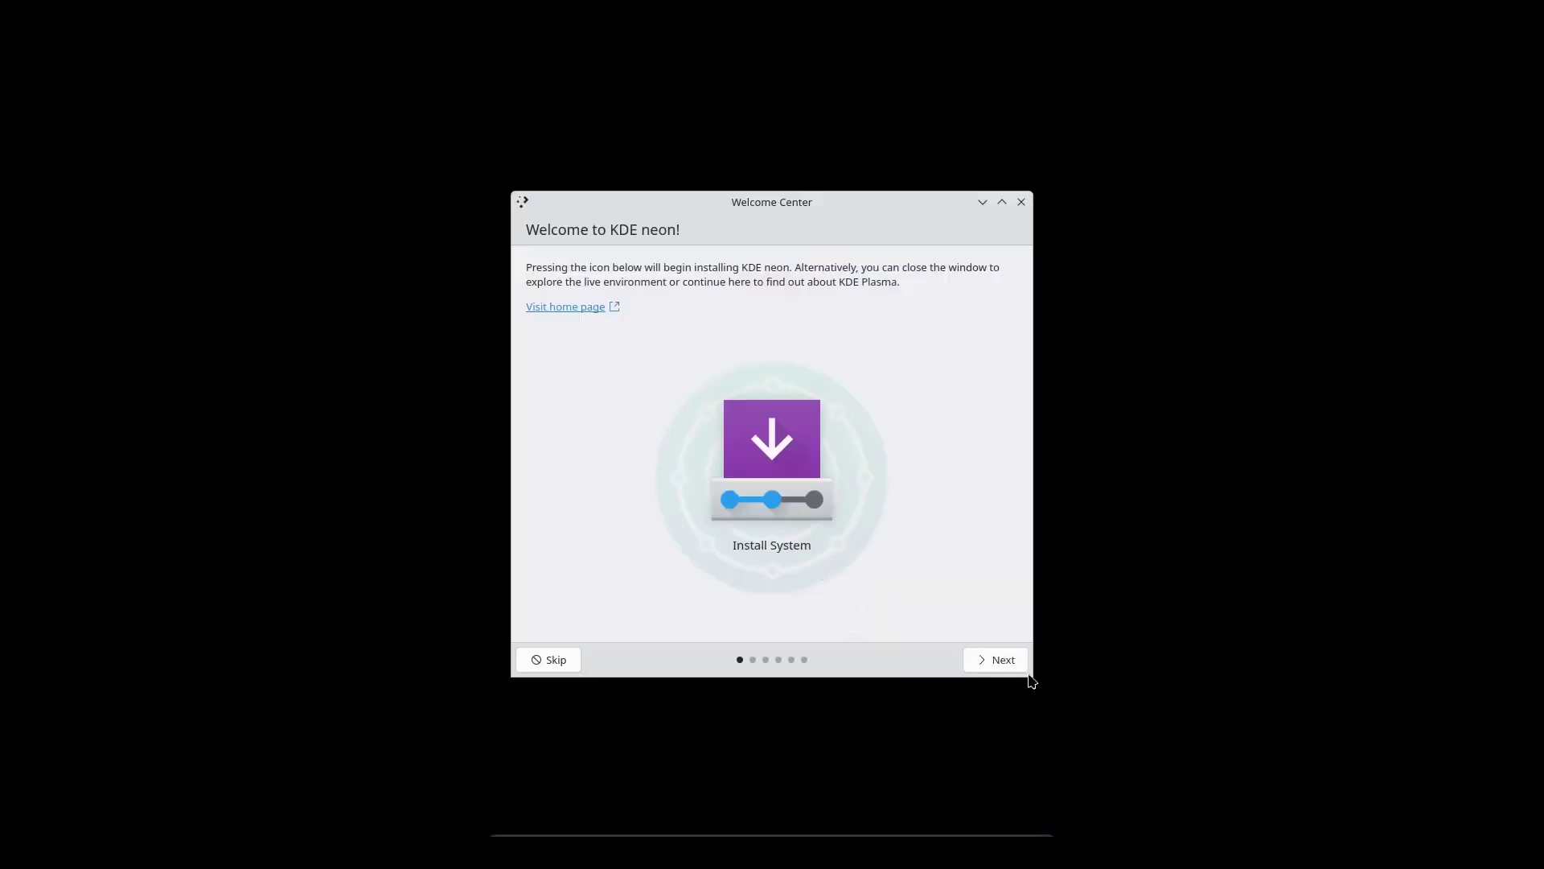
pyautogui.click(1006, 661)
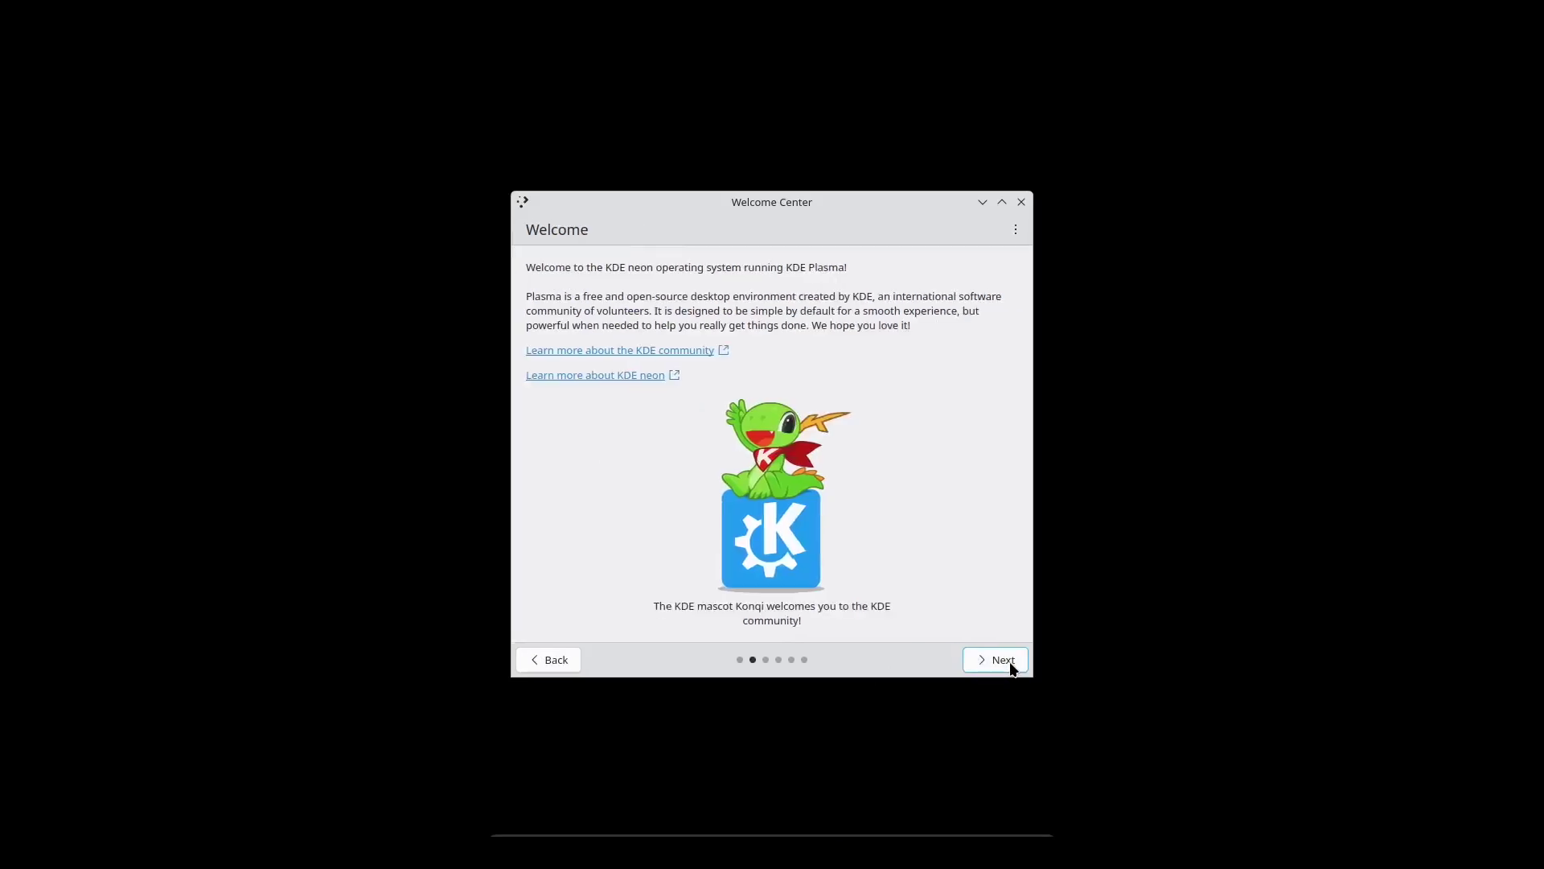
pyautogui.click(1011, 666)
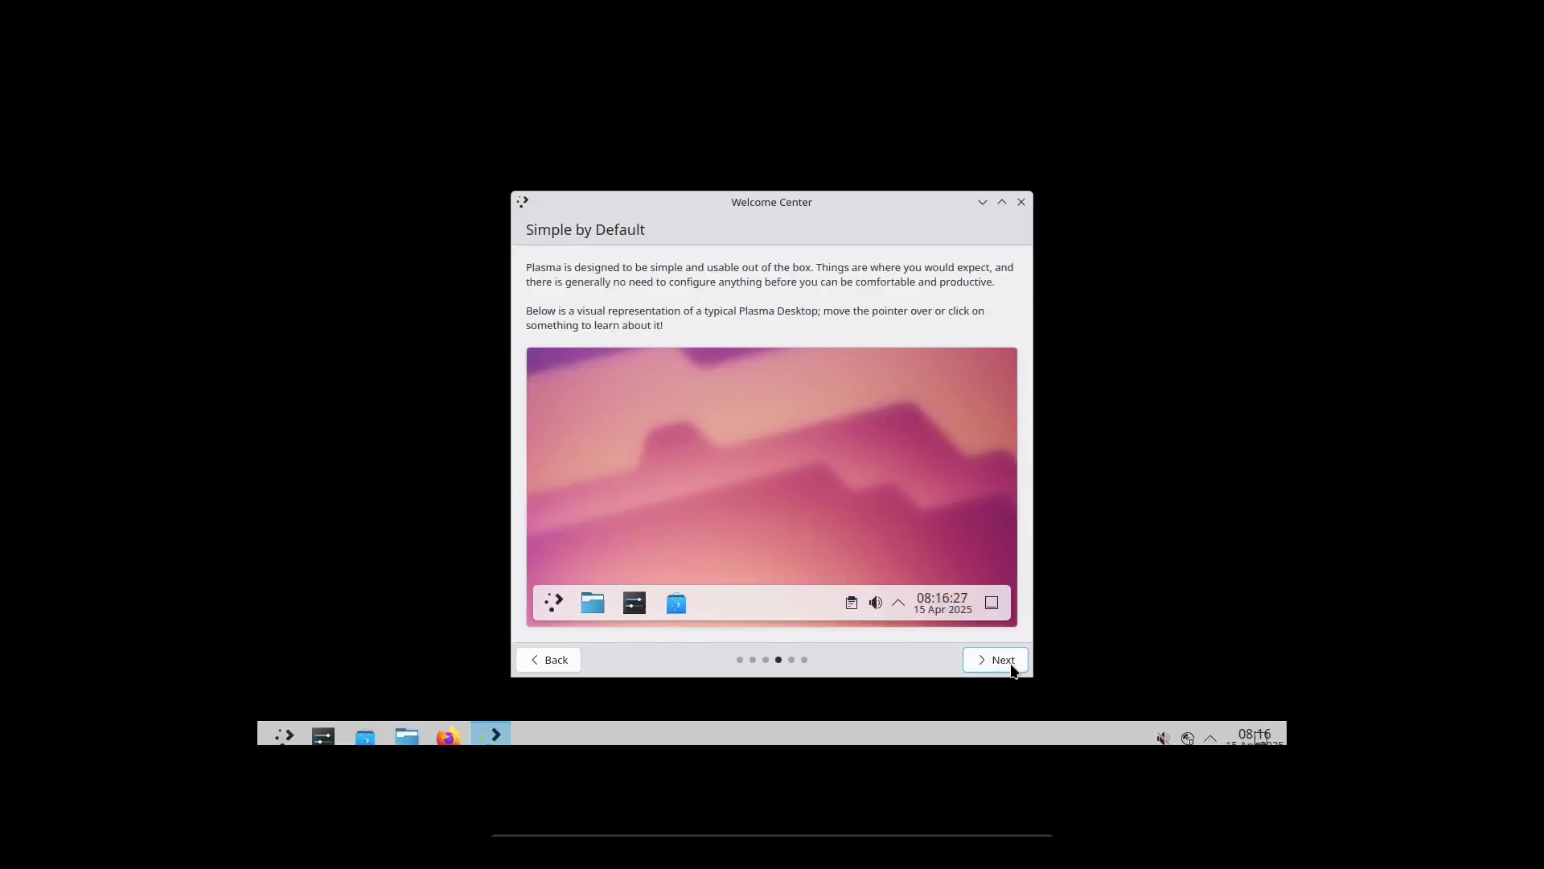
pyautogui.click(1011, 666)
pyautogui.click(1003, 660)
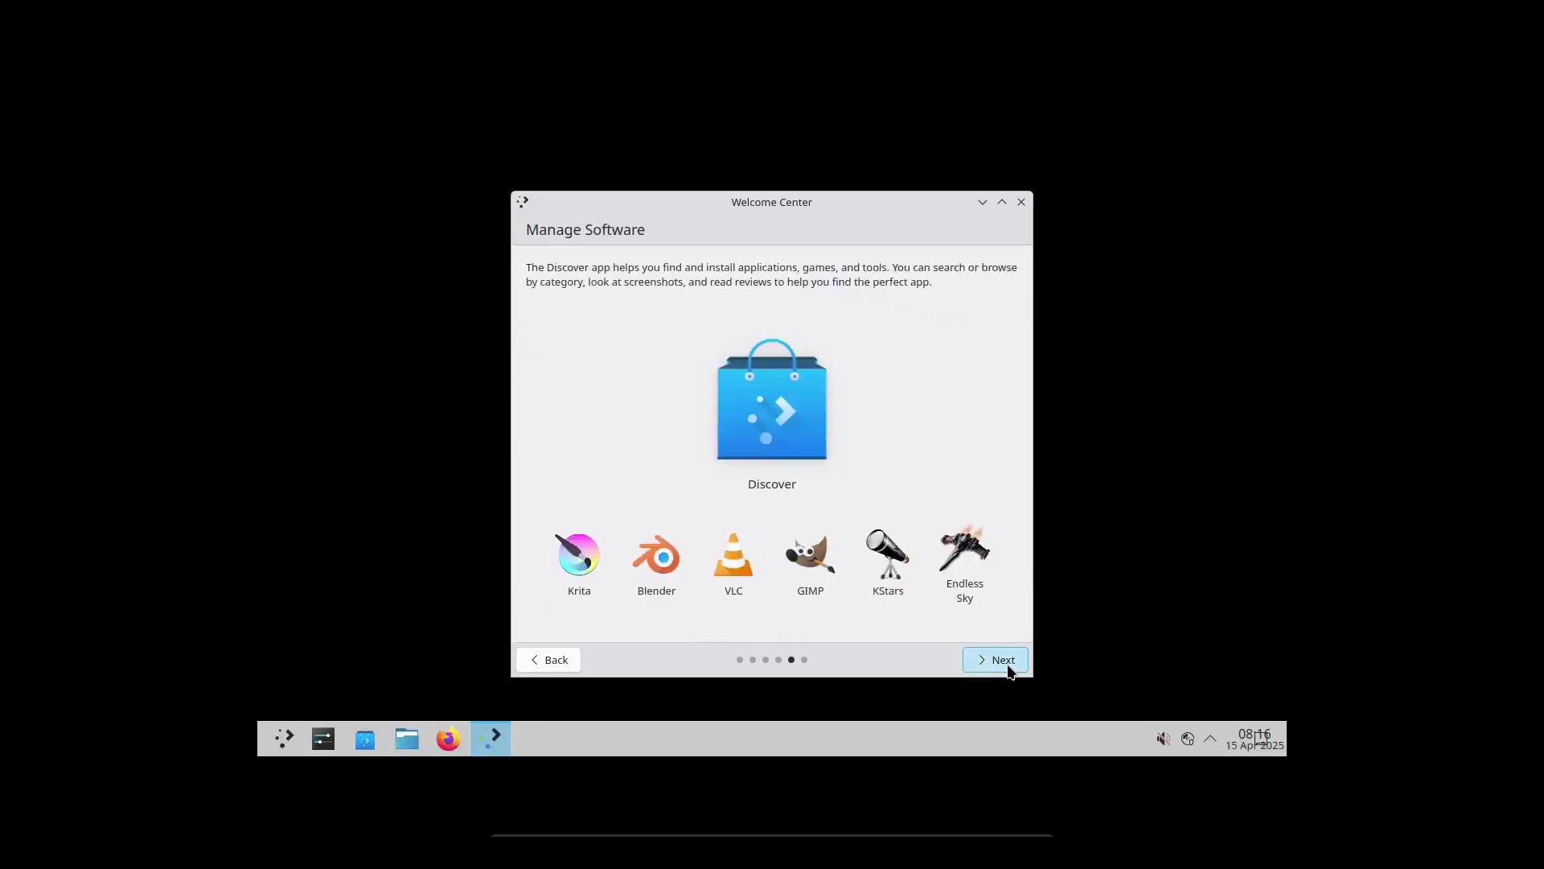
pyautogui.click(1003, 660)
pyautogui.click(1009, 667)
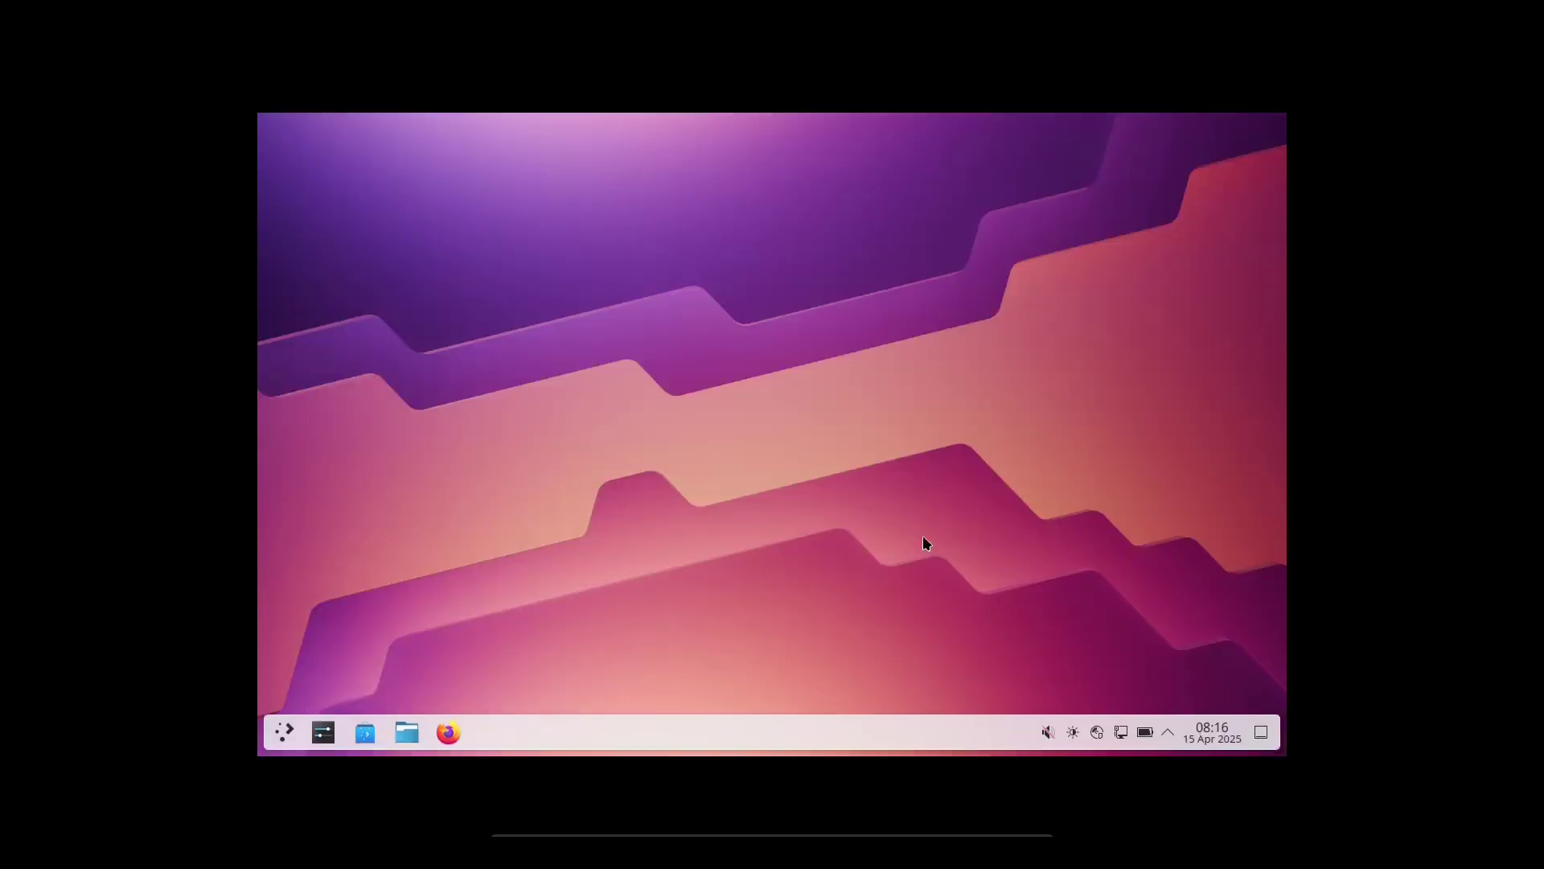
# Set the live desktop's display resolution to 1920x1080 (16:9) and keep the new configuration.
pyautogui.rightClick(817, 551)
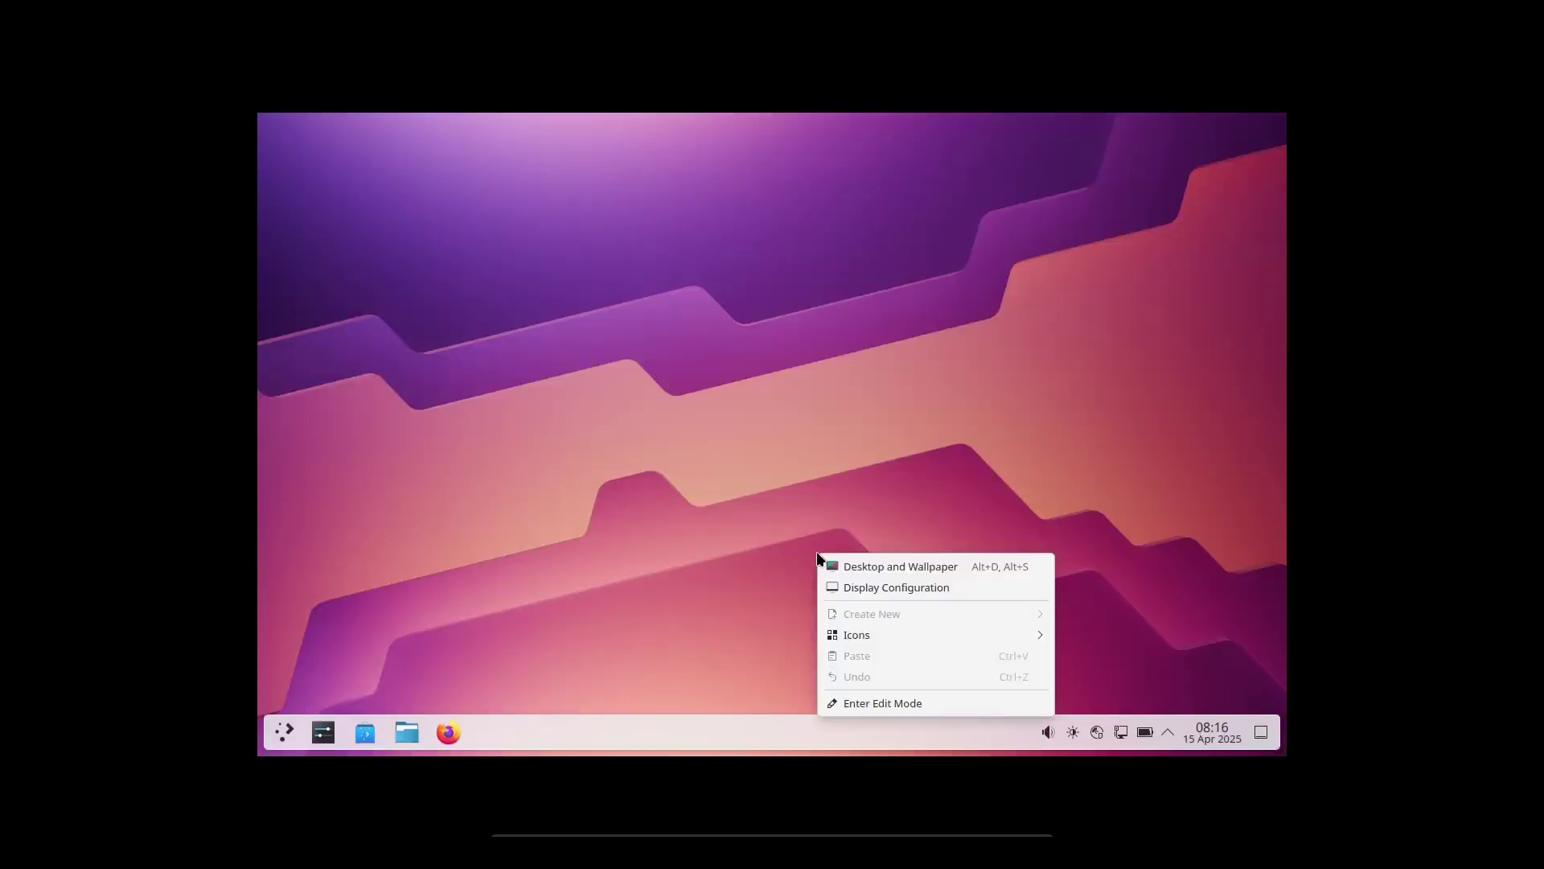
pyautogui.click(933, 590)
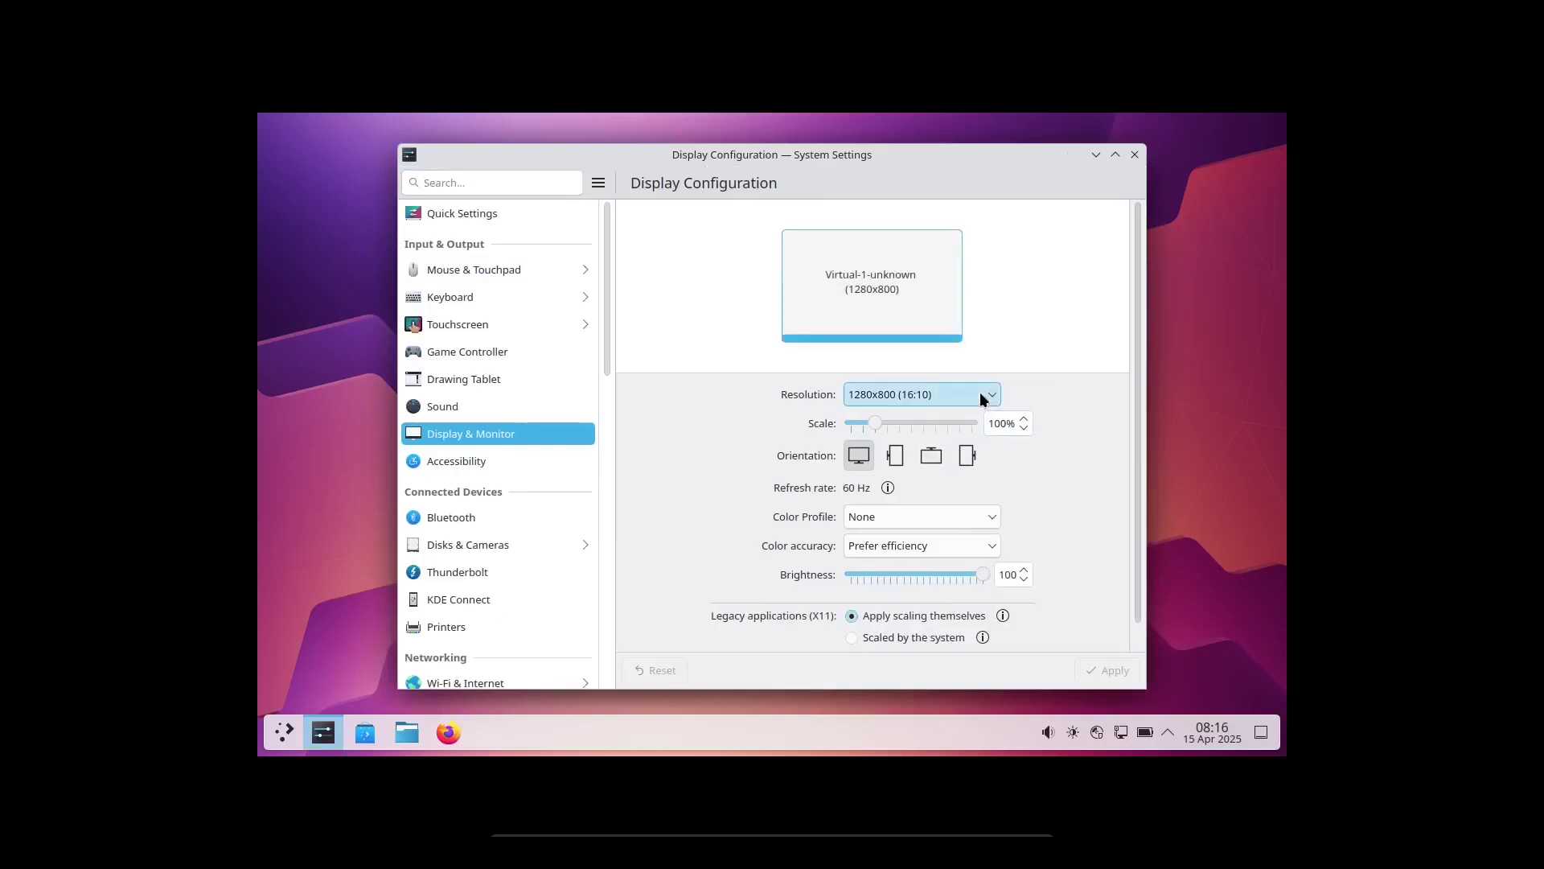
pyautogui.click(982, 396)
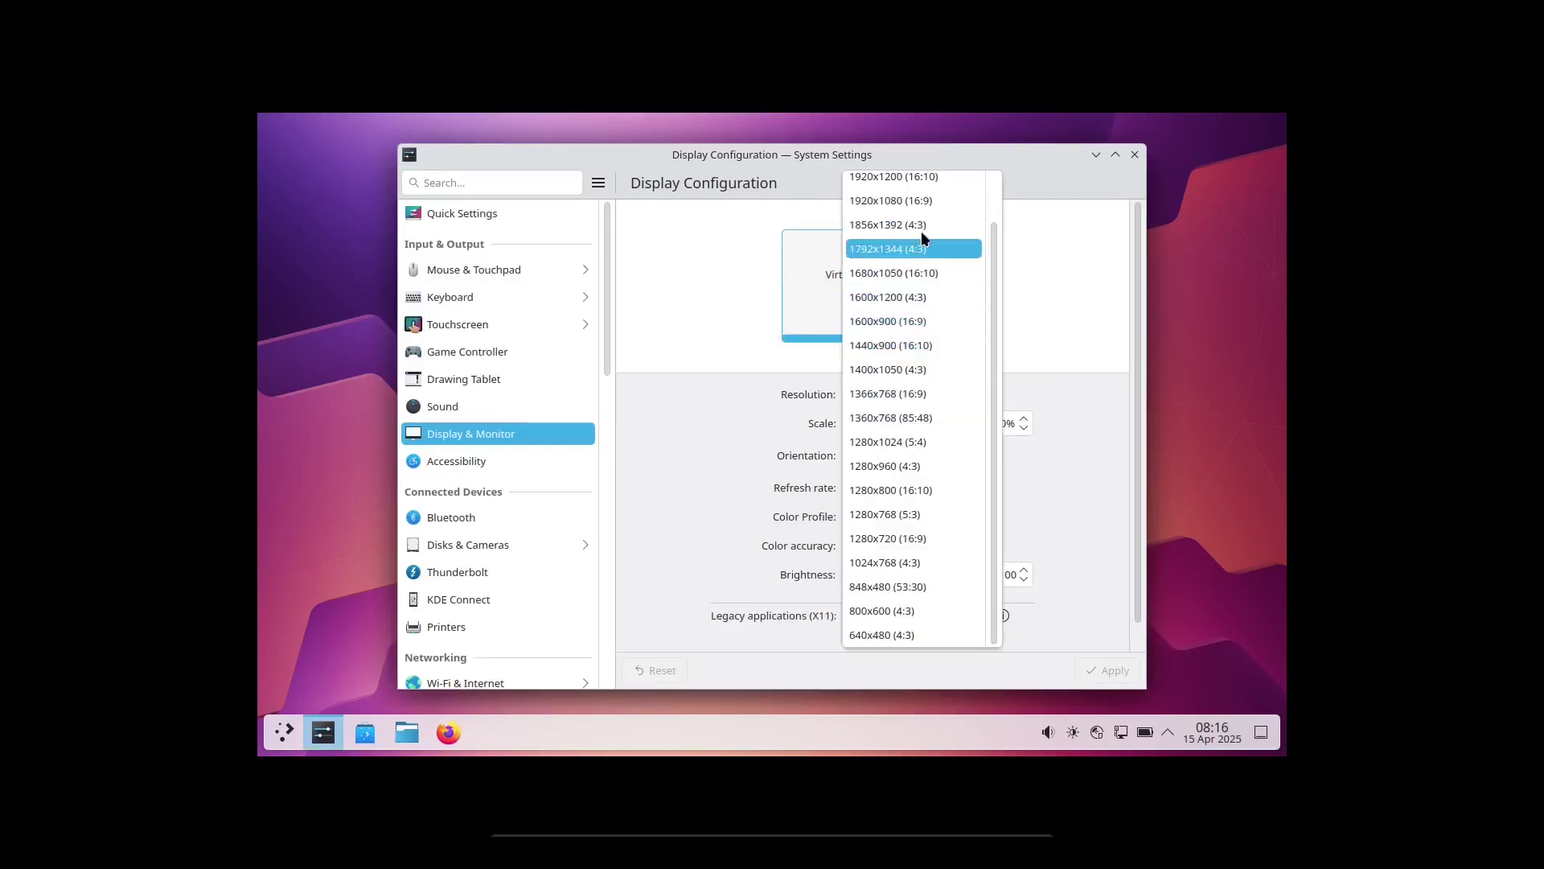
pyautogui.click(933, 200)
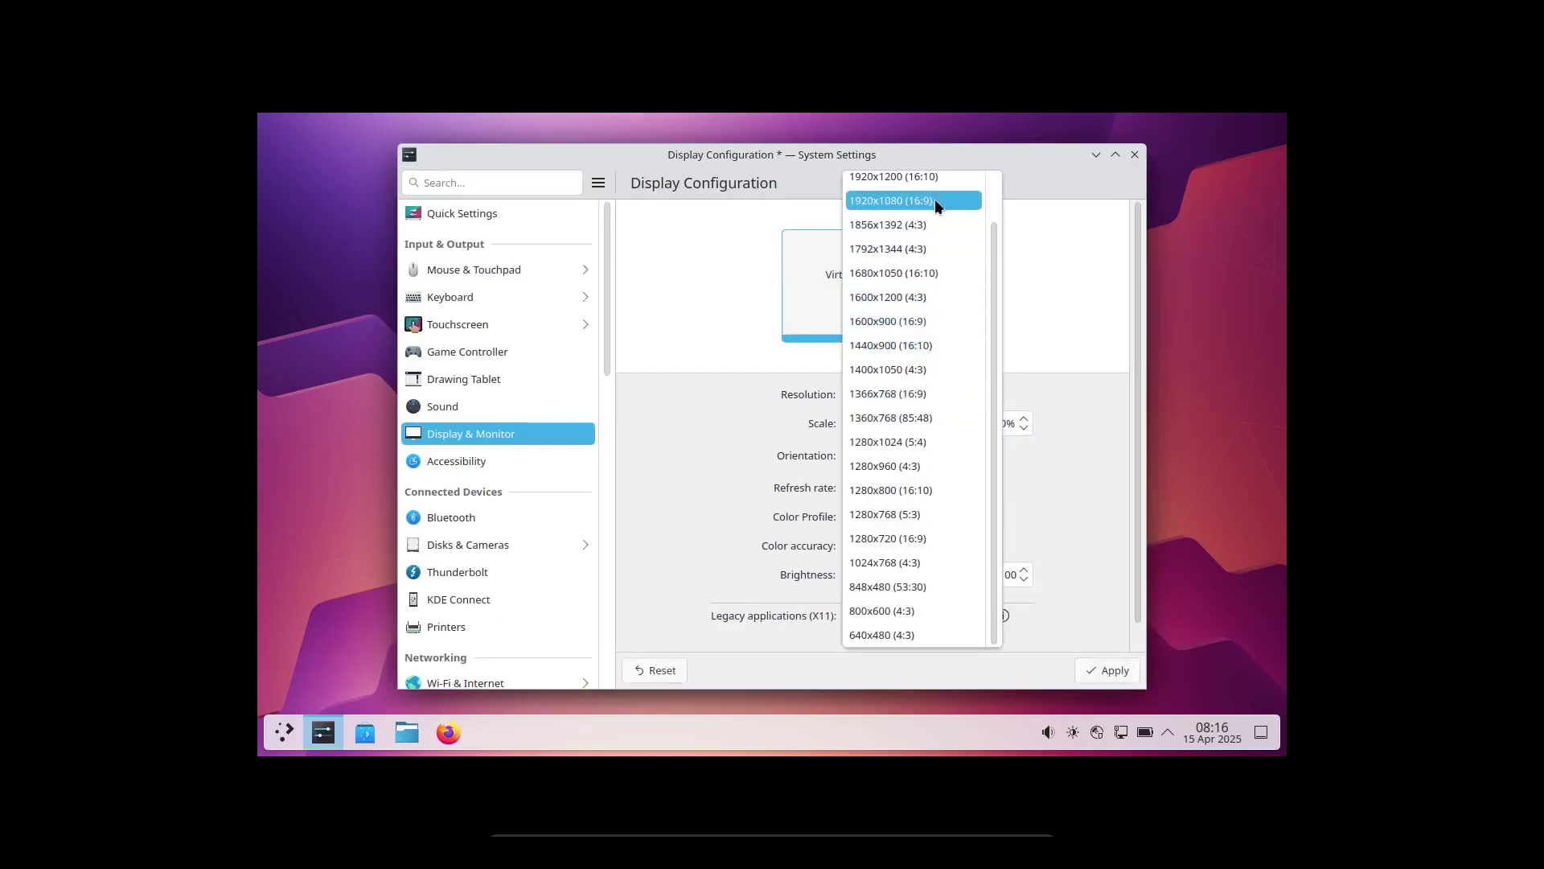
pyautogui.click(1109, 671)
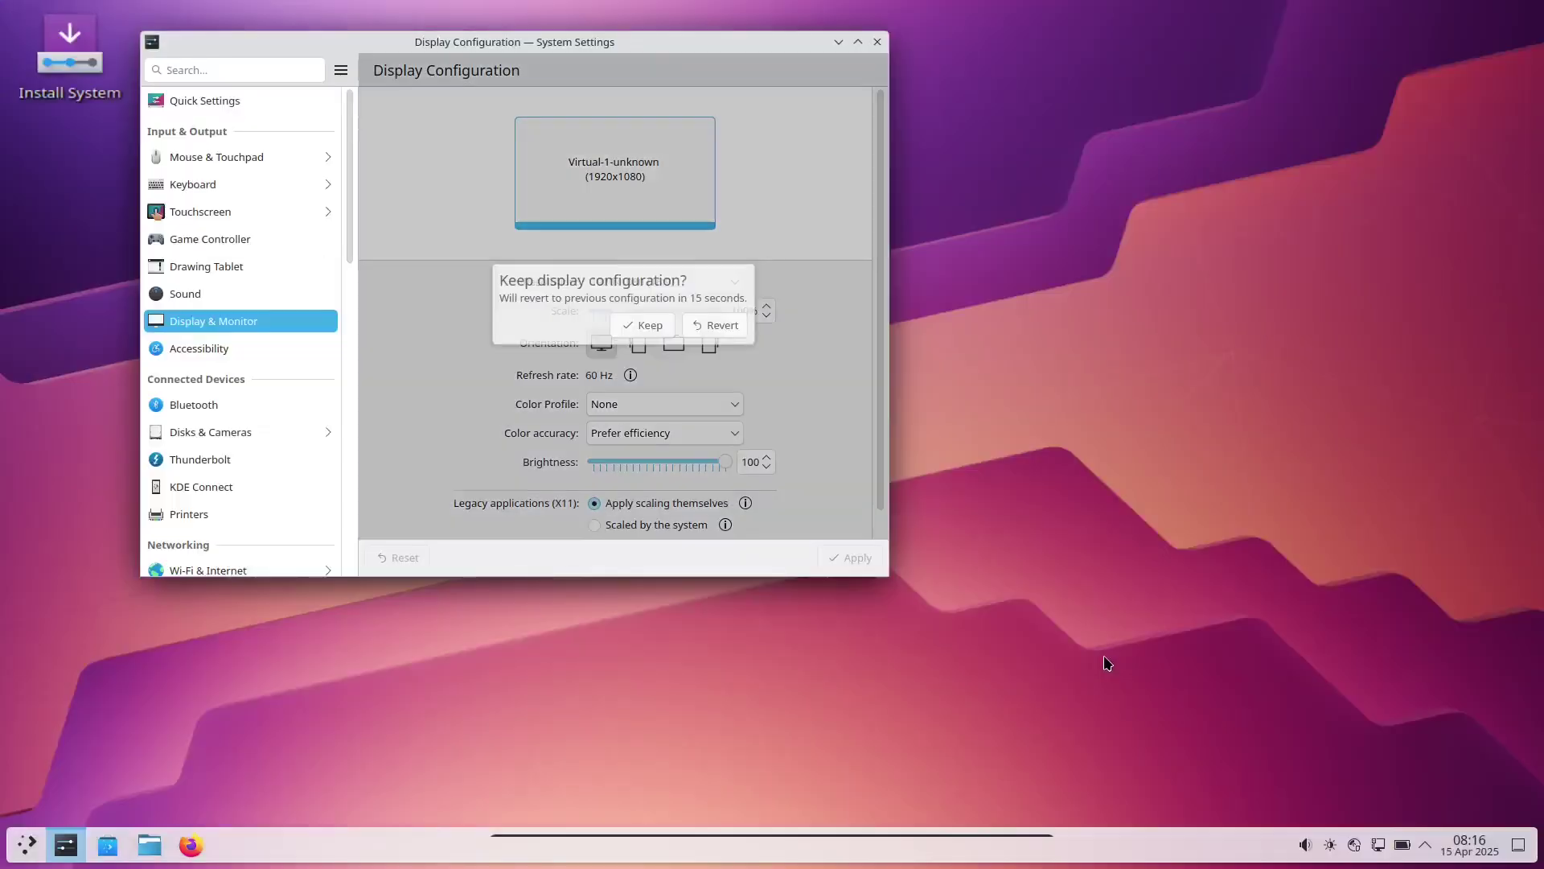
pyautogui.click(661, 323)
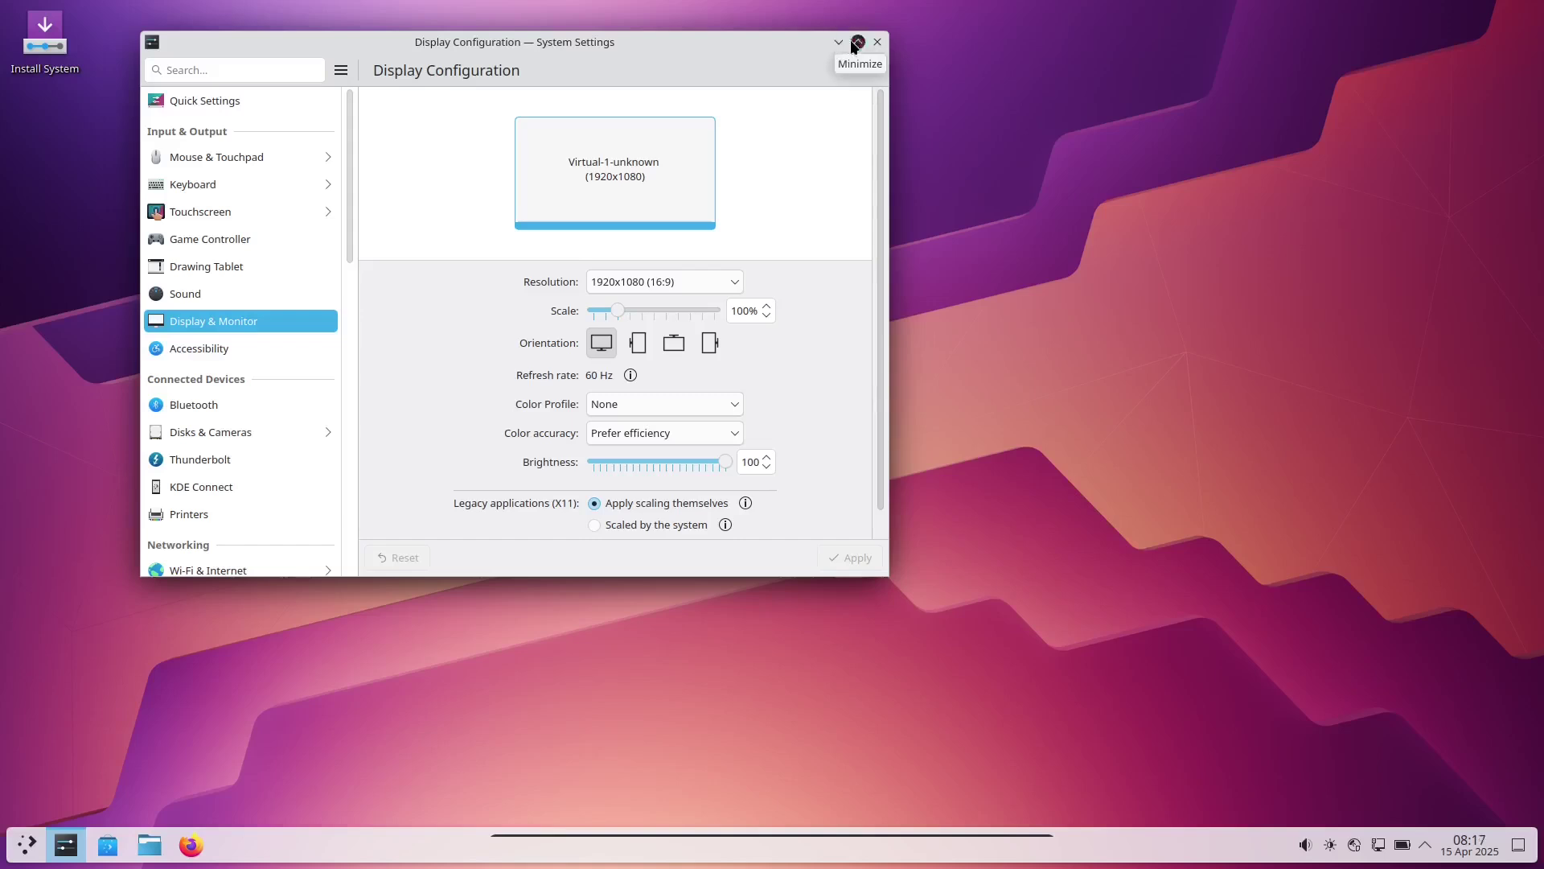
# Close the display settings and launch the system installer, keeping American English as its language.
pyautogui.click(877, 41)
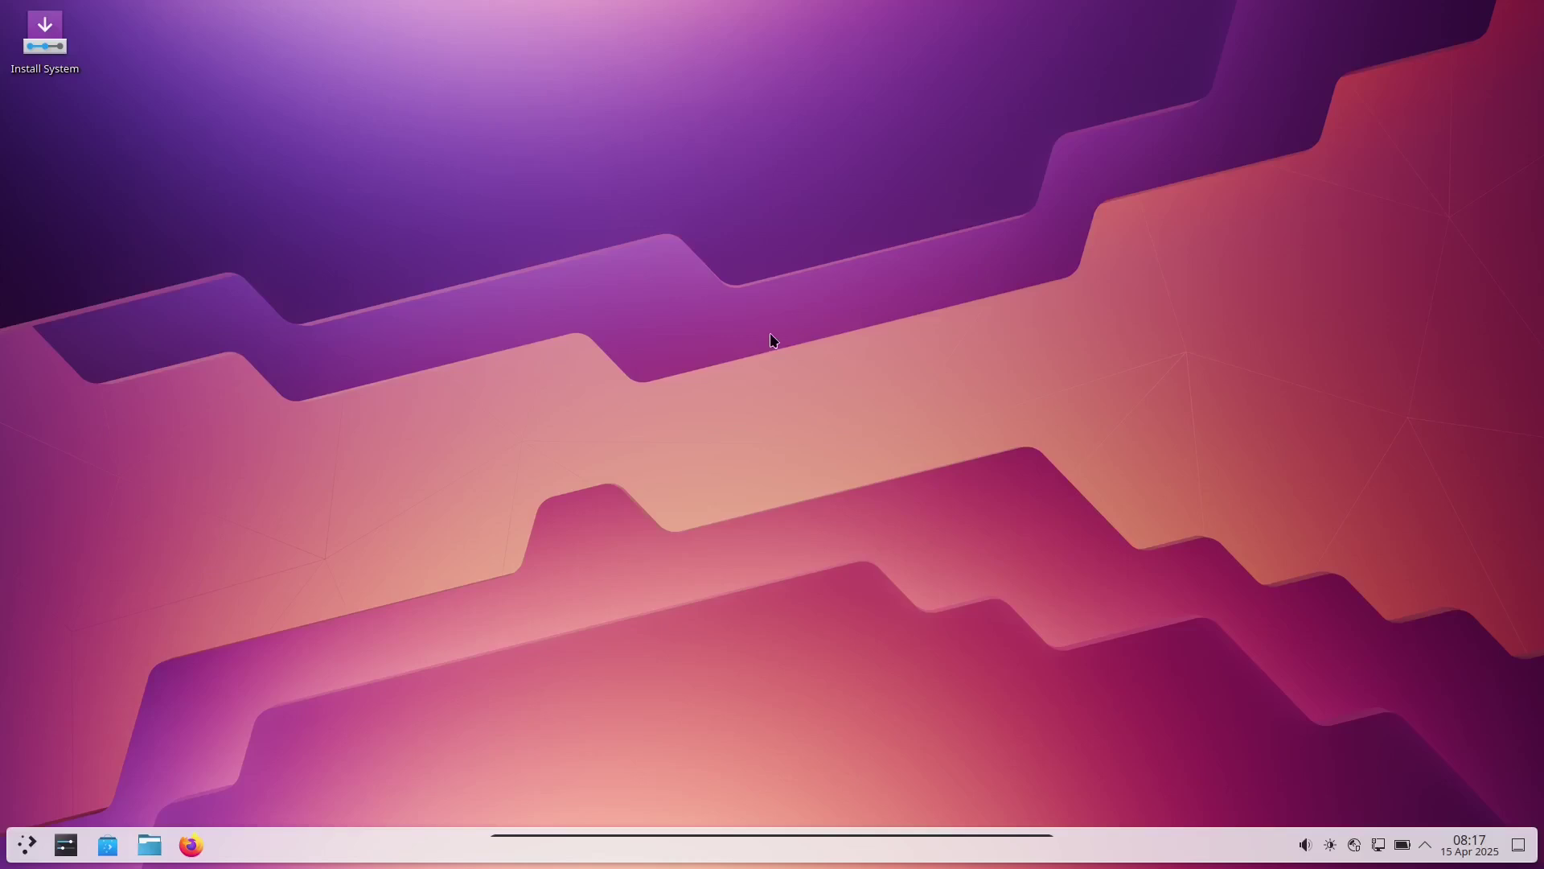
pyautogui.doubleClick(50, 39)
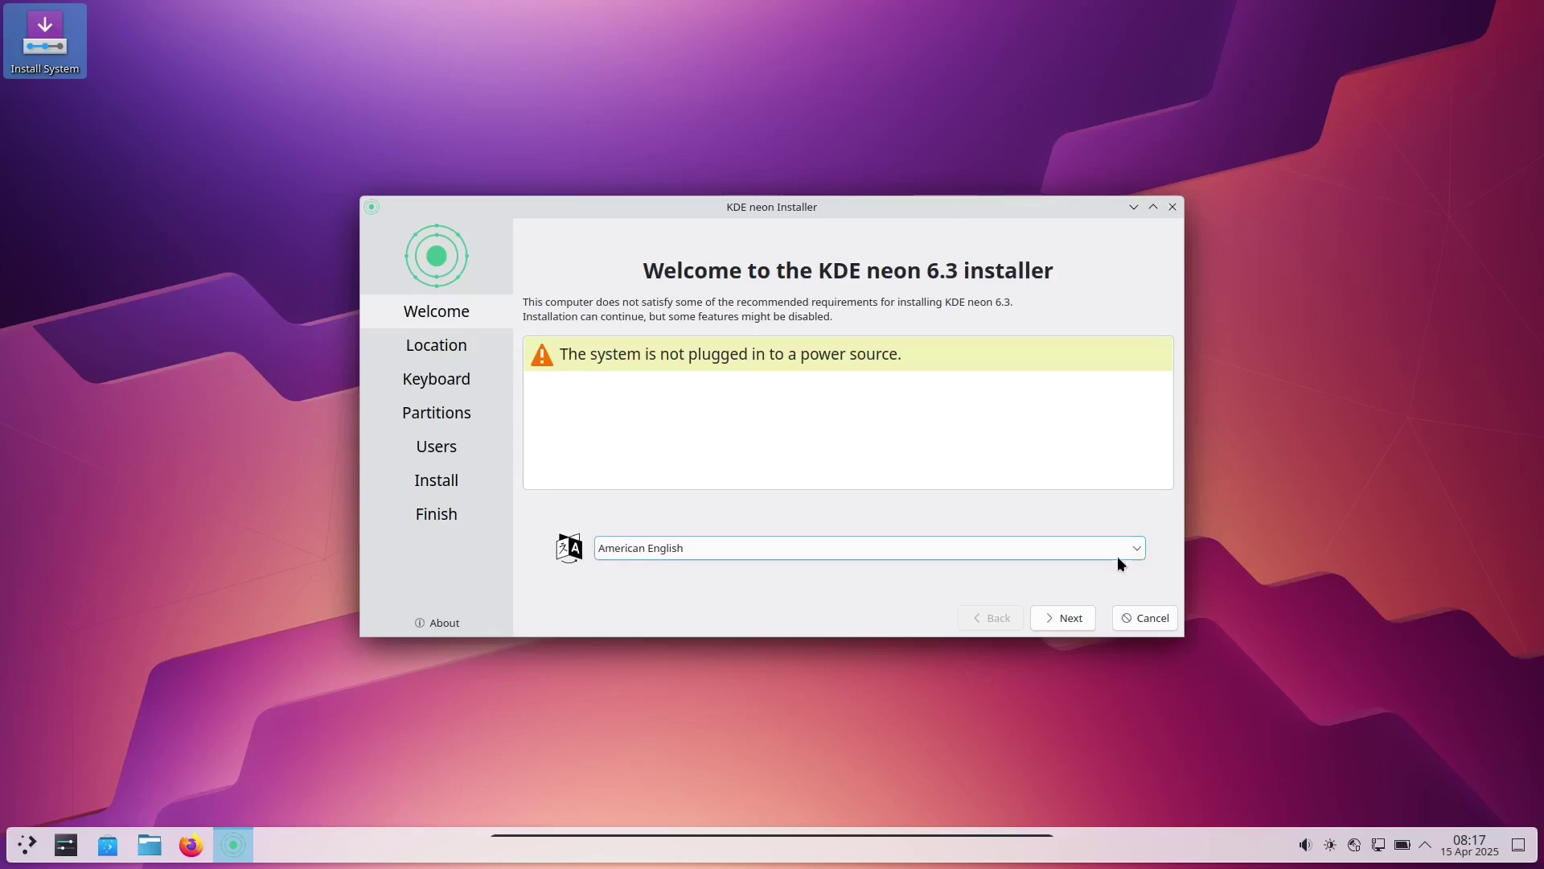
pyautogui.click(1071, 615)
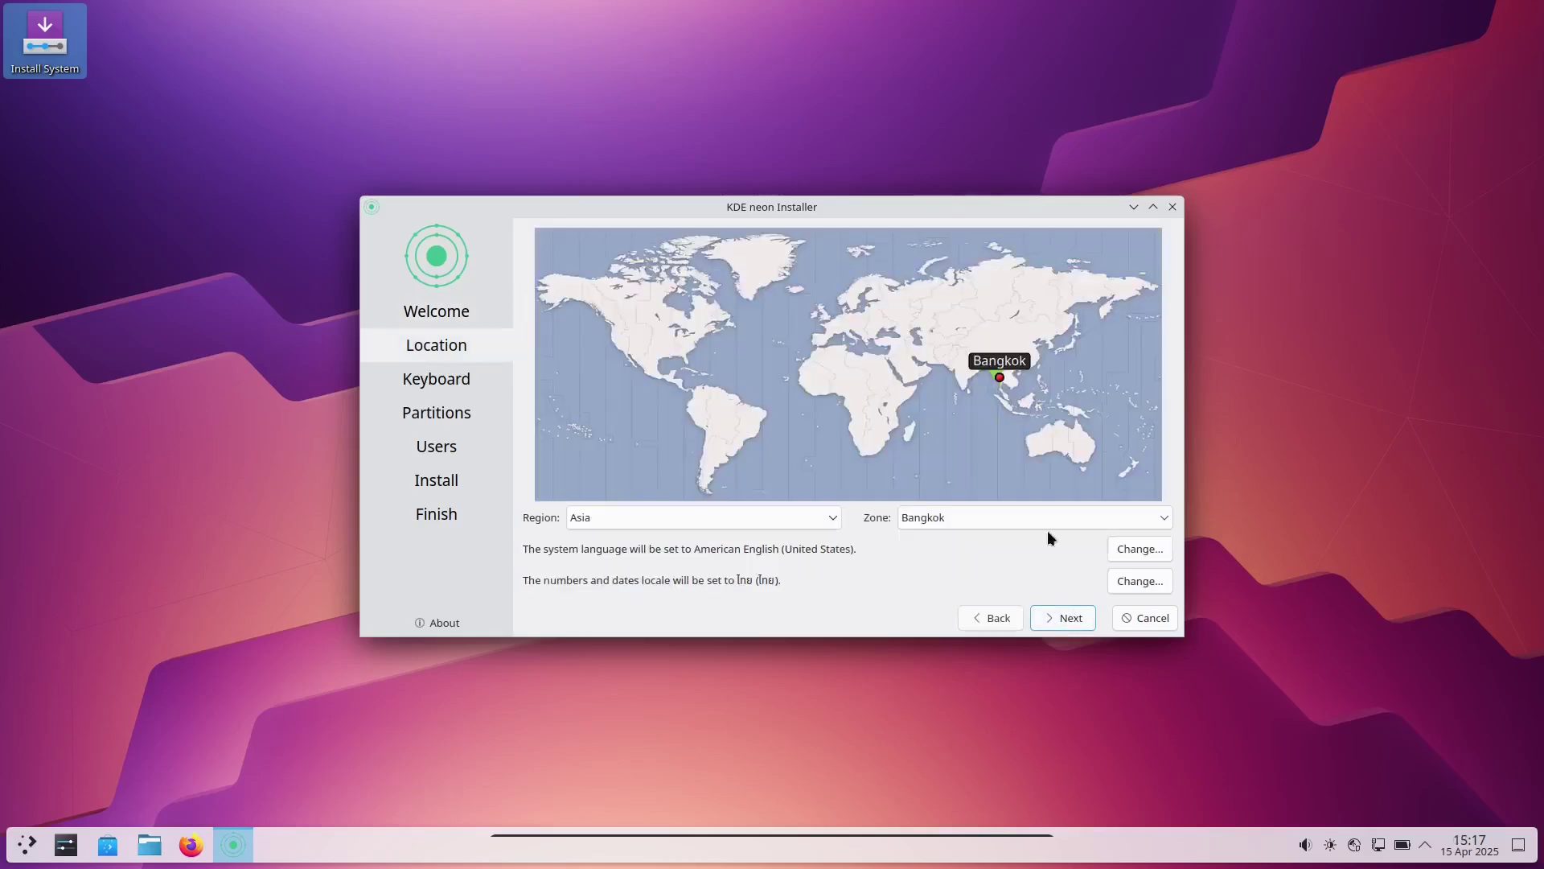
# Set the installation location to Manila in Asia and accept the default Filipino keyboard layout.
pyautogui.click(1042, 385)
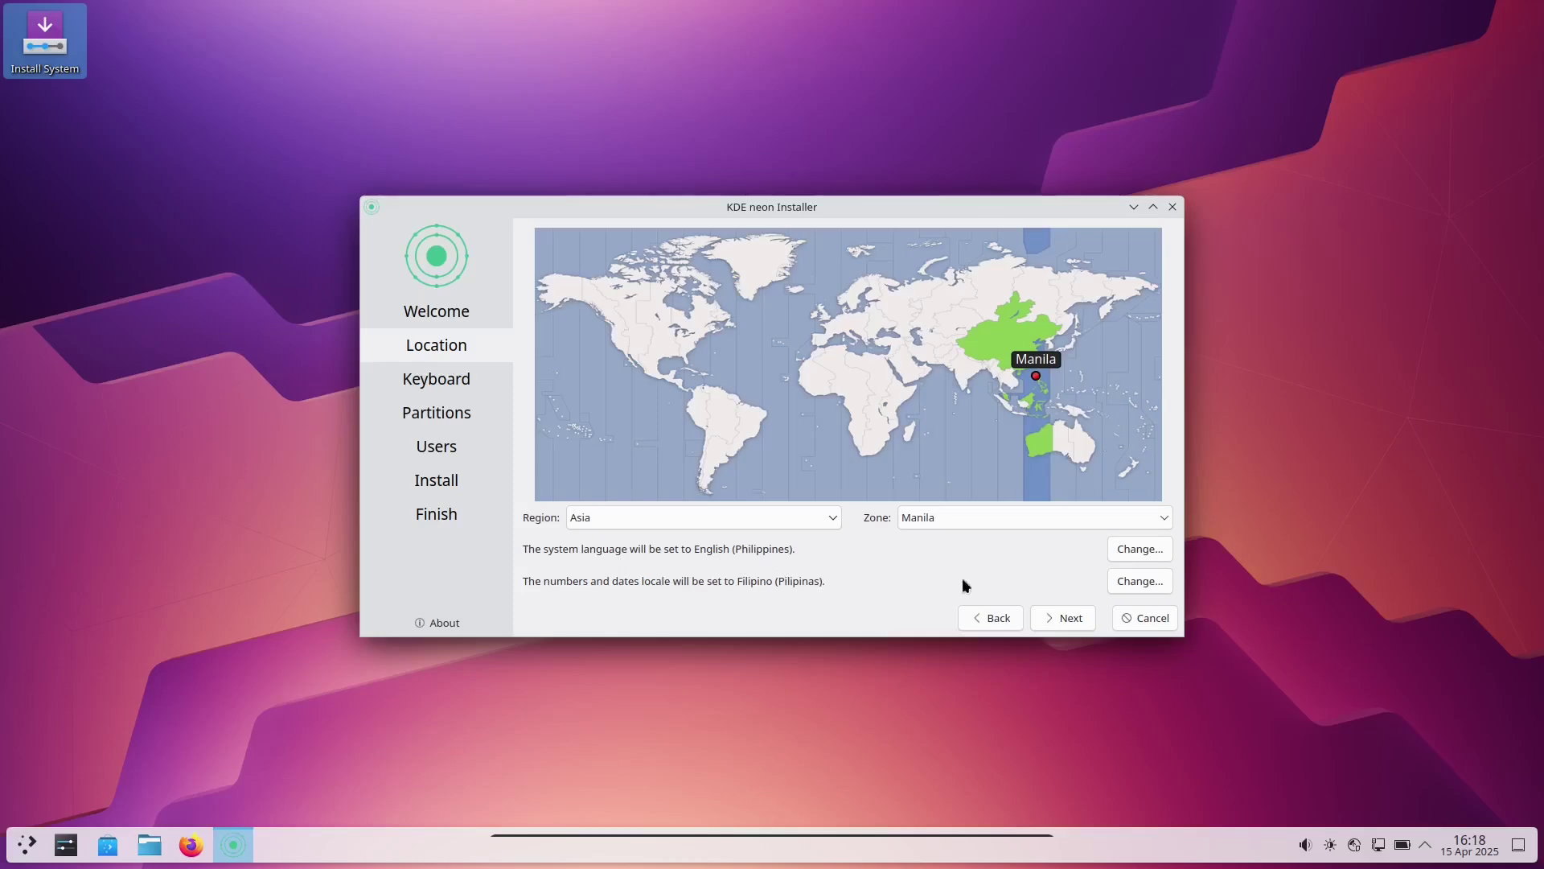
pyautogui.click(1069, 619)
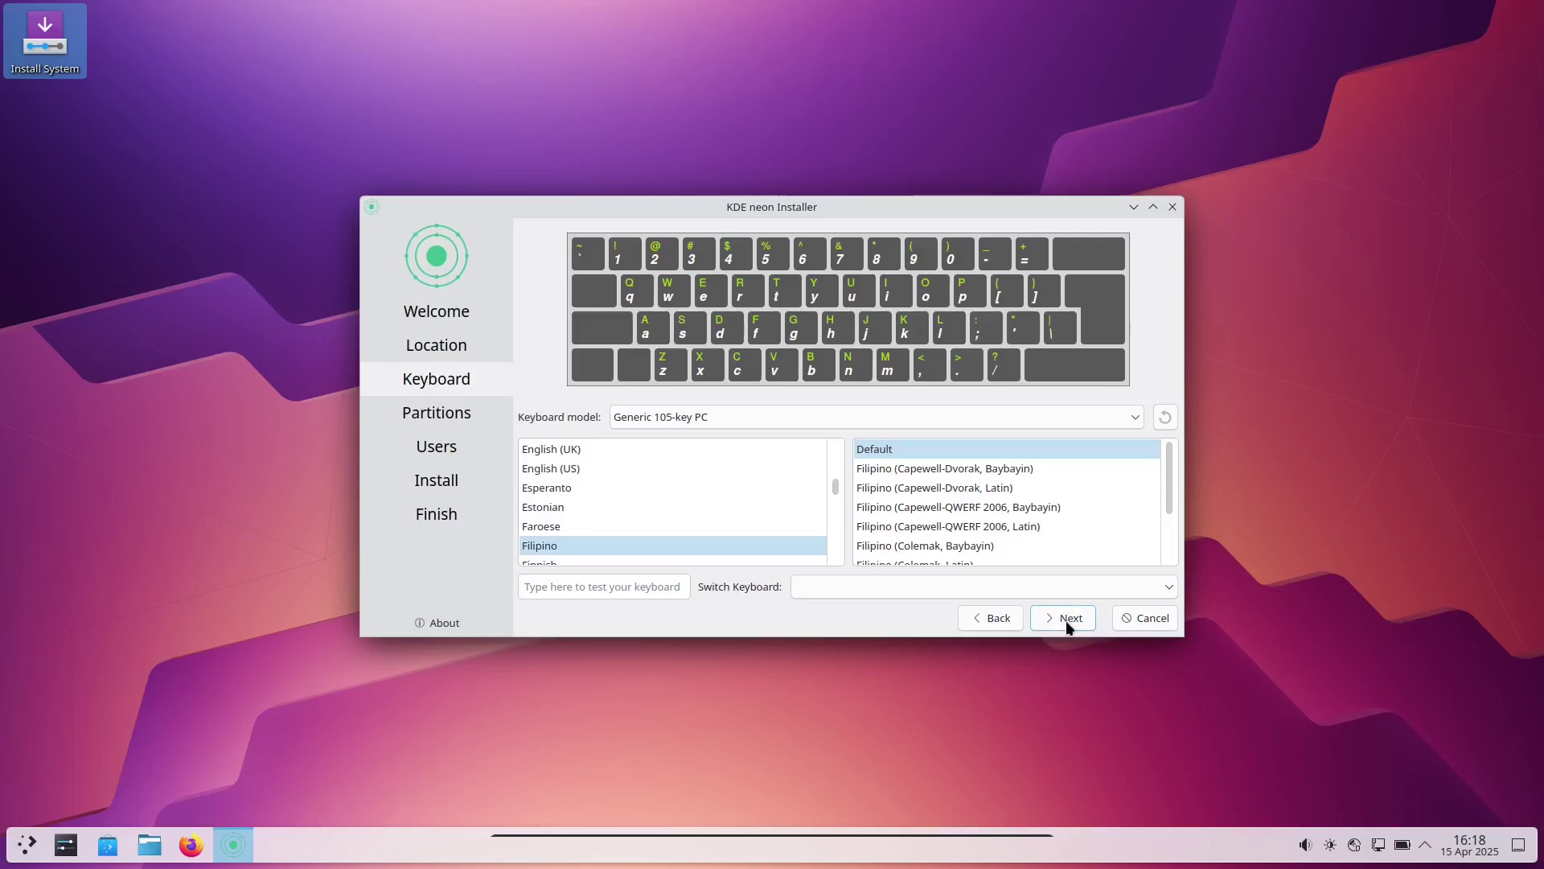
pyautogui.click(1067, 620)
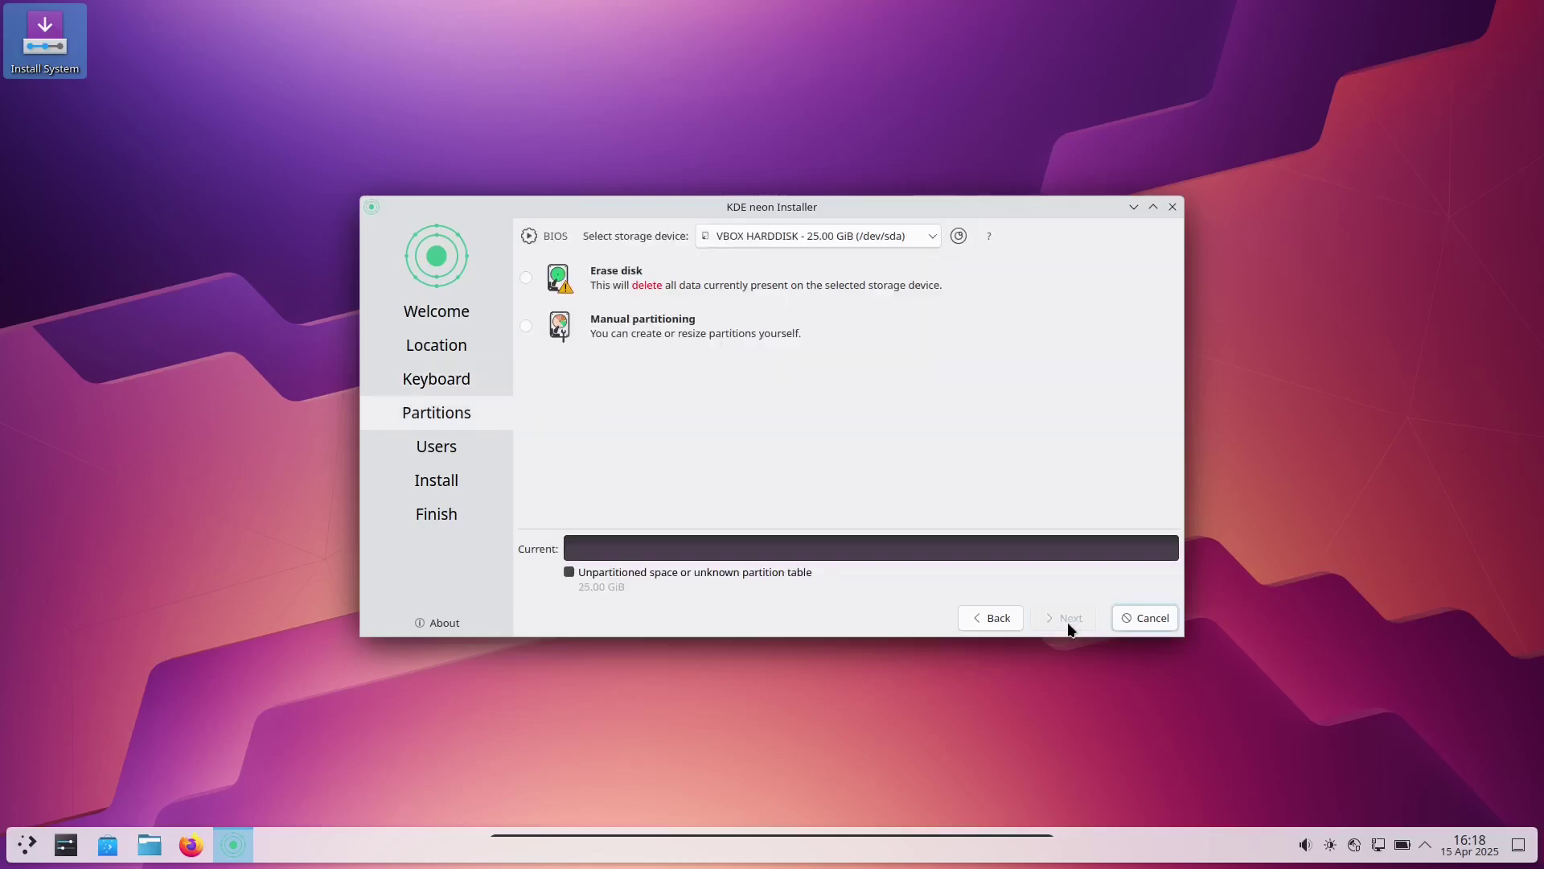
# Choose to erase the virtual hard disk with swap to file, and continue to the user account setup.
pyautogui.click(602, 268)
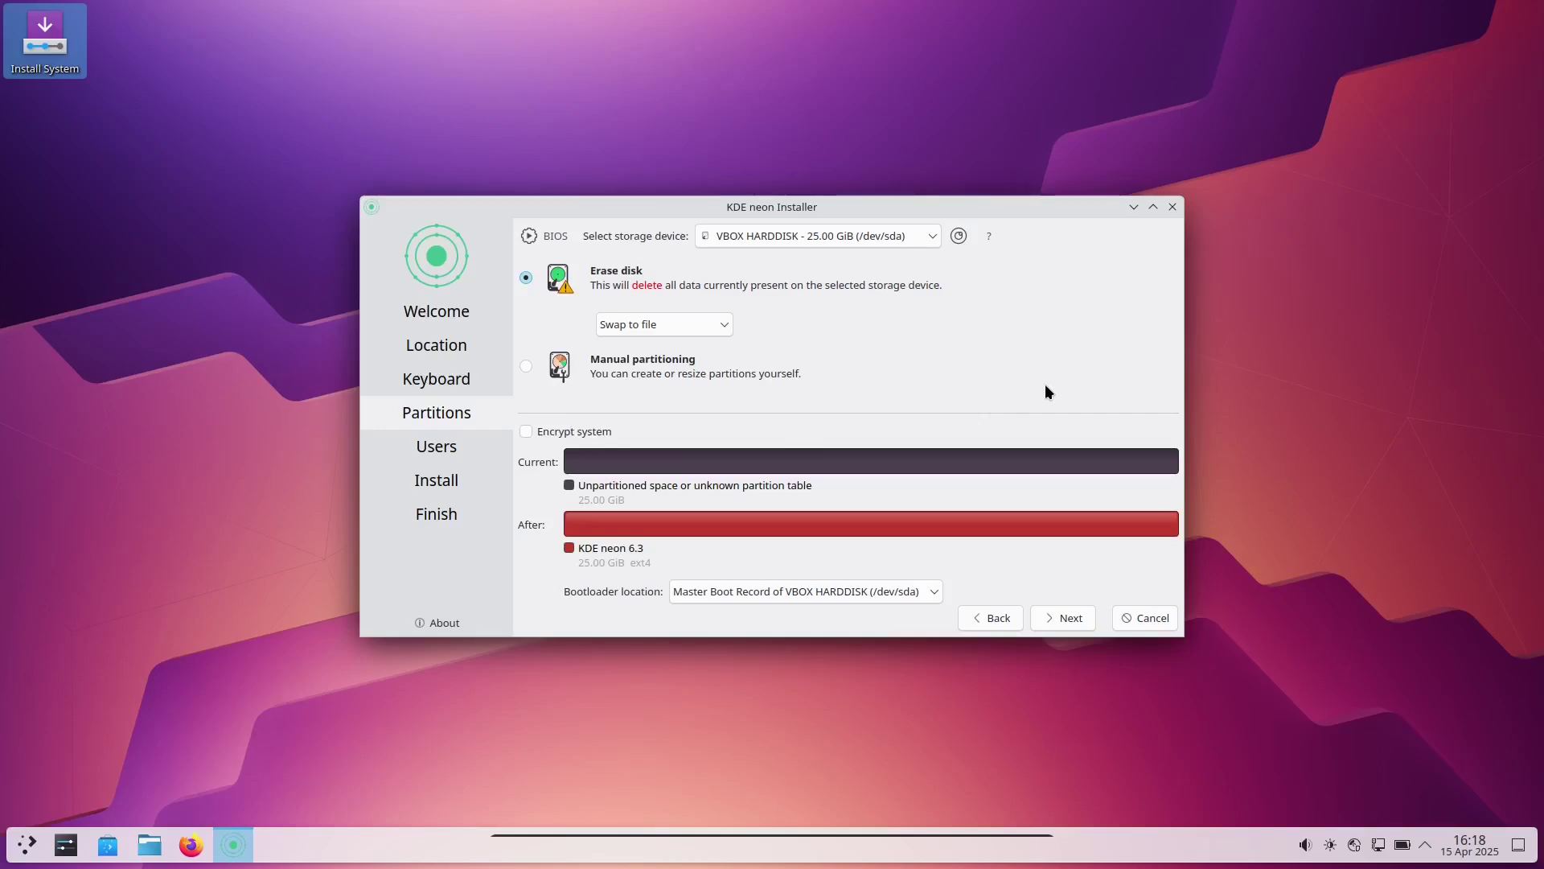
pyautogui.click(1071, 621)
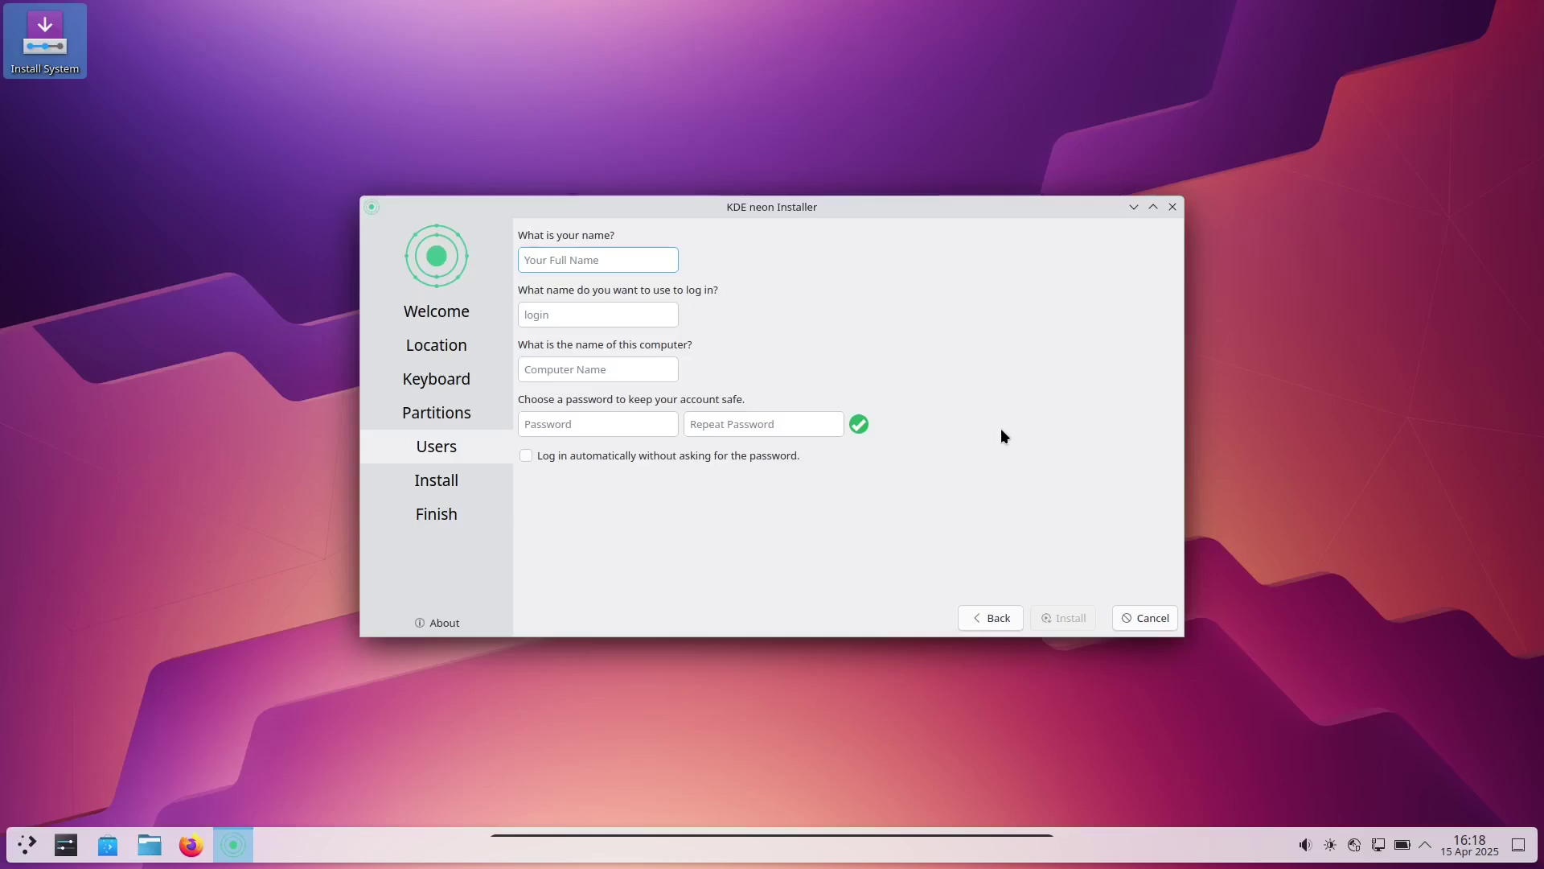
# Fill in the user's name, enter and repeat the account password, and start the installation.
pyautogui.write('rial')
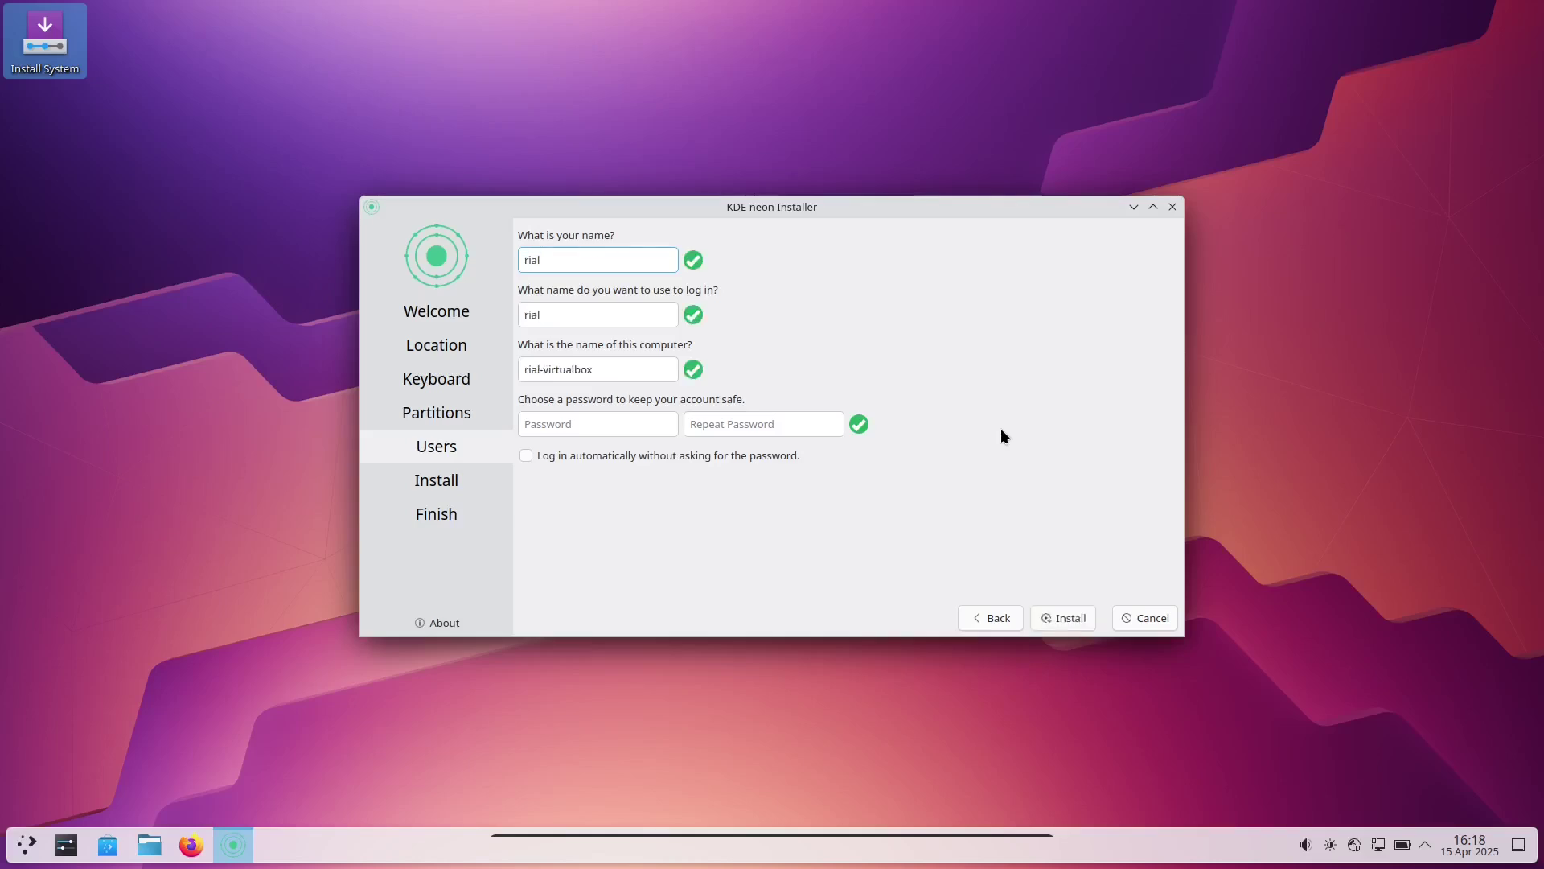
pyautogui.write('bbe')
pyautogui.click(562, 426)
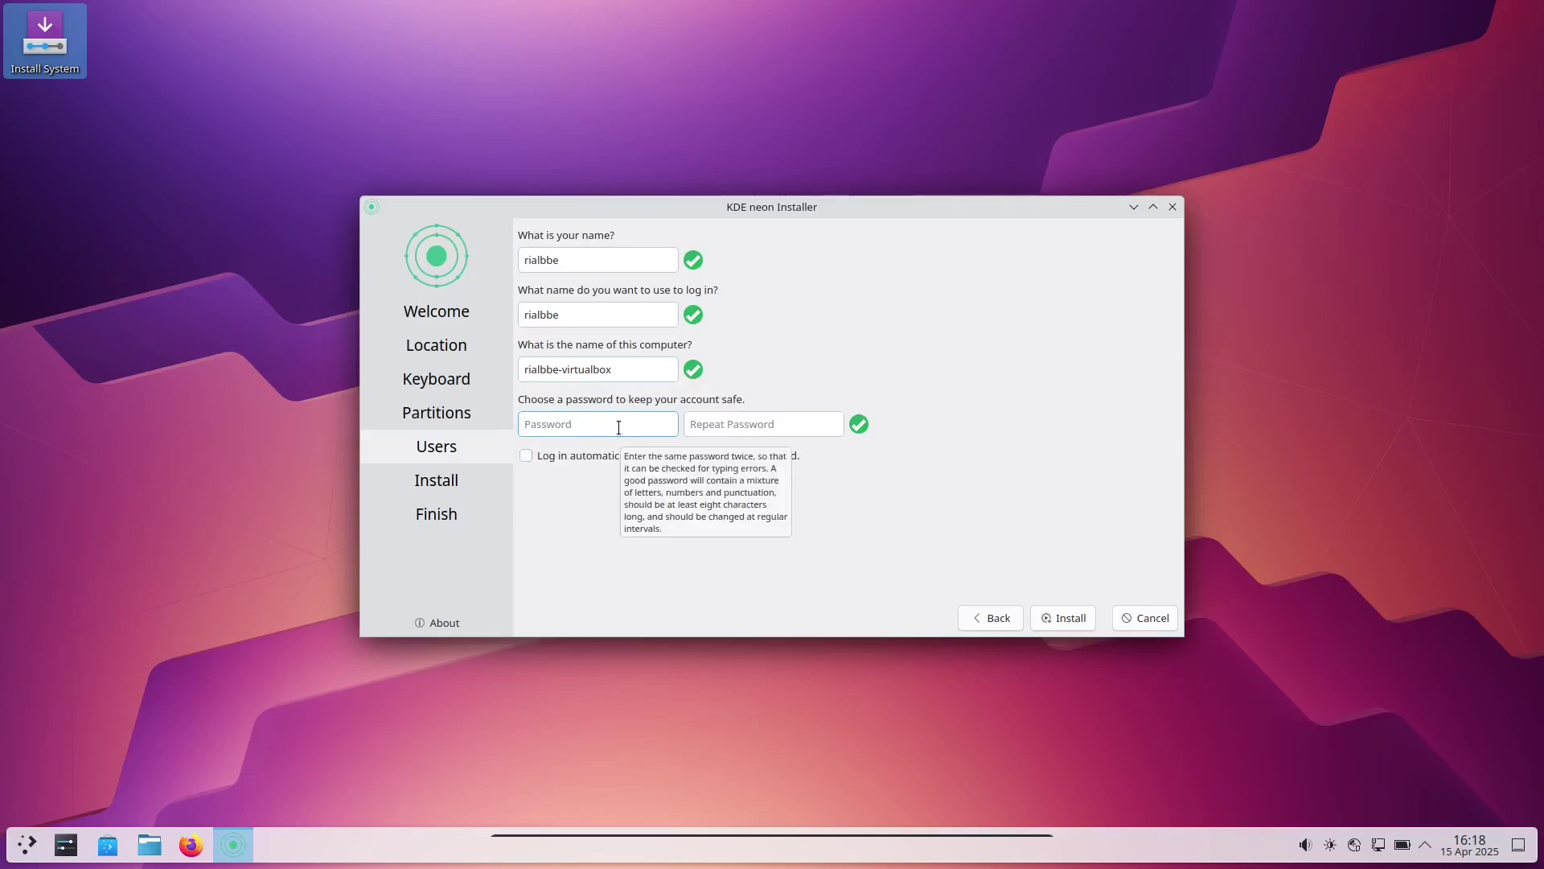
pyautogui.write('****')
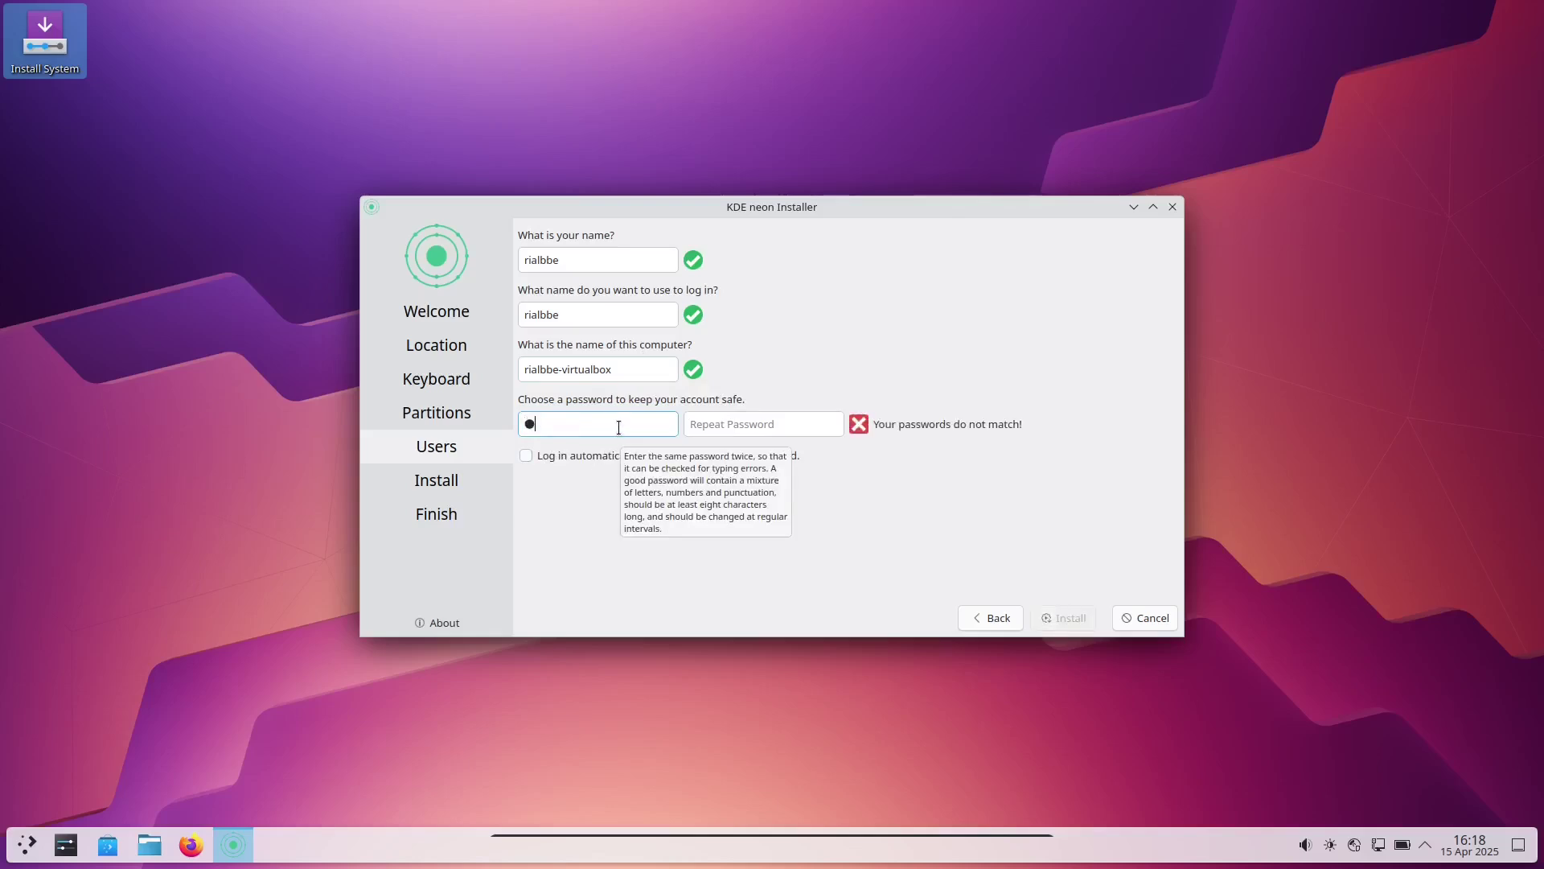
pyautogui.click(738, 427)
pyautogui.write('****')
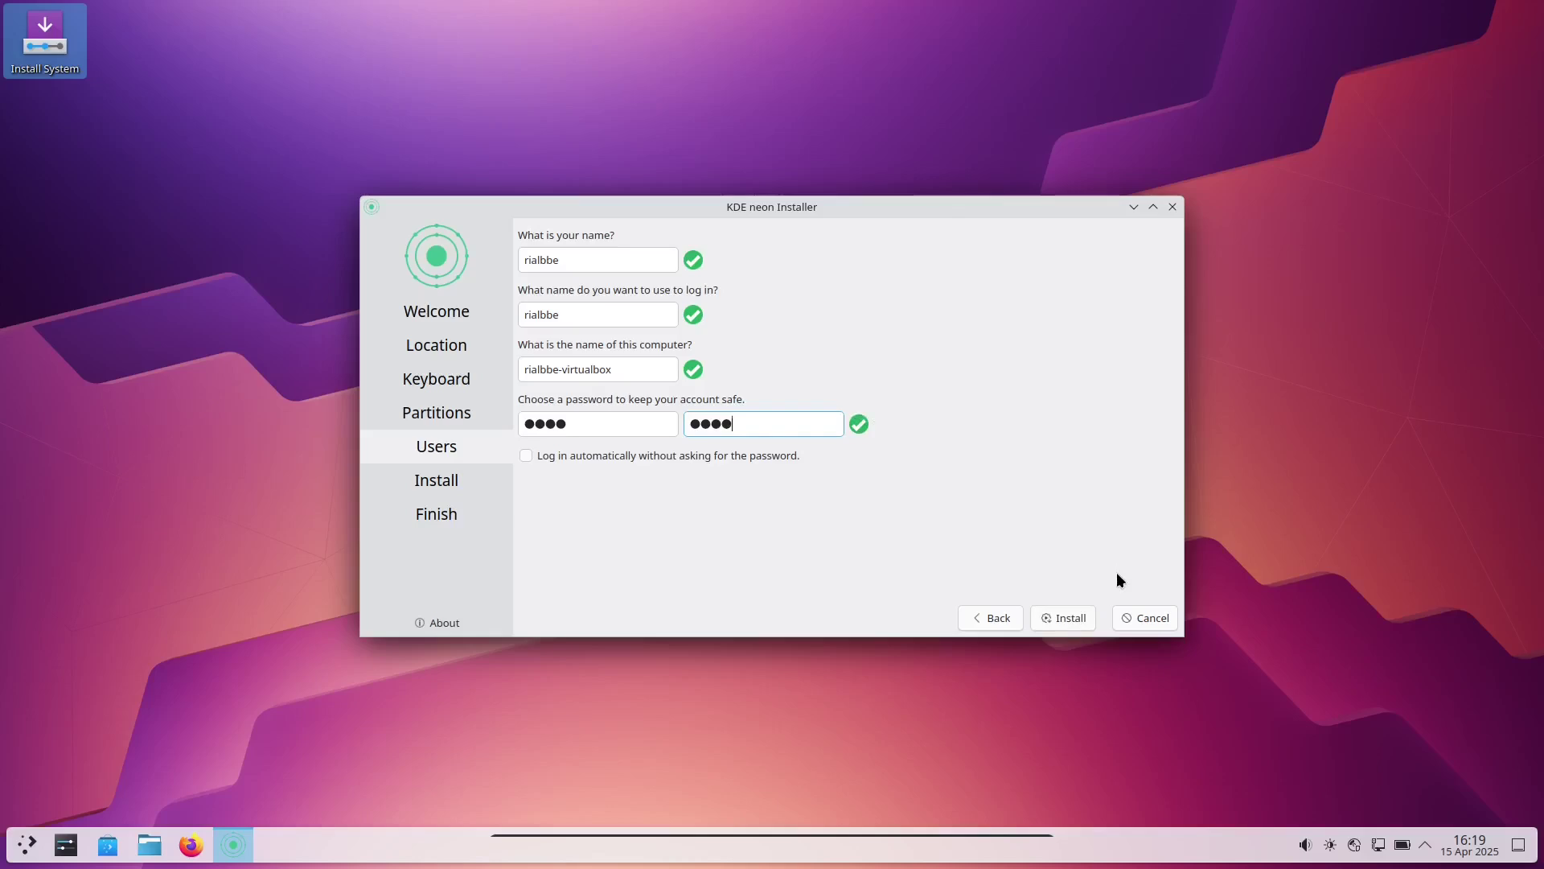
pyautogui.click(1055, 613)
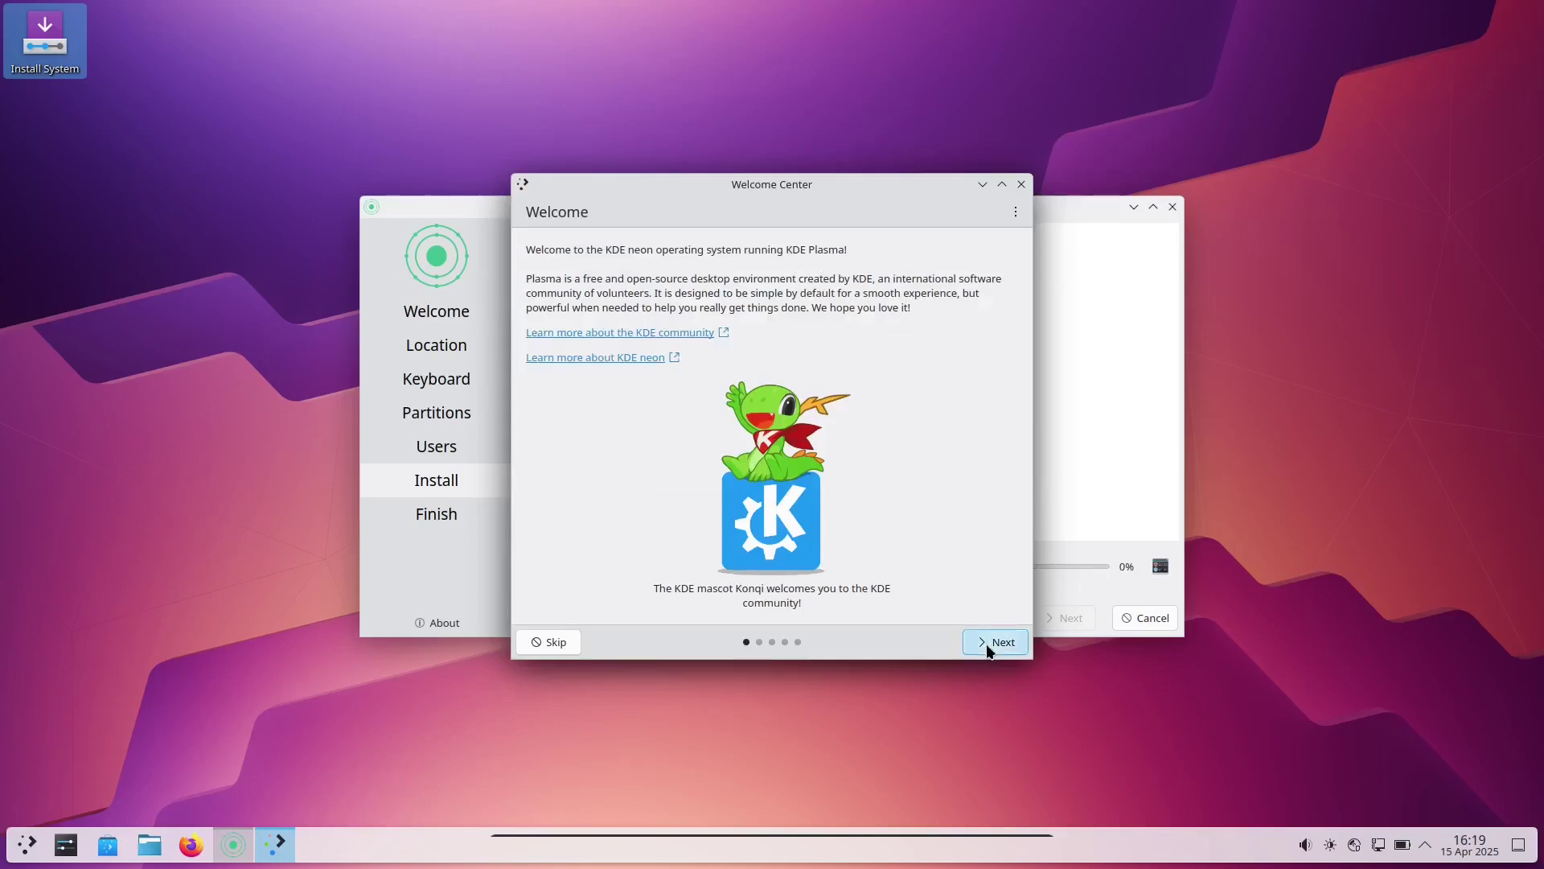
# Finish the completed installation with an immediate restart and log in to the installed system with the account password.
pyautogui.click(994, 642)
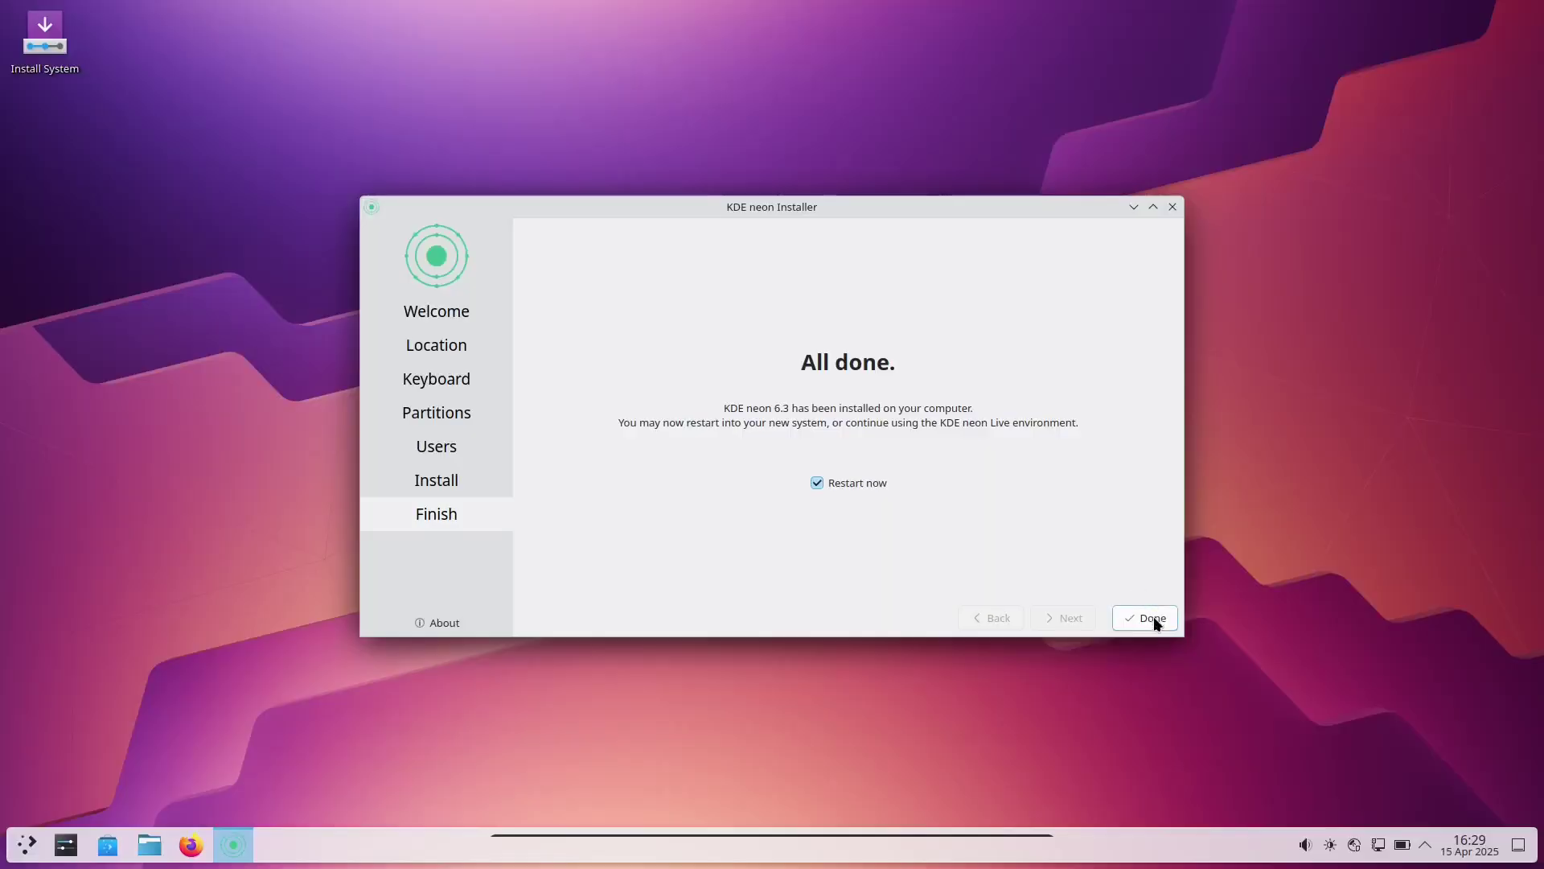
pyautogui.click(1154, 617)
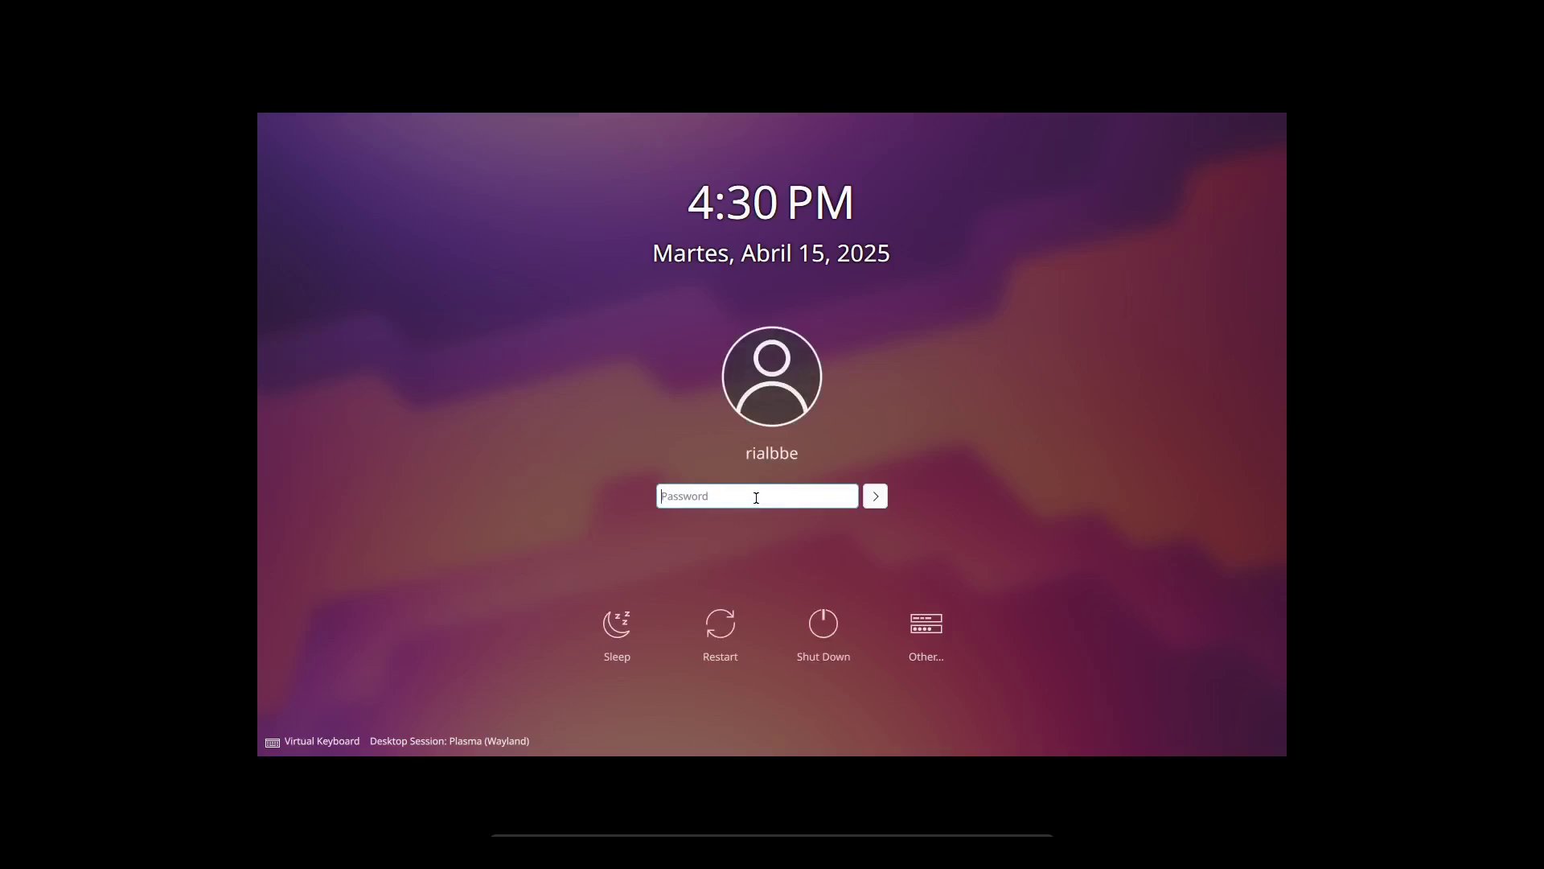
pyautogui.write('****')
pyautogui.click(877, 494)
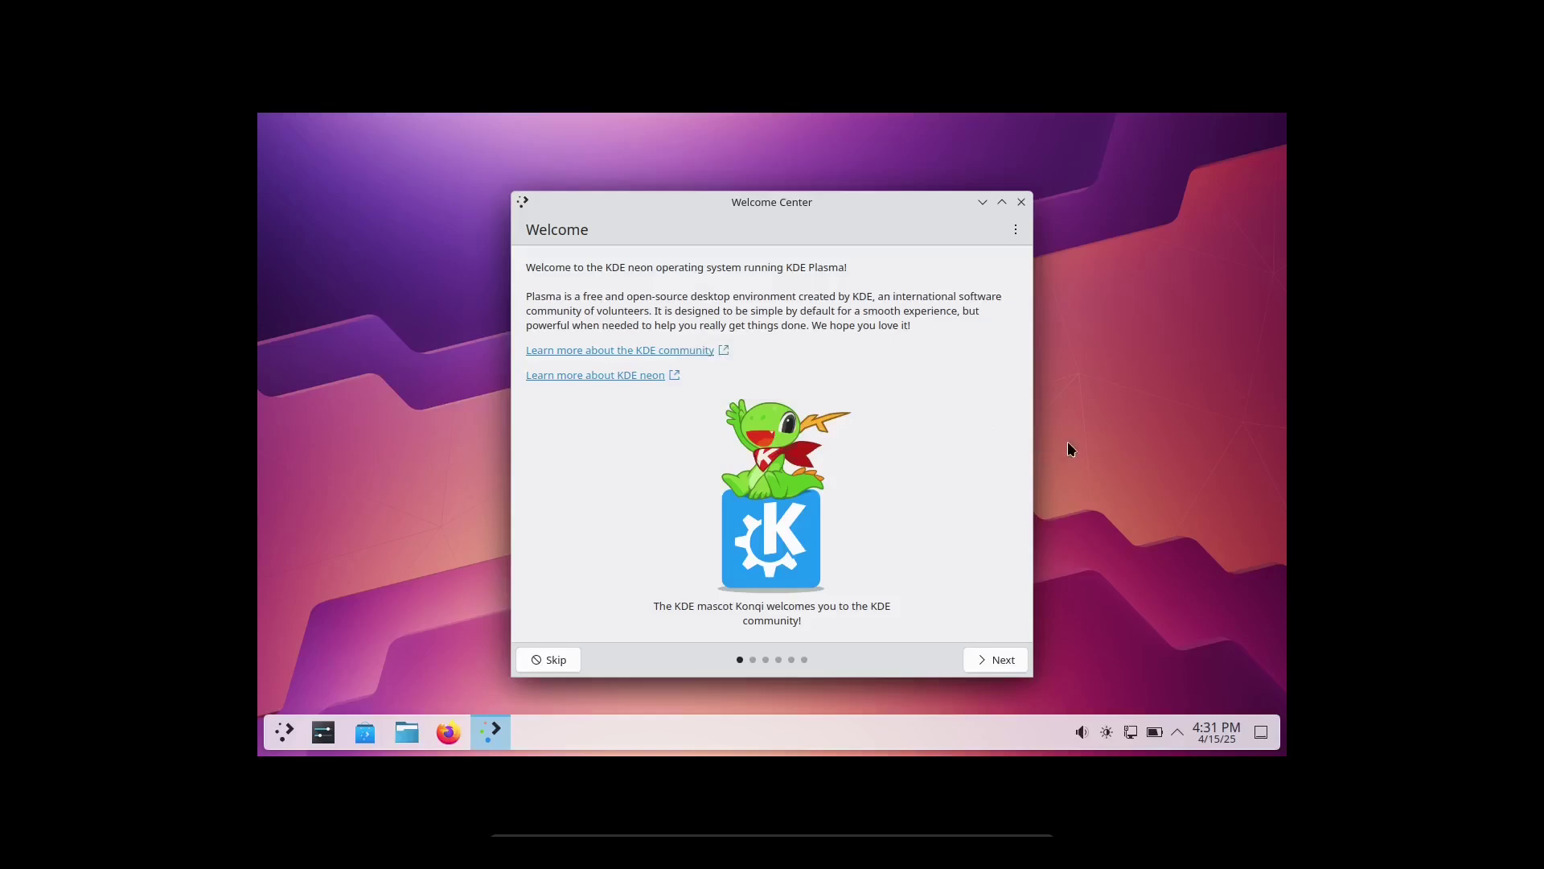
# Set the installed system's display resolution to 1920x1080 (16:9), keep the configuration and close the settings window.
pyautogui.rightClick(1112, 404)
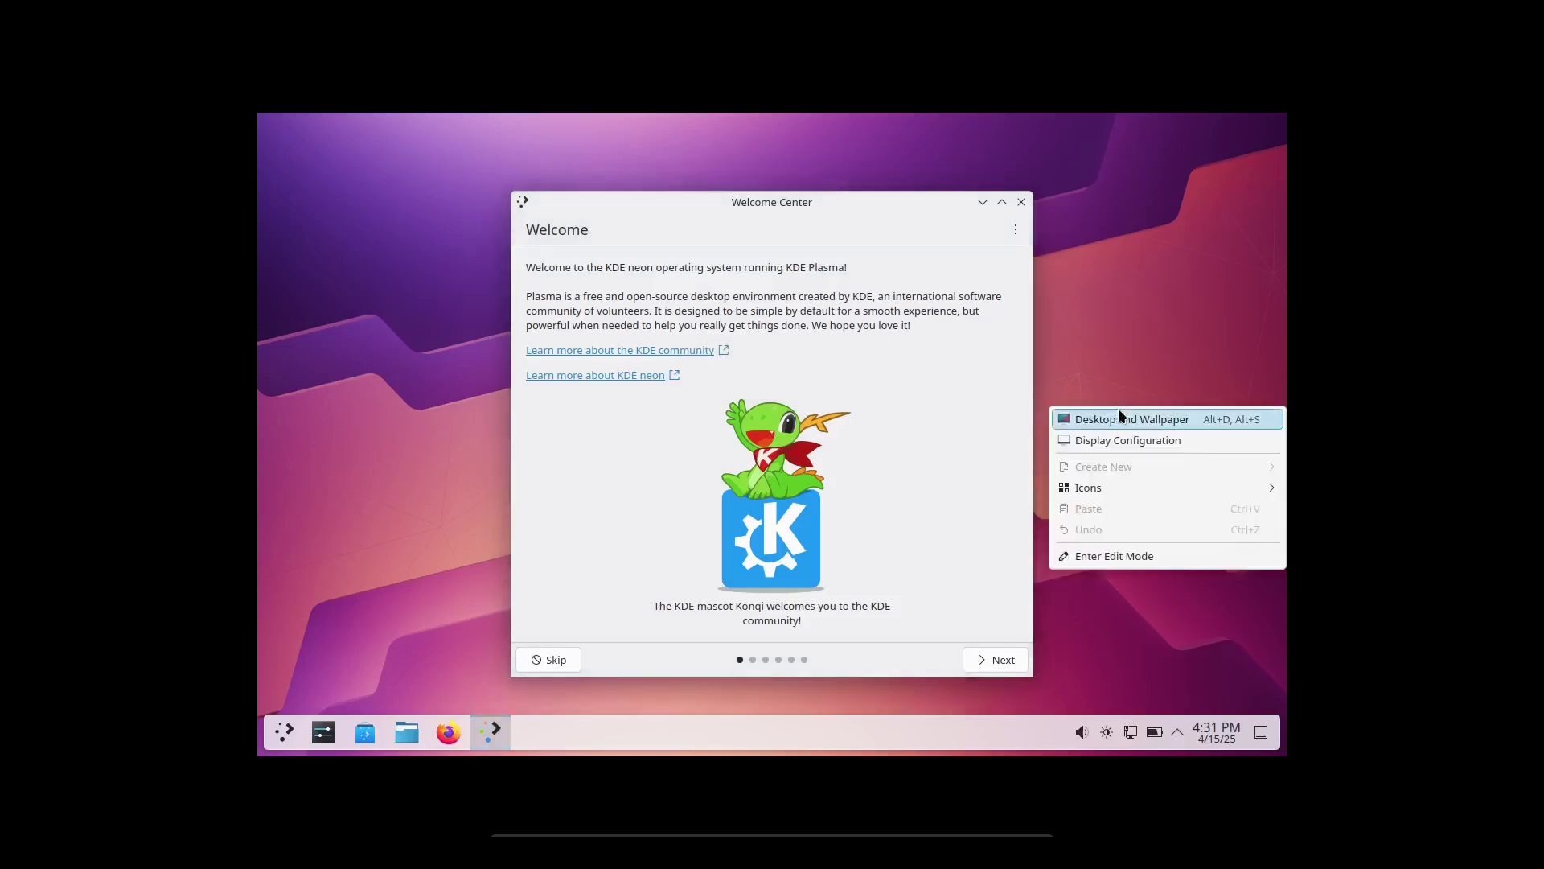
pyautogui.click(1134, 442)
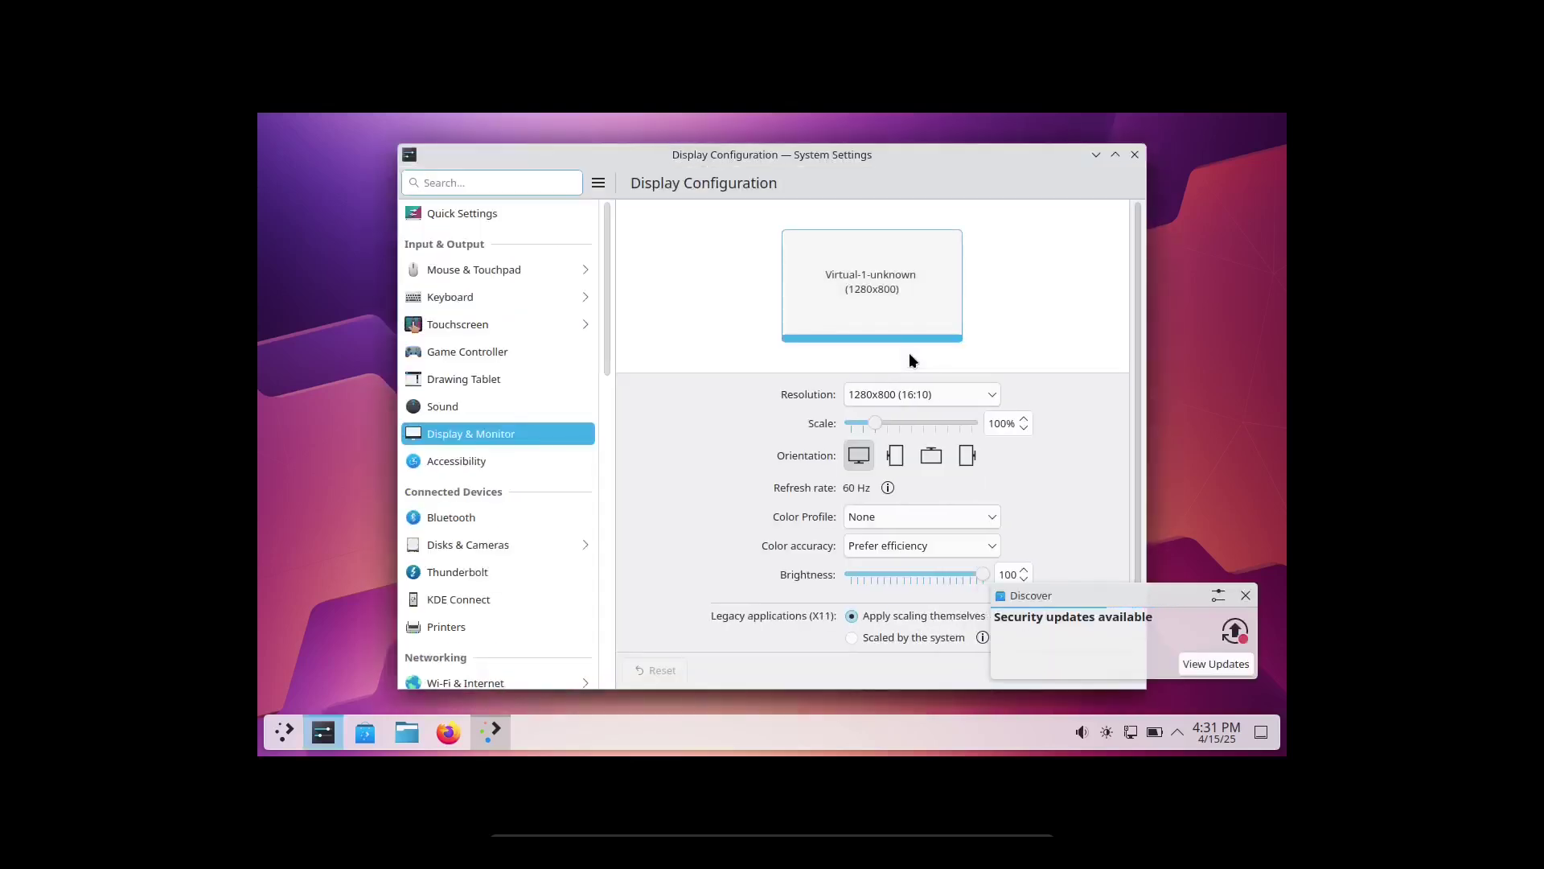
pyautogui.click(952, 391)
pyautogui.click(939, 200)
pyautogui.click(1106, 670)
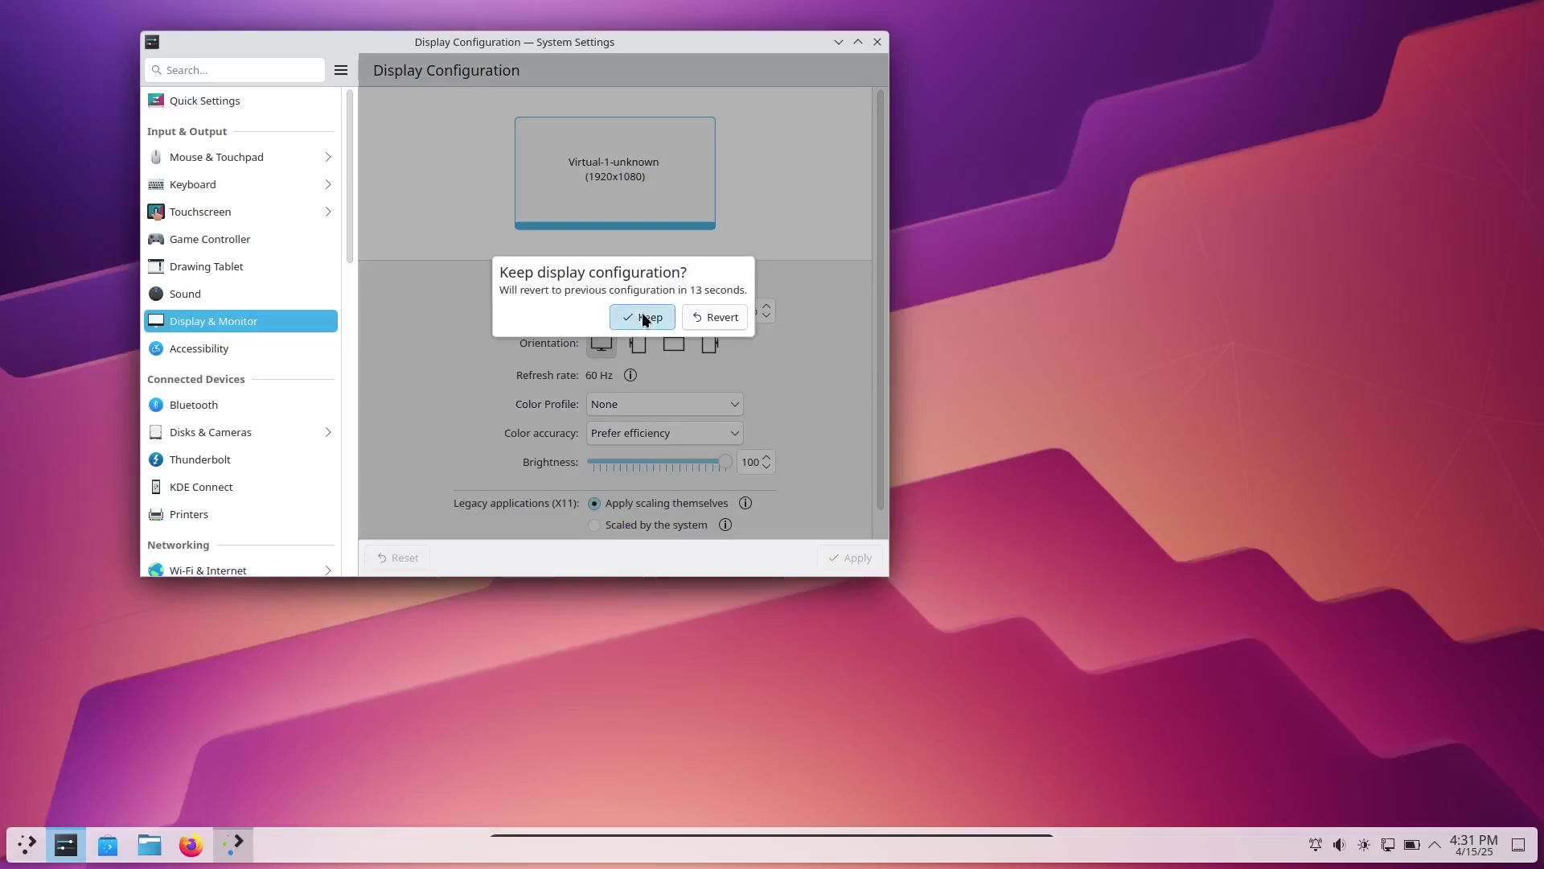
pyautogui.press('Return')
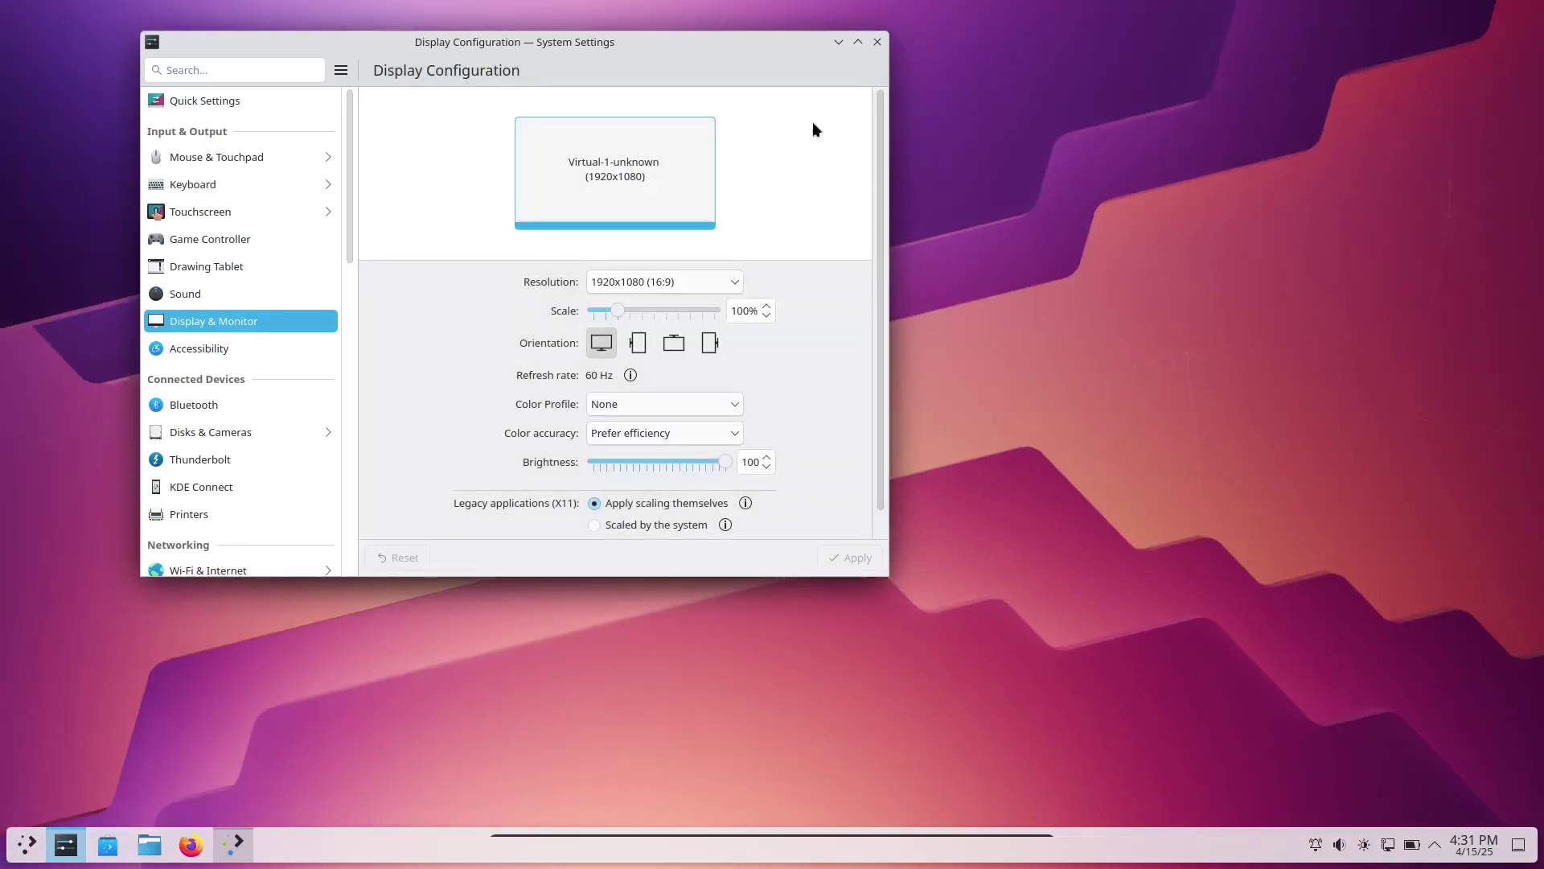
pyautogui.click(879, 44)
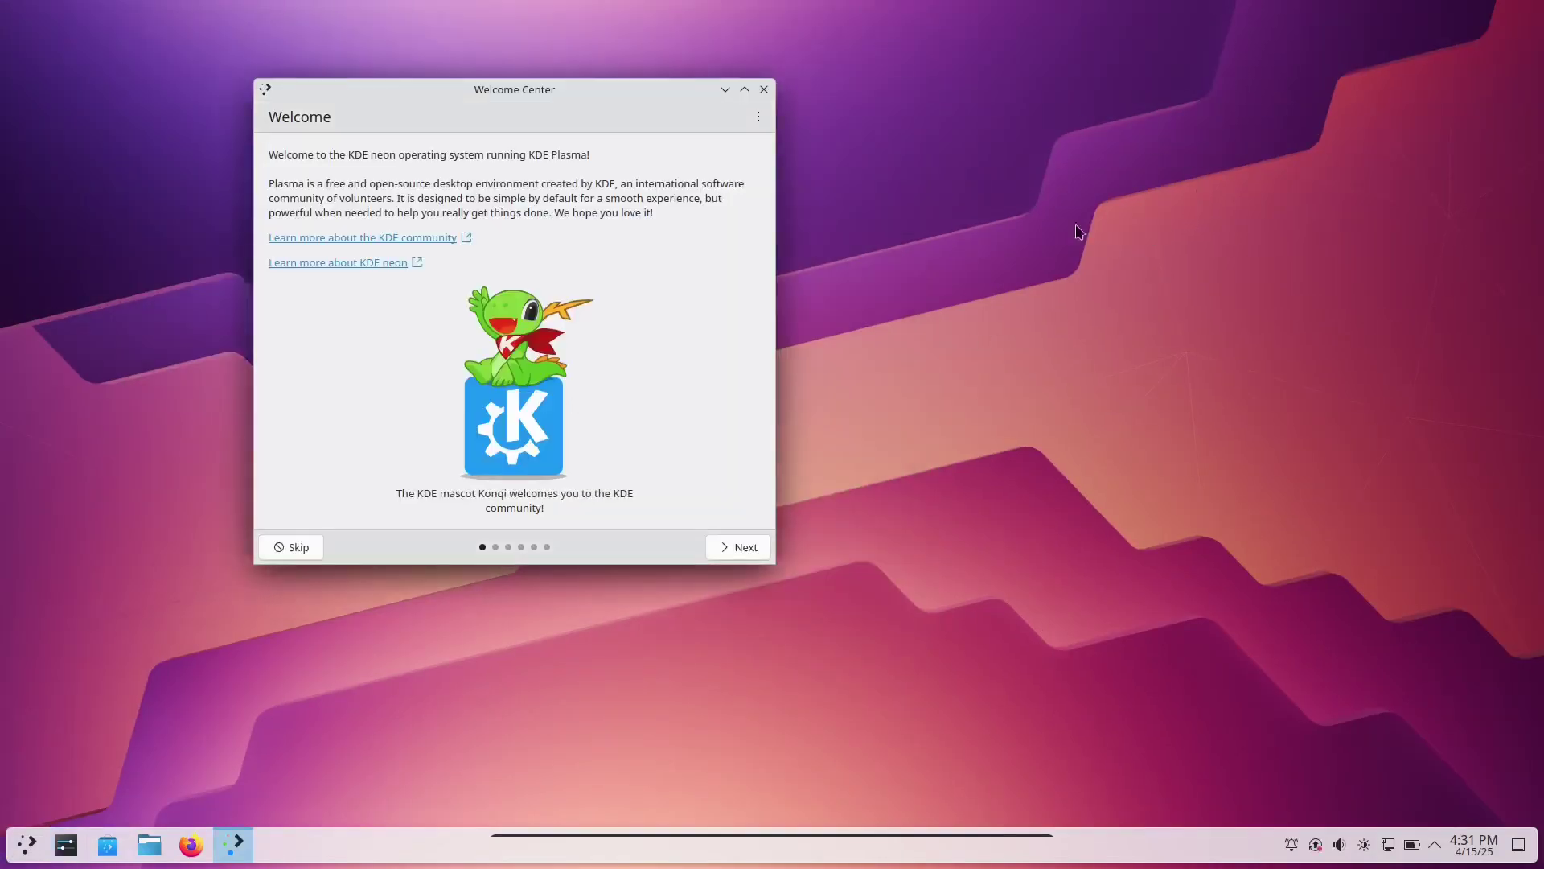
# Move the Welcome Center nearer the middle of the desktop and advance to its Share Anonymous Usage Information page.
pyautogui.moveTo(678, 111); pyautogui.dragTo(972, 166)
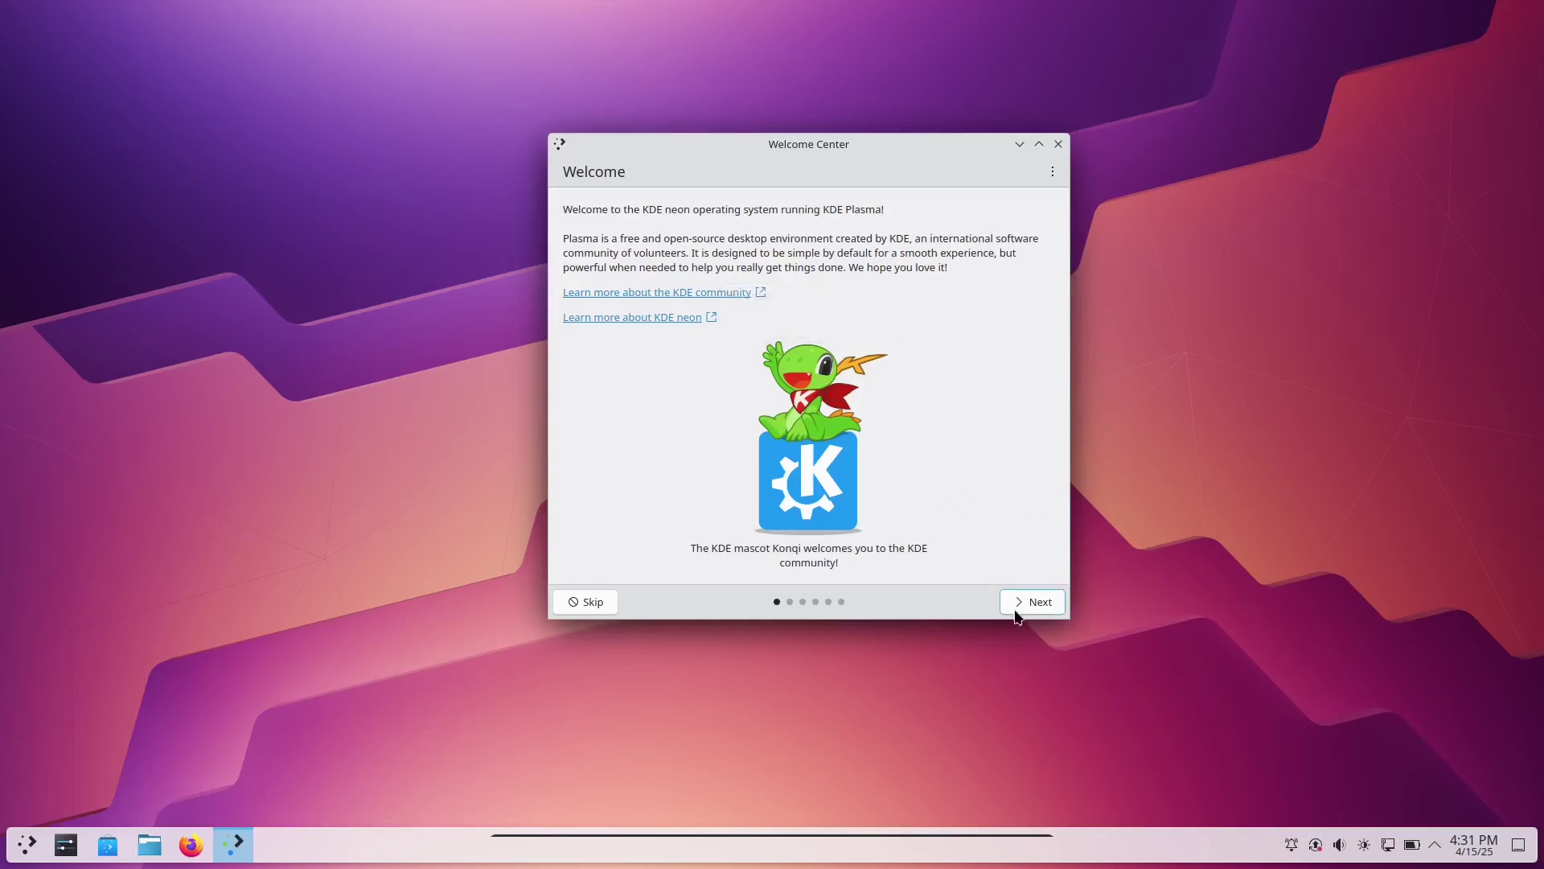
pyautogui.click(1039, 601)
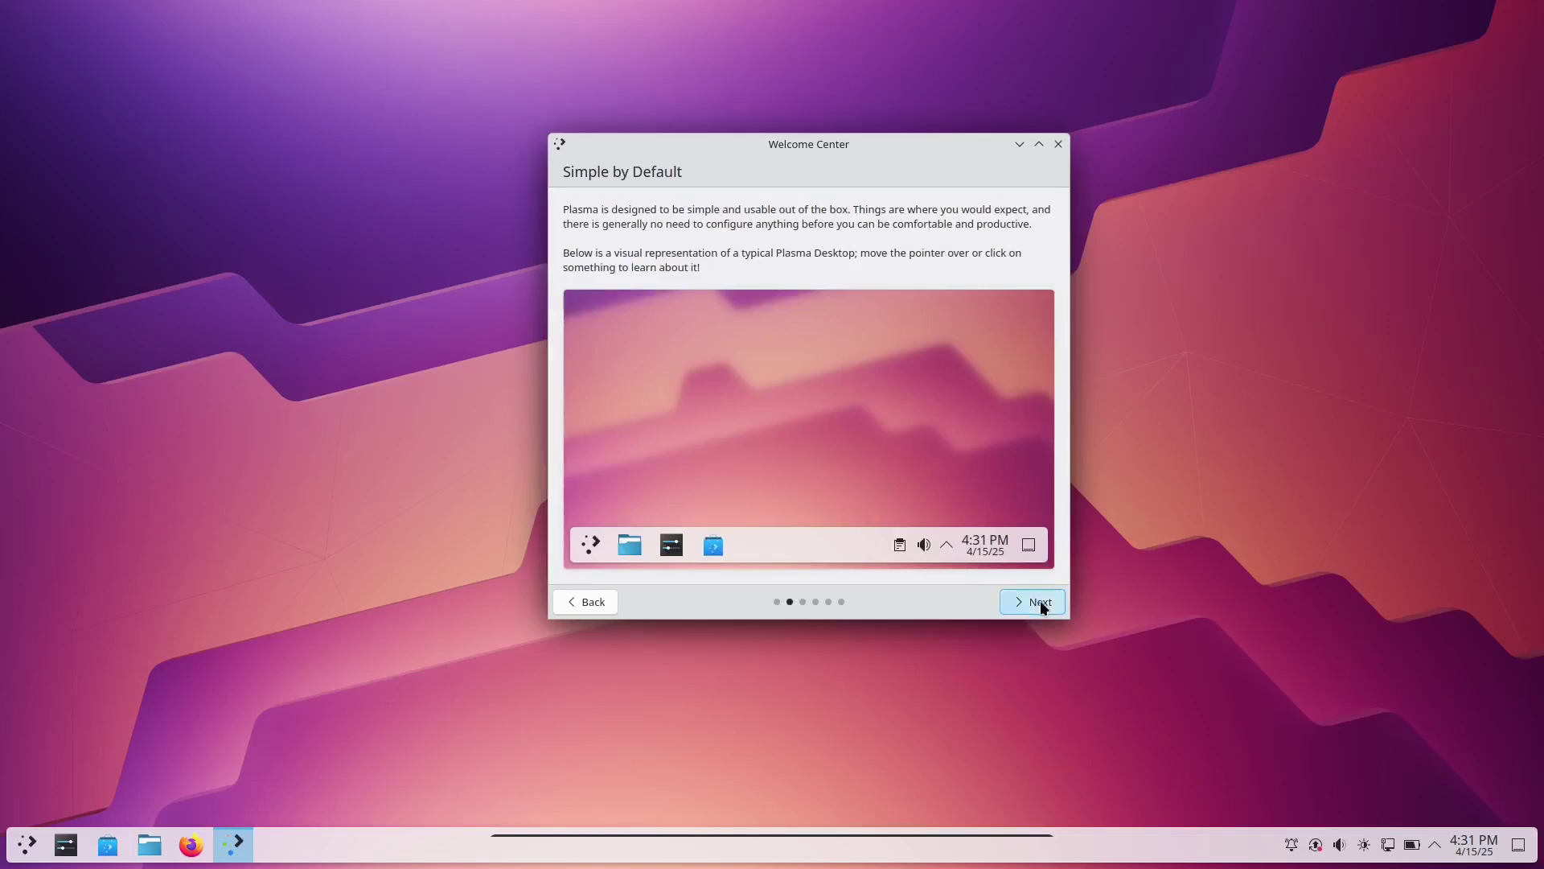
pyautogui.click(1040, 603)
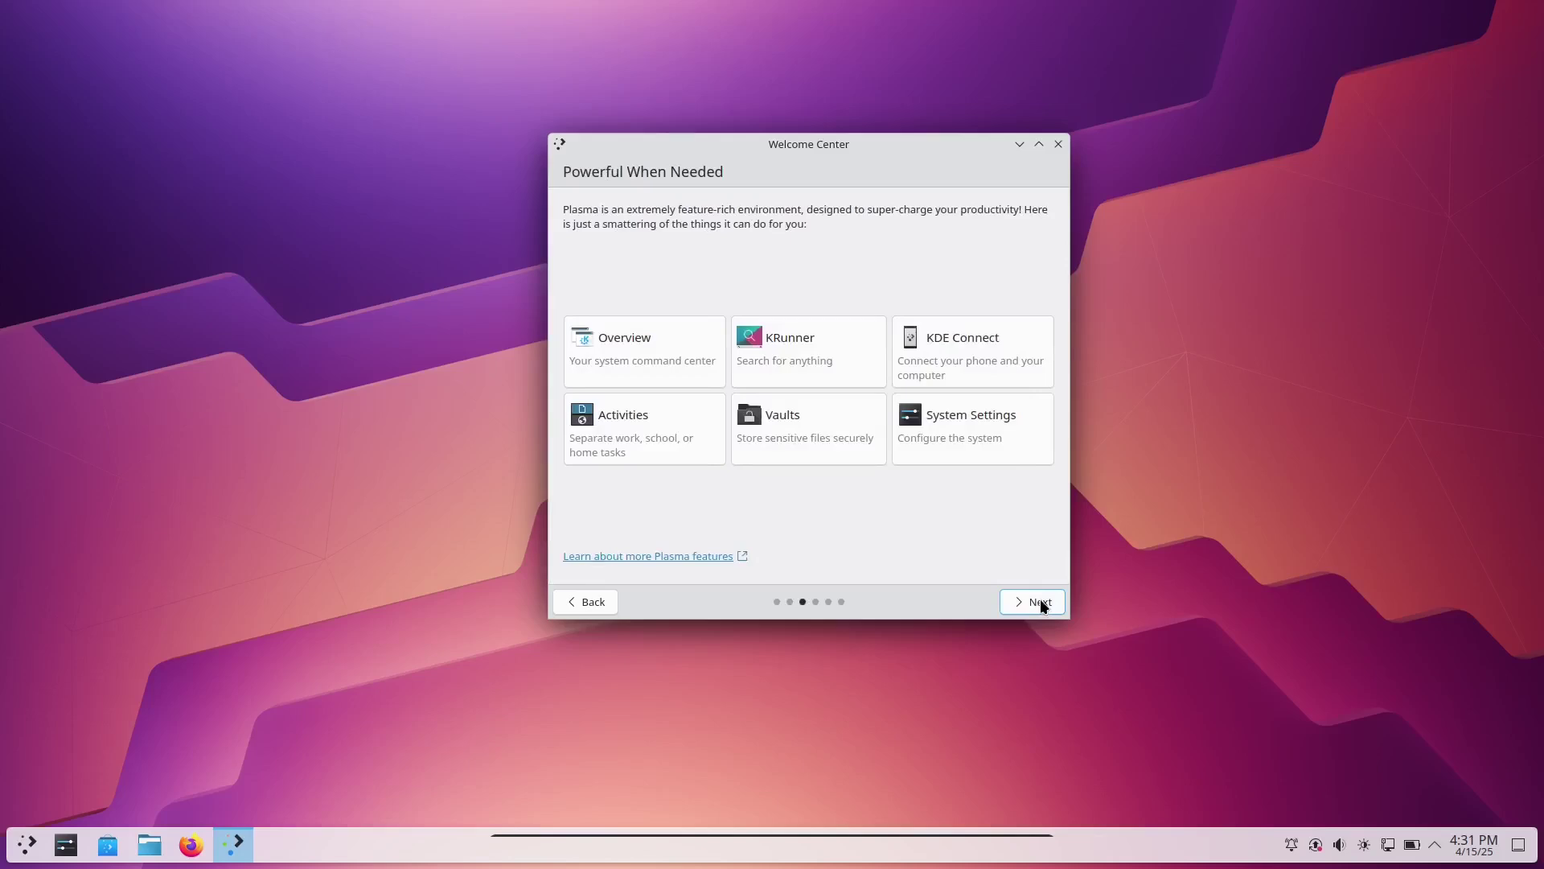
pyautogui.click(1042, 604)
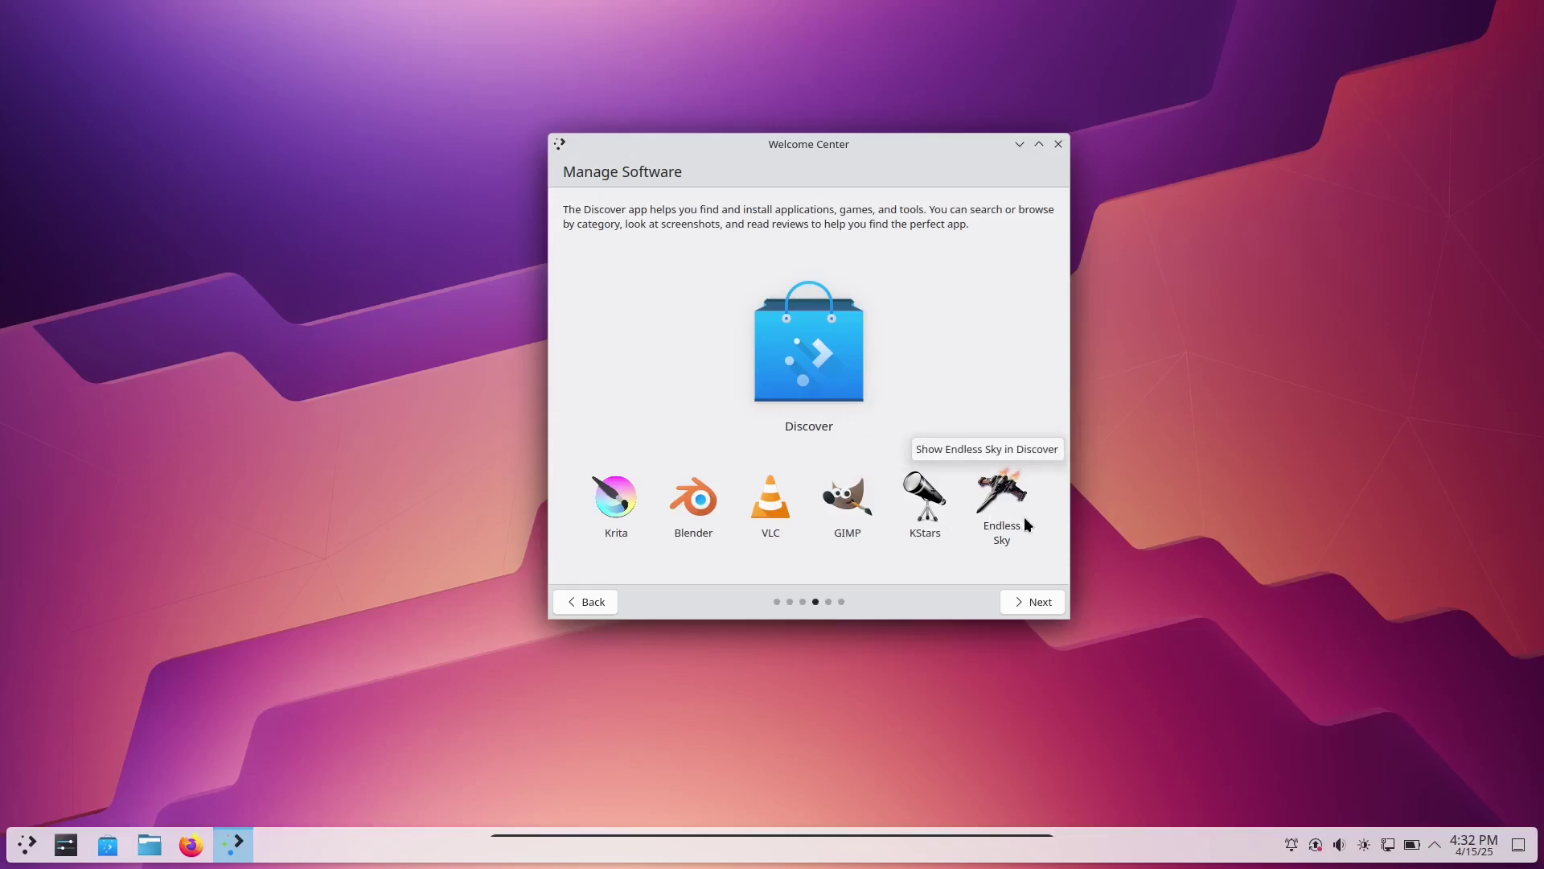
pyautogui.click(1033, 604)
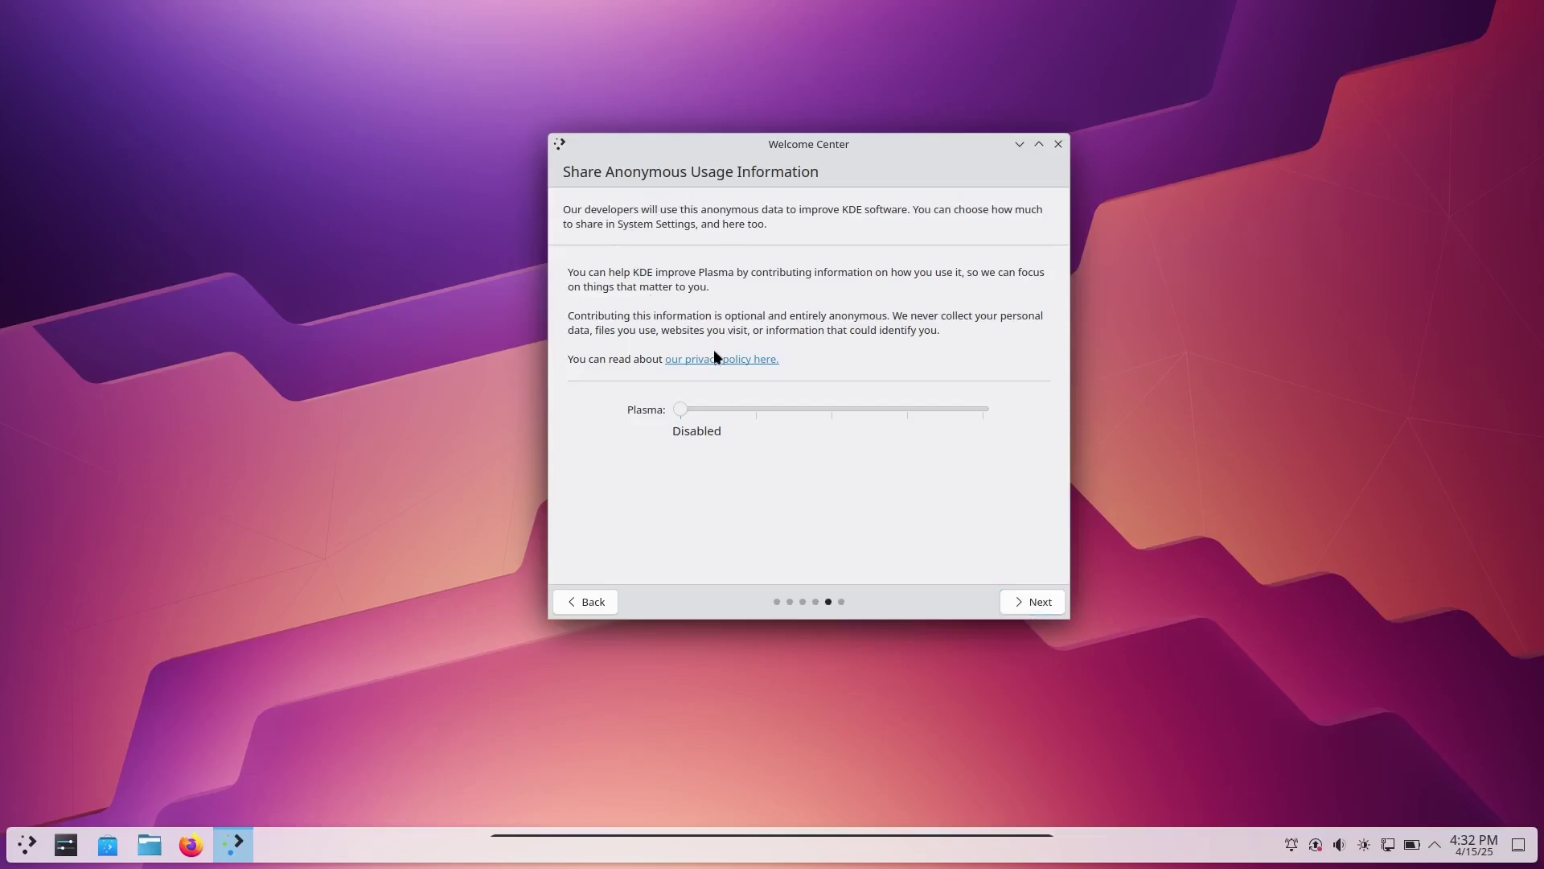
# Try the Plasma usage-sharing levels up to Detailed system information and usage statistics, and return the setting to Disabled.
pyautogui.click(754, 408)
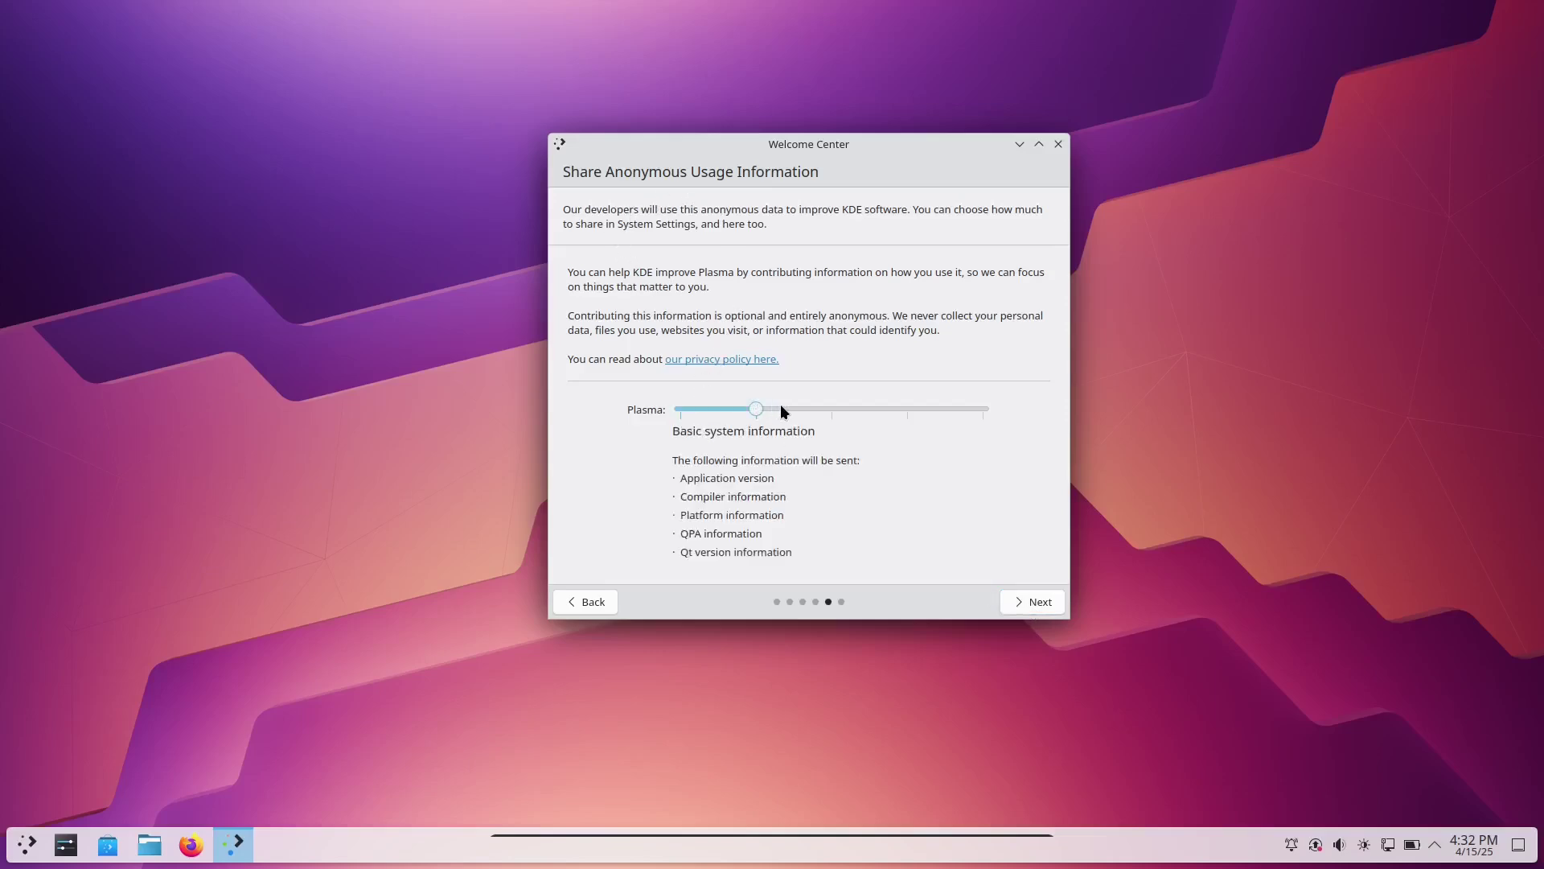
pyautogui.click(830, 407)
pyautogui.click(901, 409)
pyautogui.click(978, 412)
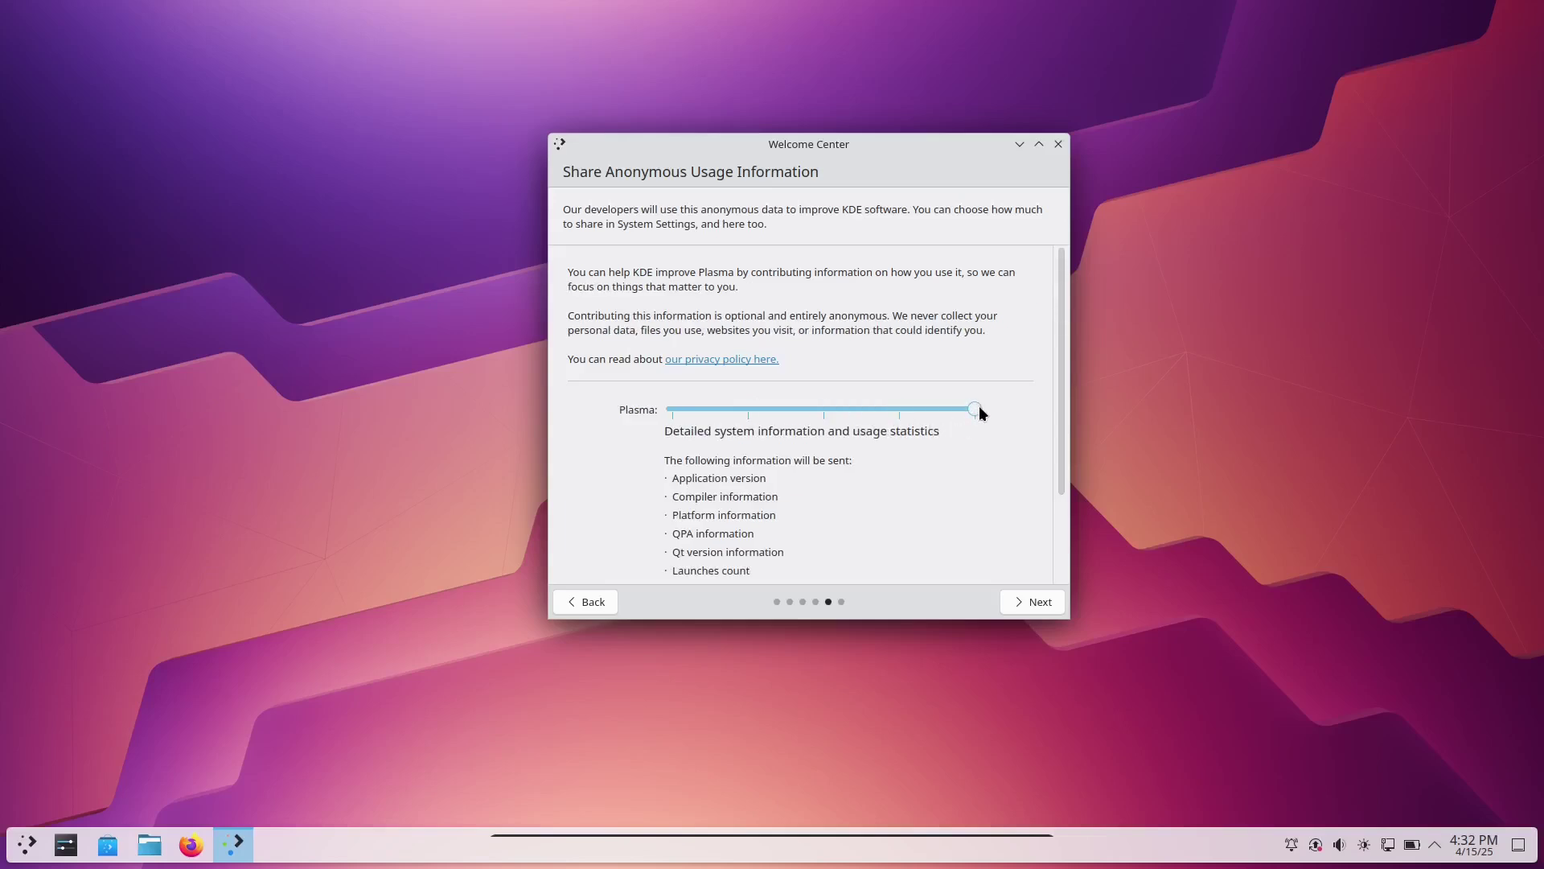
pyautogui.click(671, 411)
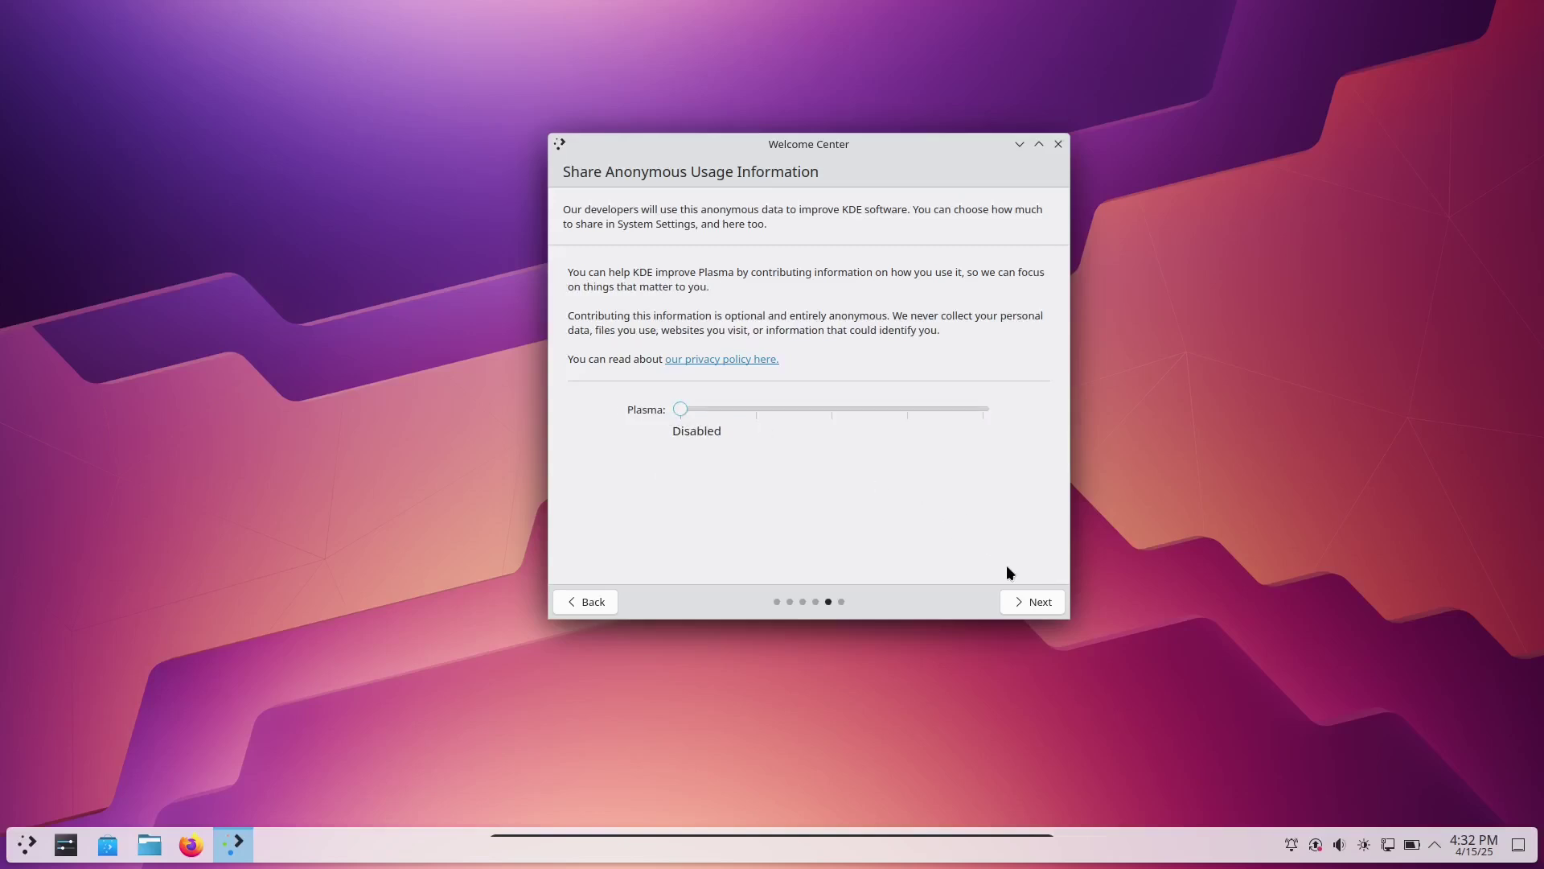
# Go through the last page of the Welcome Center and finish it.
pyautogui.click(1035, 605)
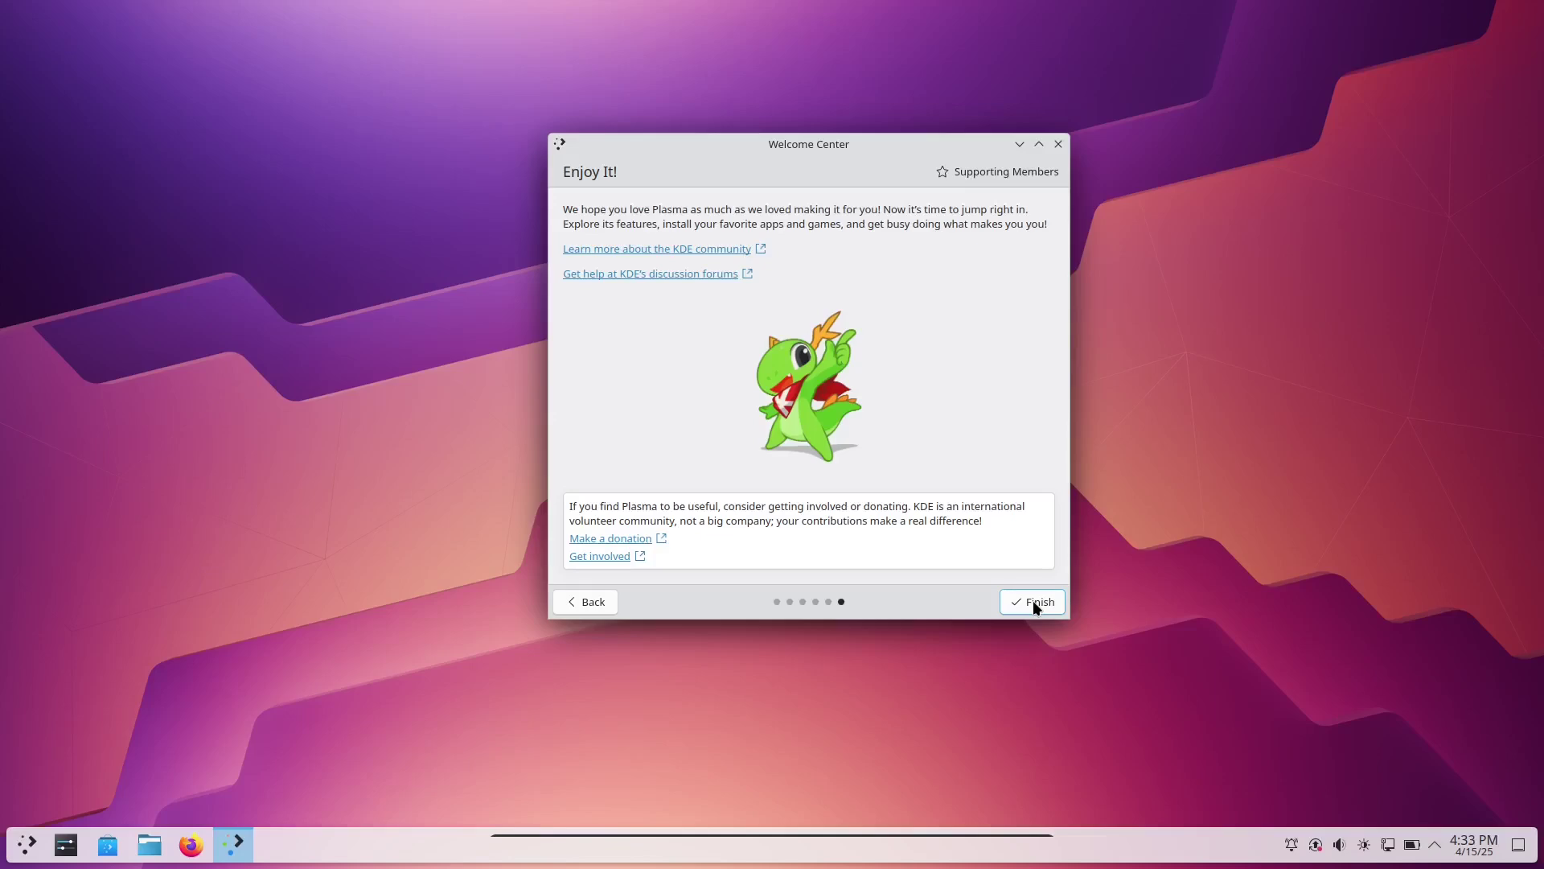
pyautogui.click(1037, 607)
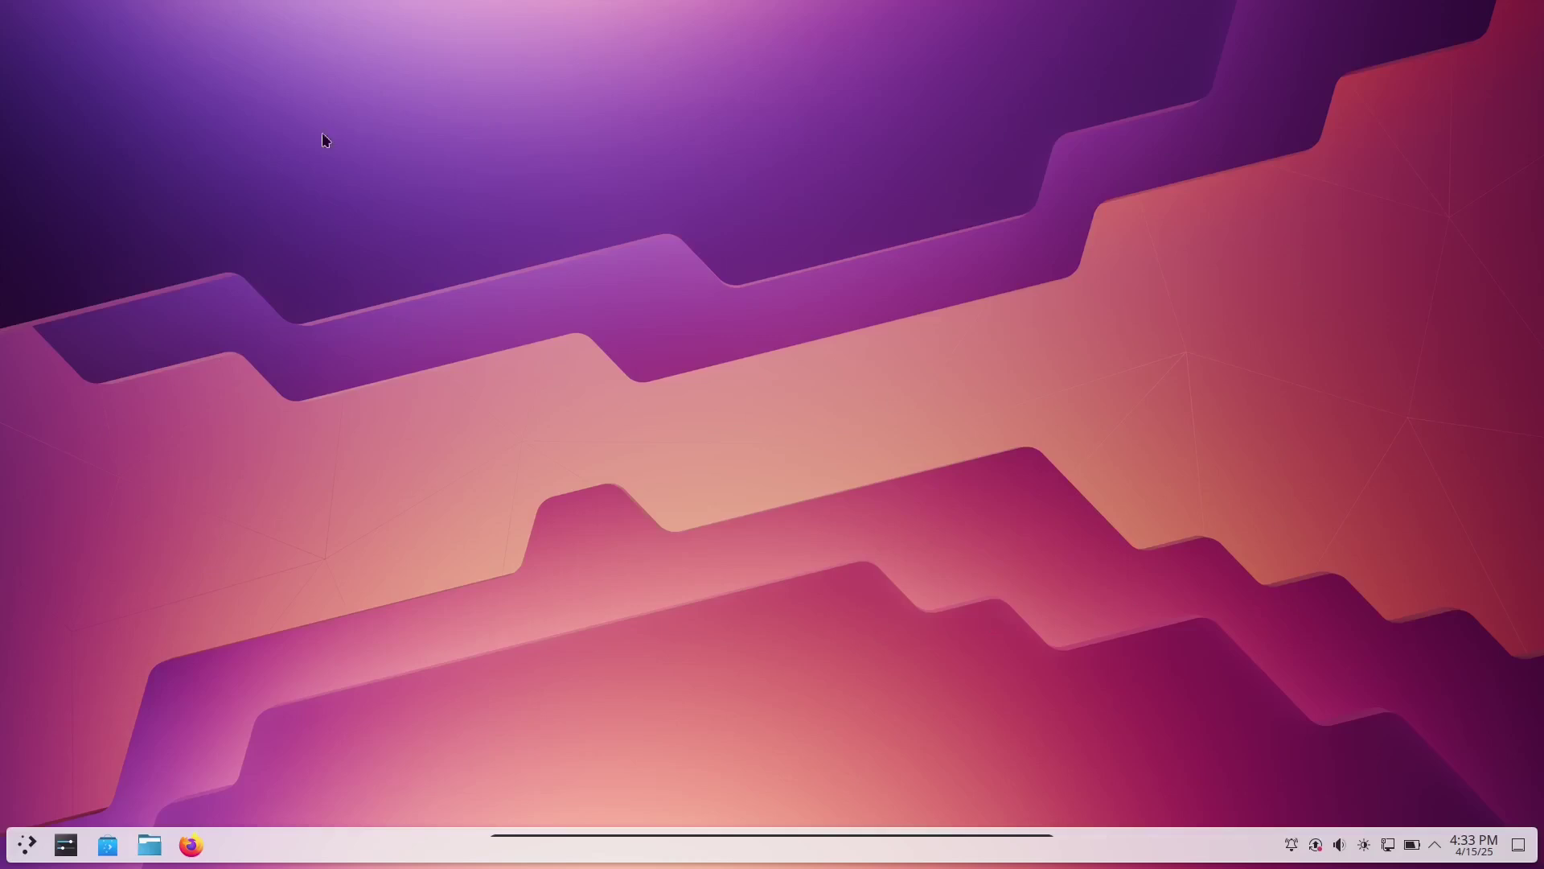
# Start a new URL link on the desktop, with the name photpea.com and the URL location photopea.com.
pyautogui.rightClick(118, 135)
pyautogui.moveTo(214, 196)
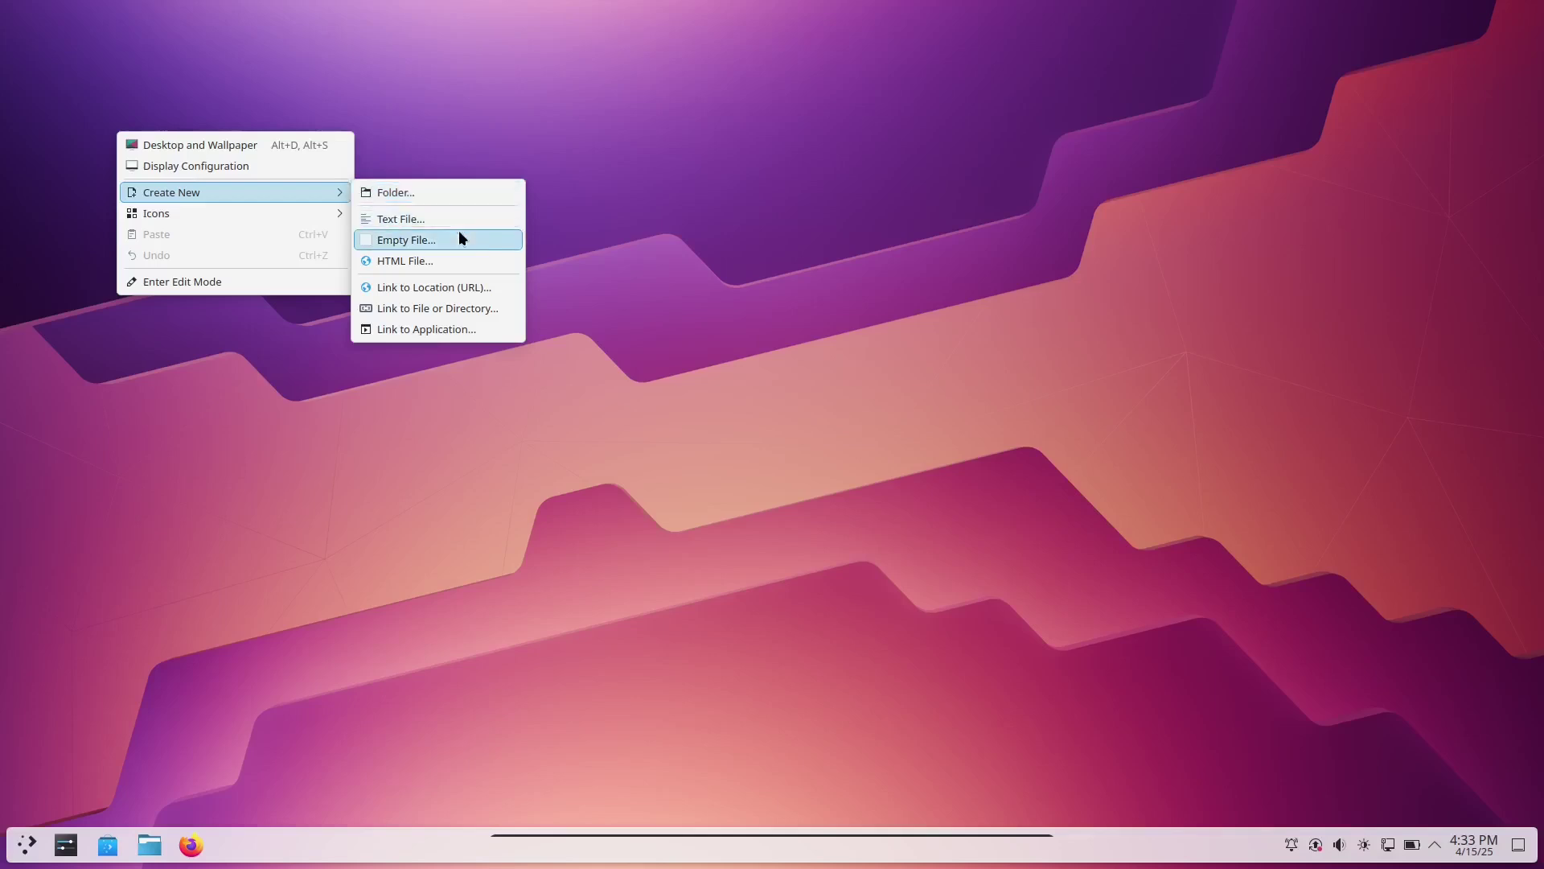
pyautogui.click(495, 294)
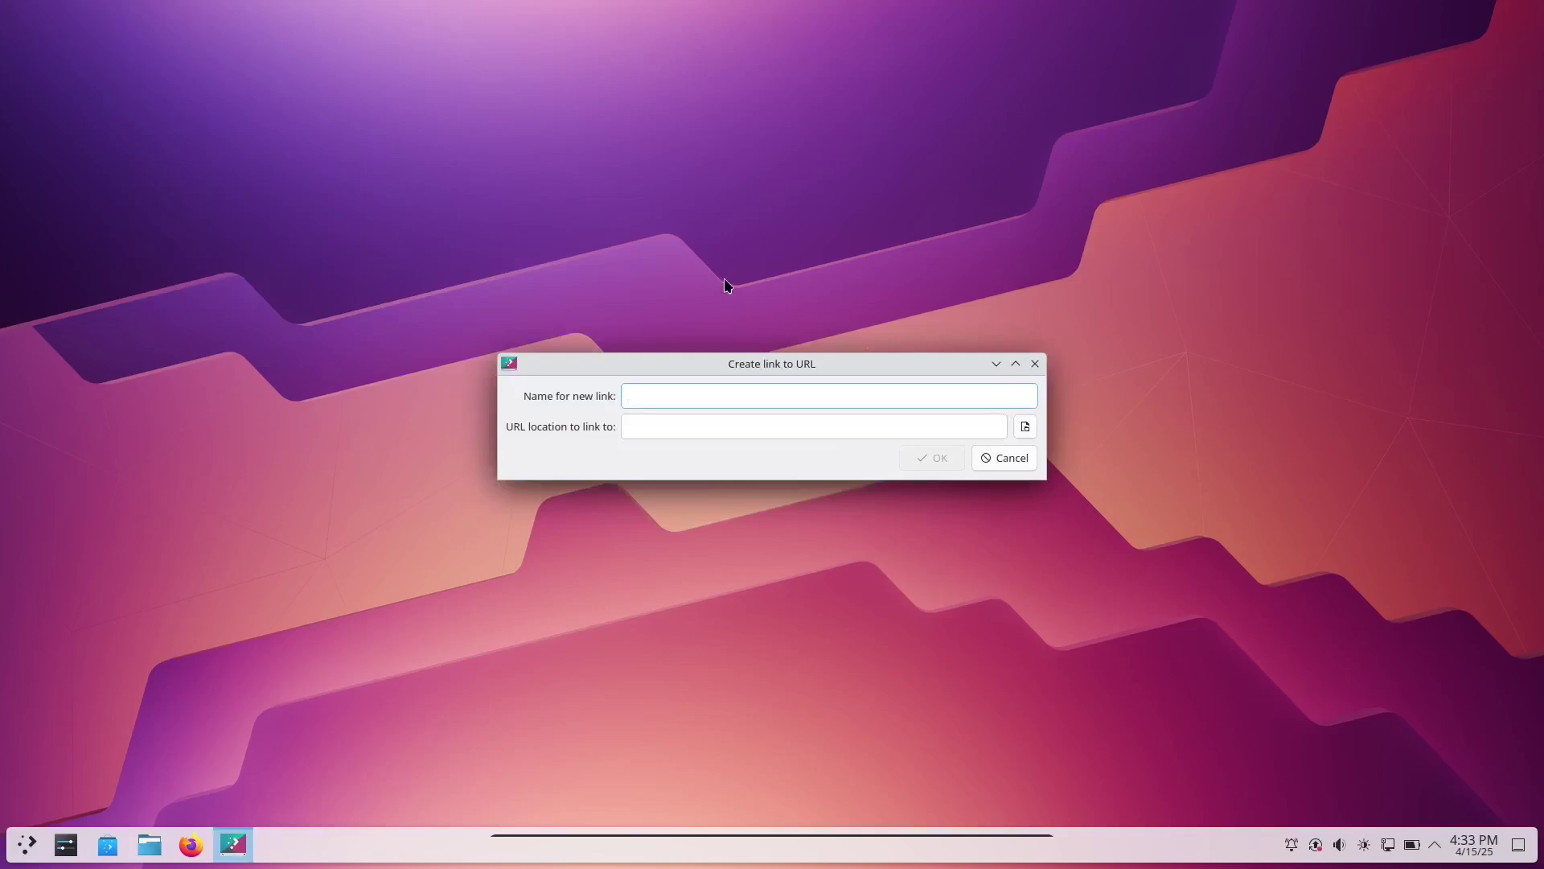
pyautogui.write('photpea.com')
pyautogui.press('Tab')
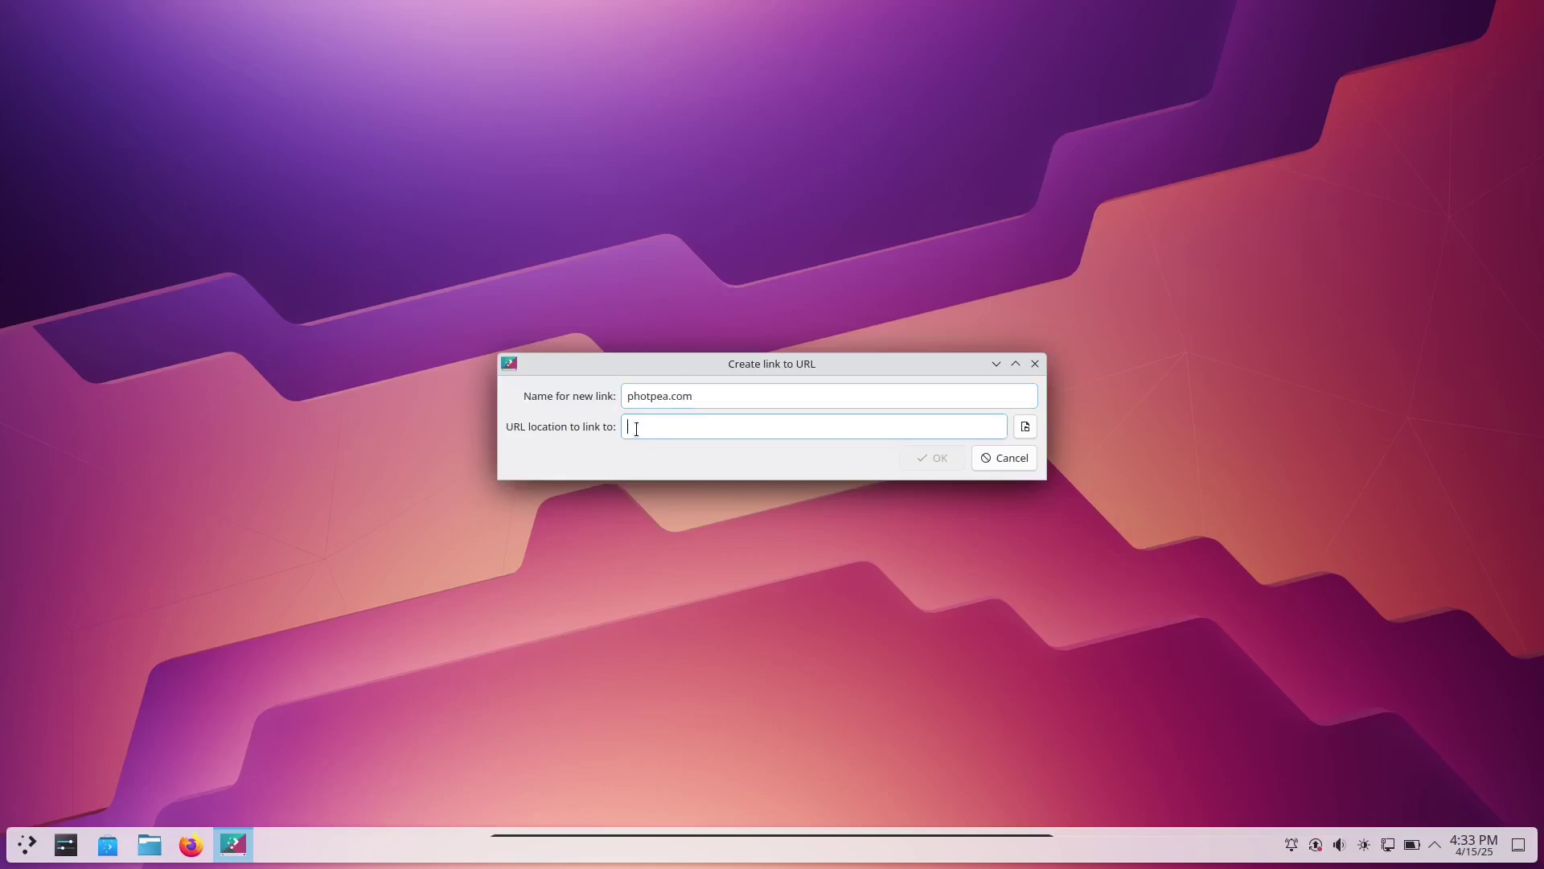
pyautogui.write('photopea.com')
# Correct the new link's name to Photopea and create the link.
pyautogui.moveTo(668, 396); pyautogui.dragTo(765, 400)
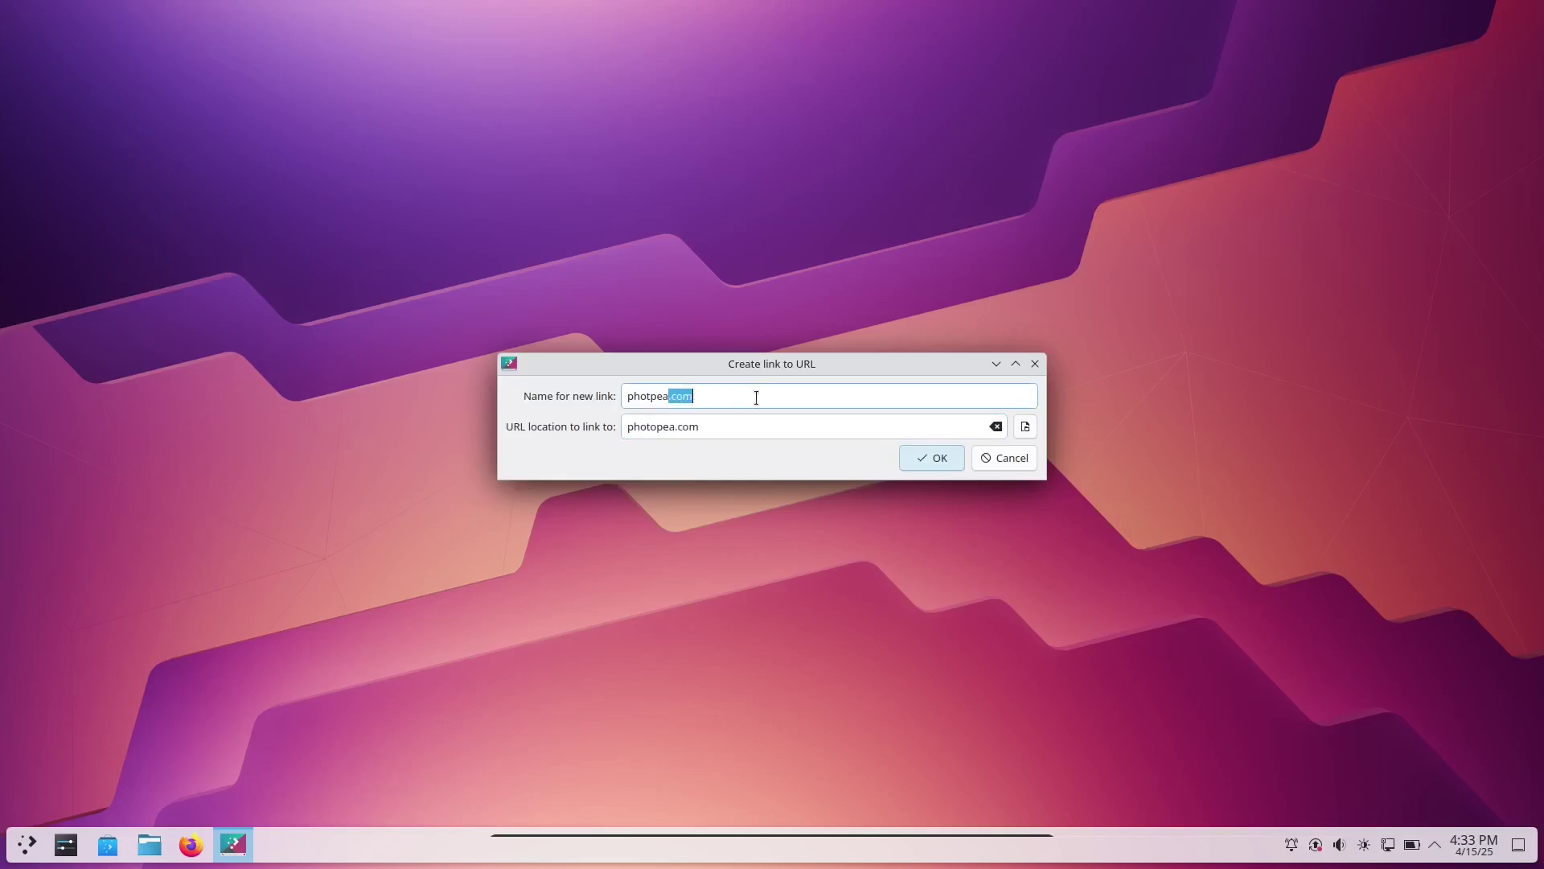
pyautogui.press('BackSpace')
pyautogui.doubleClick(630, 404)
pyautogui.click(630, 405)
pyautogui.hotkey('shift', 'Right')
pyautogui.write('Pho')
pyautogui.click(937, 457)
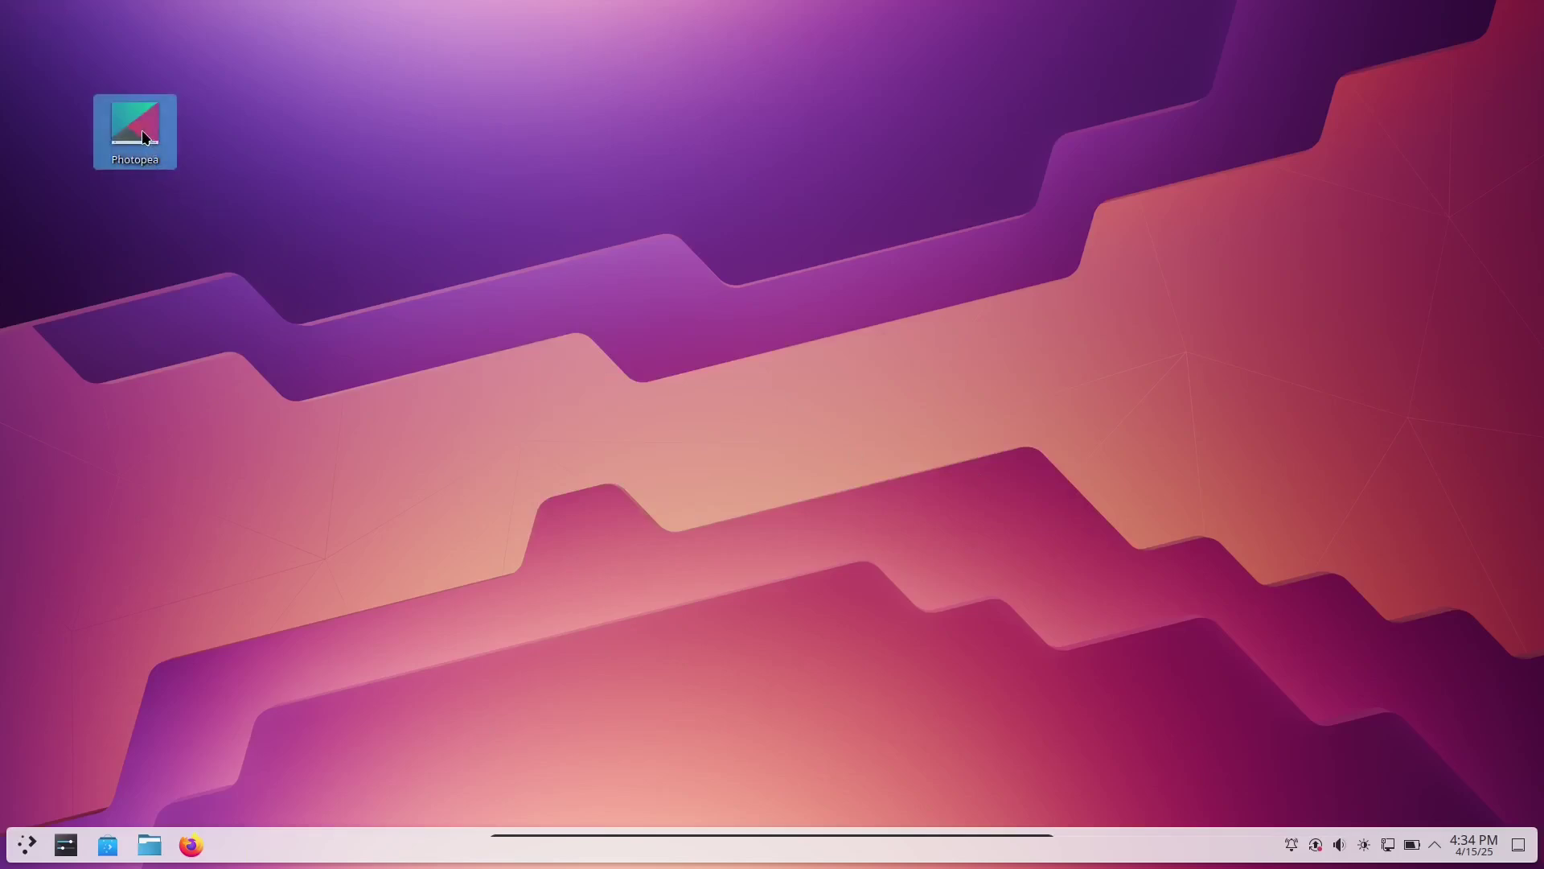
pyautogui.press('Return')
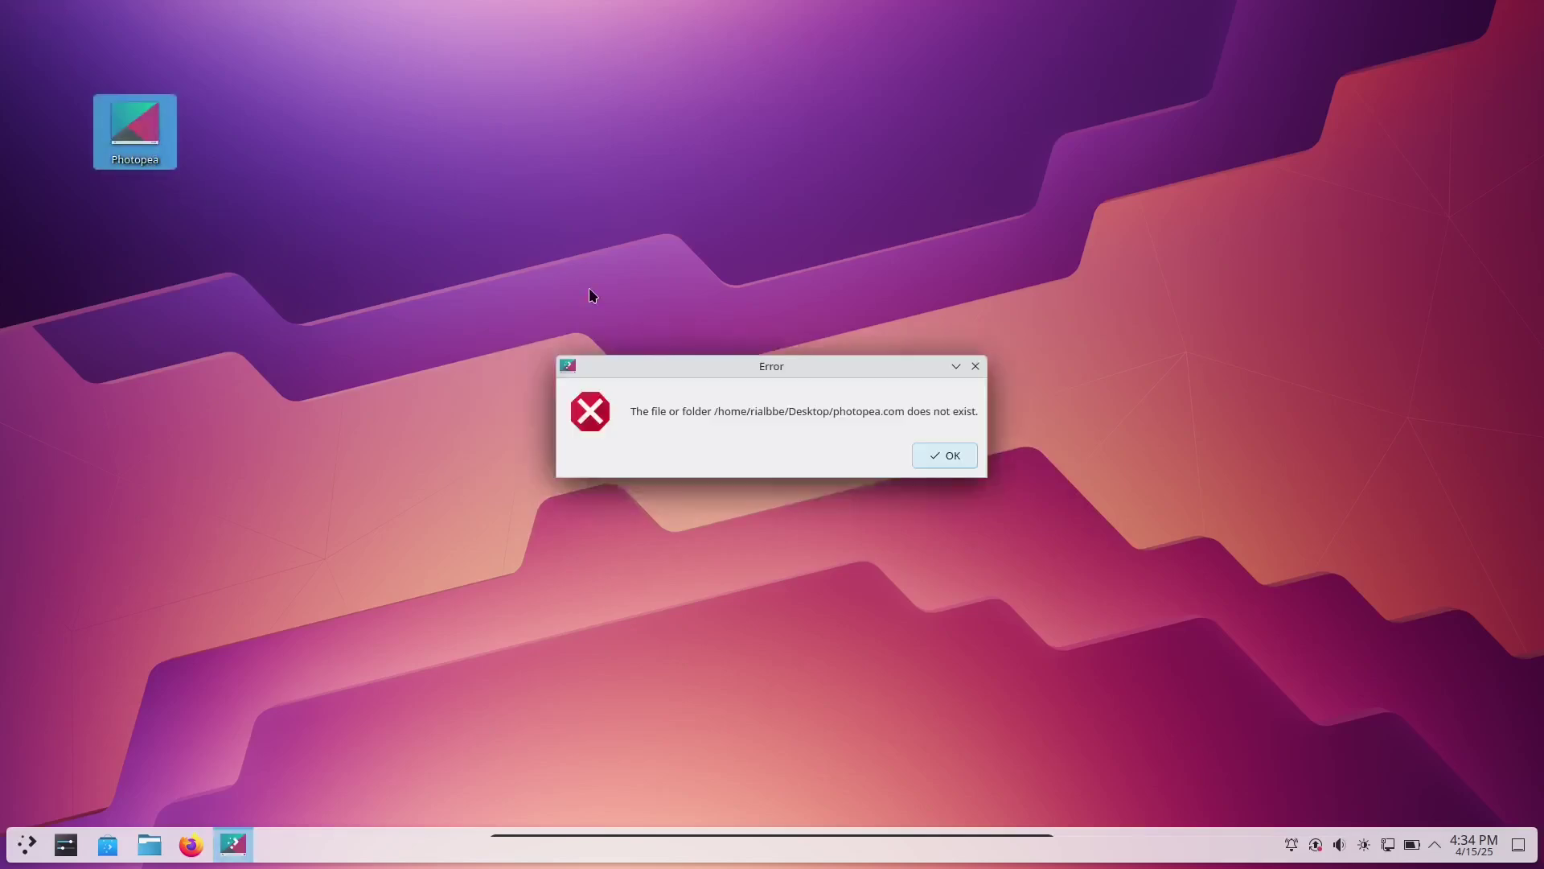
pyautogui.click(953, 457)
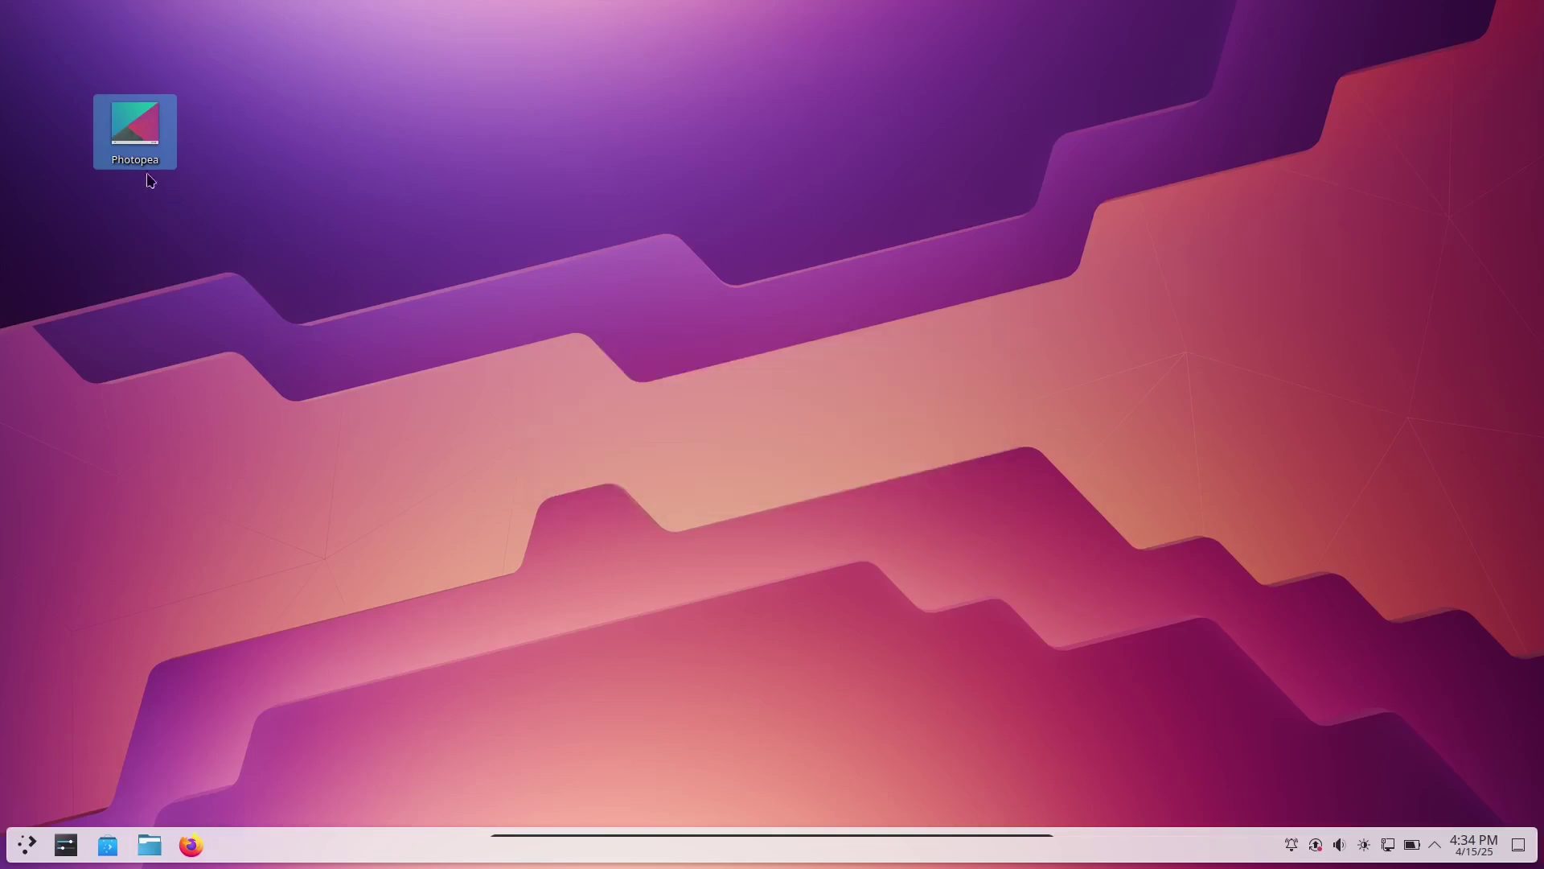
pyautogui.rightClick(117, 130)
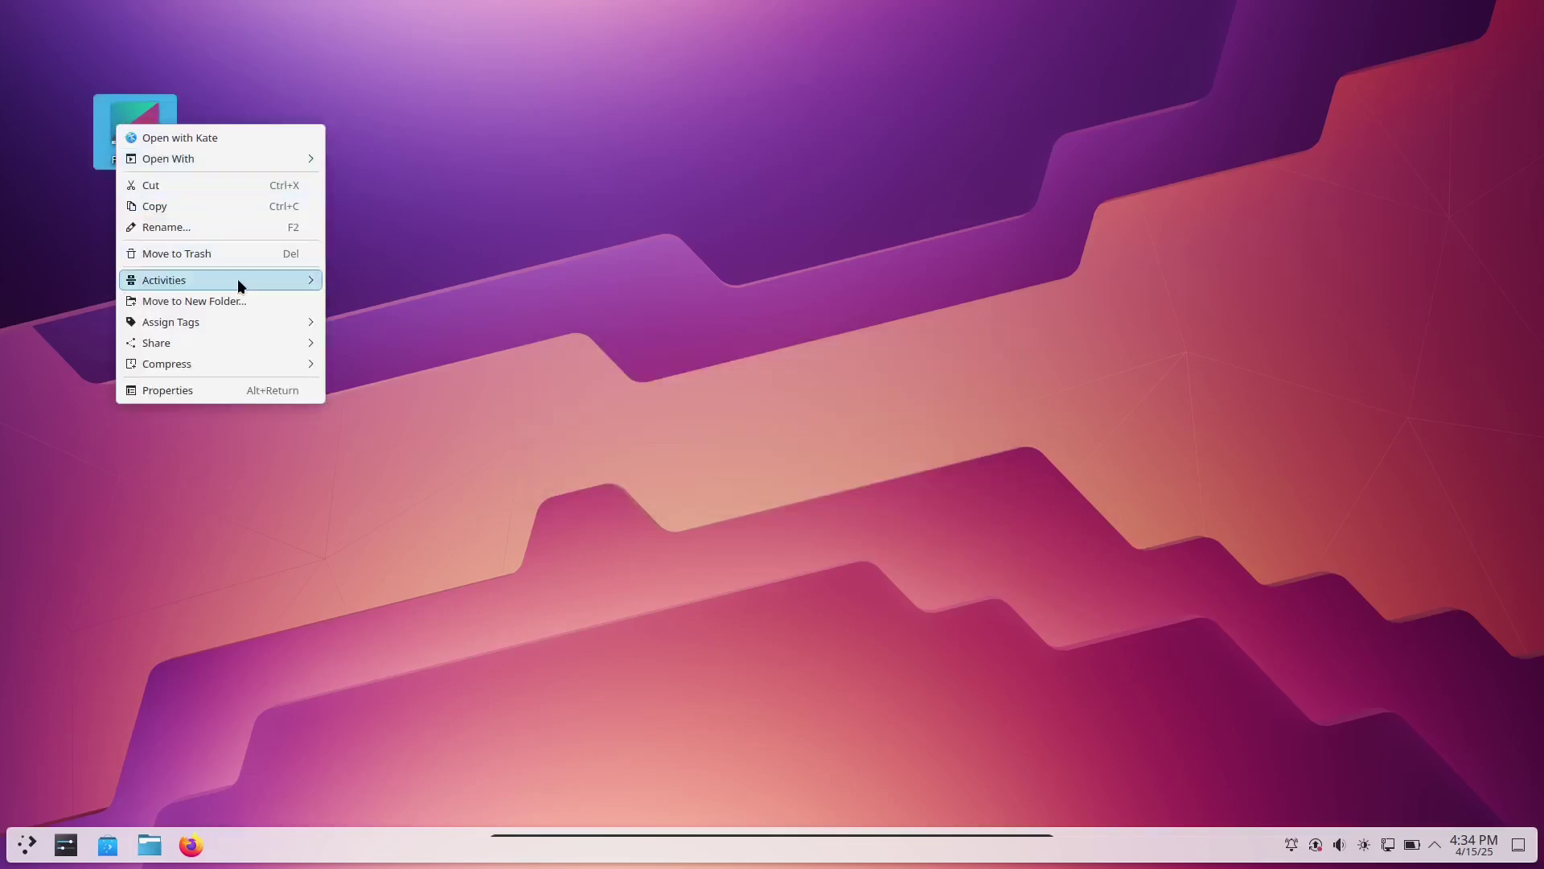
pyautogui.click(259, 391)
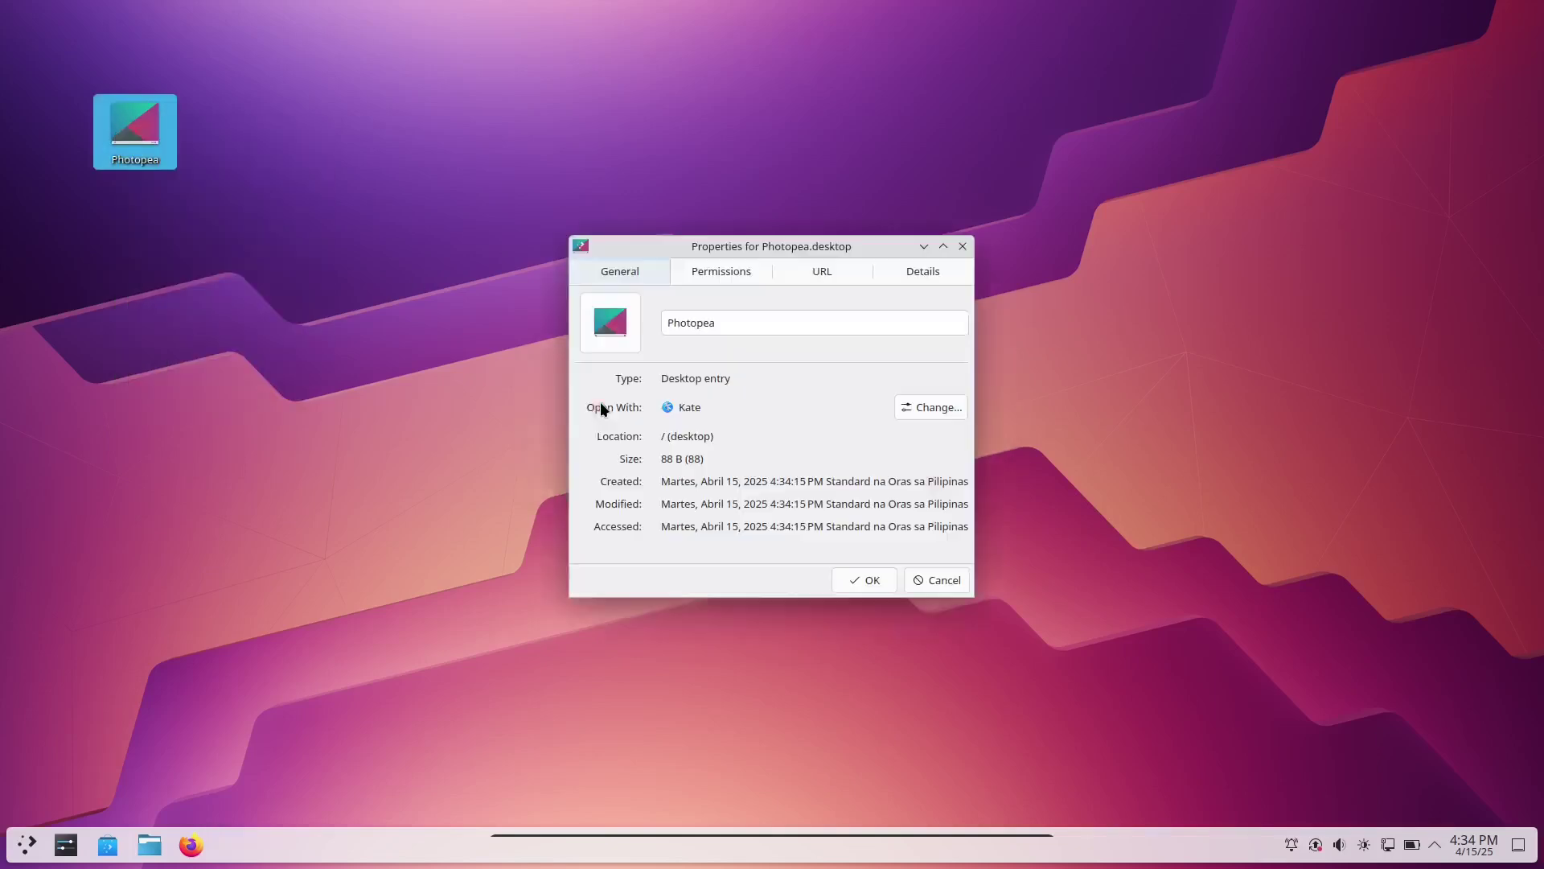
pyautogui.click(795, 268)
pyautogui.click(598, 317)
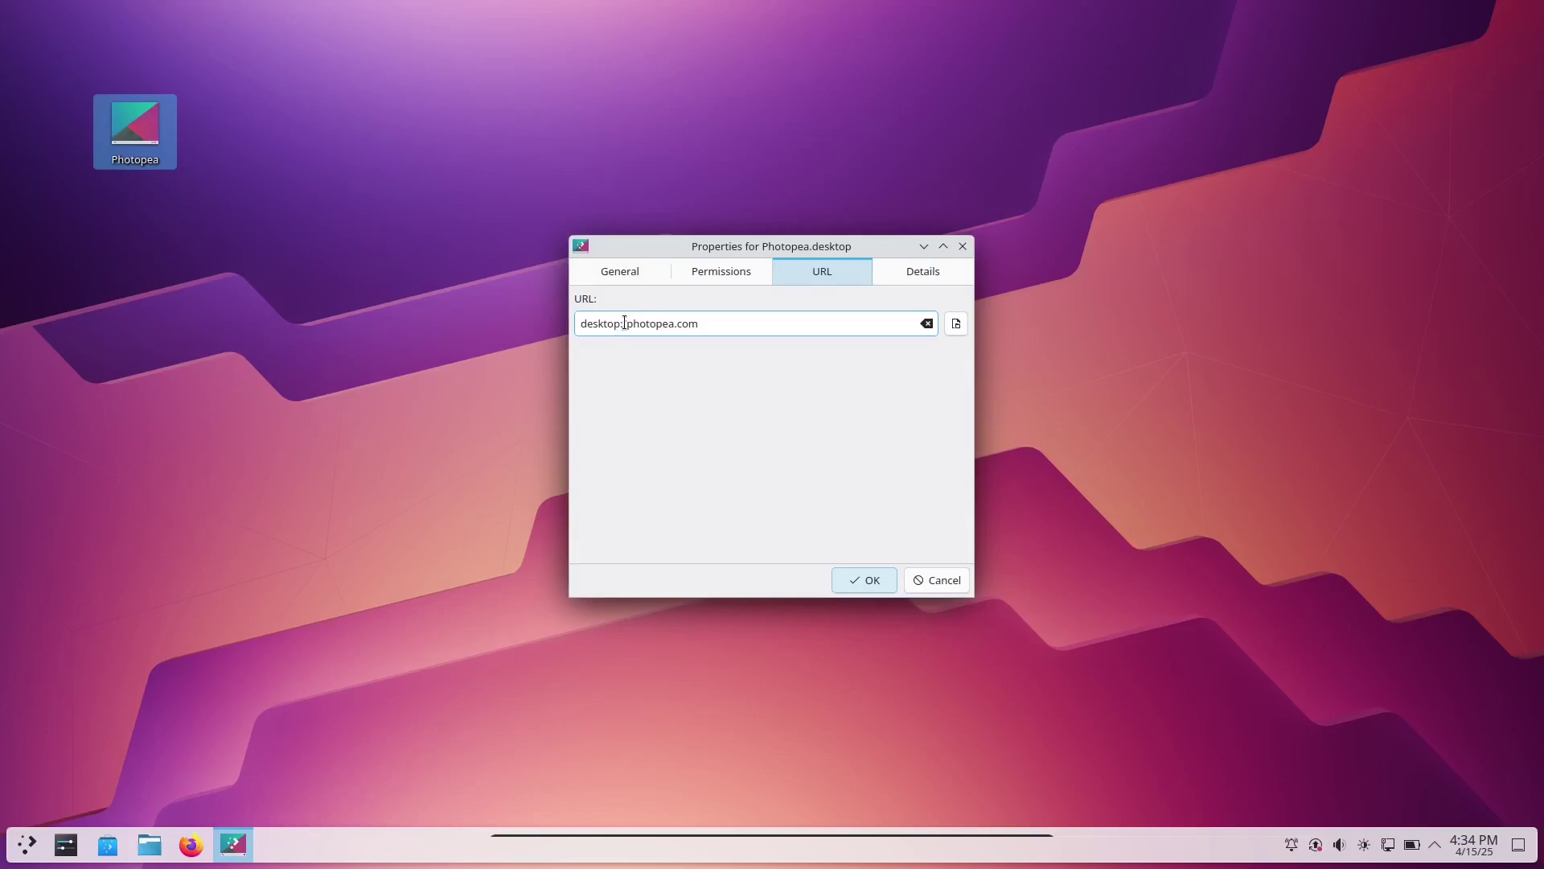
pyautogui.moveTo(627, 324); pyautogui.dragTo(583, 302)
pyautogui.write('https://')
pyautogui.click(856, 587)
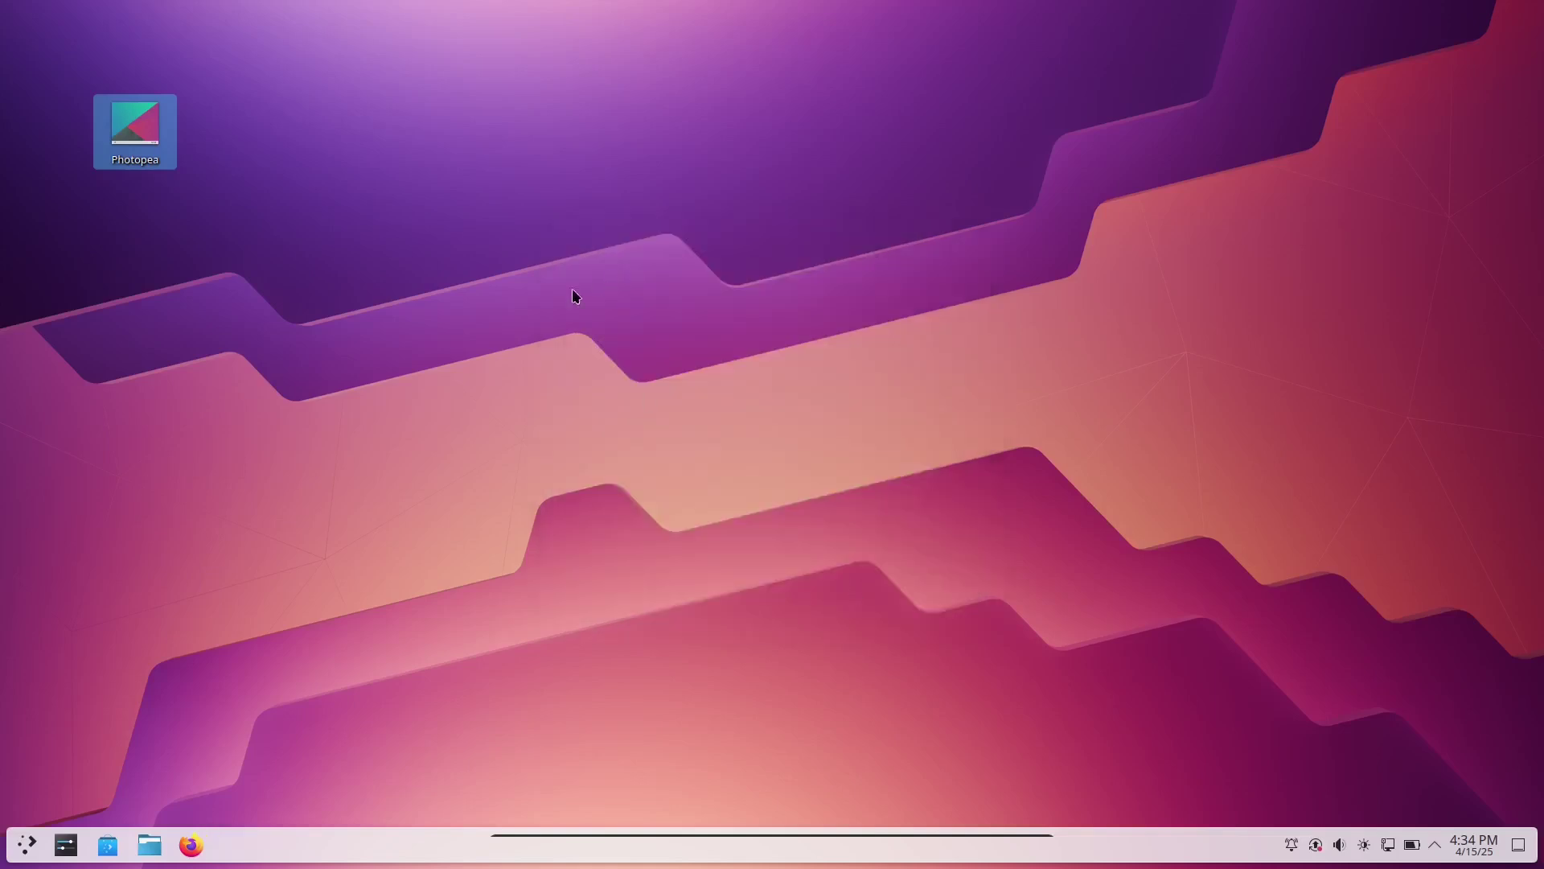
# Test the Photopea desktop link by opening it in the browser, and close the browser window.
pyautogui.doubleClick(135, 129)
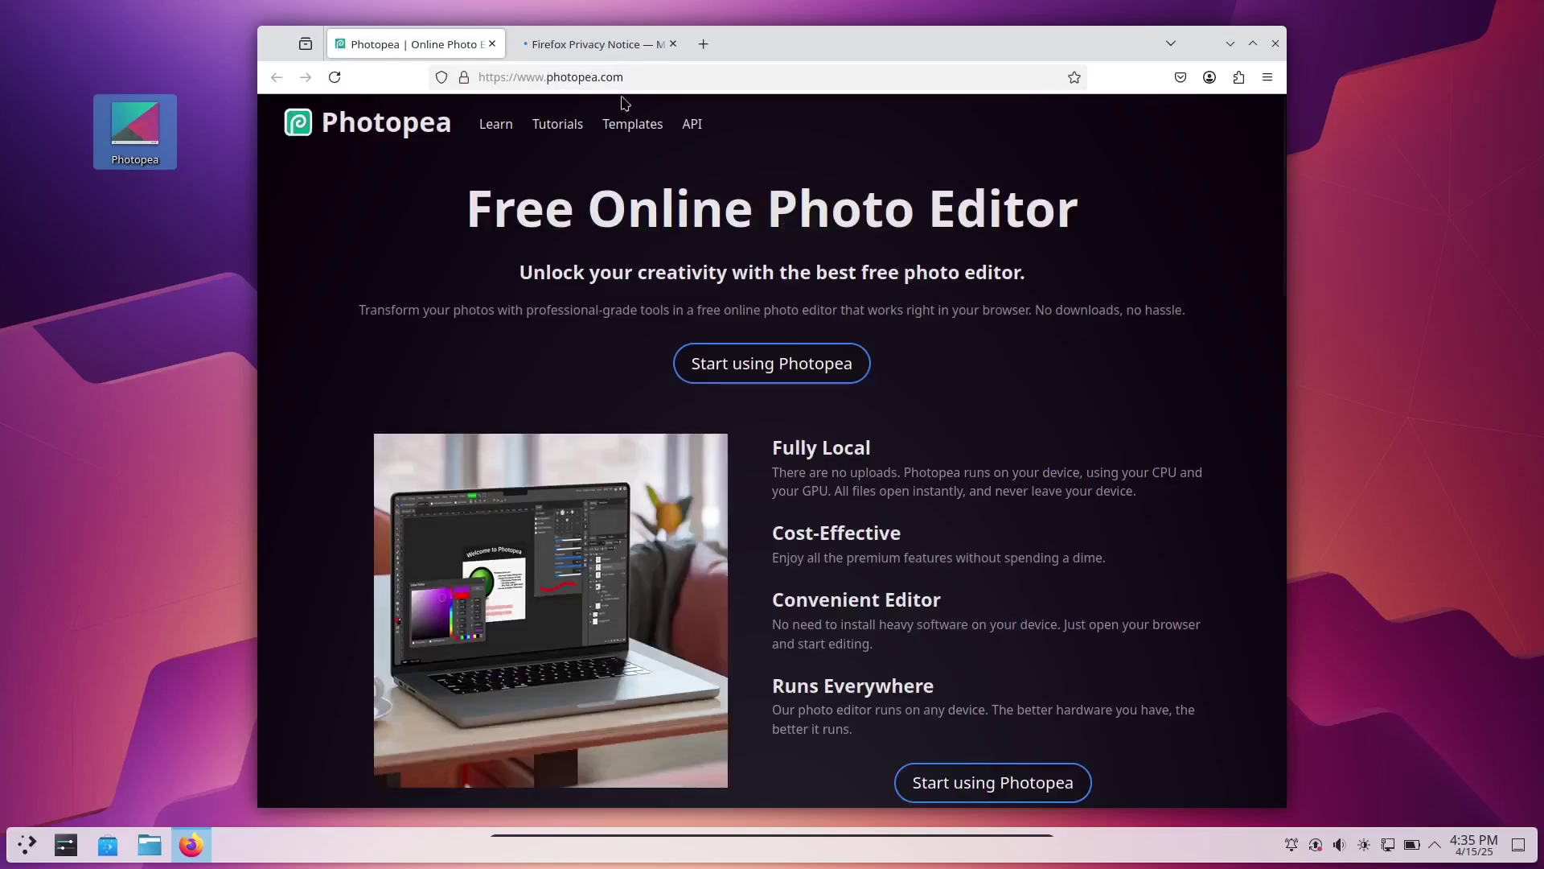
pyautogui.hotkey('alt', 'F4')
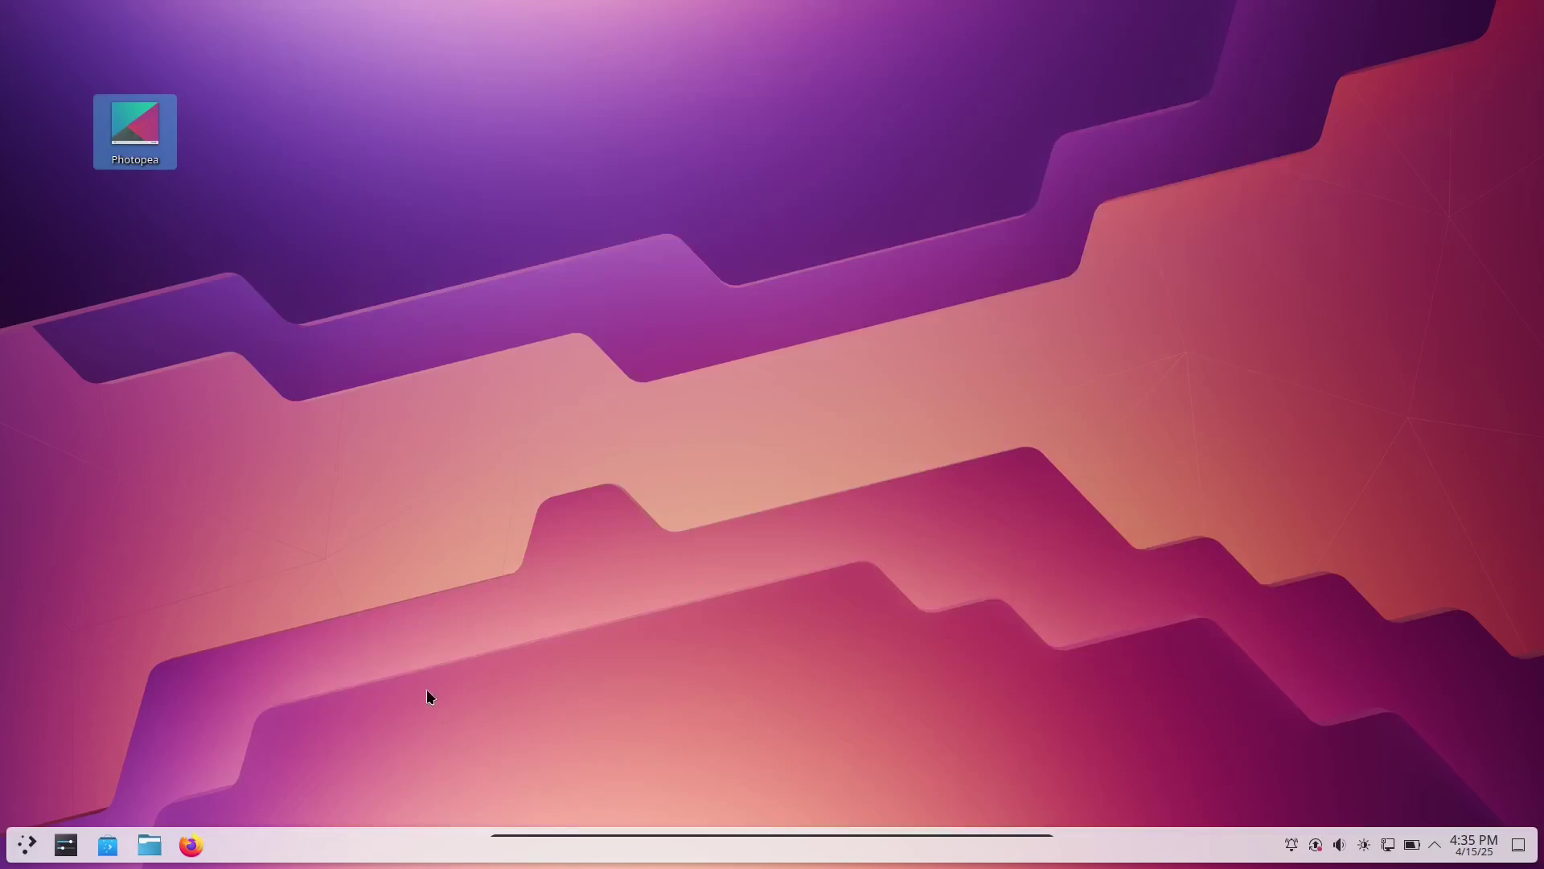
pyautogui.click(190, 844)
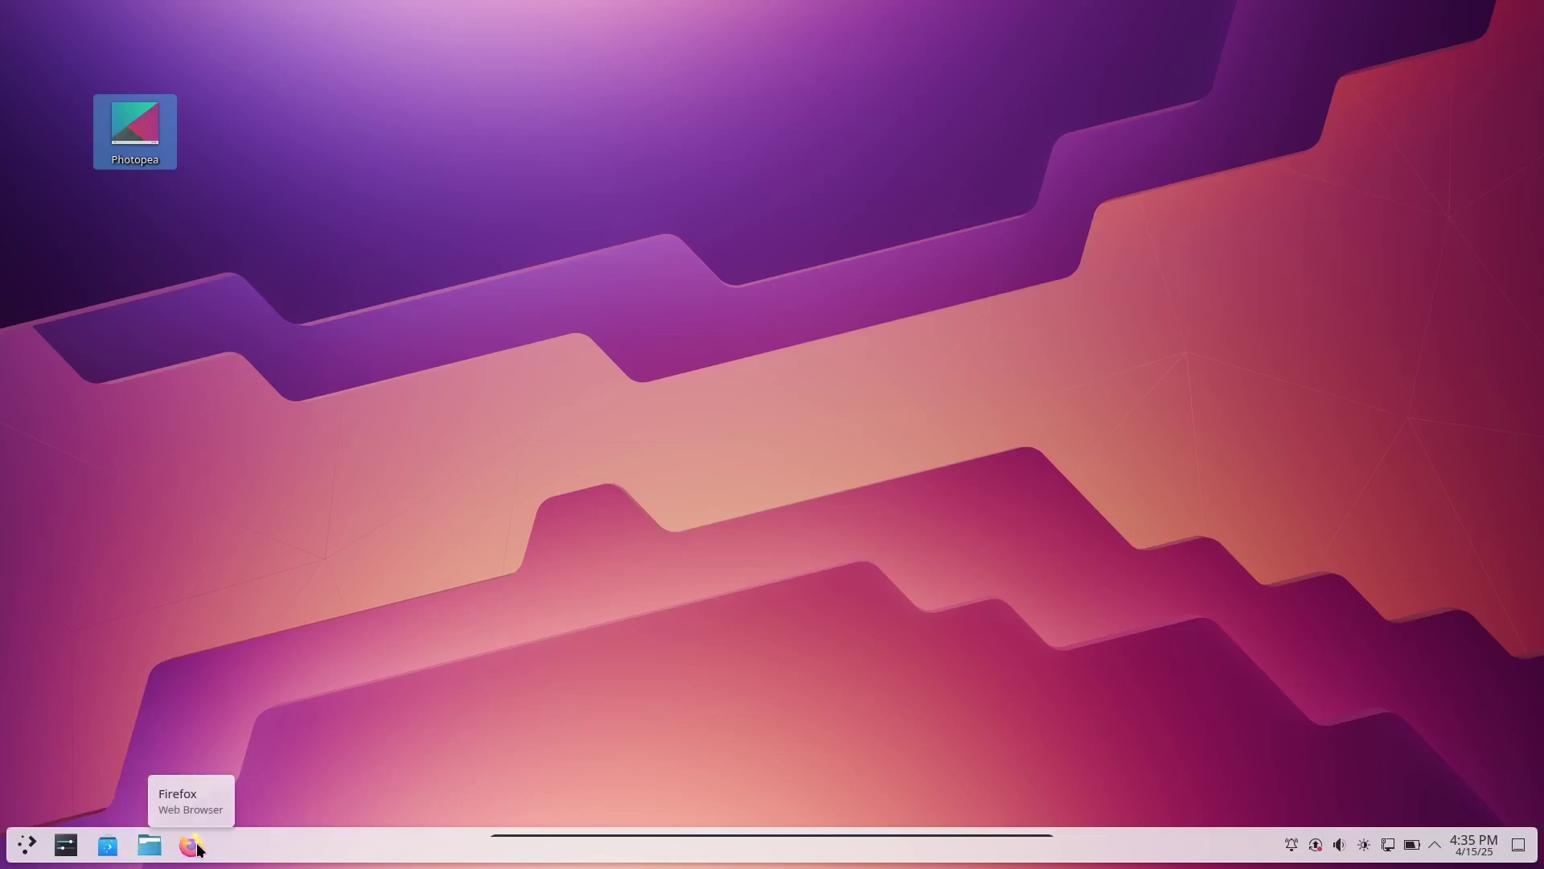
# Look through the application launcher's categories from All Applications and Development to Utilities, and close the launcher.
pyautogui.click(23, 855)
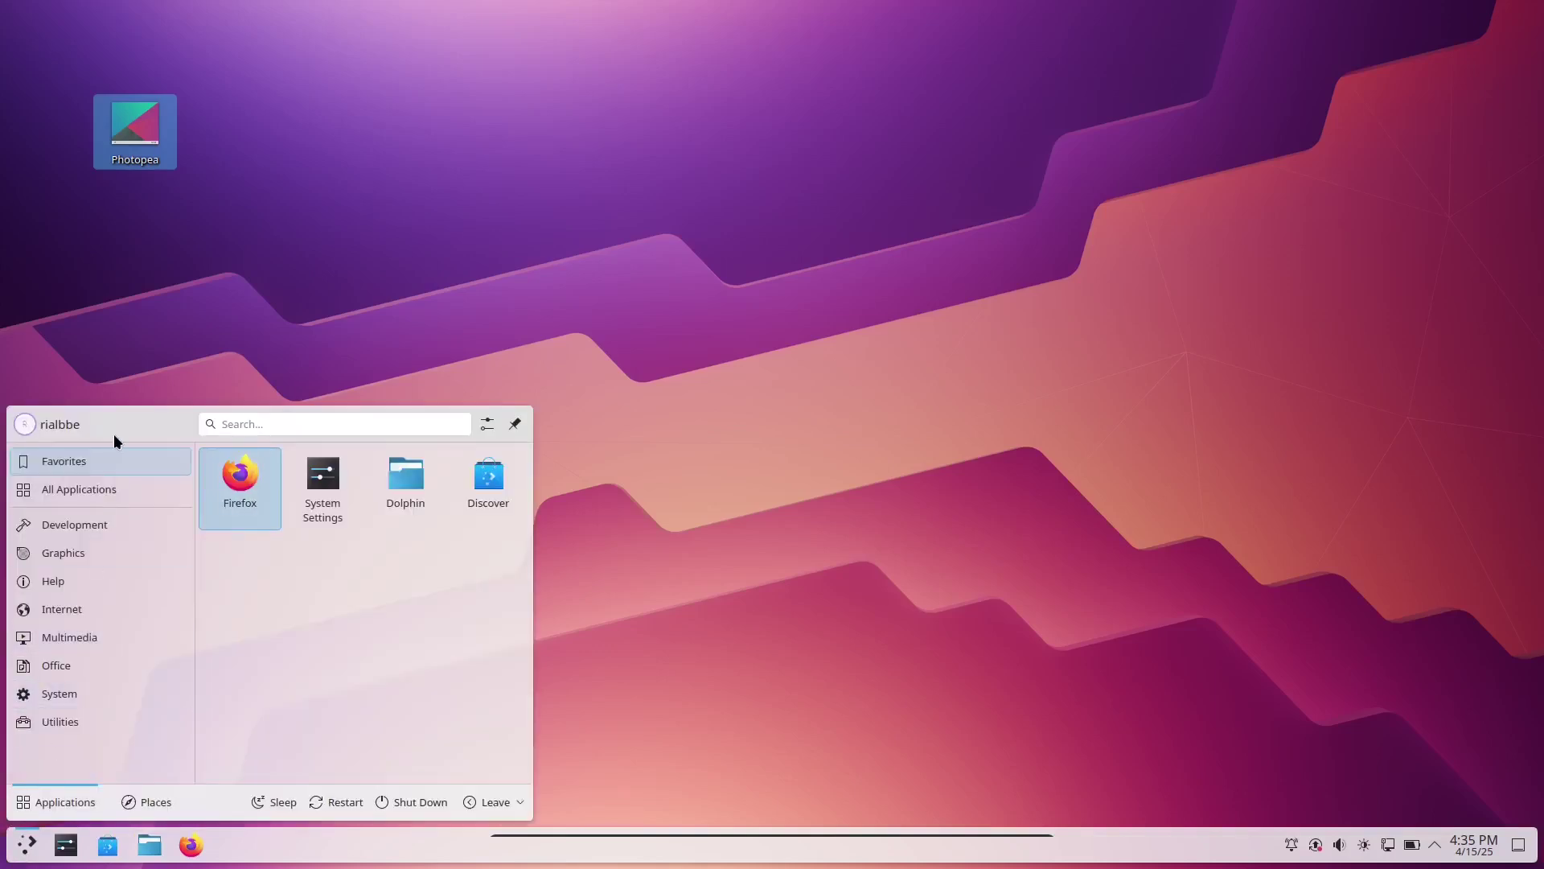
pyautogui.click(100, 491)
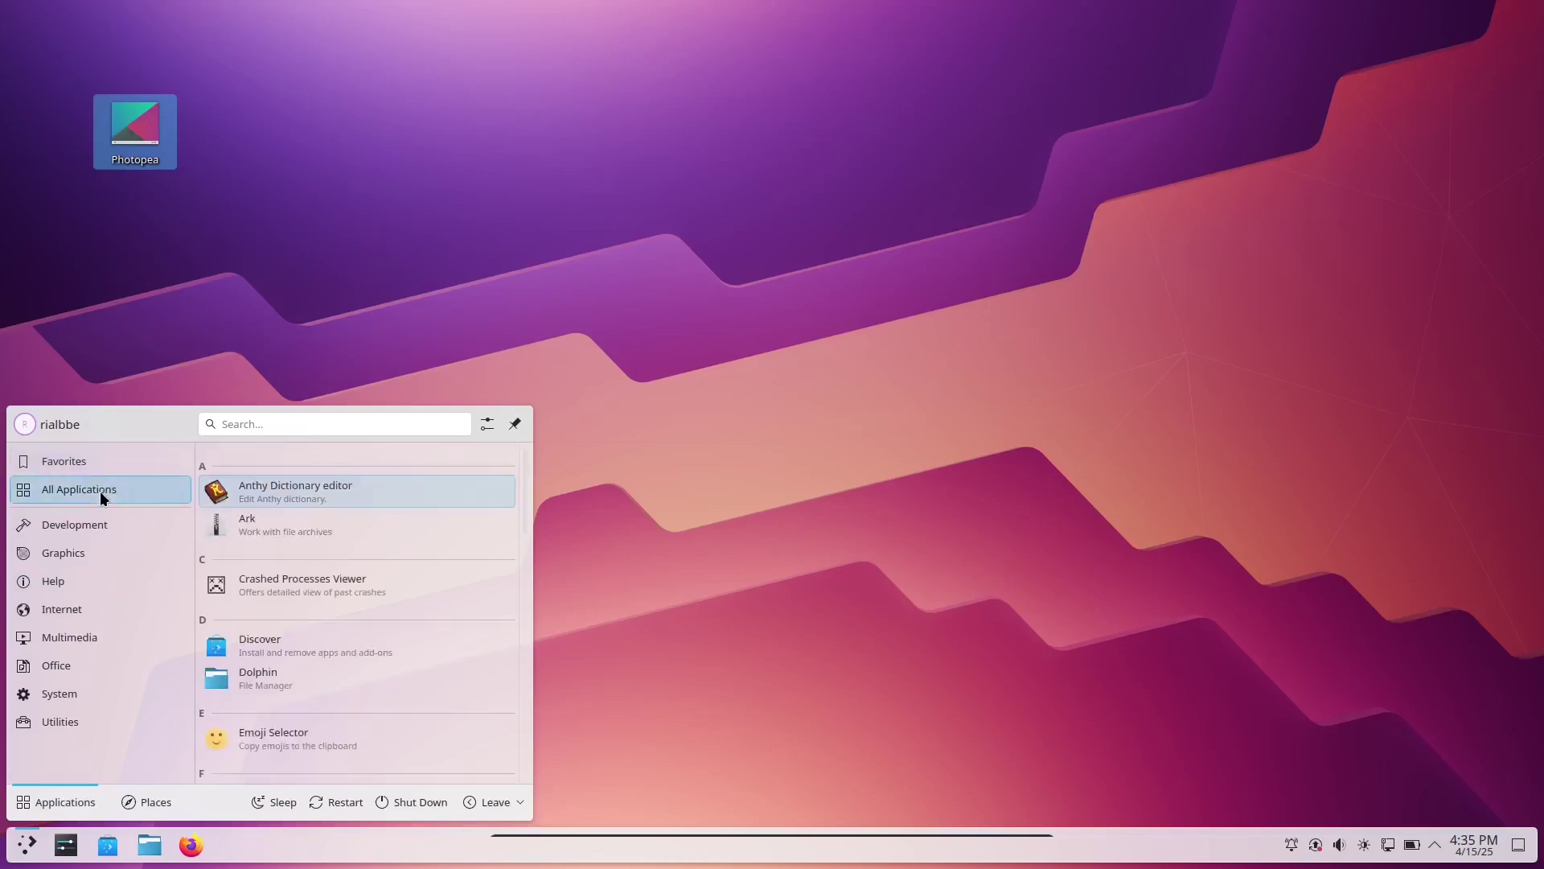
pyautogui.click(133, 532)
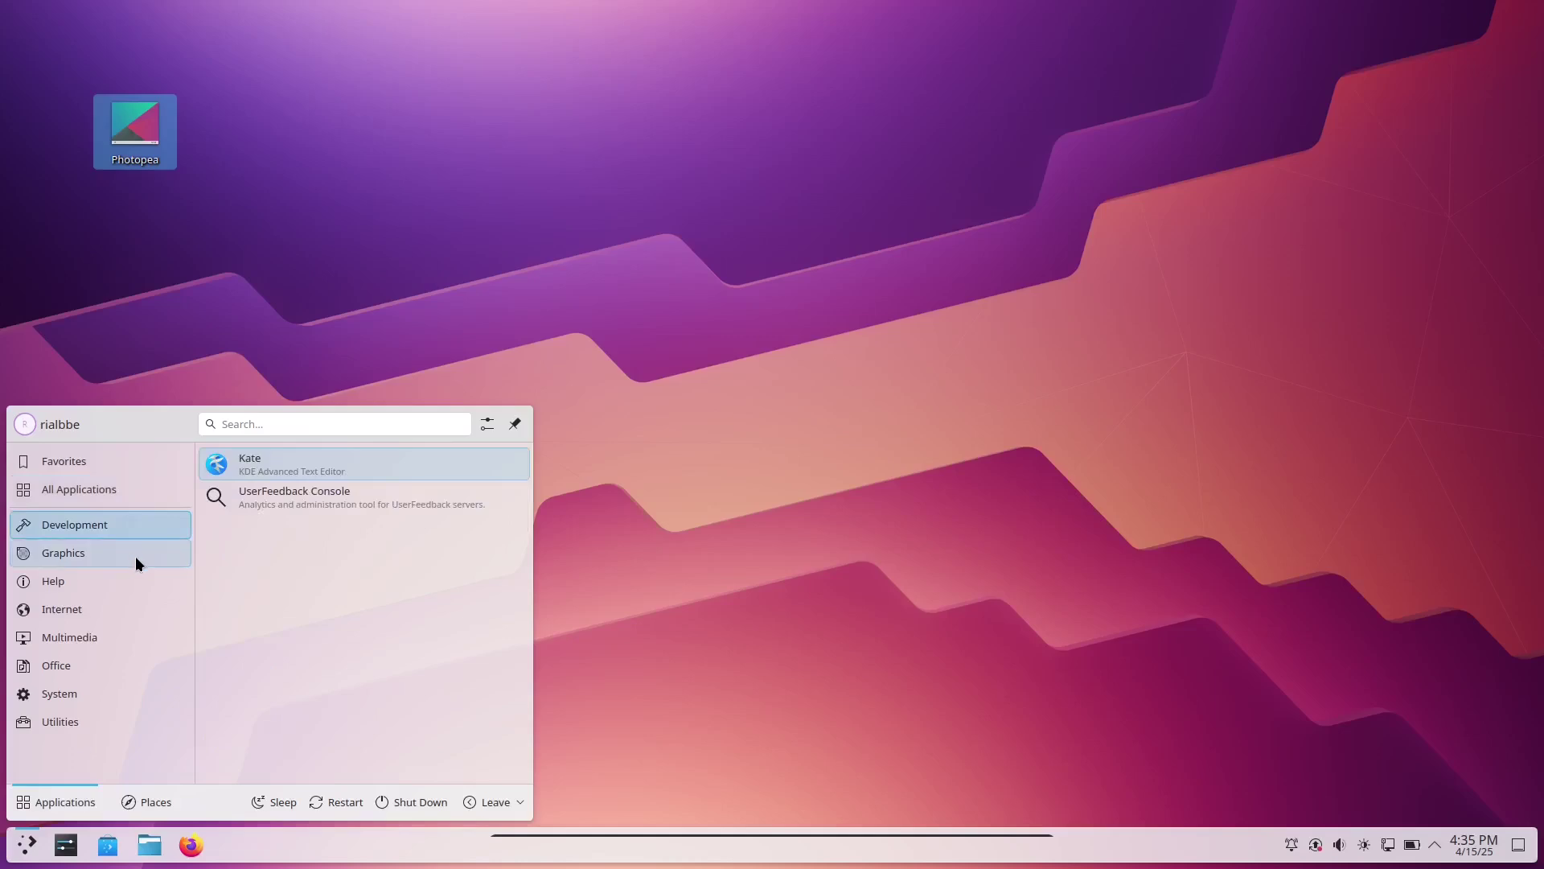
pyautogui.click(135, 557)
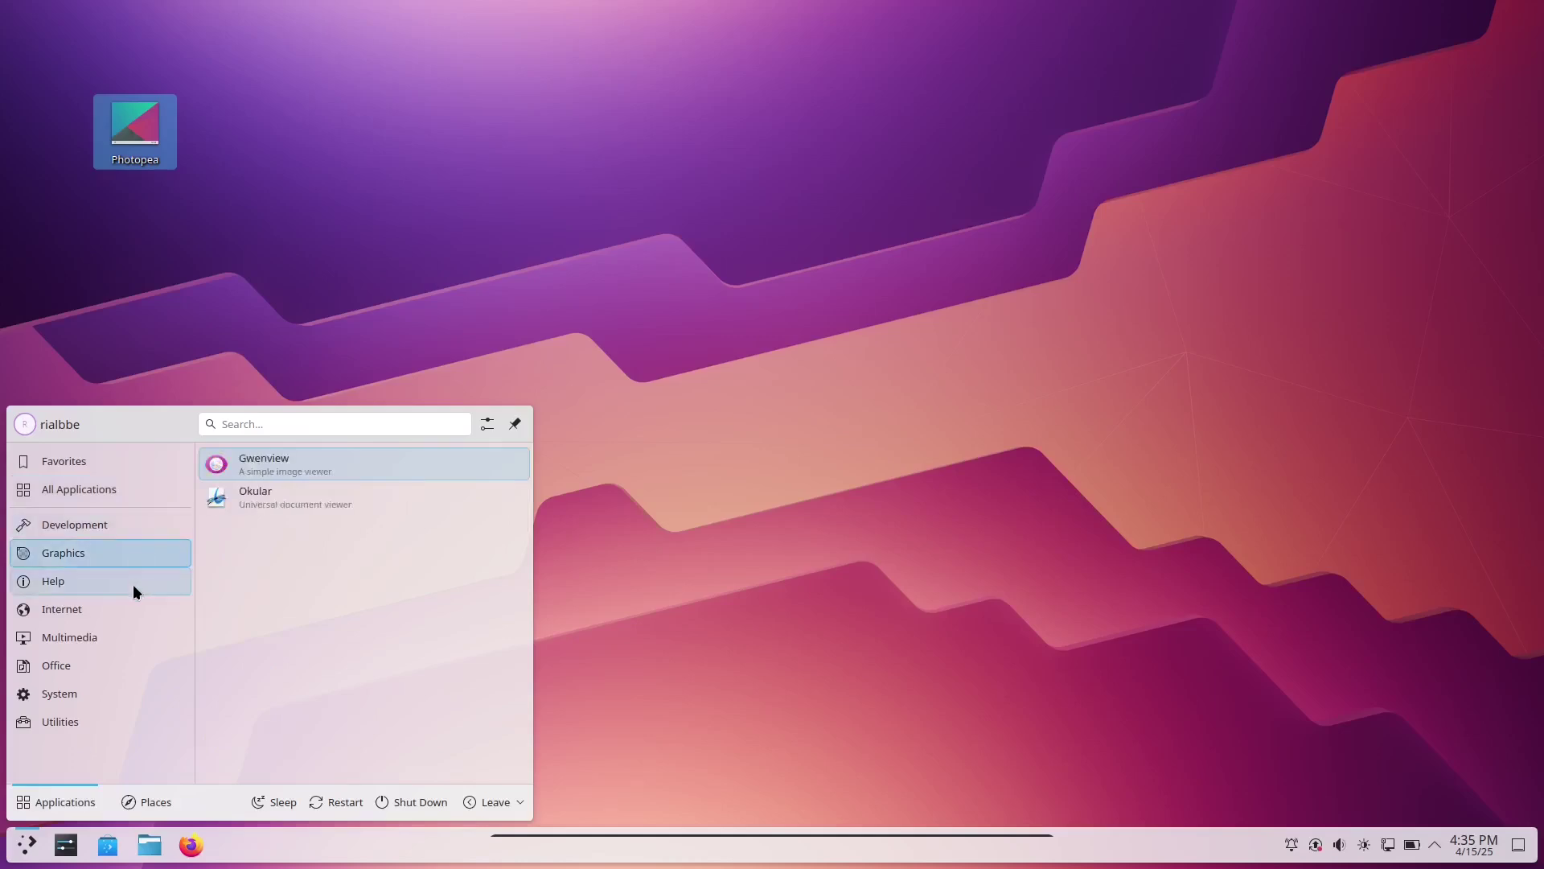
pyautogui.click(134, 586)
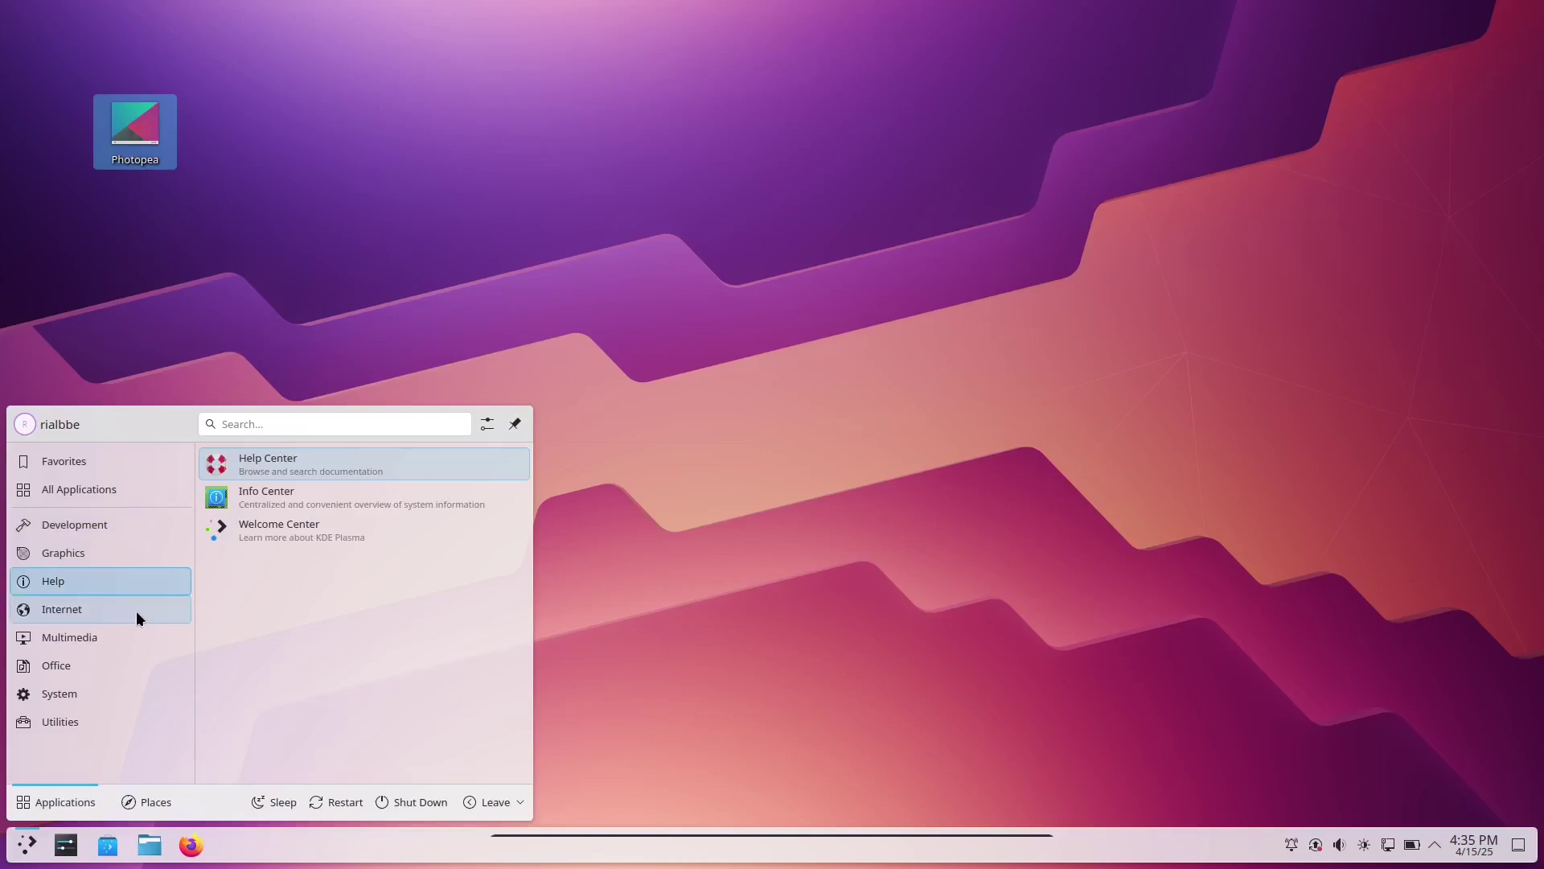
pyautogui.click(136, 609)
pyautogui.click(111, 639)
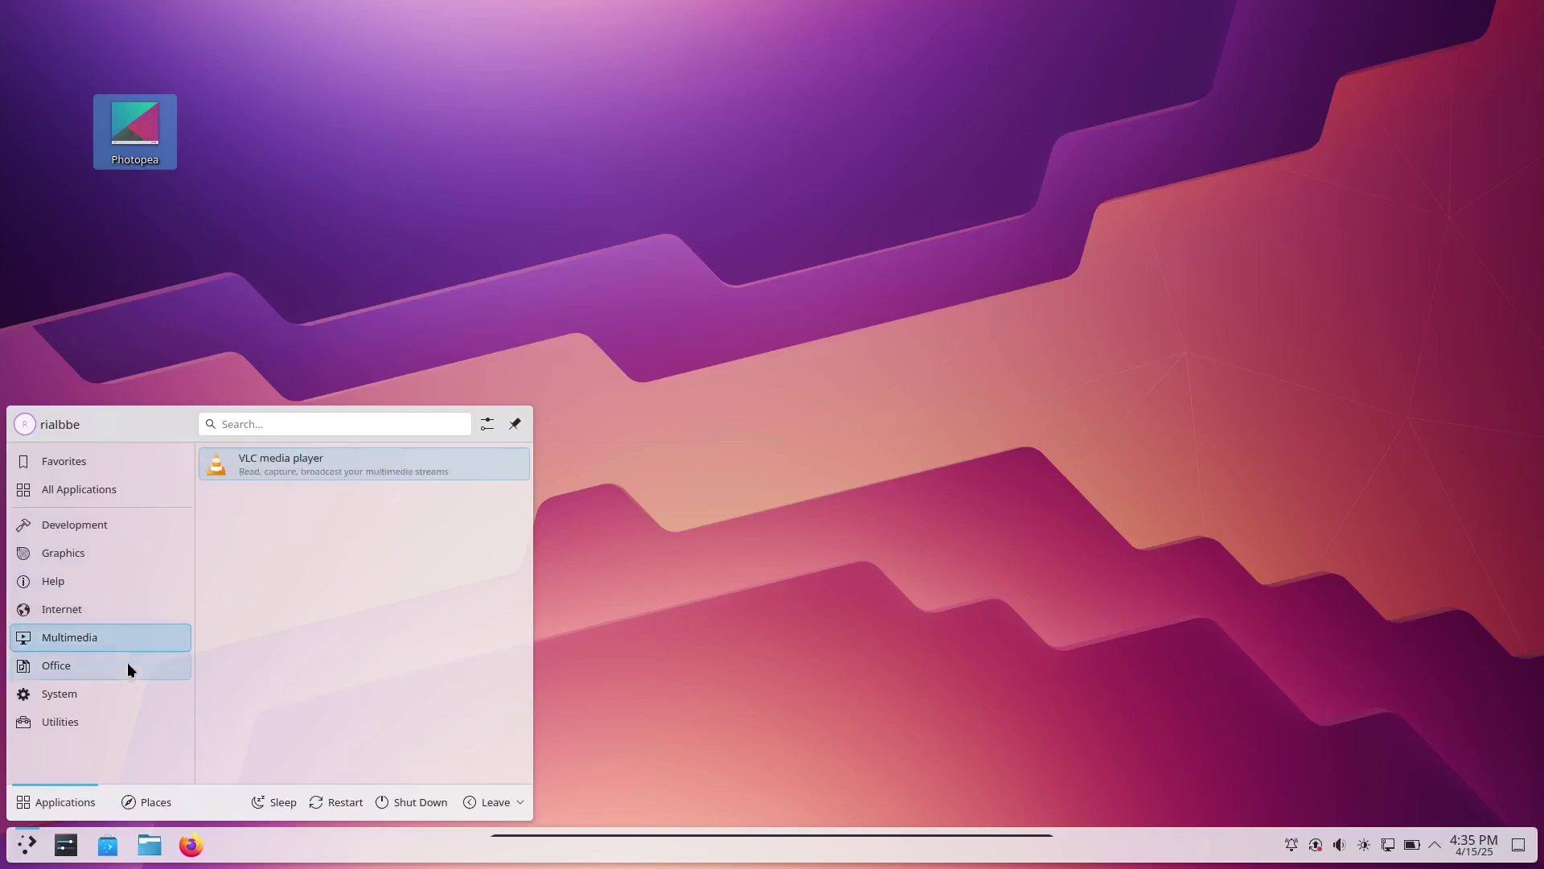
pyautogui.click(126, 669)
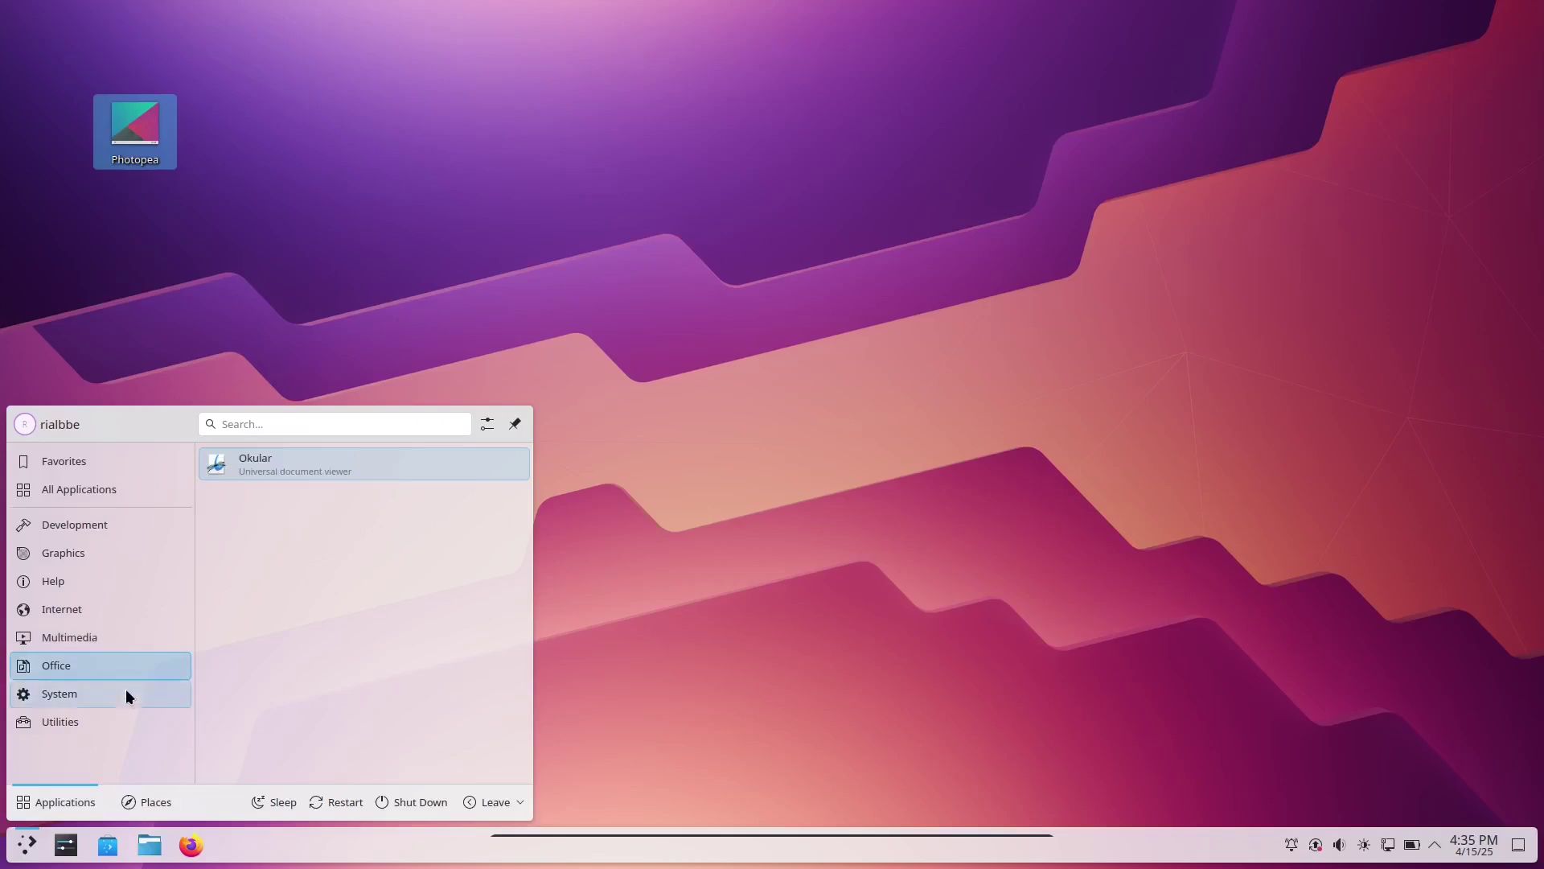
pyautogui.click(130, 697)
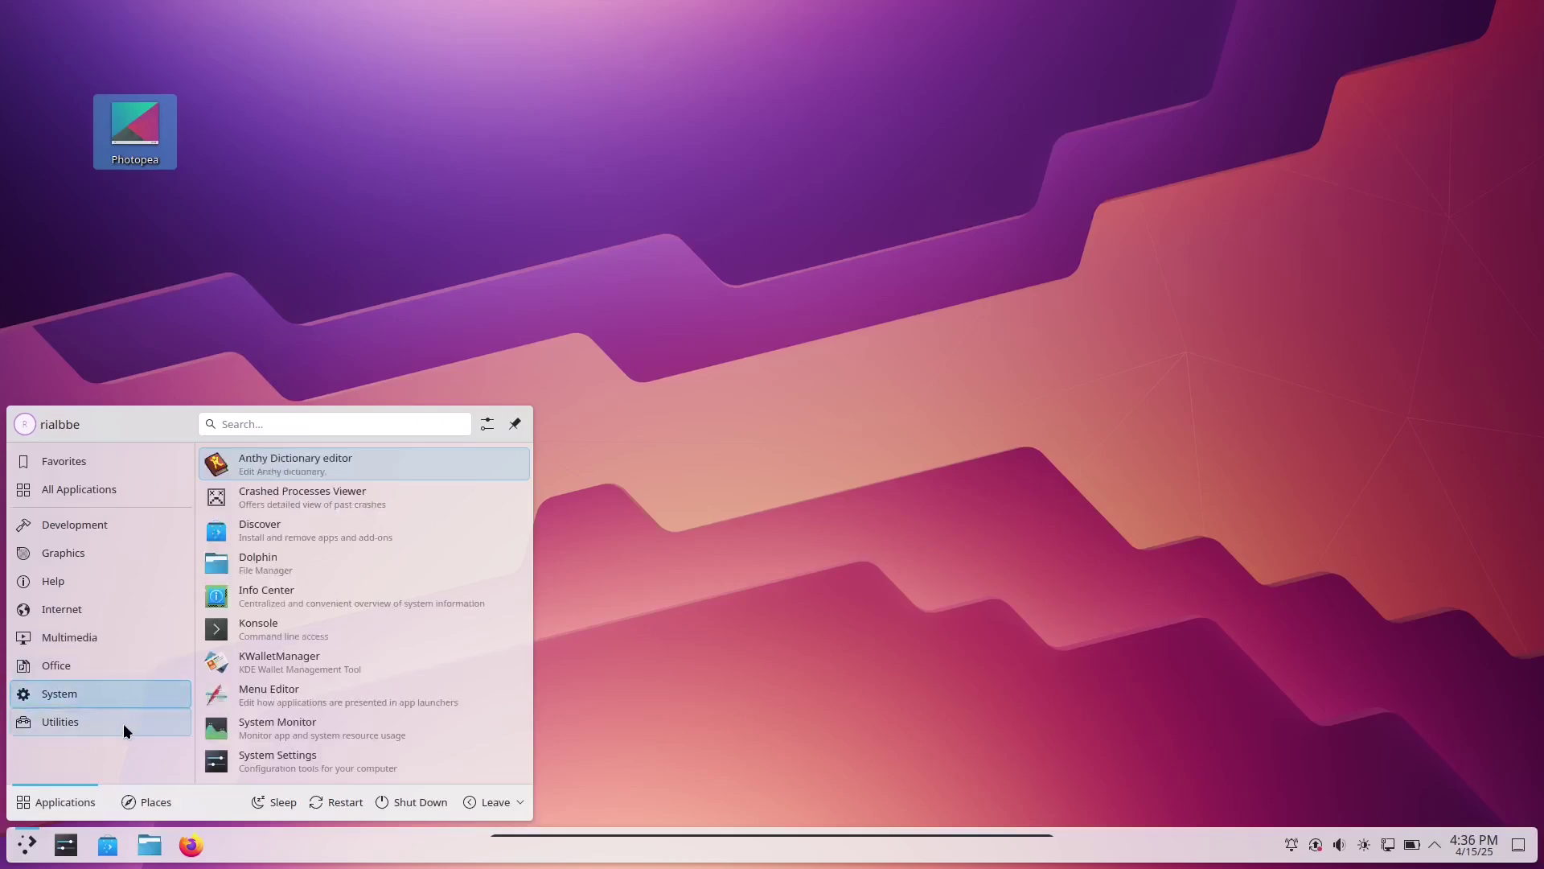
pyautogui.click(127, 714)
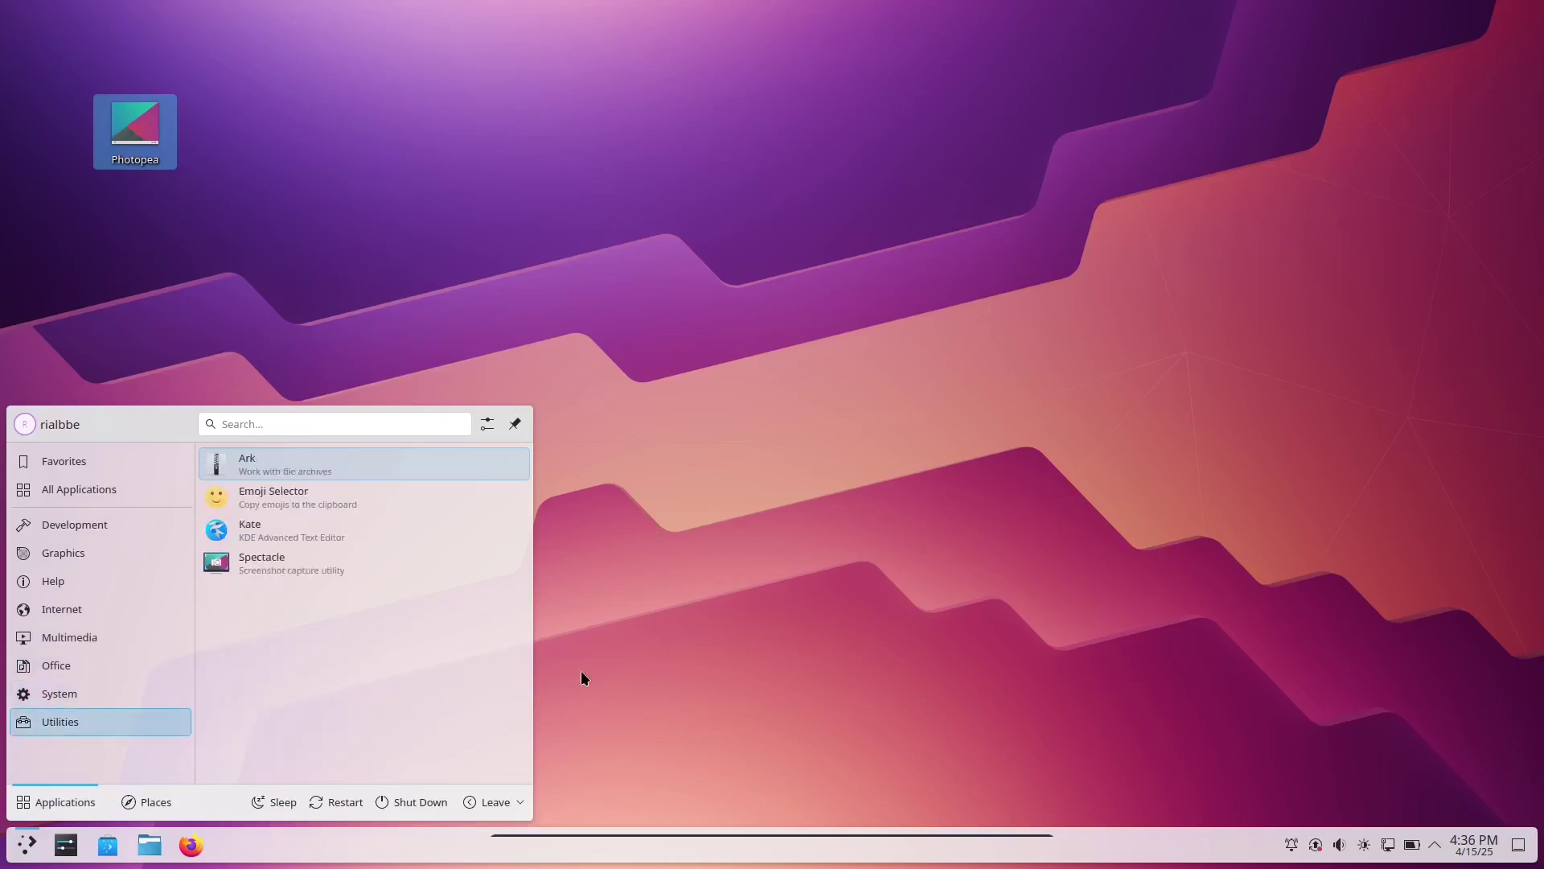
pyautogui.click(748, 655)
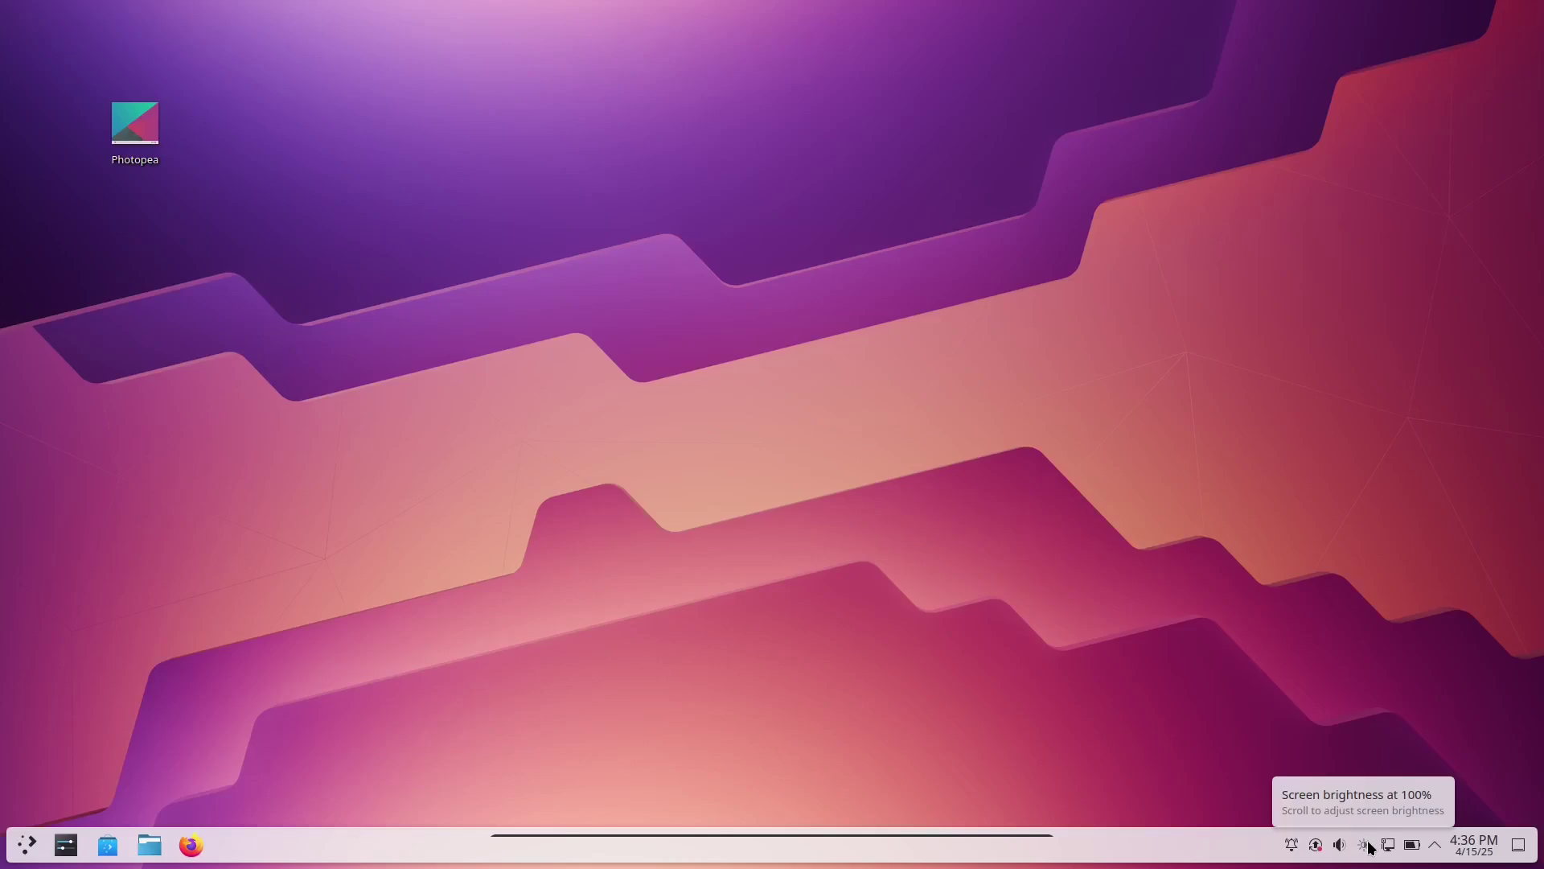
# Try lowering the screen brightness to 65% and bring it back to 100%.
pyautogui.scroll(-7, 1365, 845)
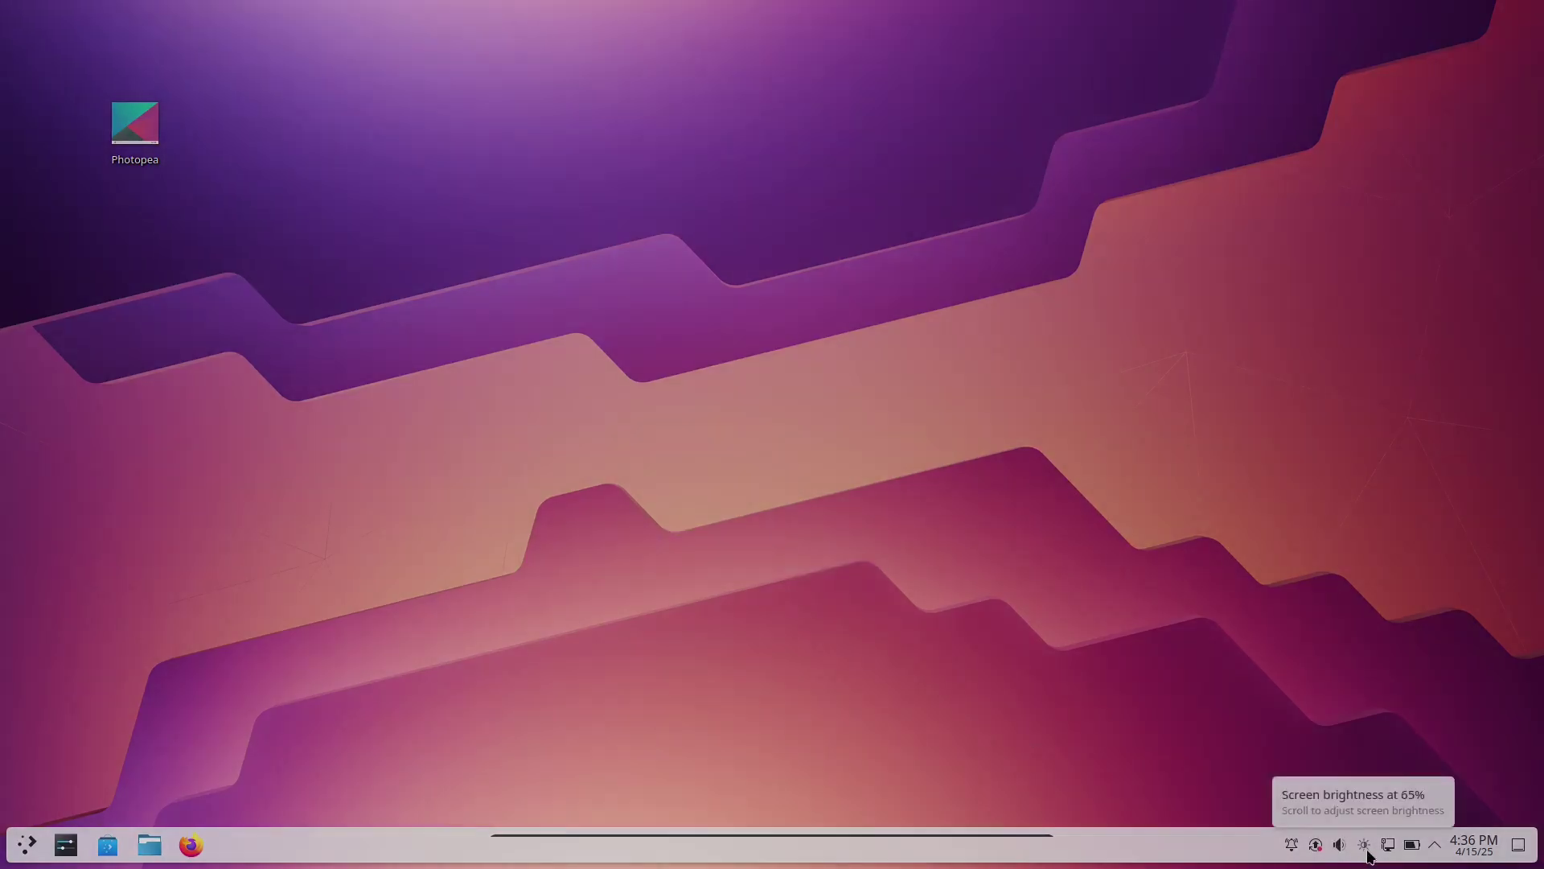
pyautogui.scroll(7, 1365, 844)
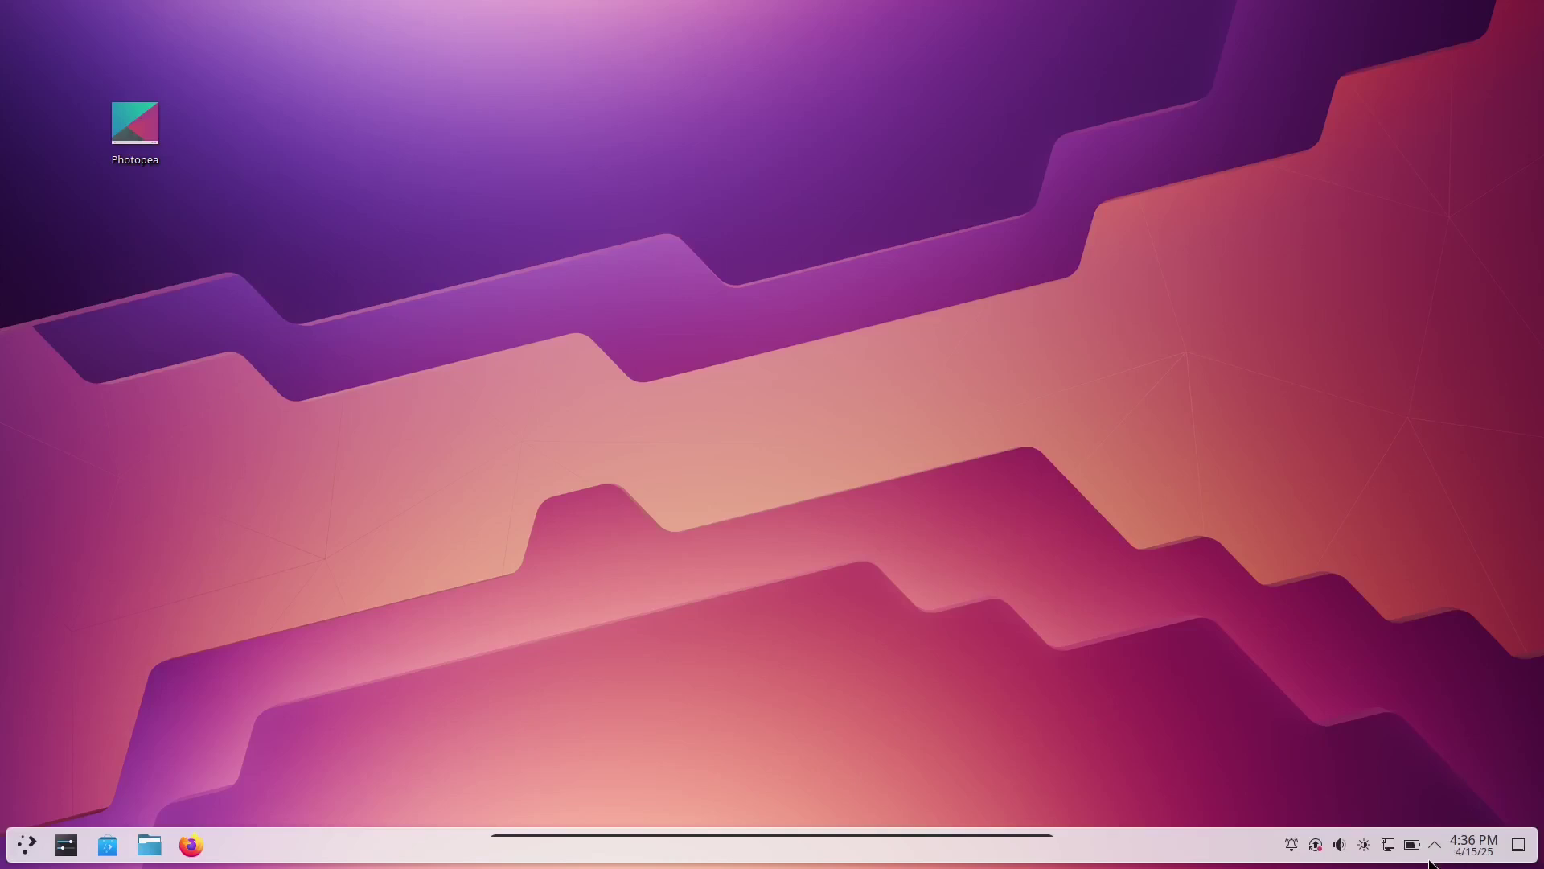
pyautogui.moveTo(1469, 854)
# Open System Settings and try Opens them for clicking files or folders, leaving the option on Selects them.
pyautogui.moveTo(66, 845); pyautogui.dragTo(629, 613)
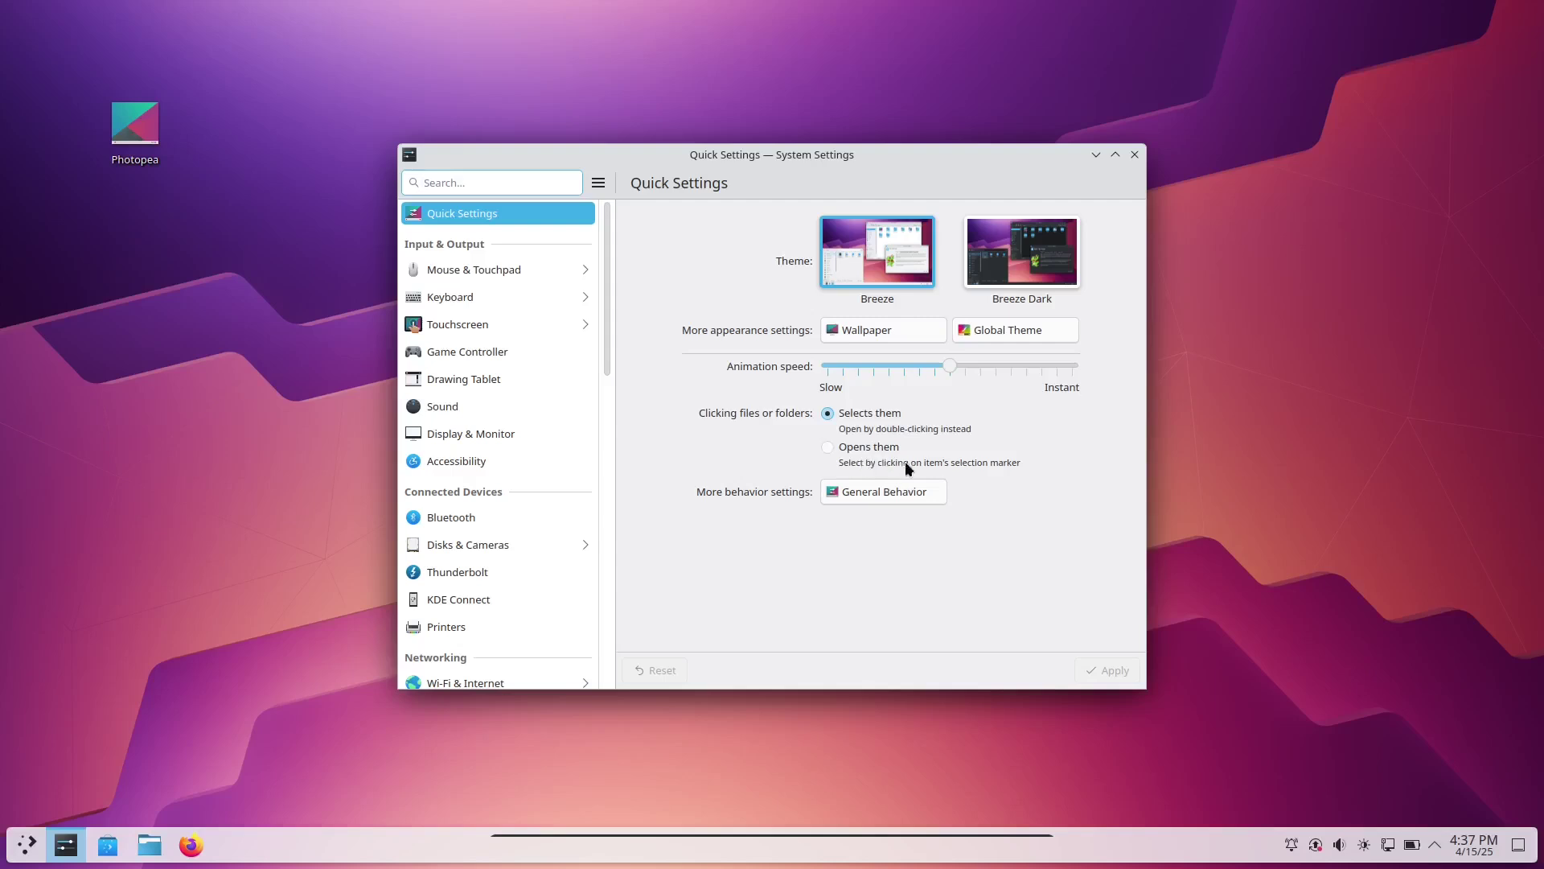
pyautogui.click(829, 447)
pyautogui.click(829, 413)
pyautogui.click(838, 455)
# Open the Wallpaper settings and look through the available images down to the end of the list.
pyautogui.moveTo(609, 339); pyautogui.dragTo(605, 521)
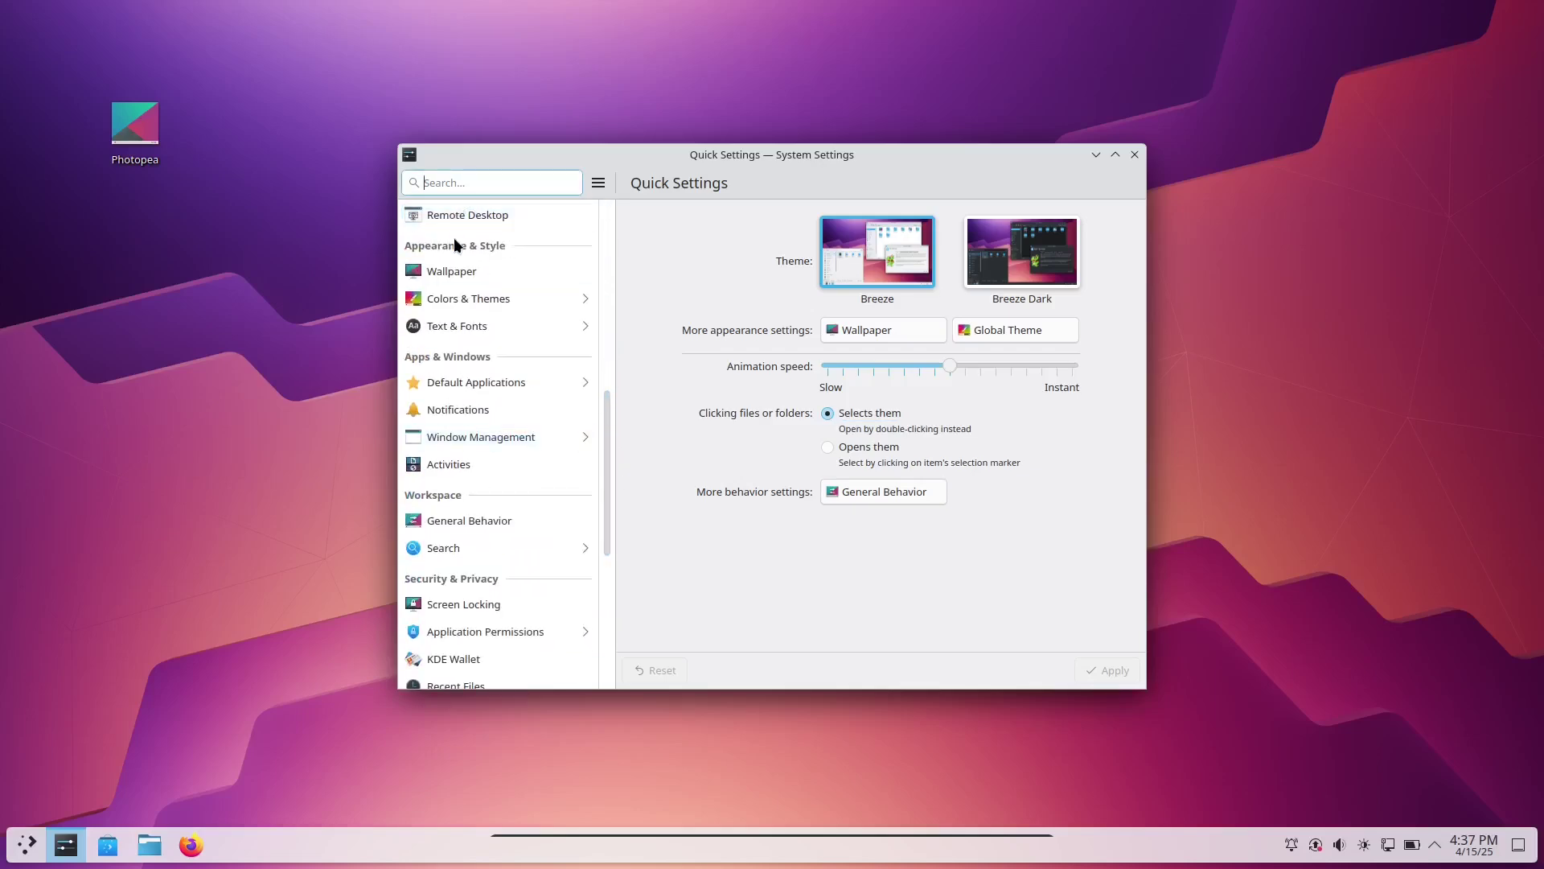
pyautogui.click(444, 277)
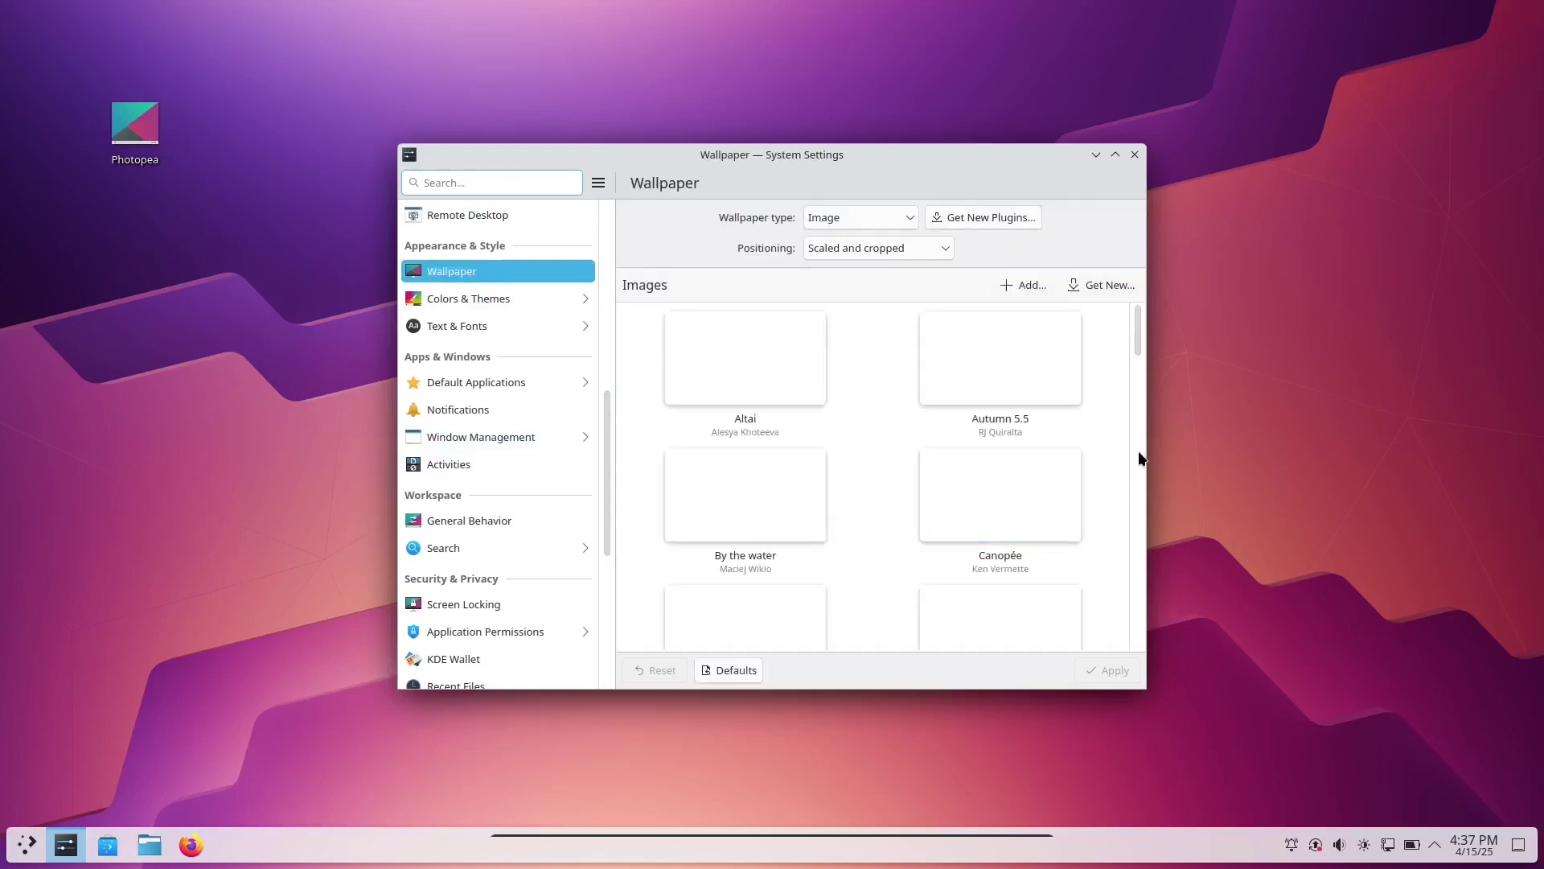
pyautogui.scroll(-10, 1126, 495)
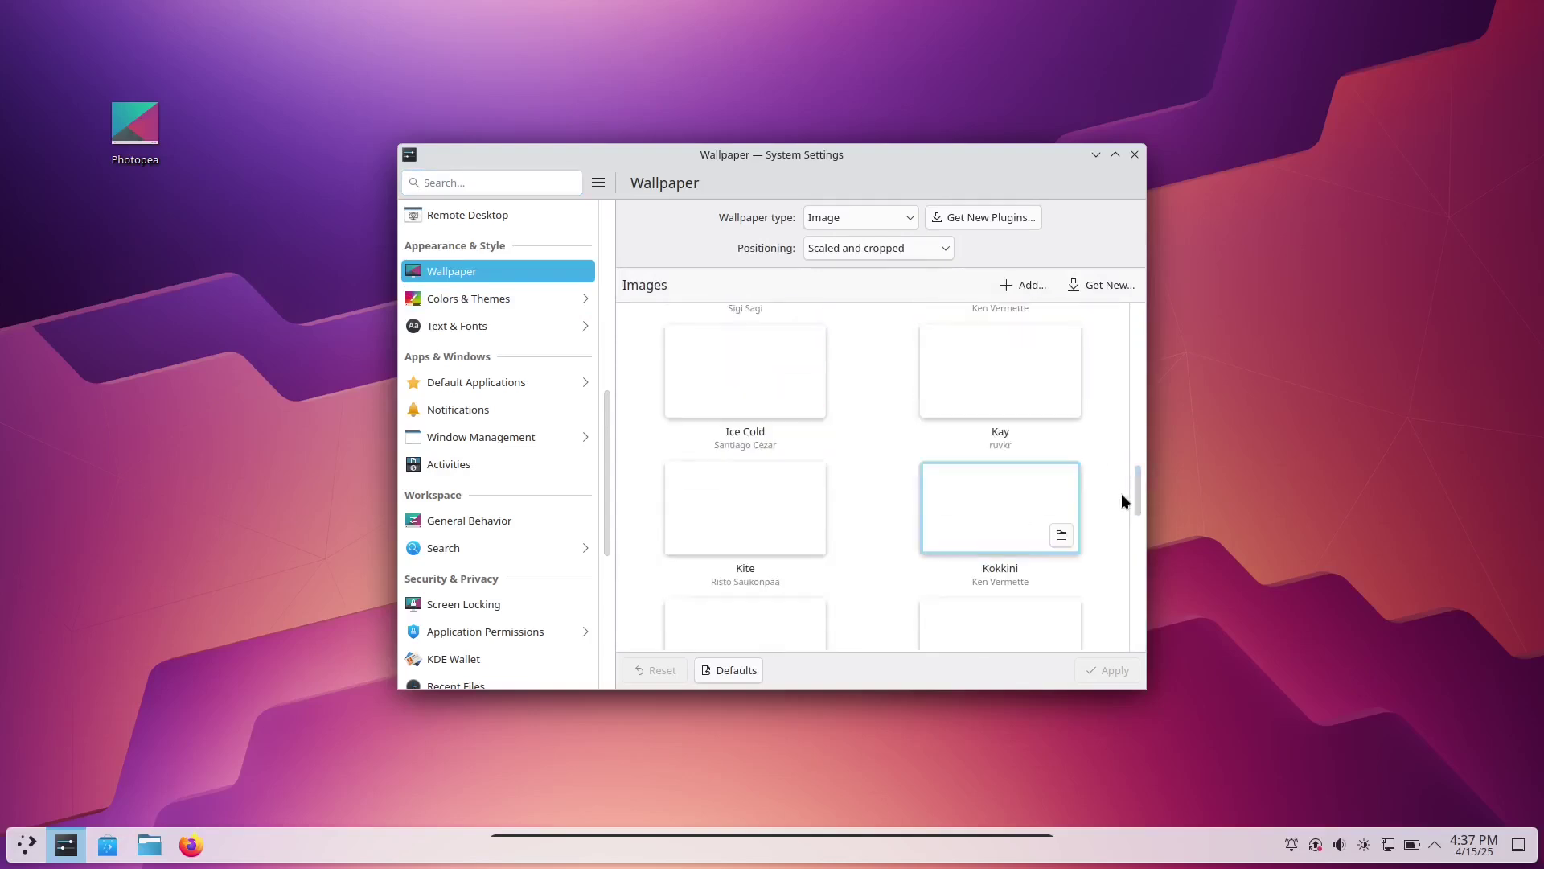
pyautogui.scroll(-5, 1136, 499)
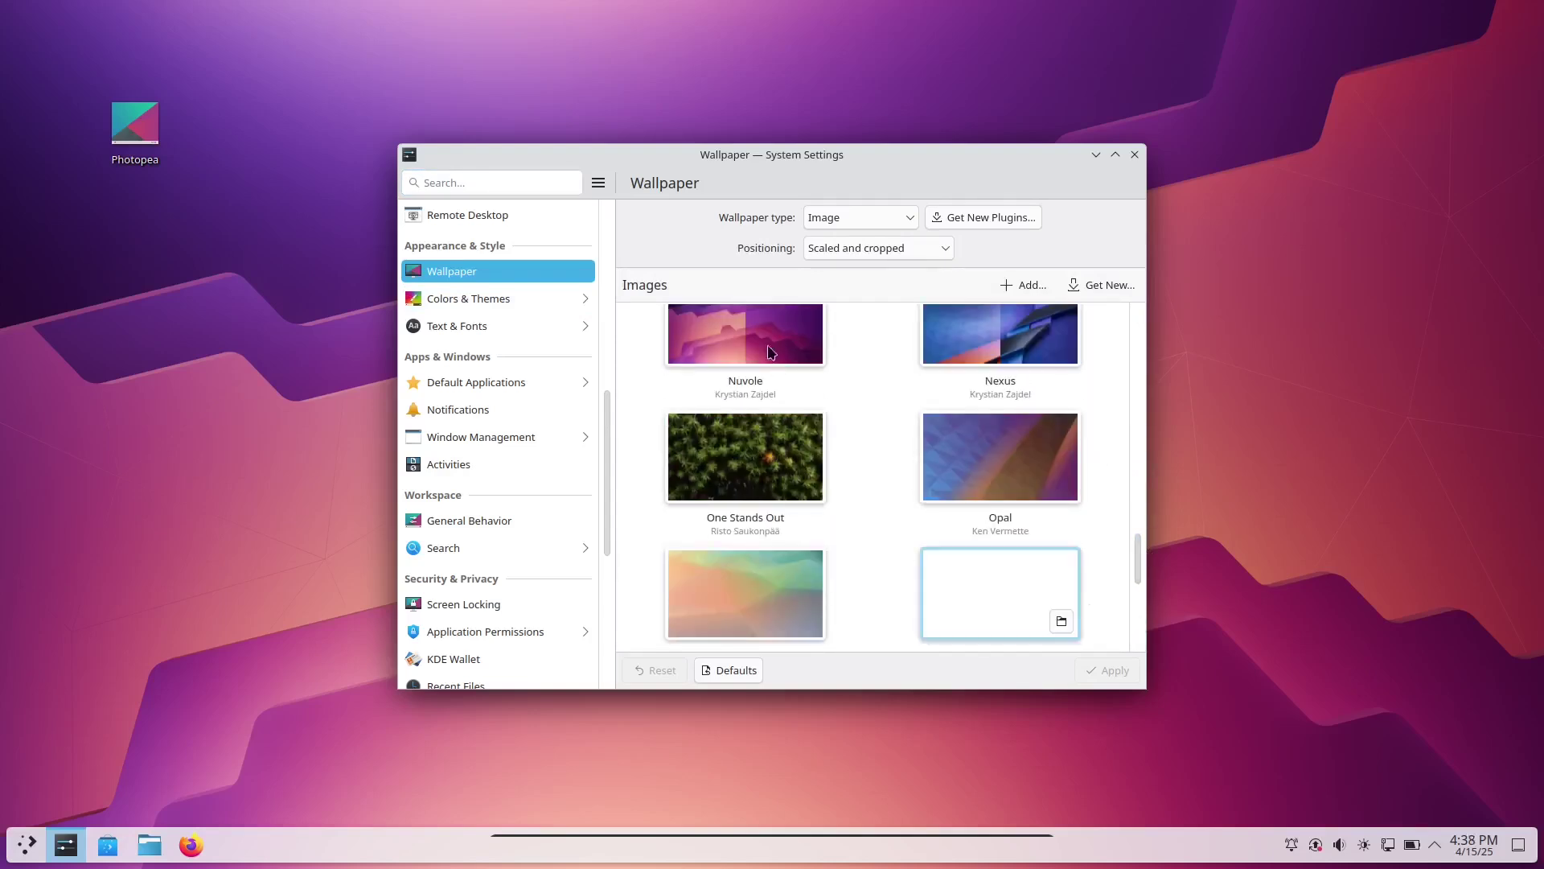
pyautogui.scroll(1, 744, 339)
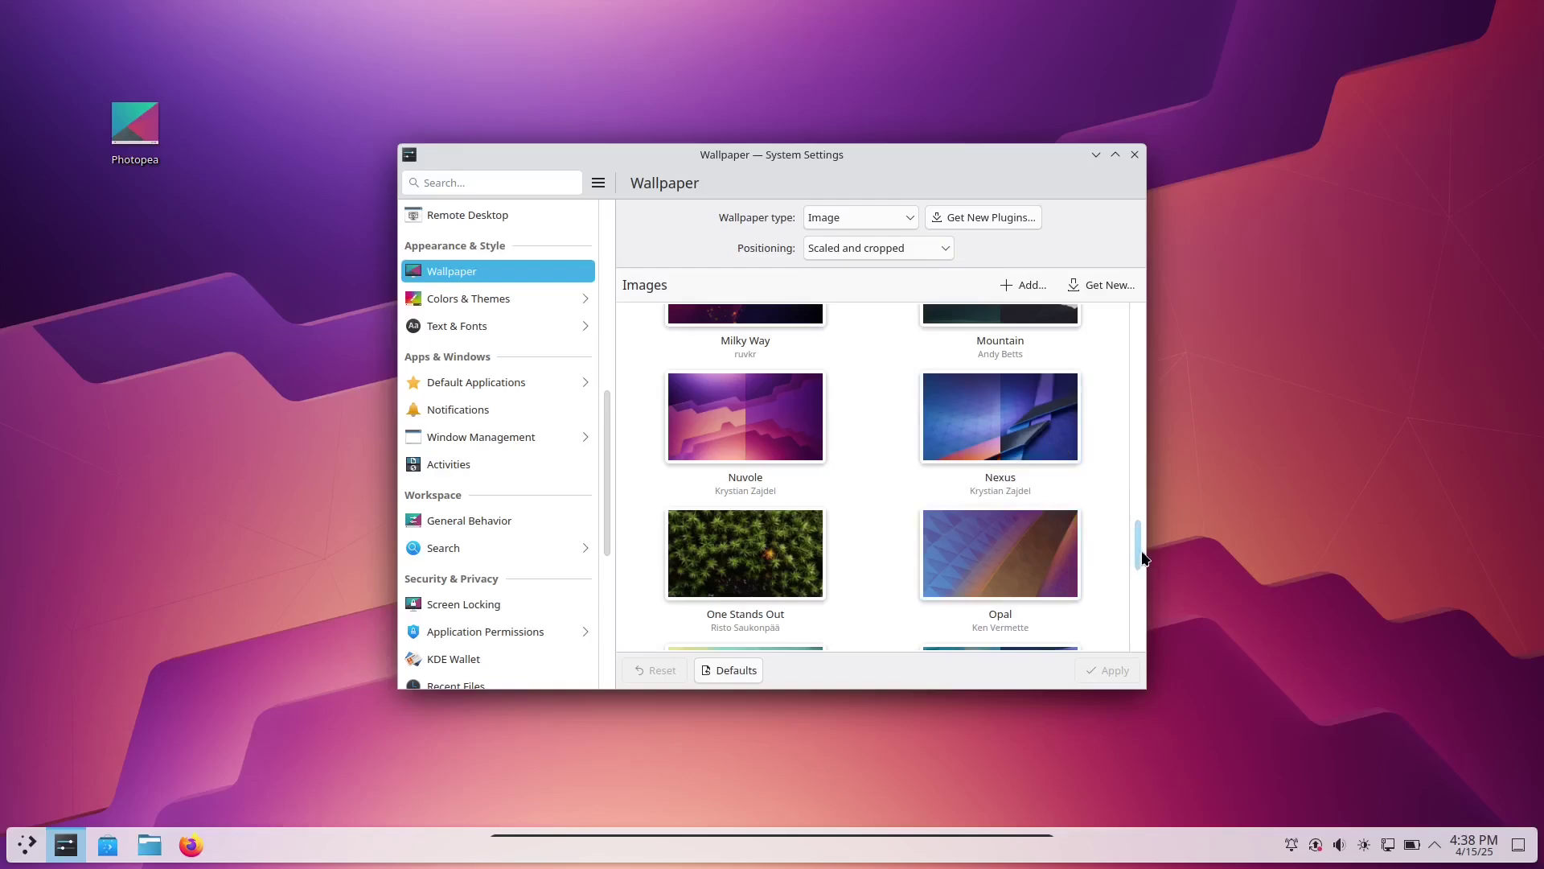
pyautogui.moveTo(1135, 554); pyautogui.dragTo(1128, 664)
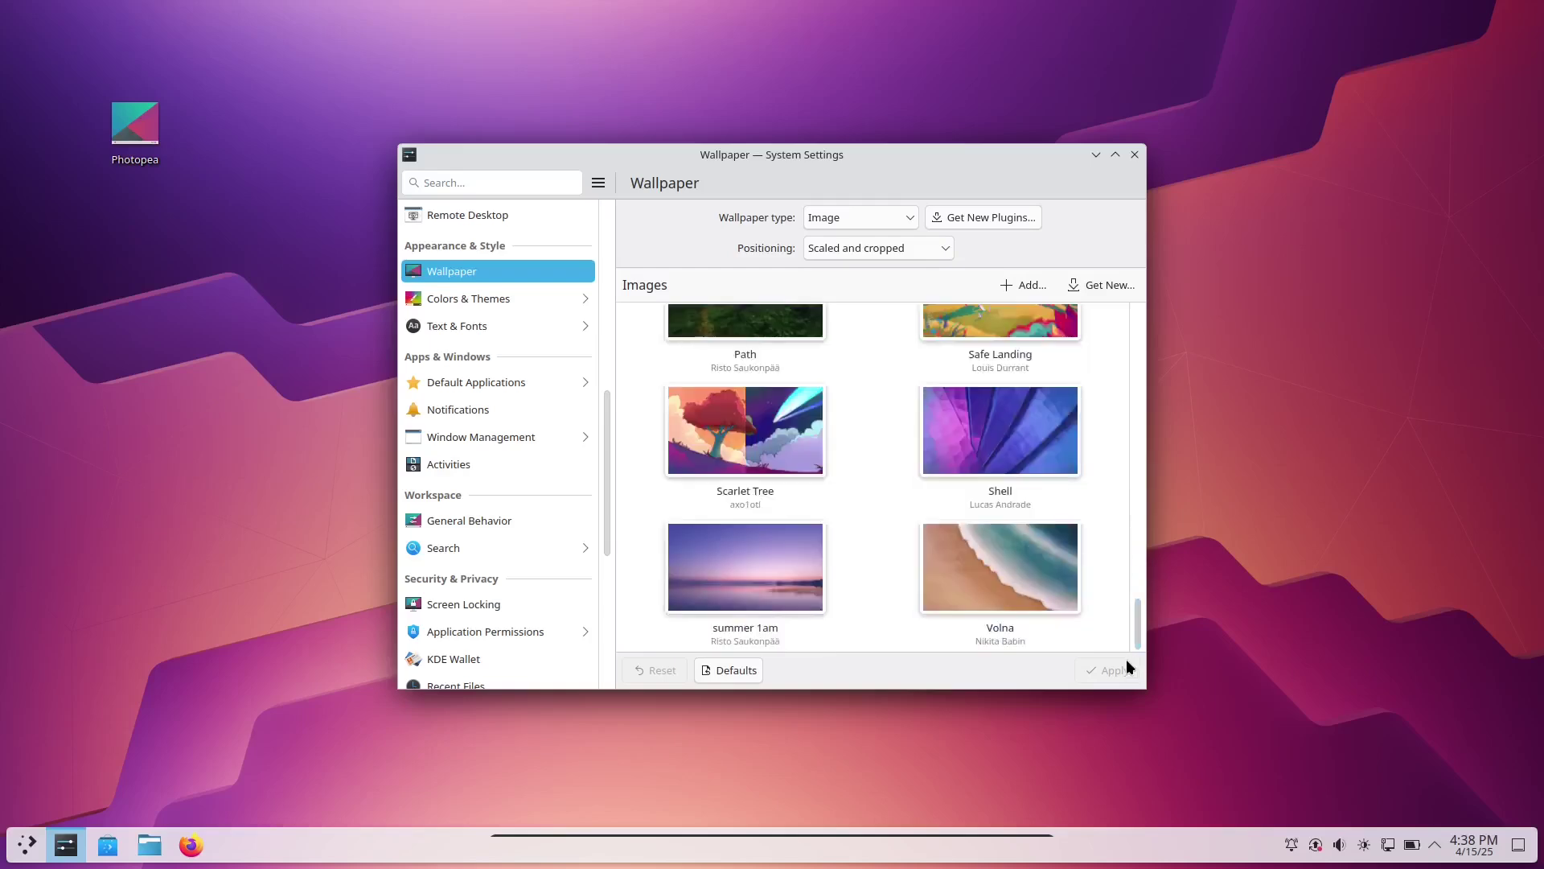
# Apply the Breeze Dark global theme with both its appearance settings and its desktop and window layout.
pyautogui.click(443, 300)
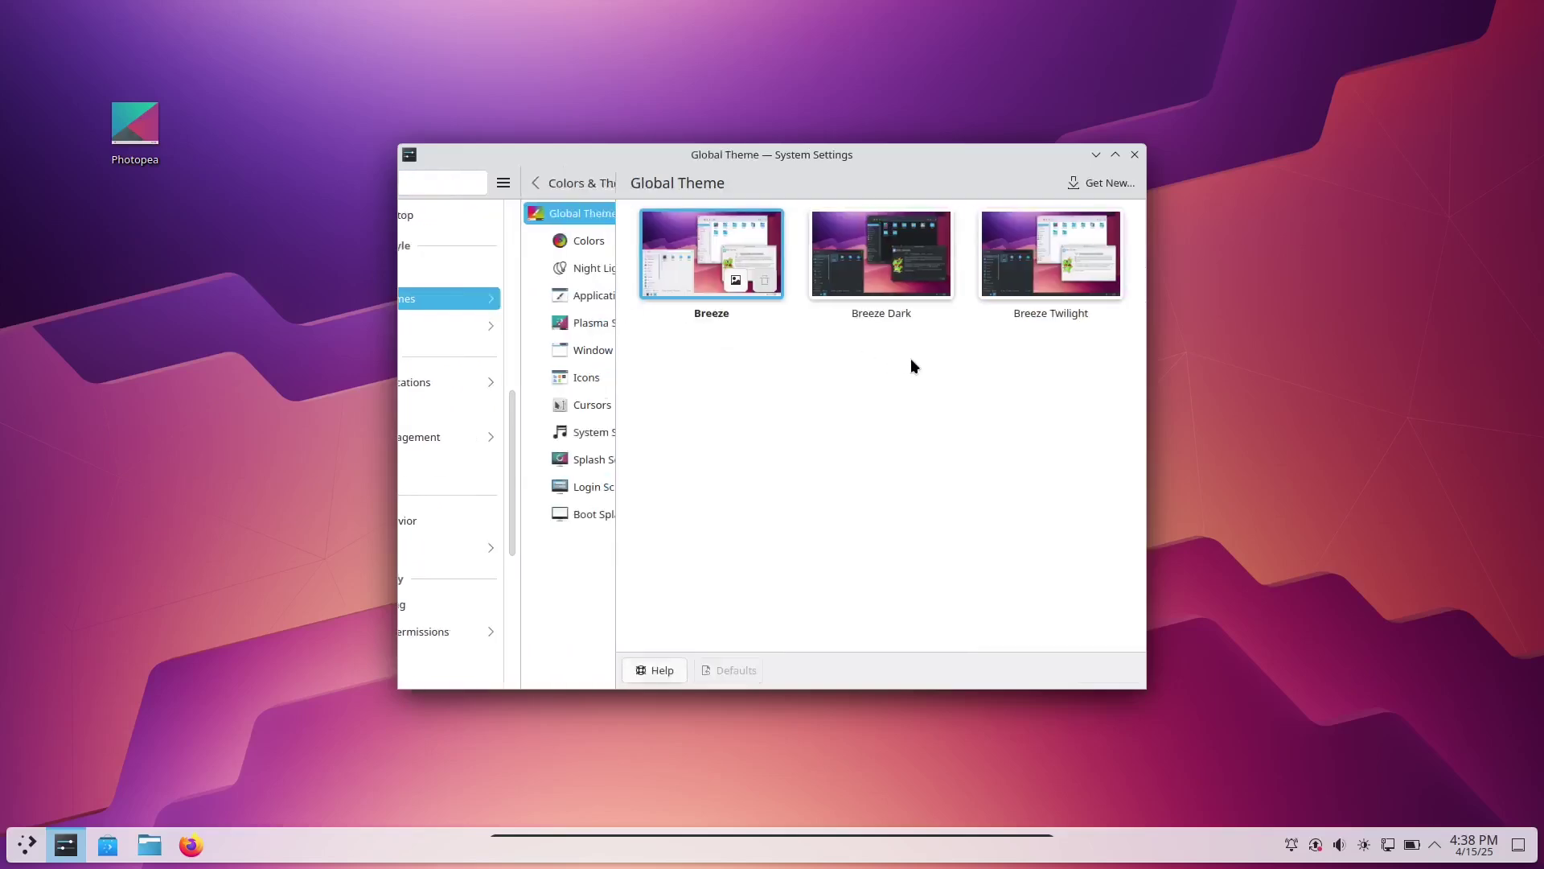
pyautogui.click(879, 271)
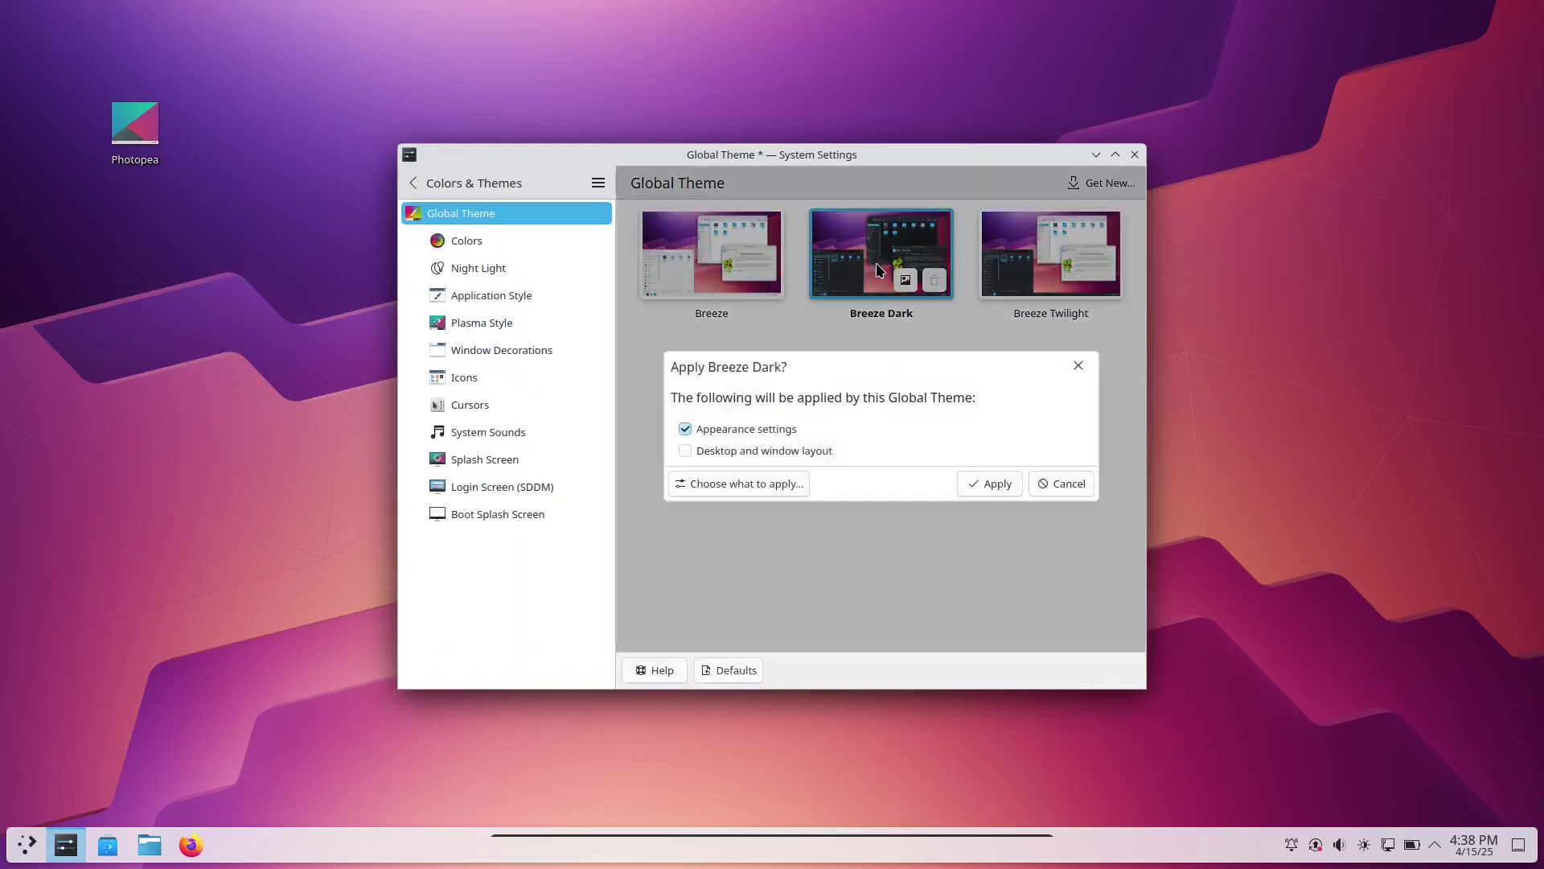
pyautogui.click(785, 451)
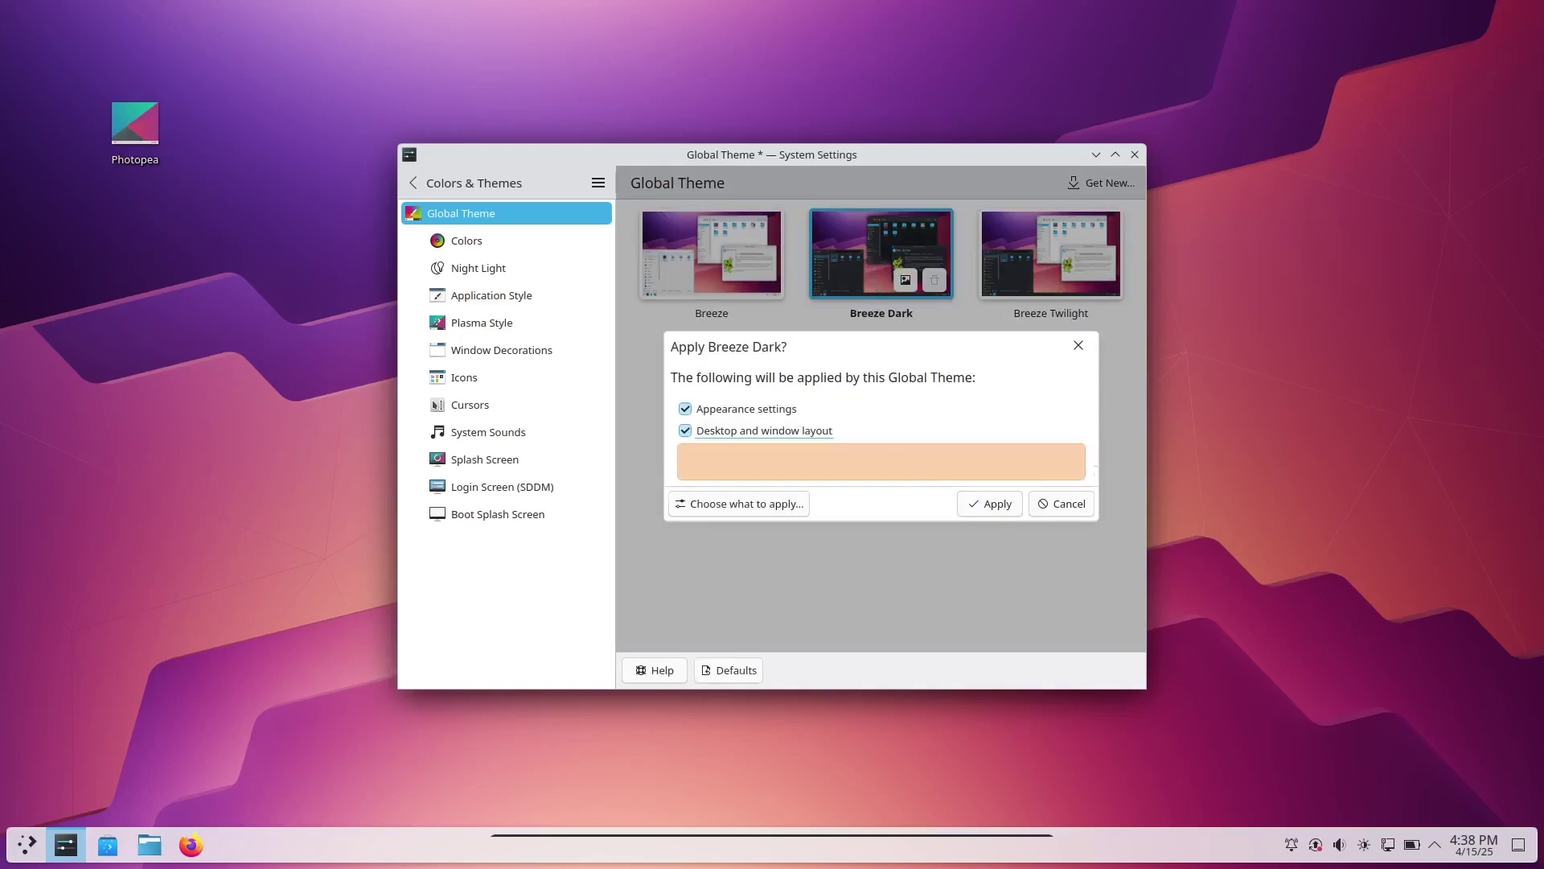
pyautogui.click(990, 502)
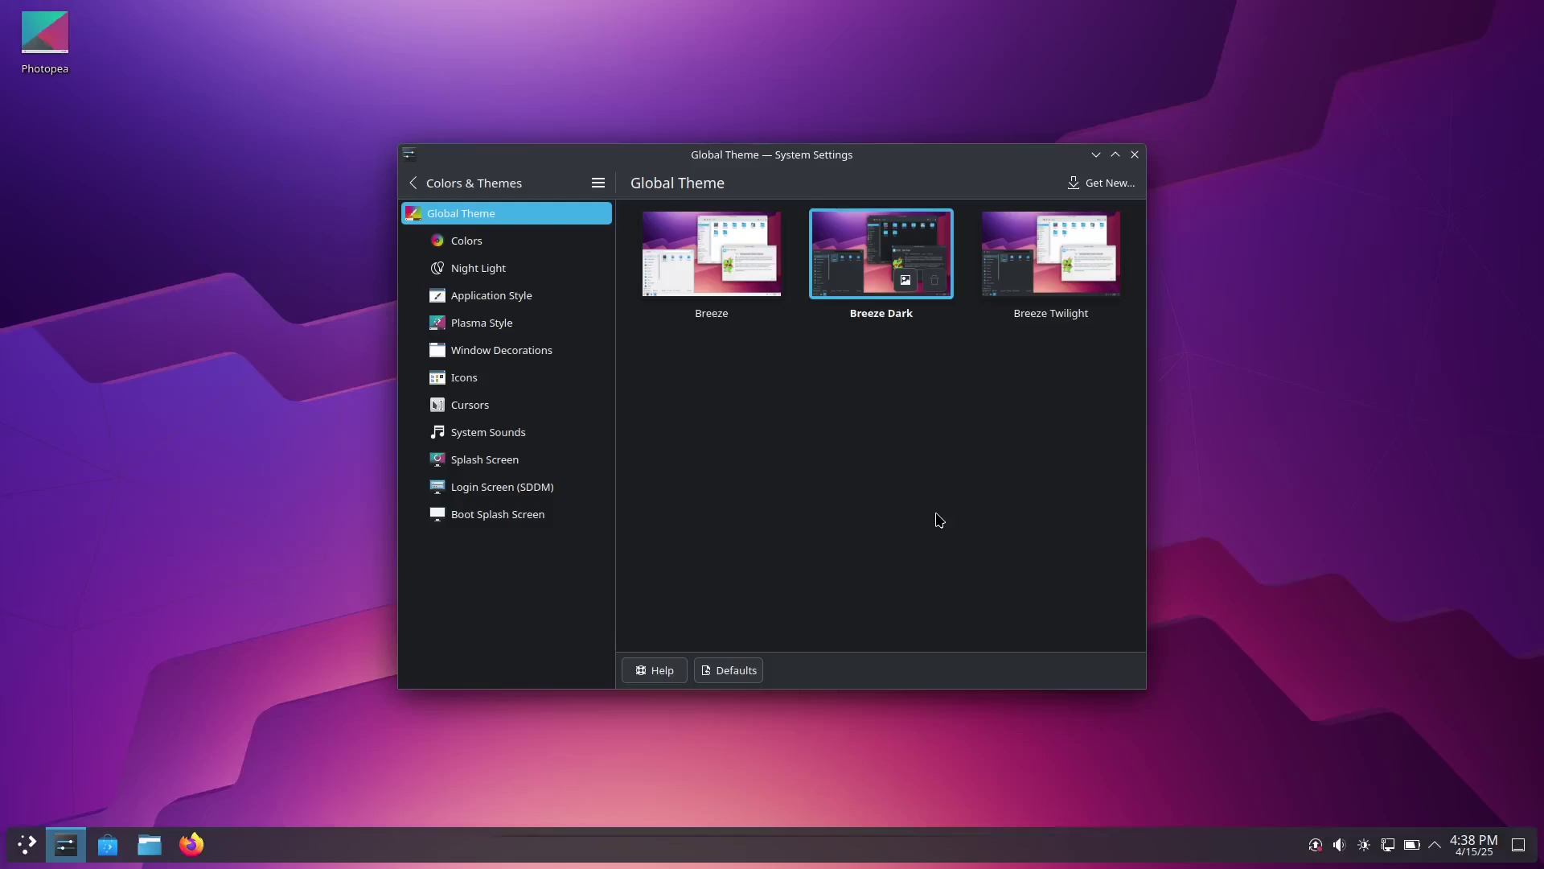
# Try lowering the screen brightness to 51% and raise it back to the maximum.
pyautogui.click(1364, 845)
pyautogui.click(1386, 531)
pyautogui.click(1166, 539)
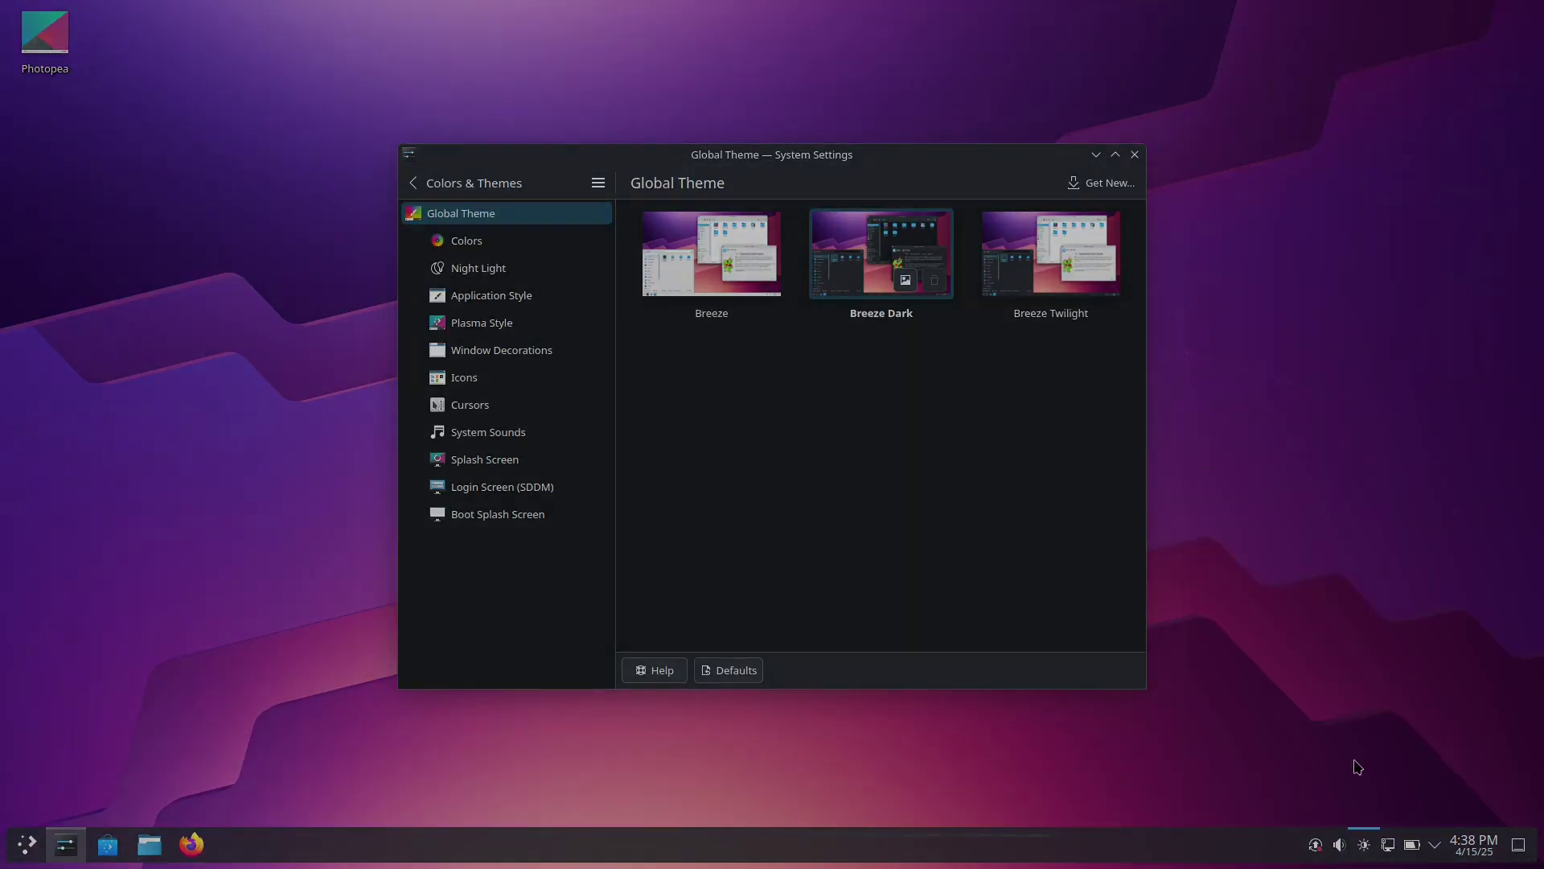
pyautogui.click(1365, 846)
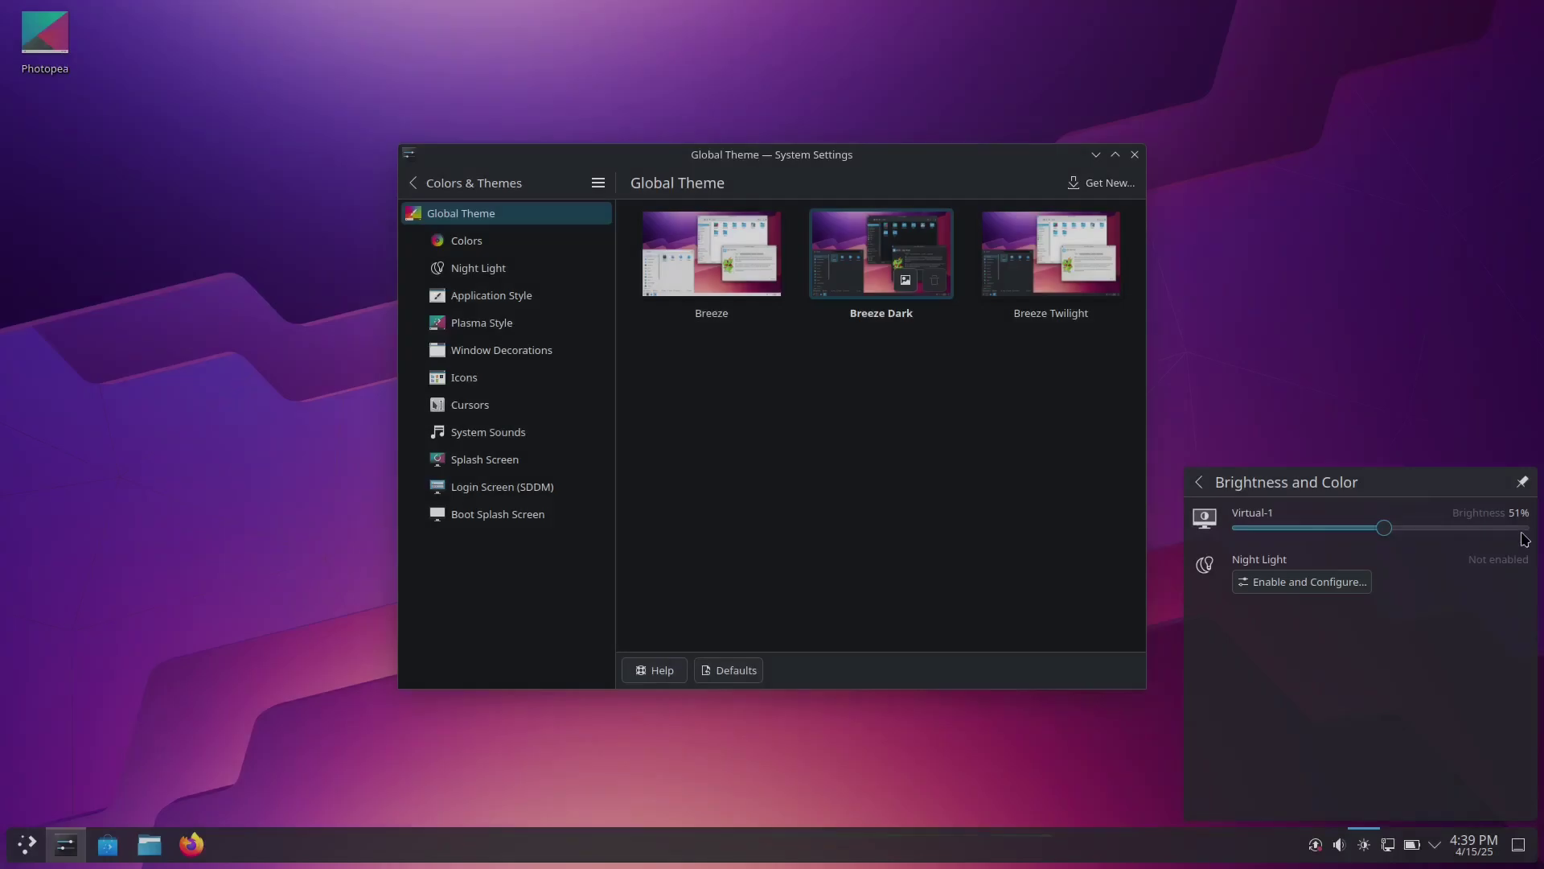
pyautogui.click(1525, 531)
pyautogui.click(1265, 351)
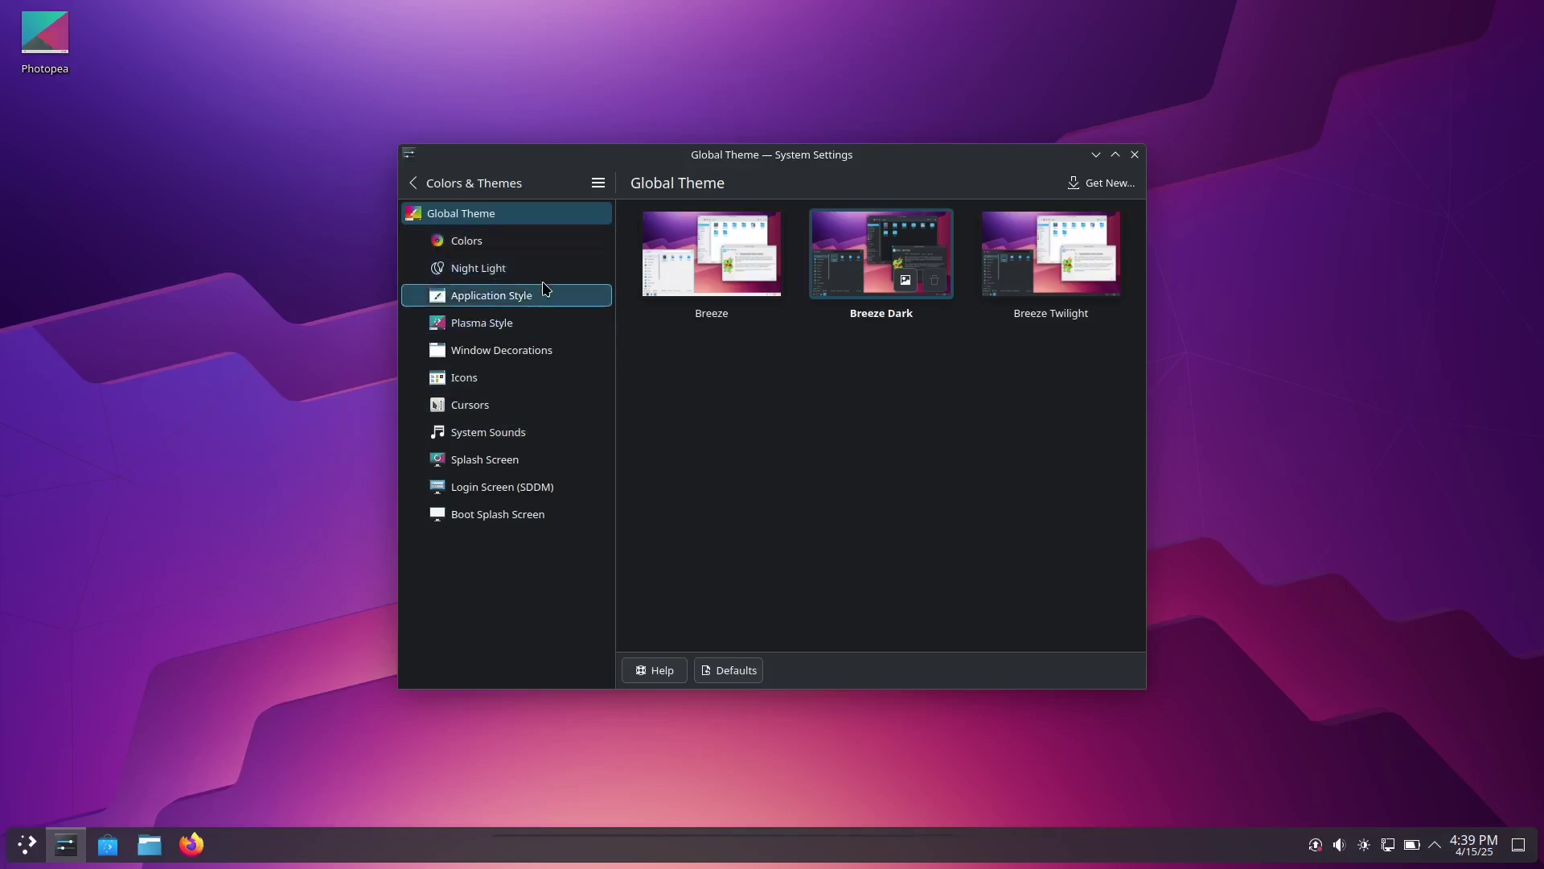
# Look through the Plasma Style, Window Decorations, Icons and Cursors settings under Colors & Themes.
pyautogui.click(560, 322)
pyautogui.click(560, 357)
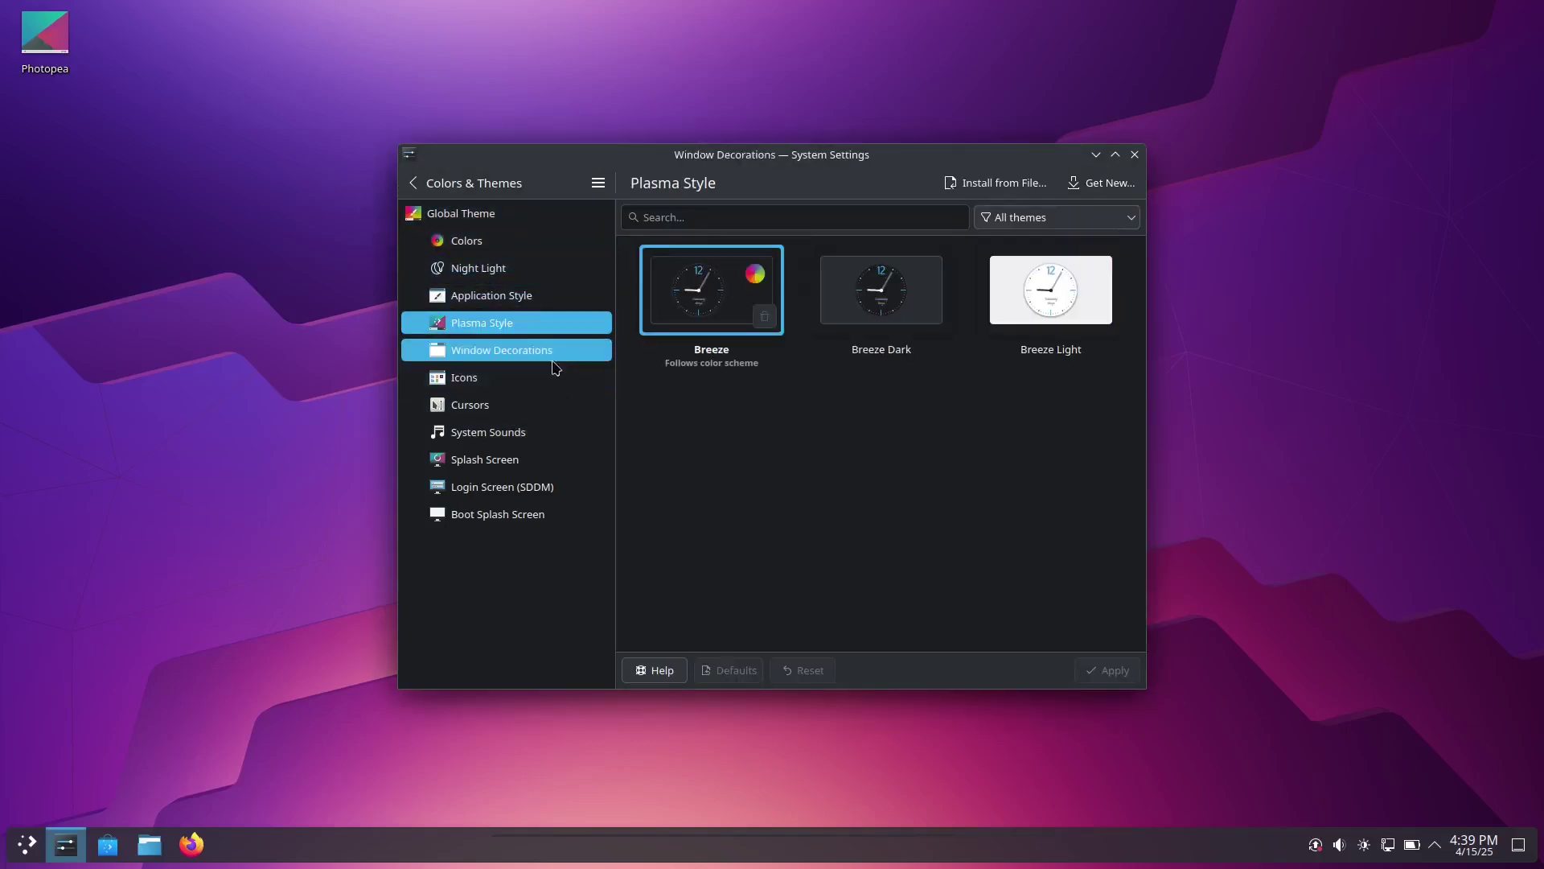
pyautogui.click(537, 382)
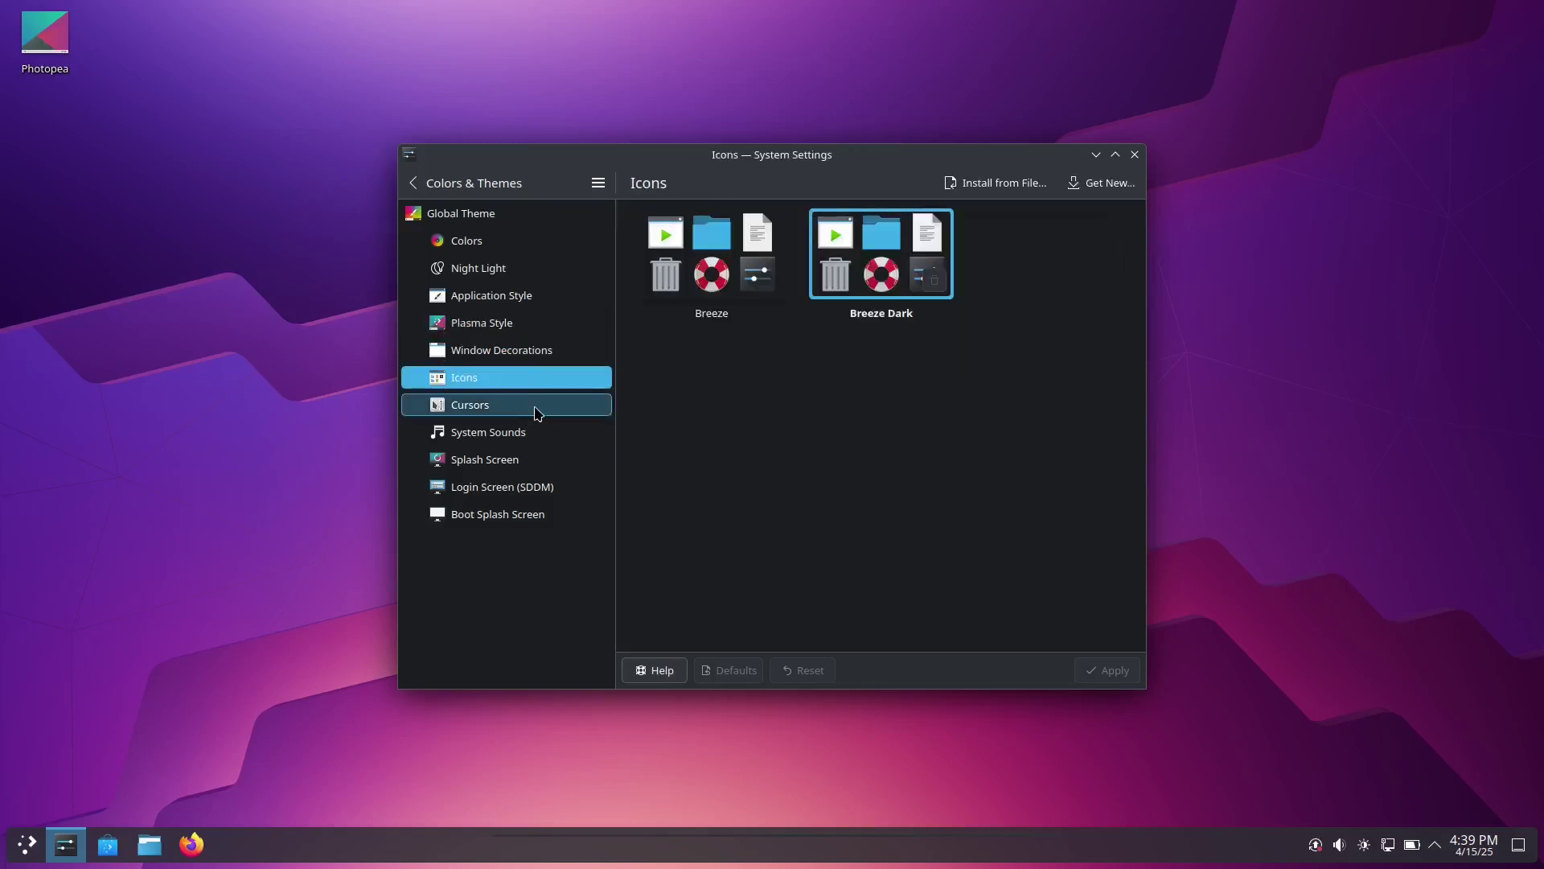
pyautogui.click(533, 413)
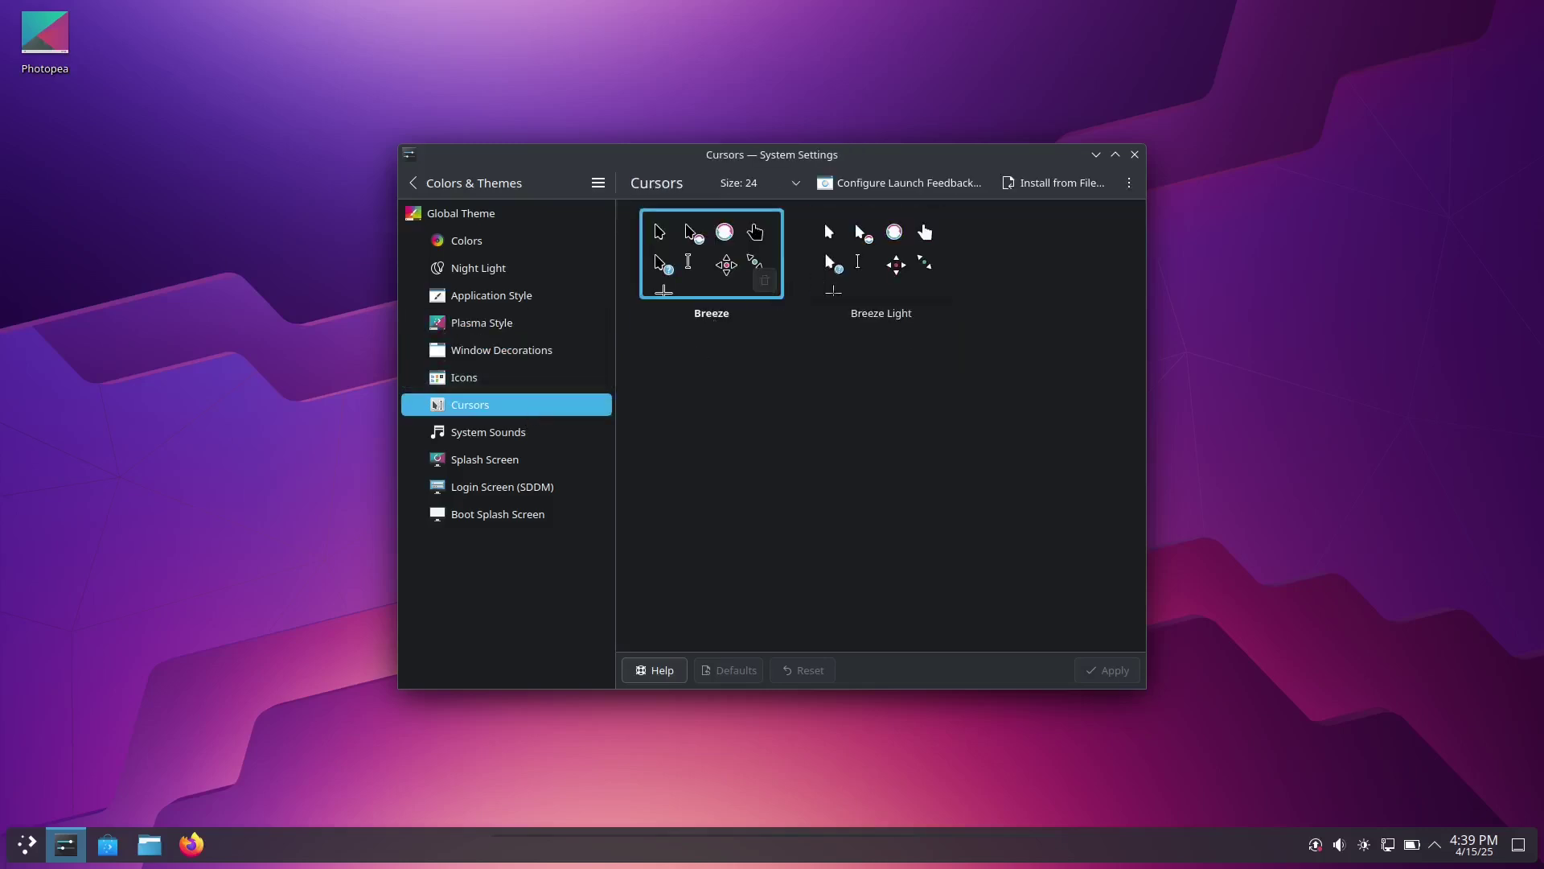
pyautogui.click(1131, 184)
pyautogui.click(1131, 183)
pyautogui.click(1131, 183)
# Download the Candy icons theme and apply it as the icon theme, checking its look in the application launcher.
pyautogui.click(537, 378)
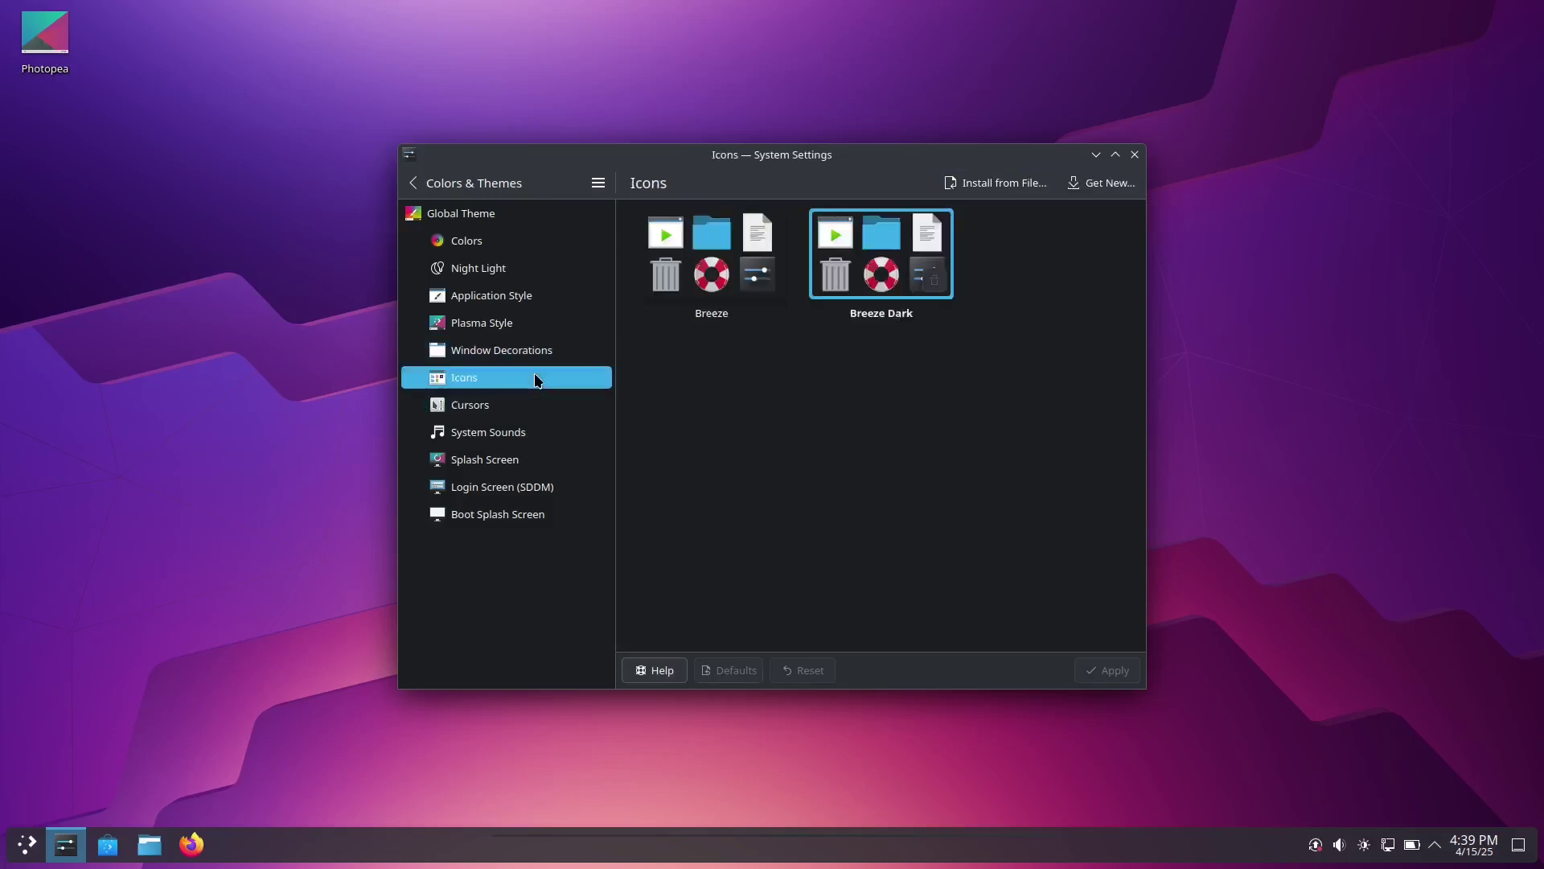
pyautogui.click(1110, 185)
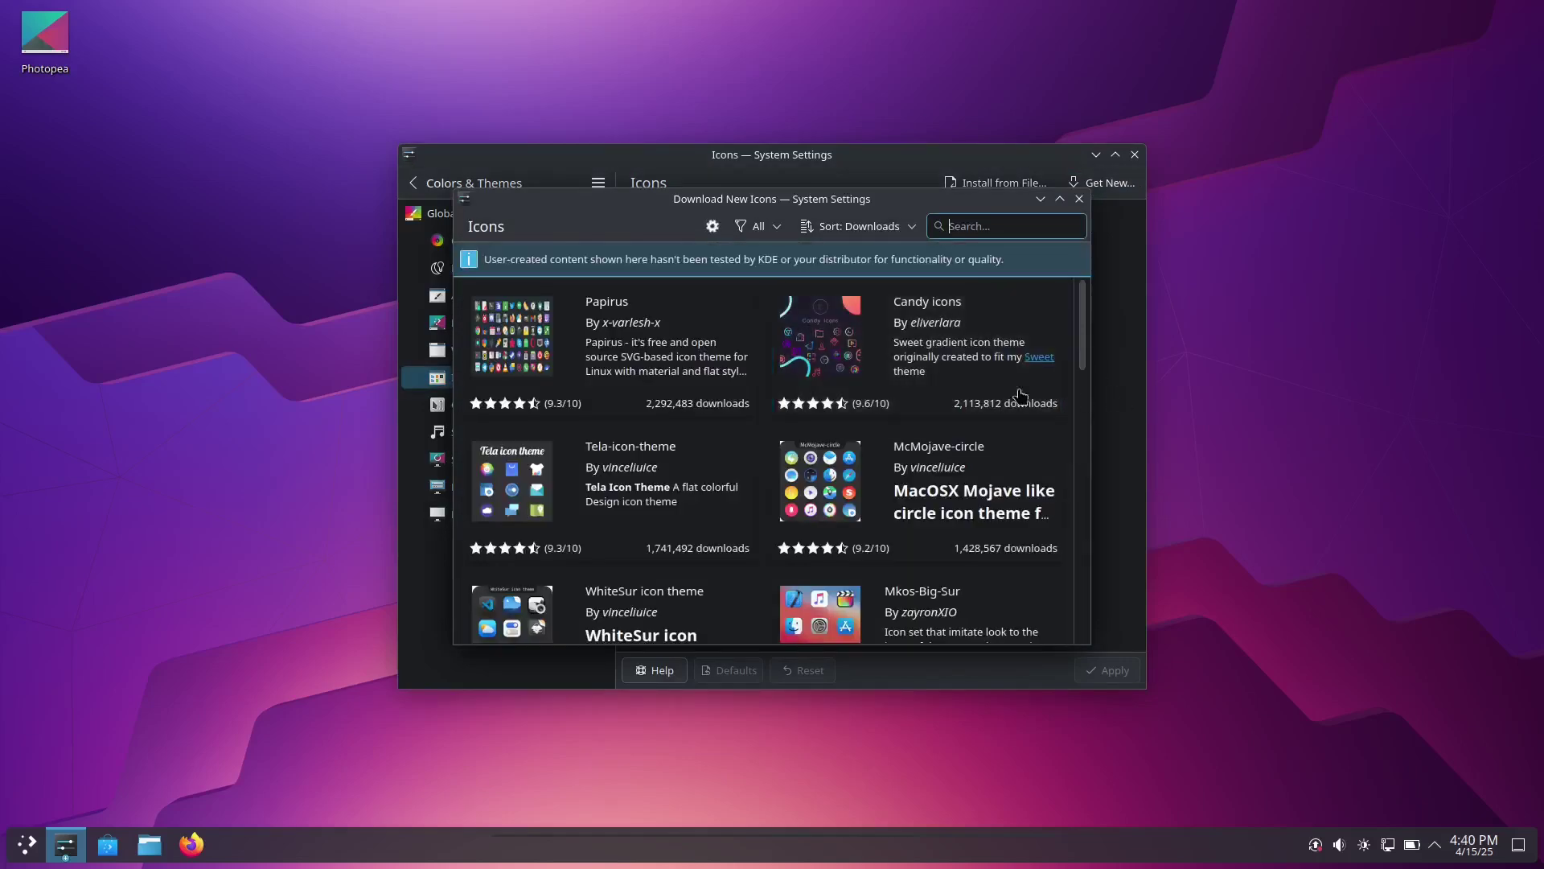
pyautogui.moveTo(933, 354)
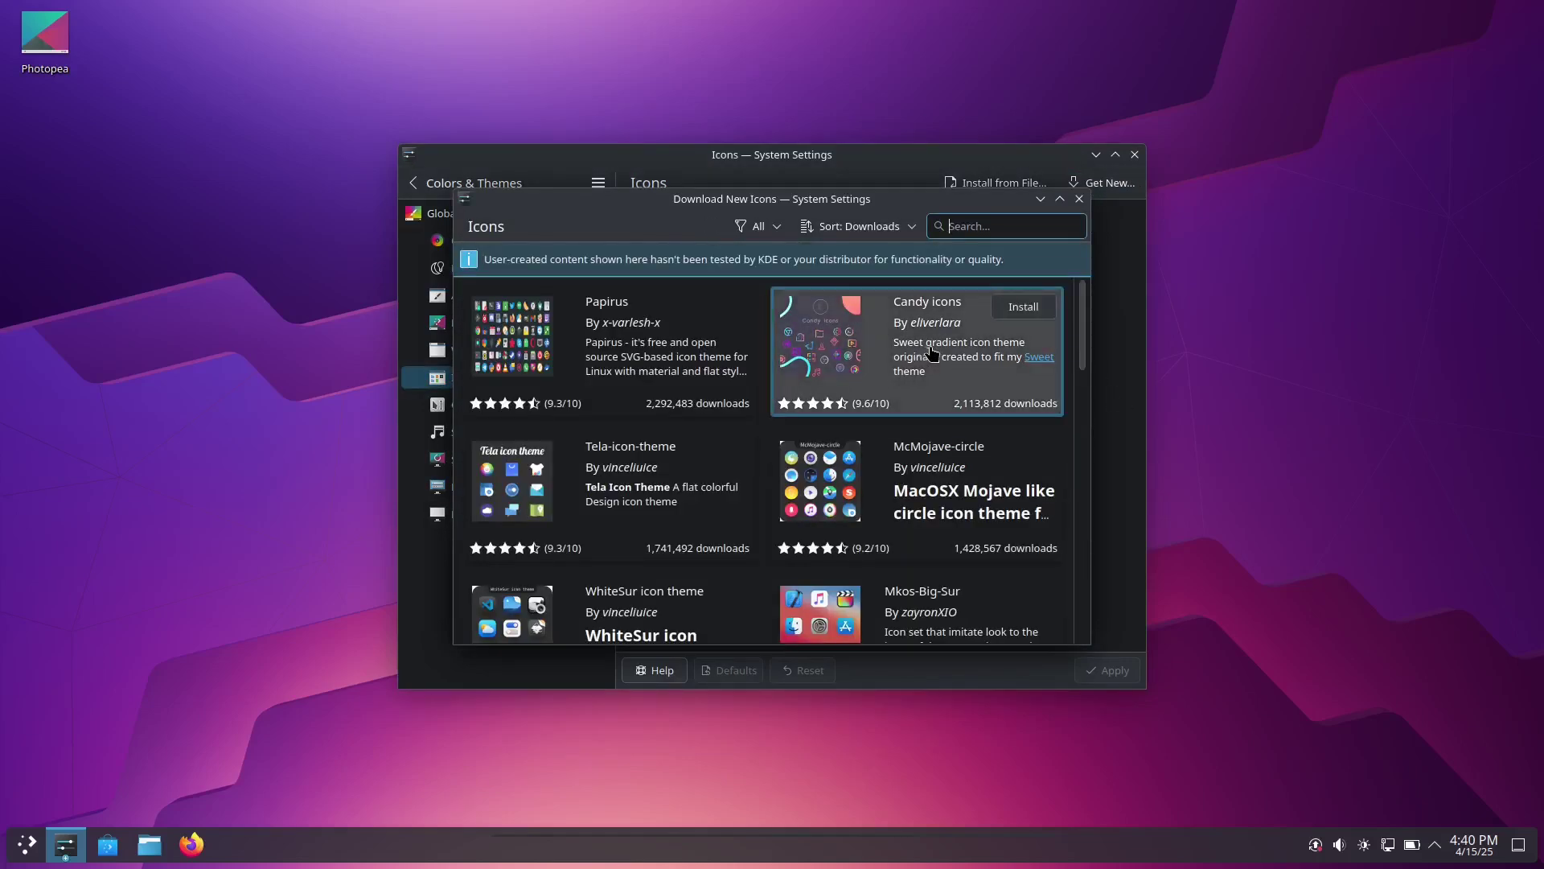
pyautogui.click(1023, 307)
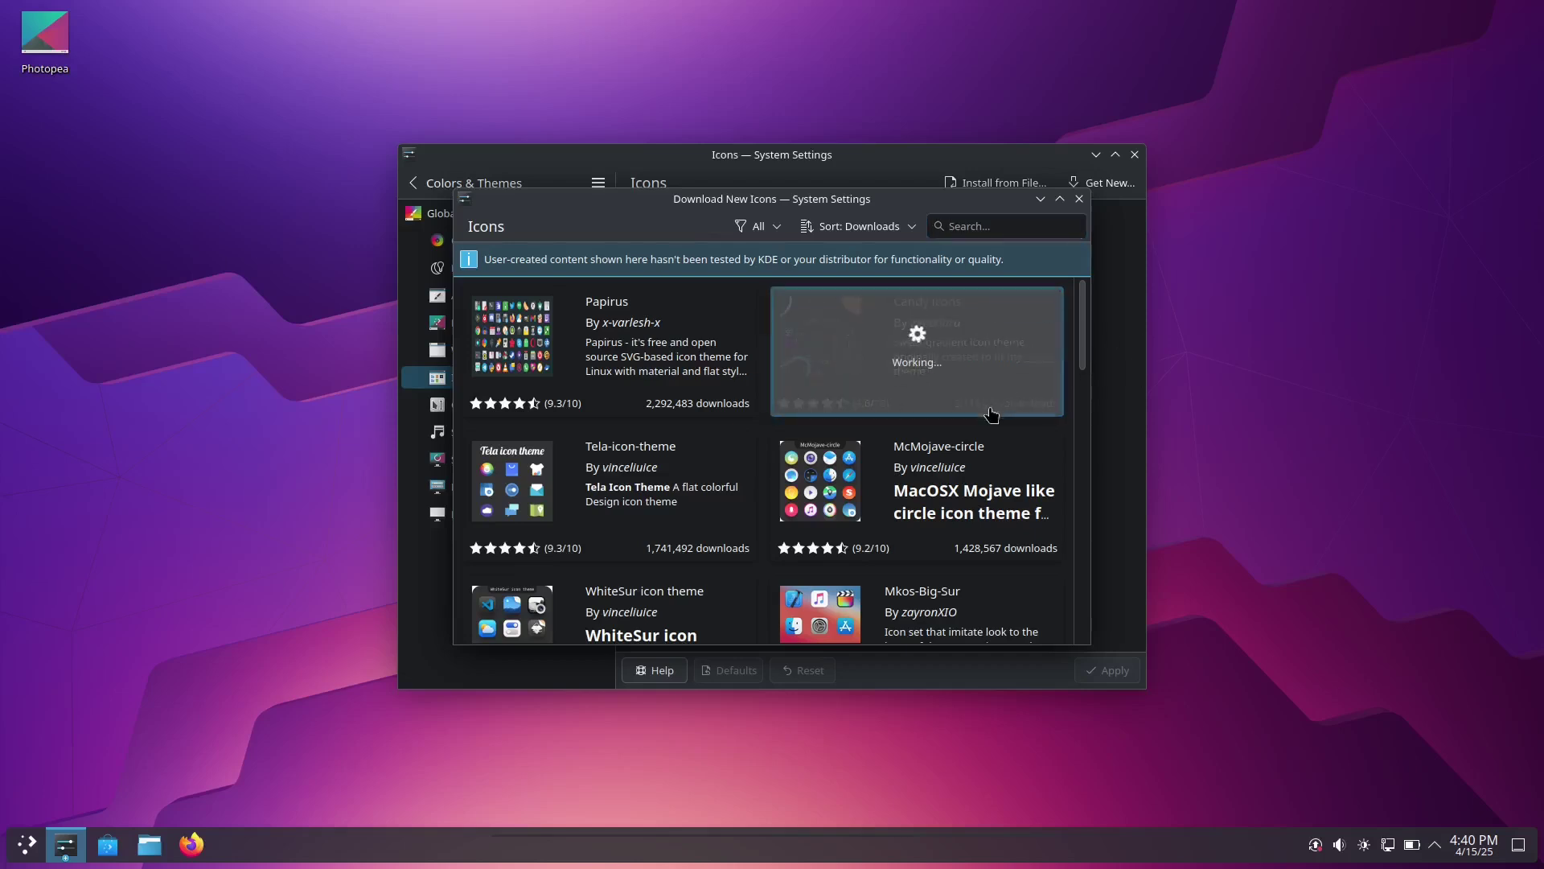
pyautogui.click(1080, 199)
pyautogui.click(1043, 276)
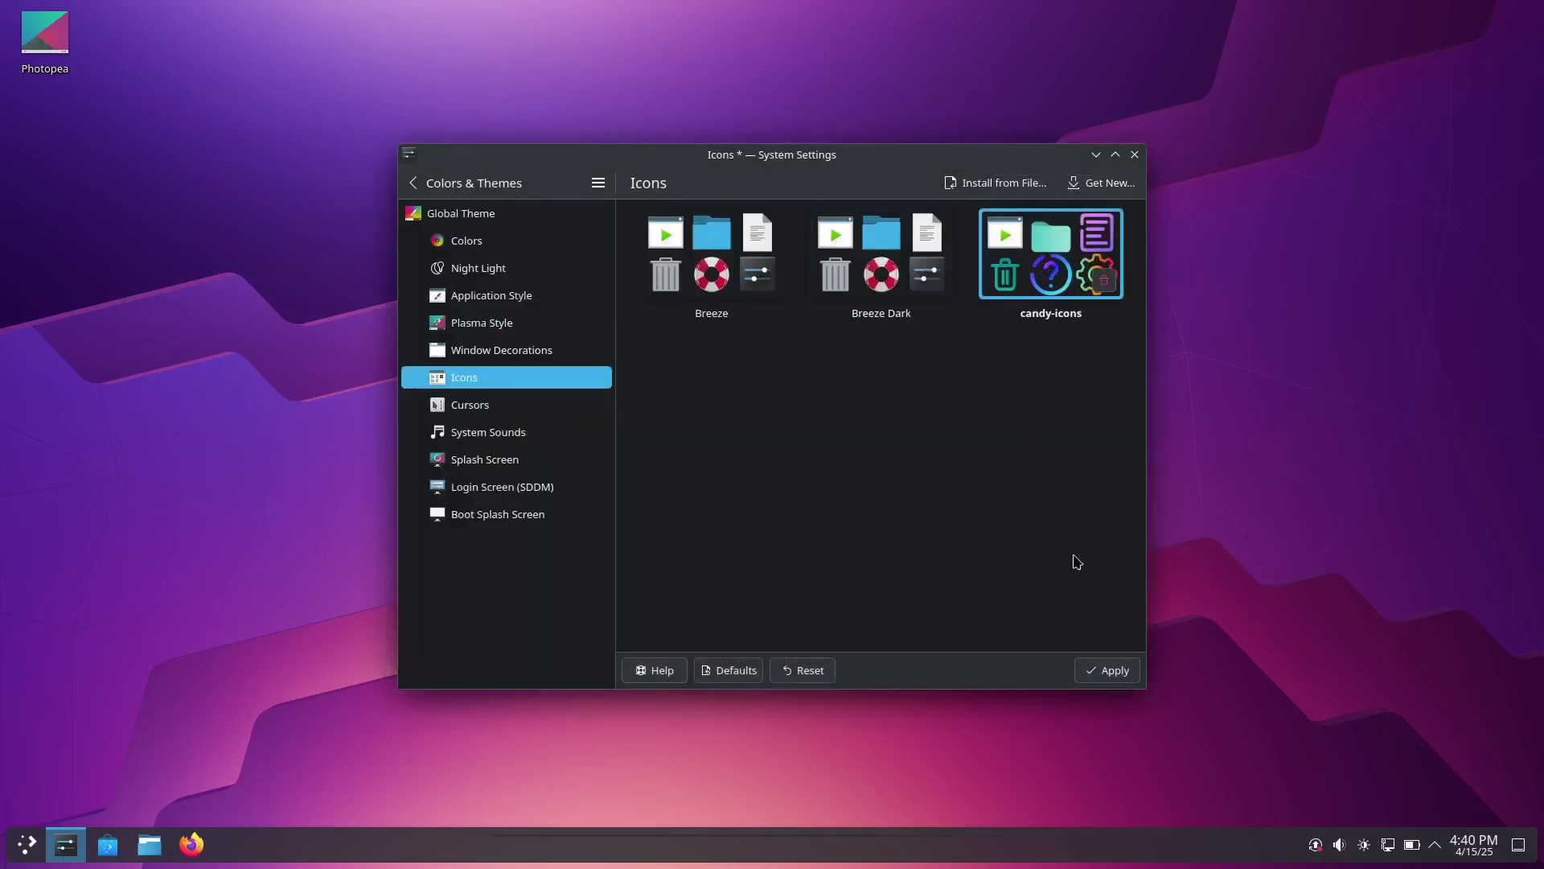
pyautogui.click(1122, 678)
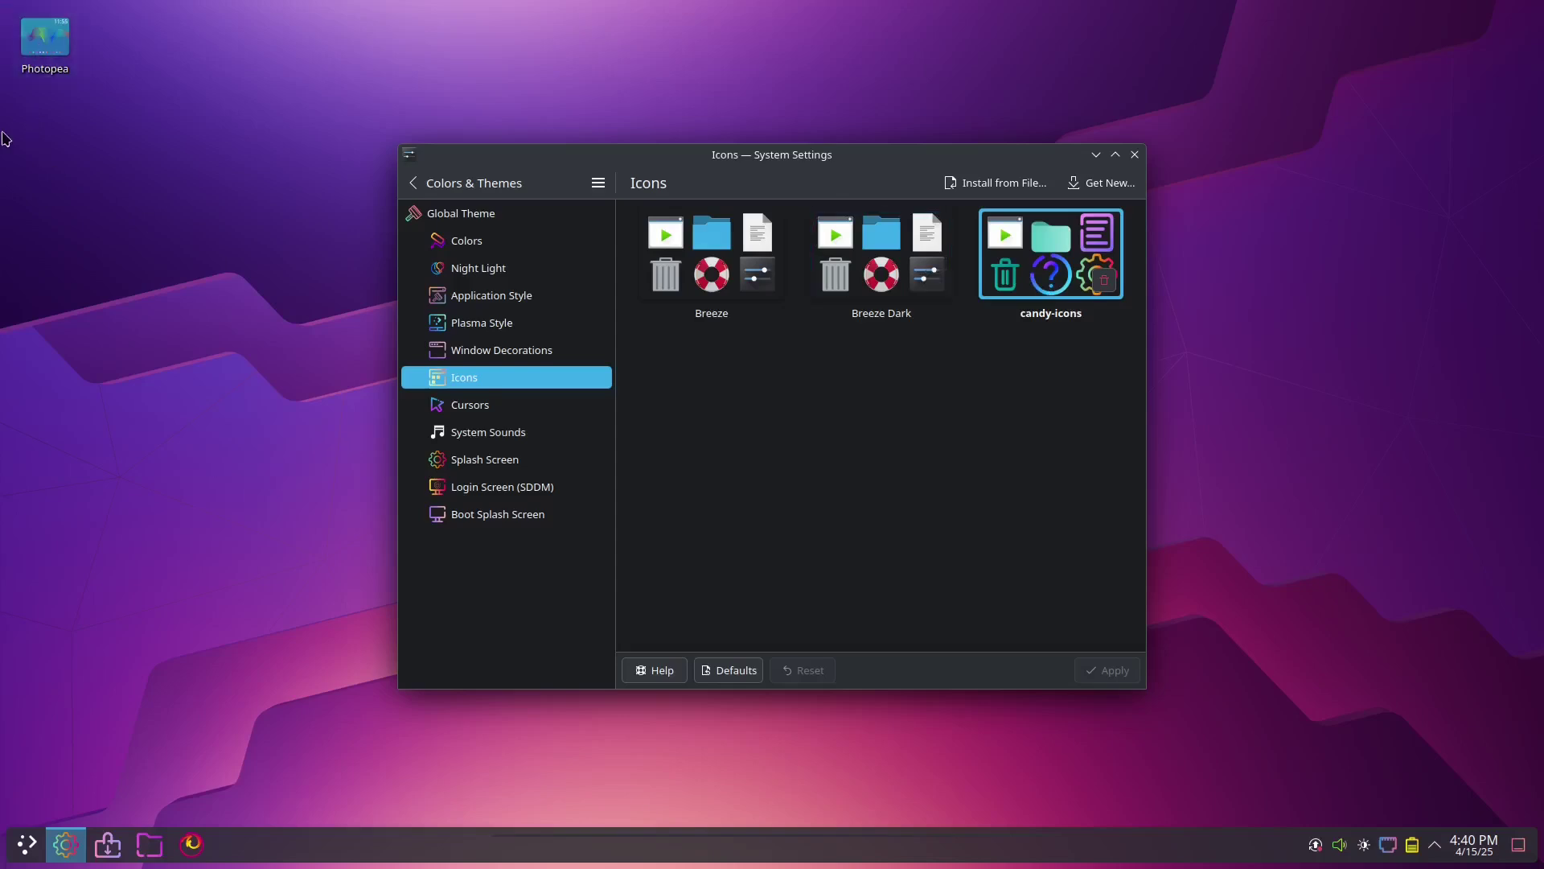
pyautogui.click(27, 843)
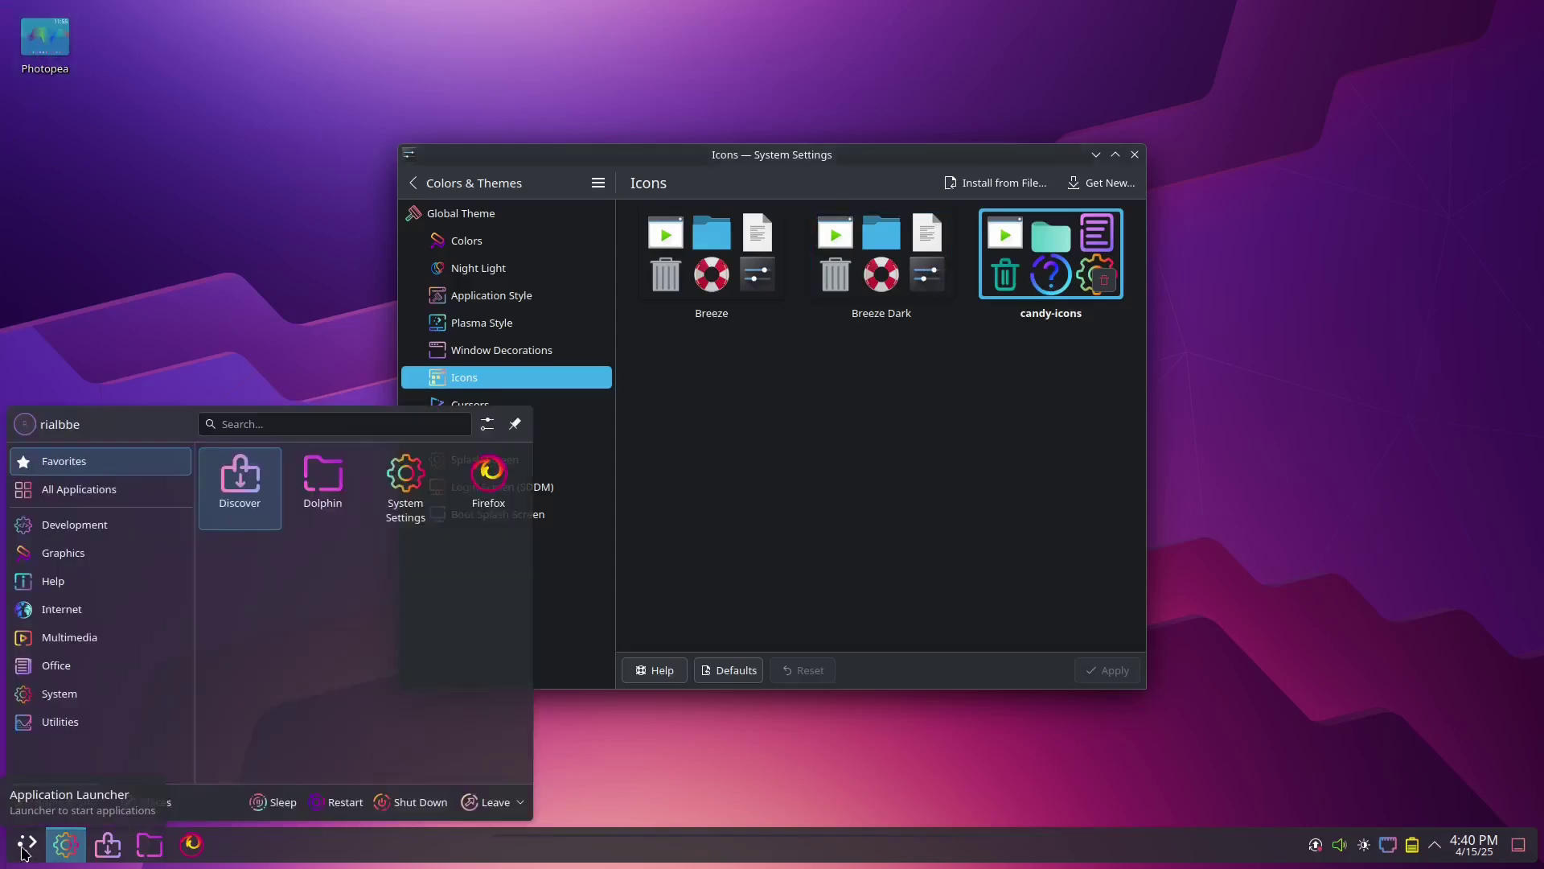
pyautogui.click(27, 843)
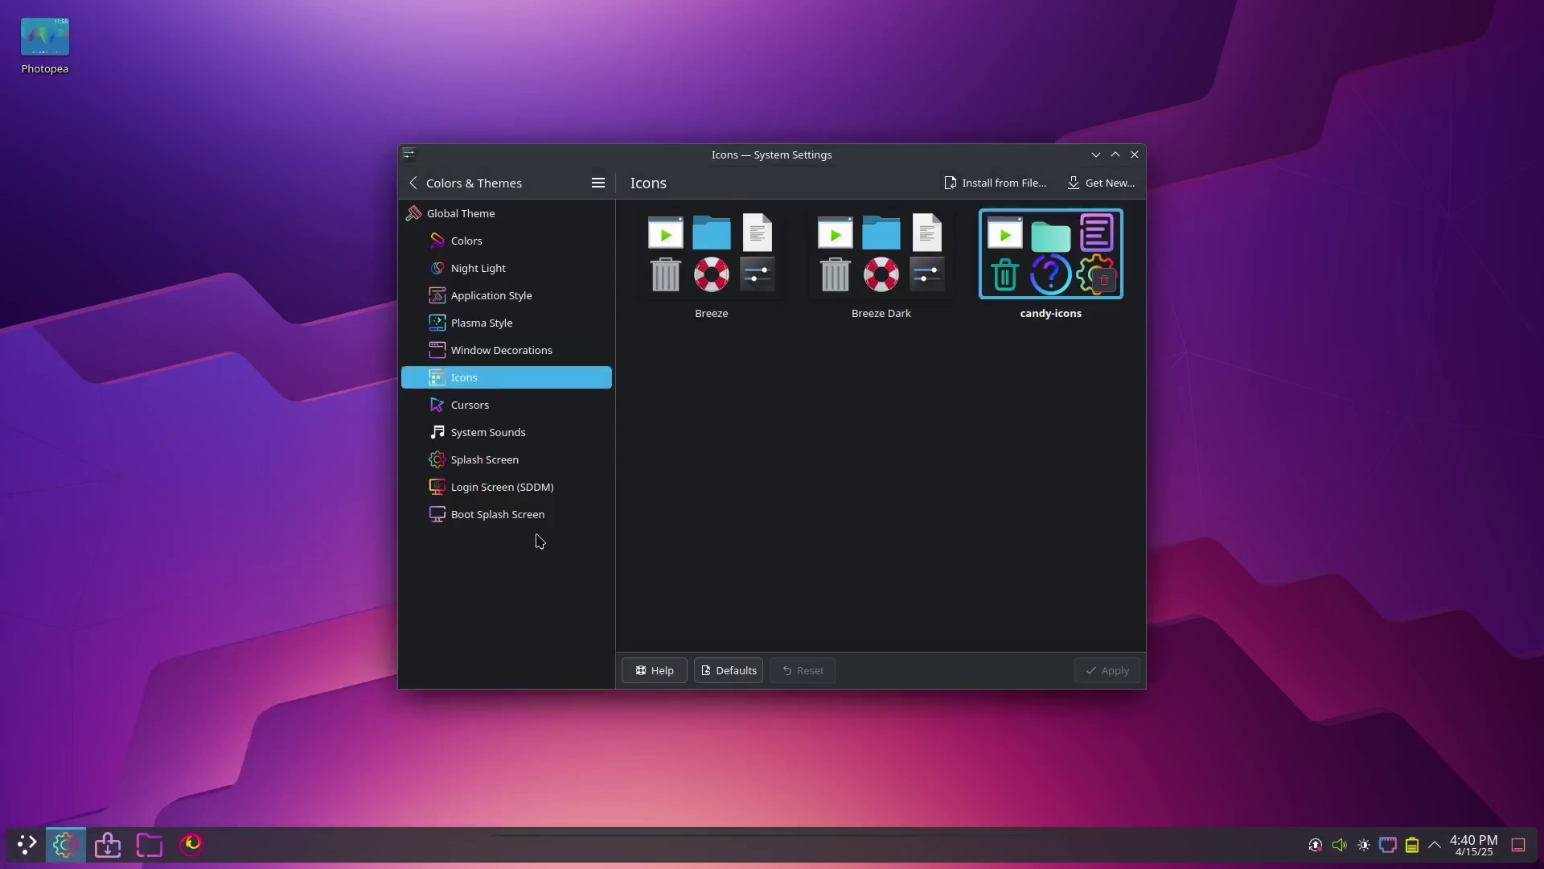
# Download the Sweet cursors theme, apply it as the cursor theme, and close System Settings.
pyautogui.click(507, 406)
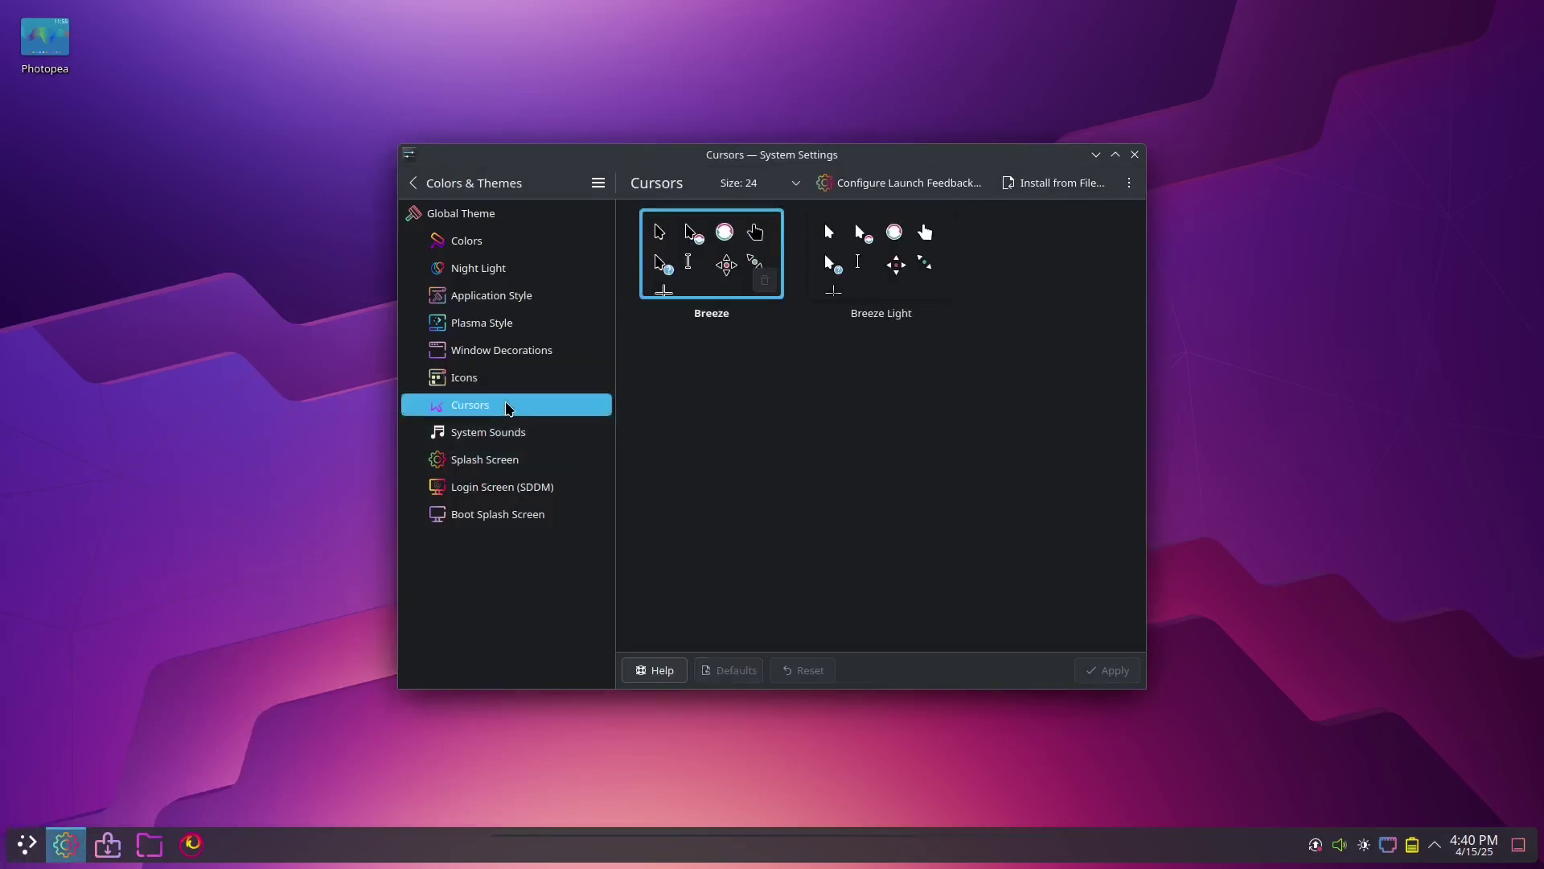
pyautogui.click(1131, 185)
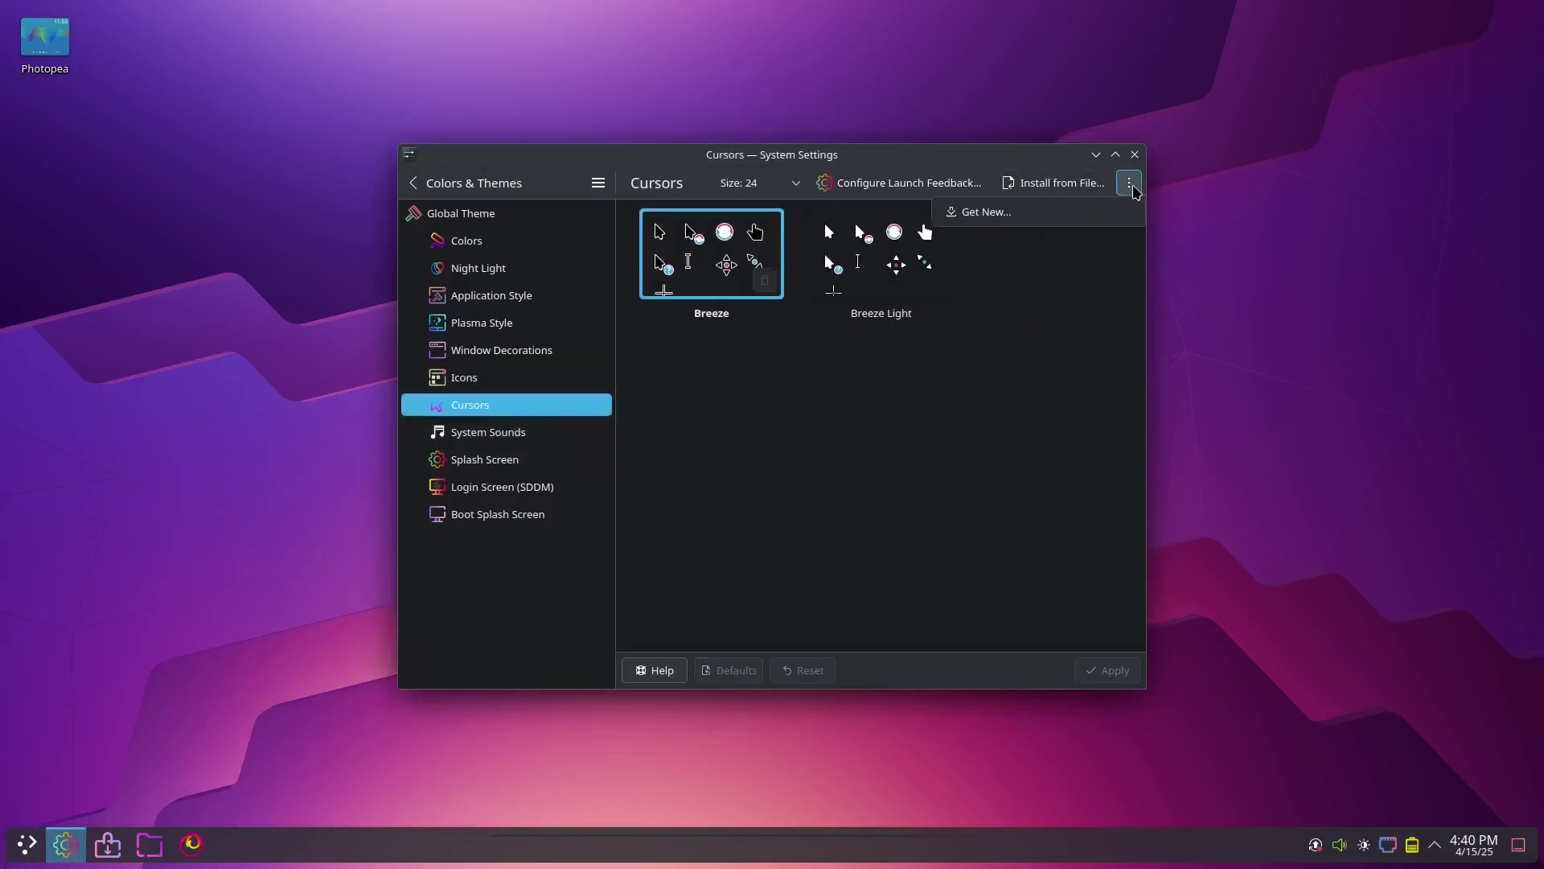
pyautogui.click(1089, 213)
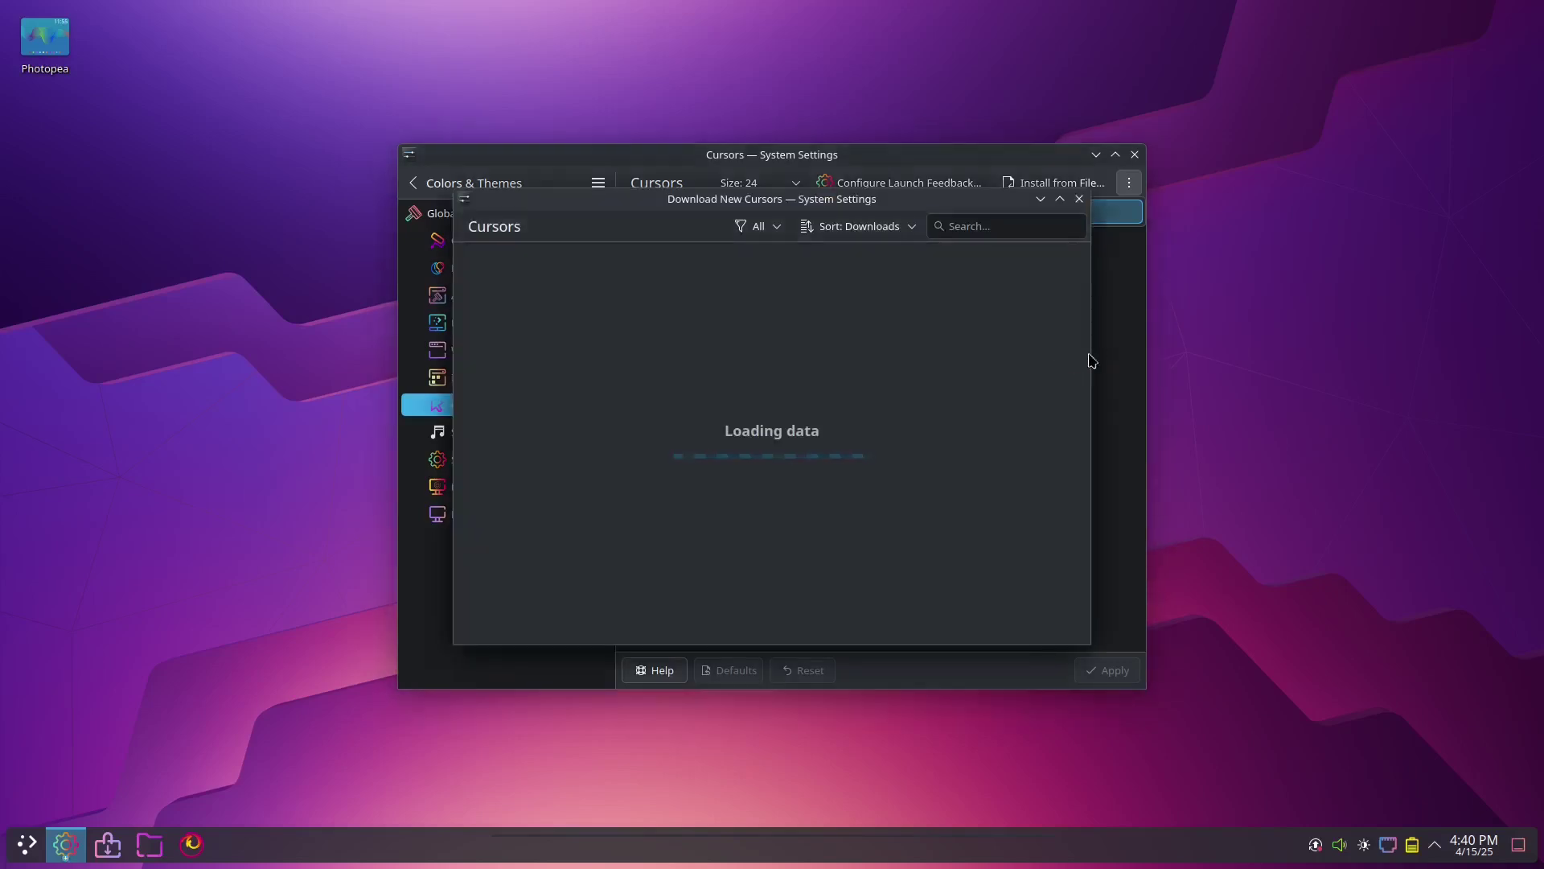
pyautogui.click(831, 338)
pyautogui.click(1046, 274)
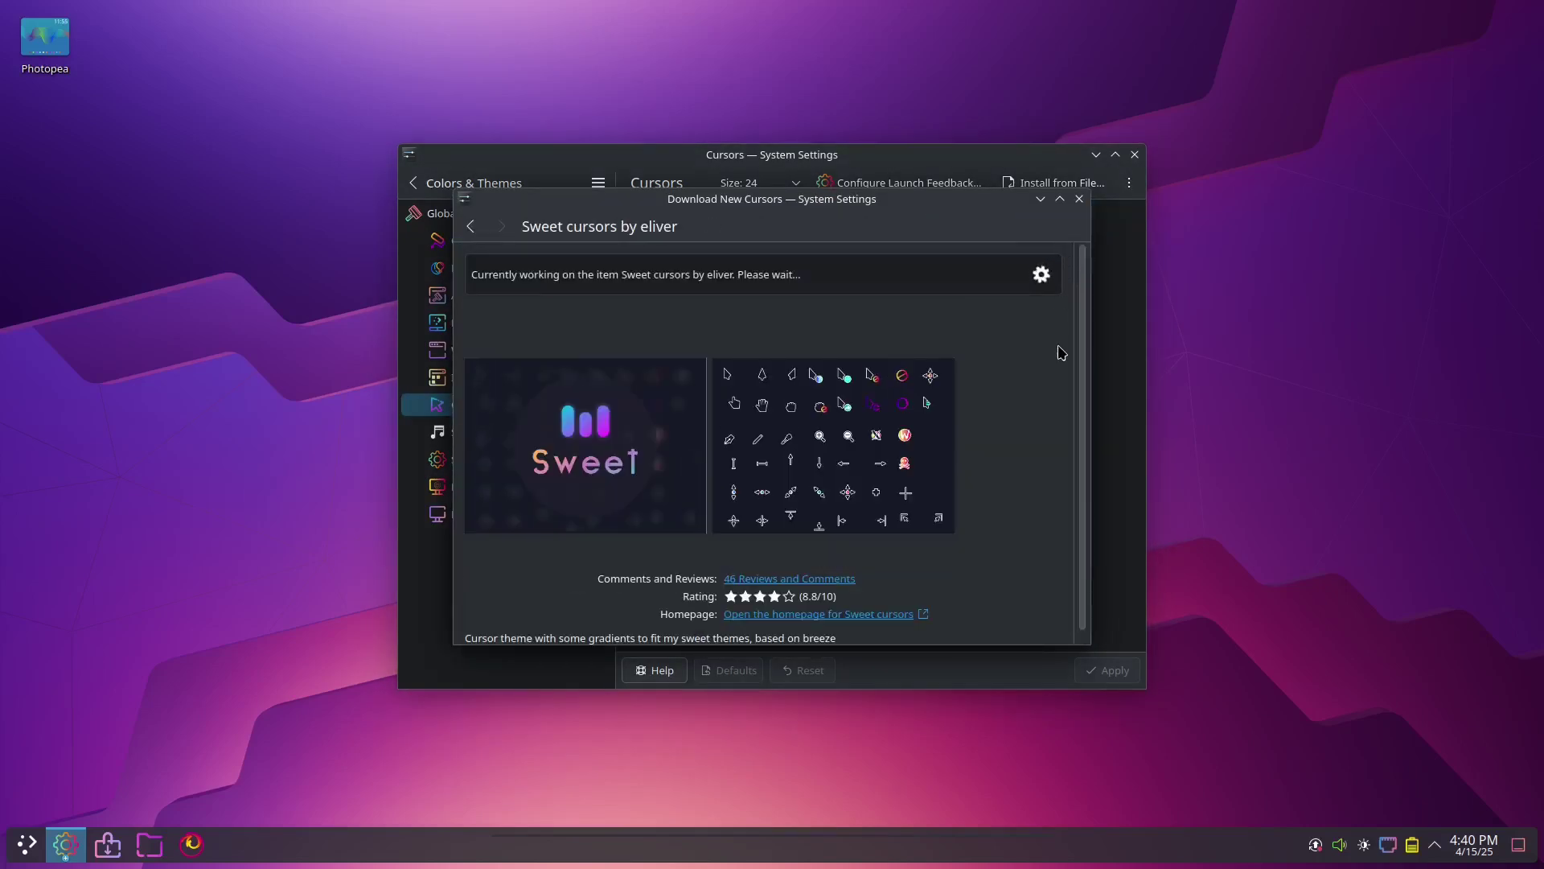
pyautogui.click(1080, 199)
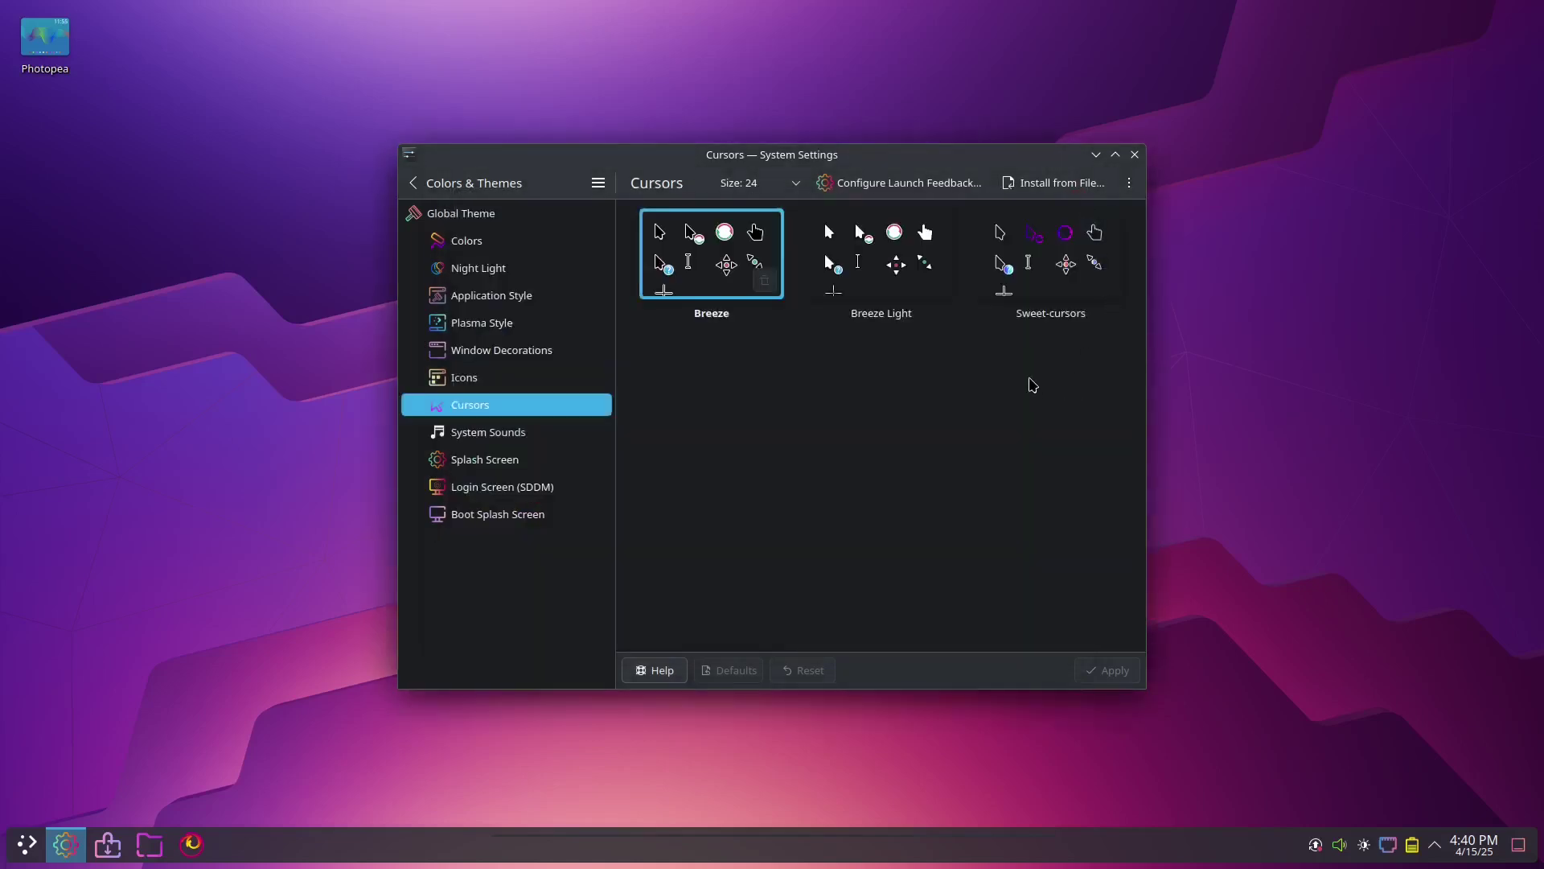
pyautogui.click(1050, 312)
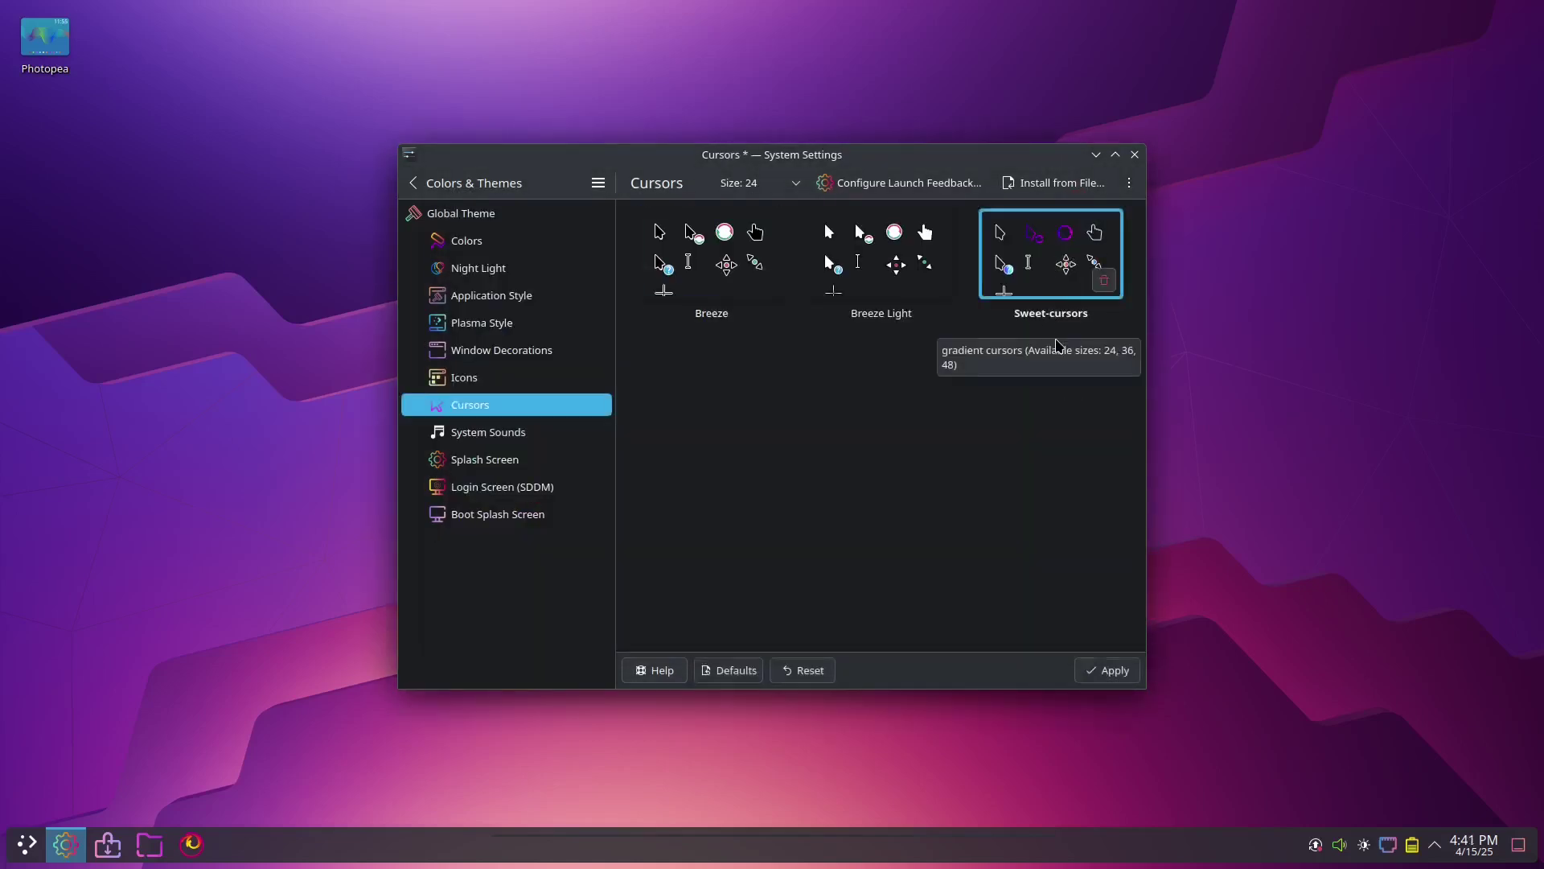
pyautogui.click(1110, 669)
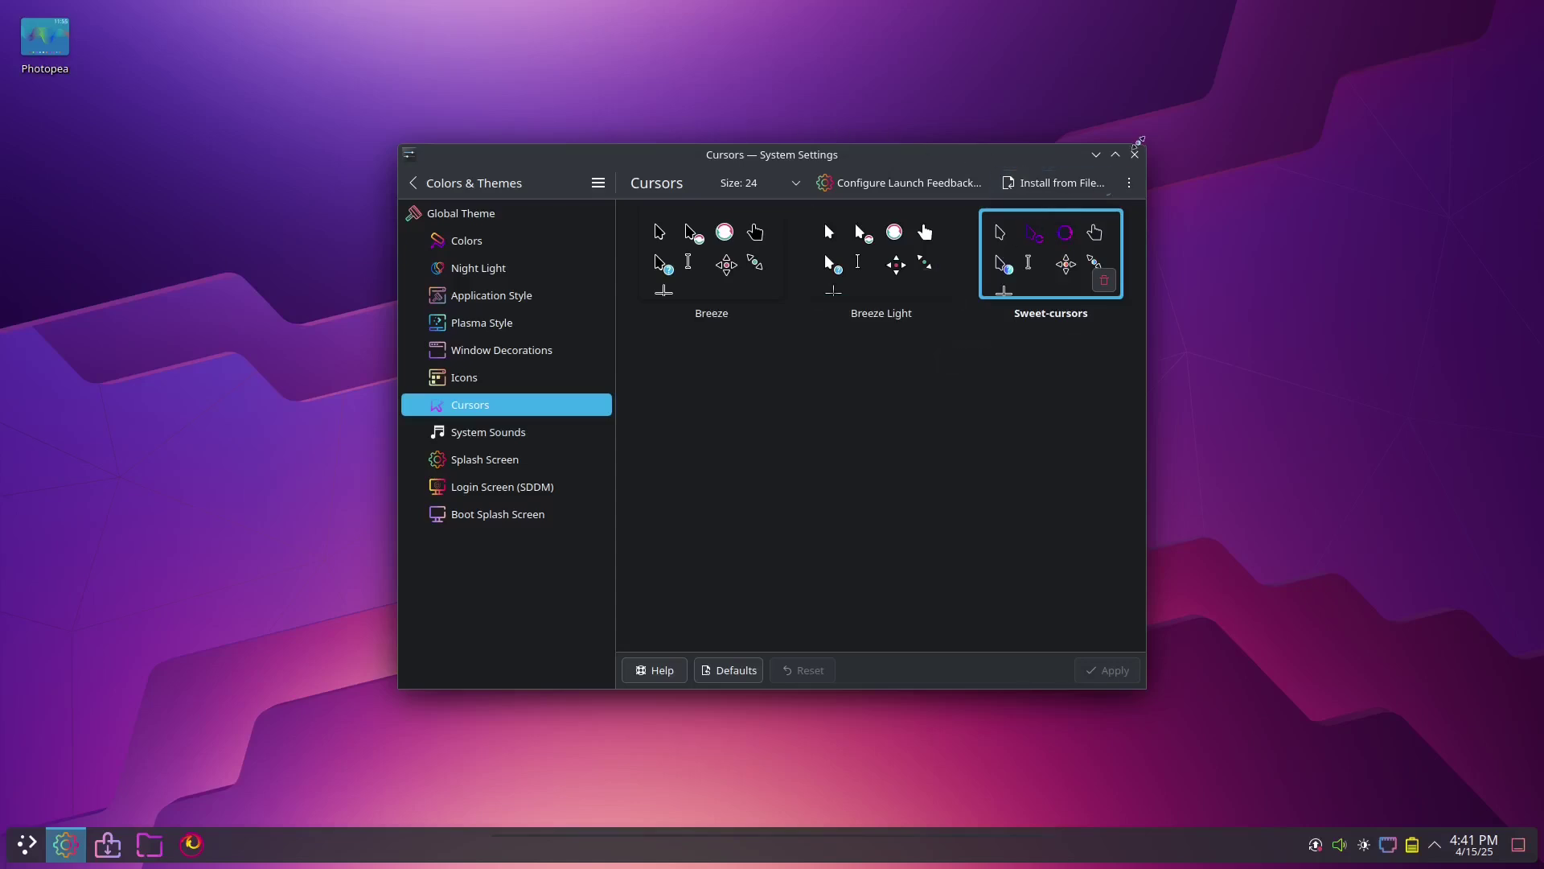
pyautogui.click(1135, 156)
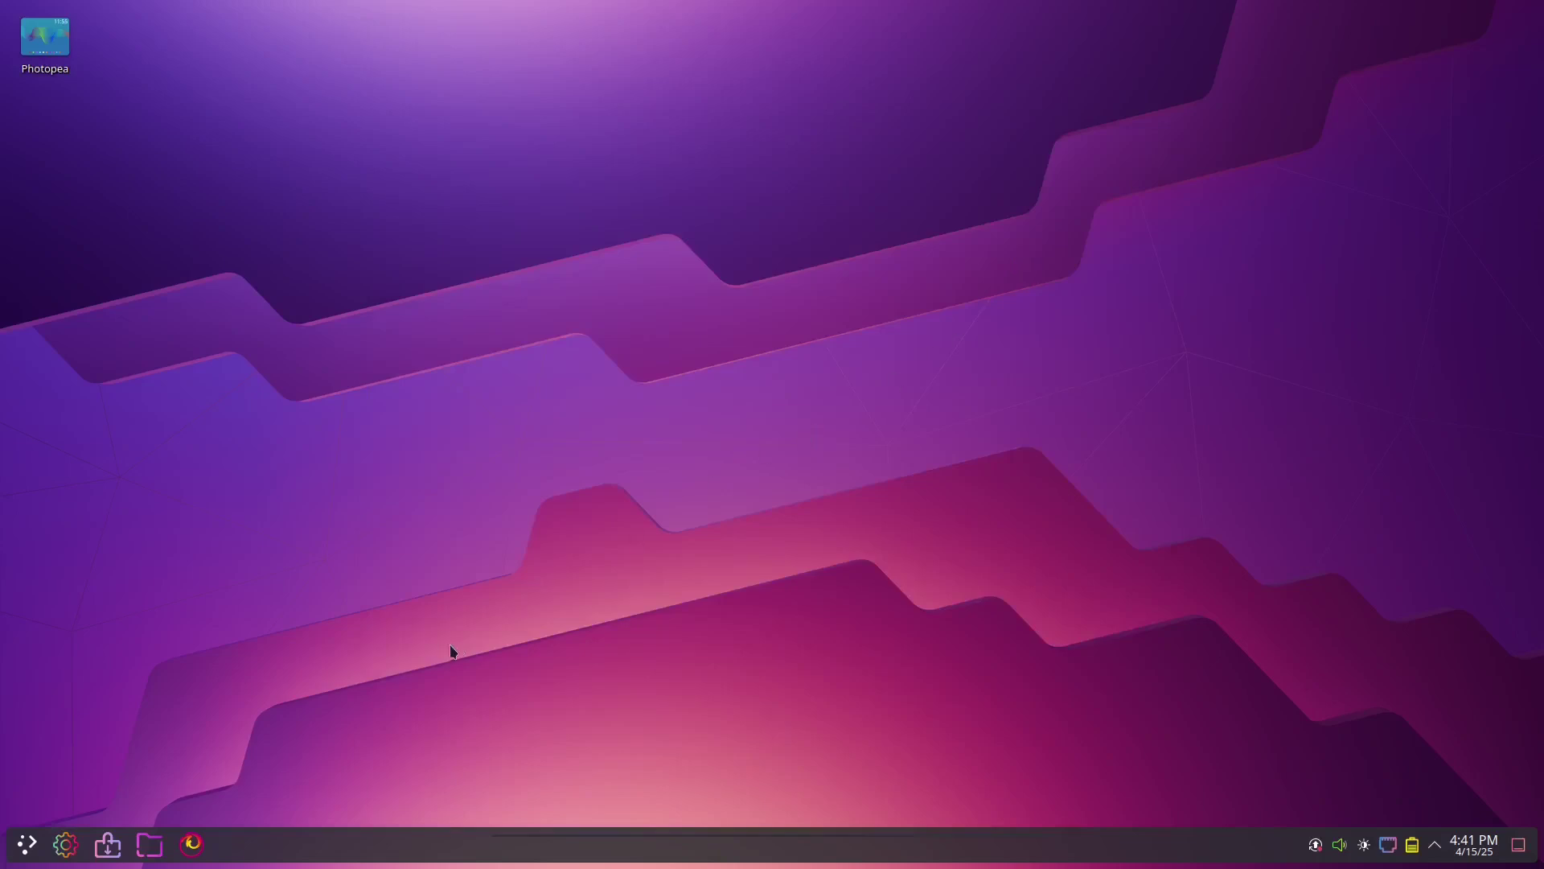
# Reopen System Settings, look through its list of categories, and close it.
pyautogui.click(65, 844)
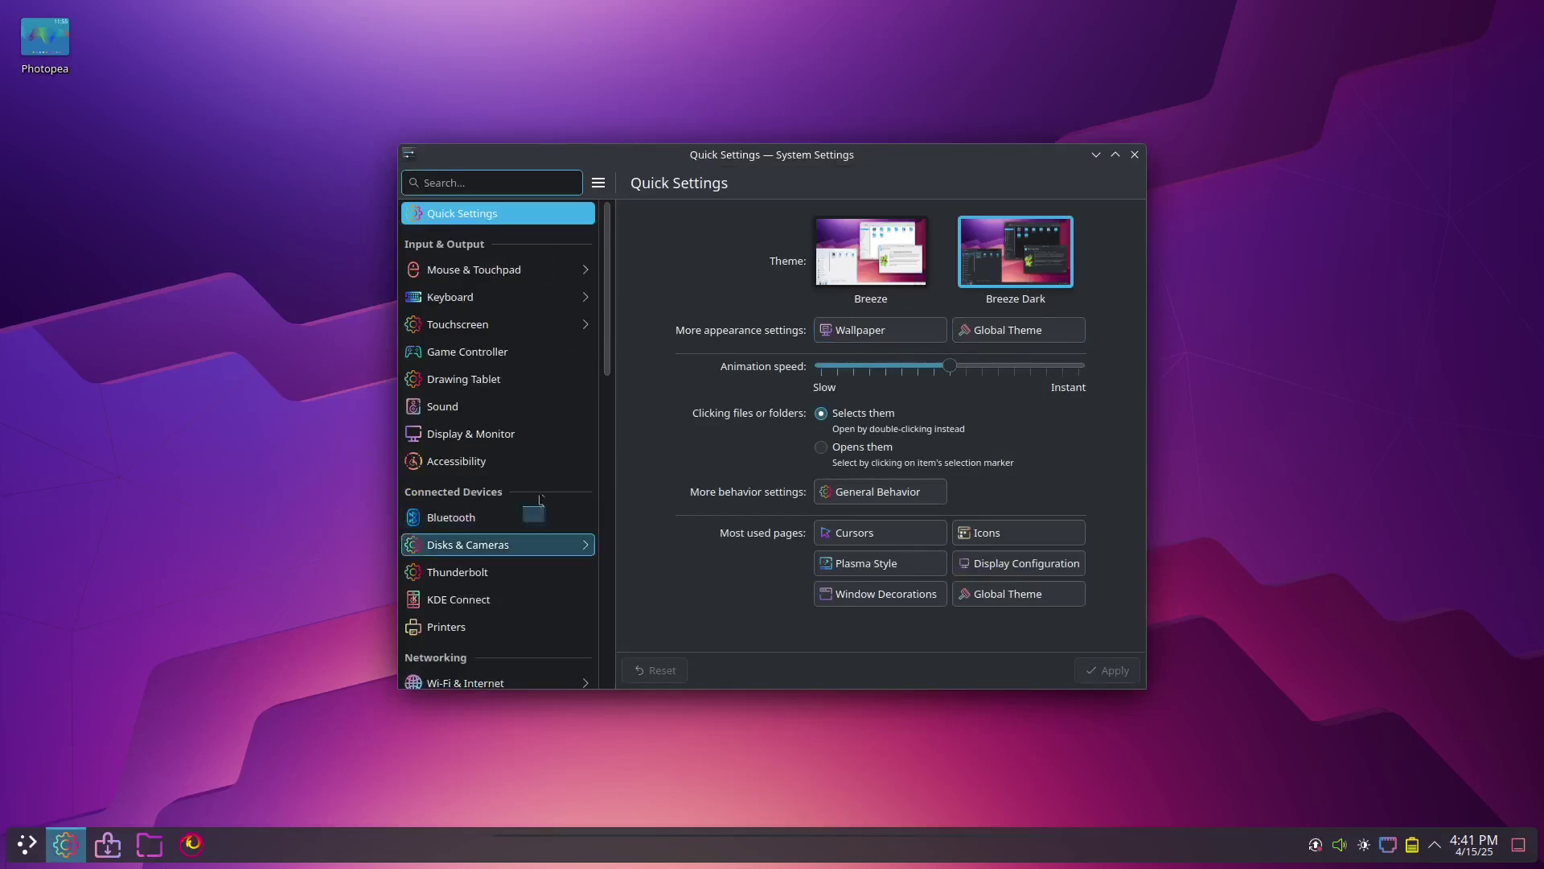
pyautogui.scroll(-10, 604, 326)
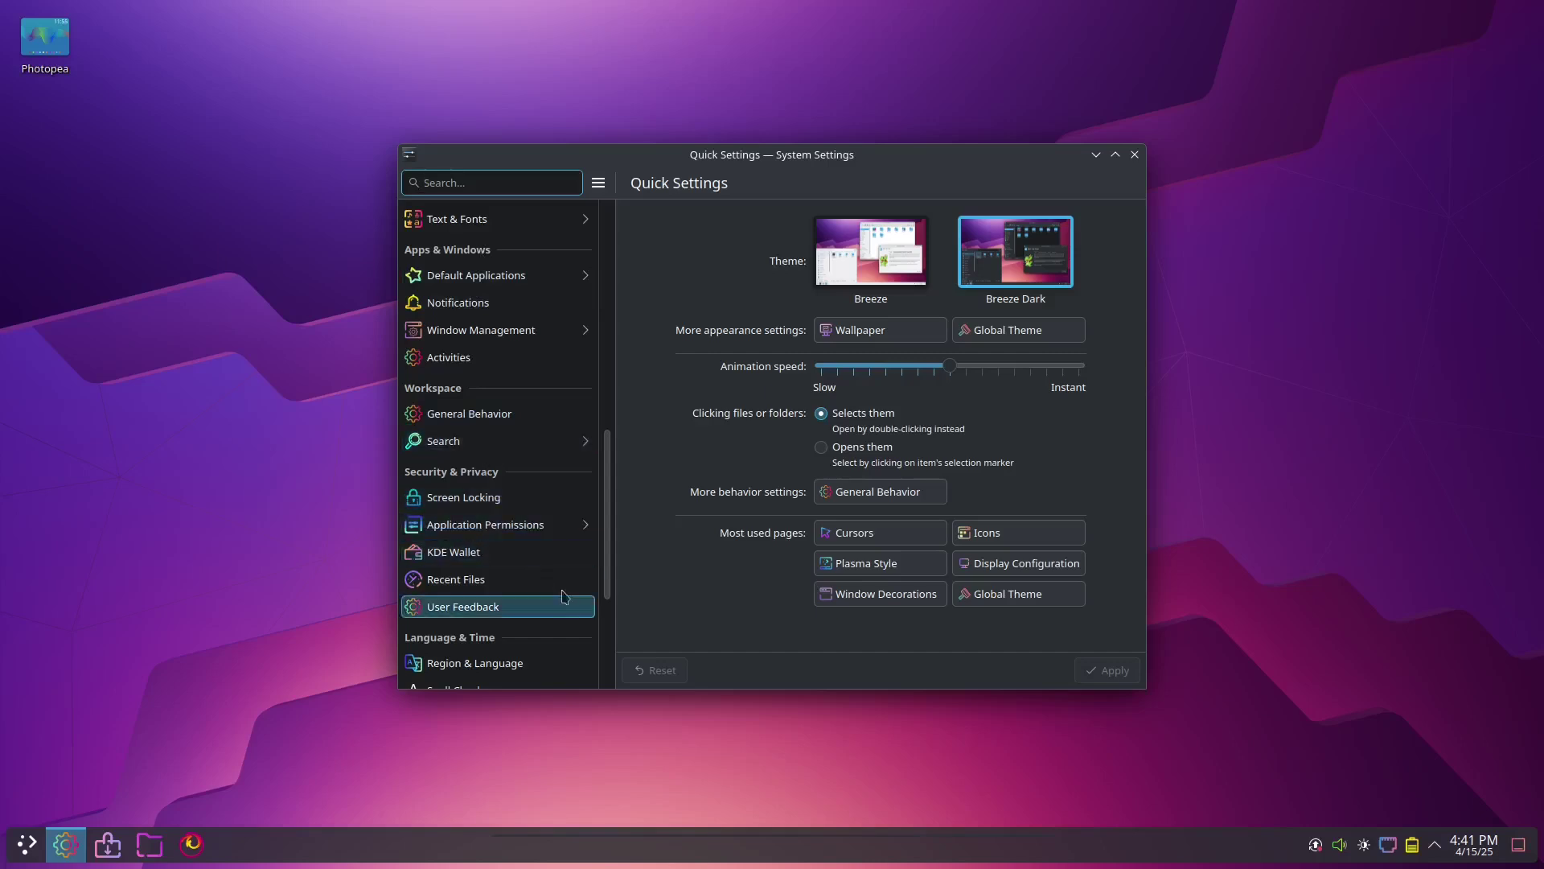
pyautogui.scroll(-3, 494, 406)
pyautogui.scroll(6, 494, 379)
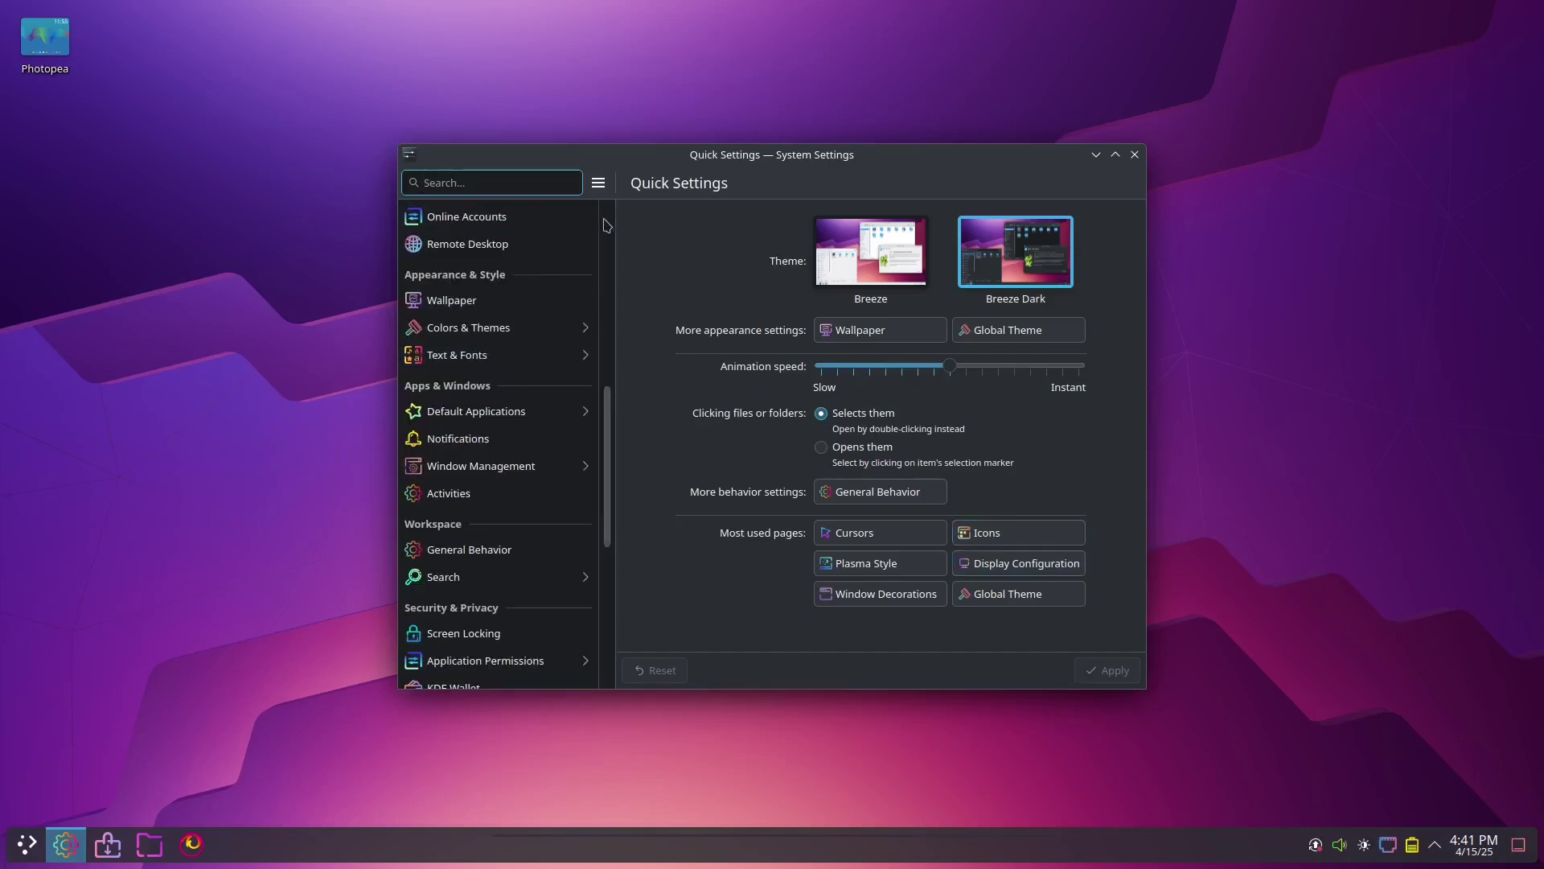
pyautogui.click(607, 218)
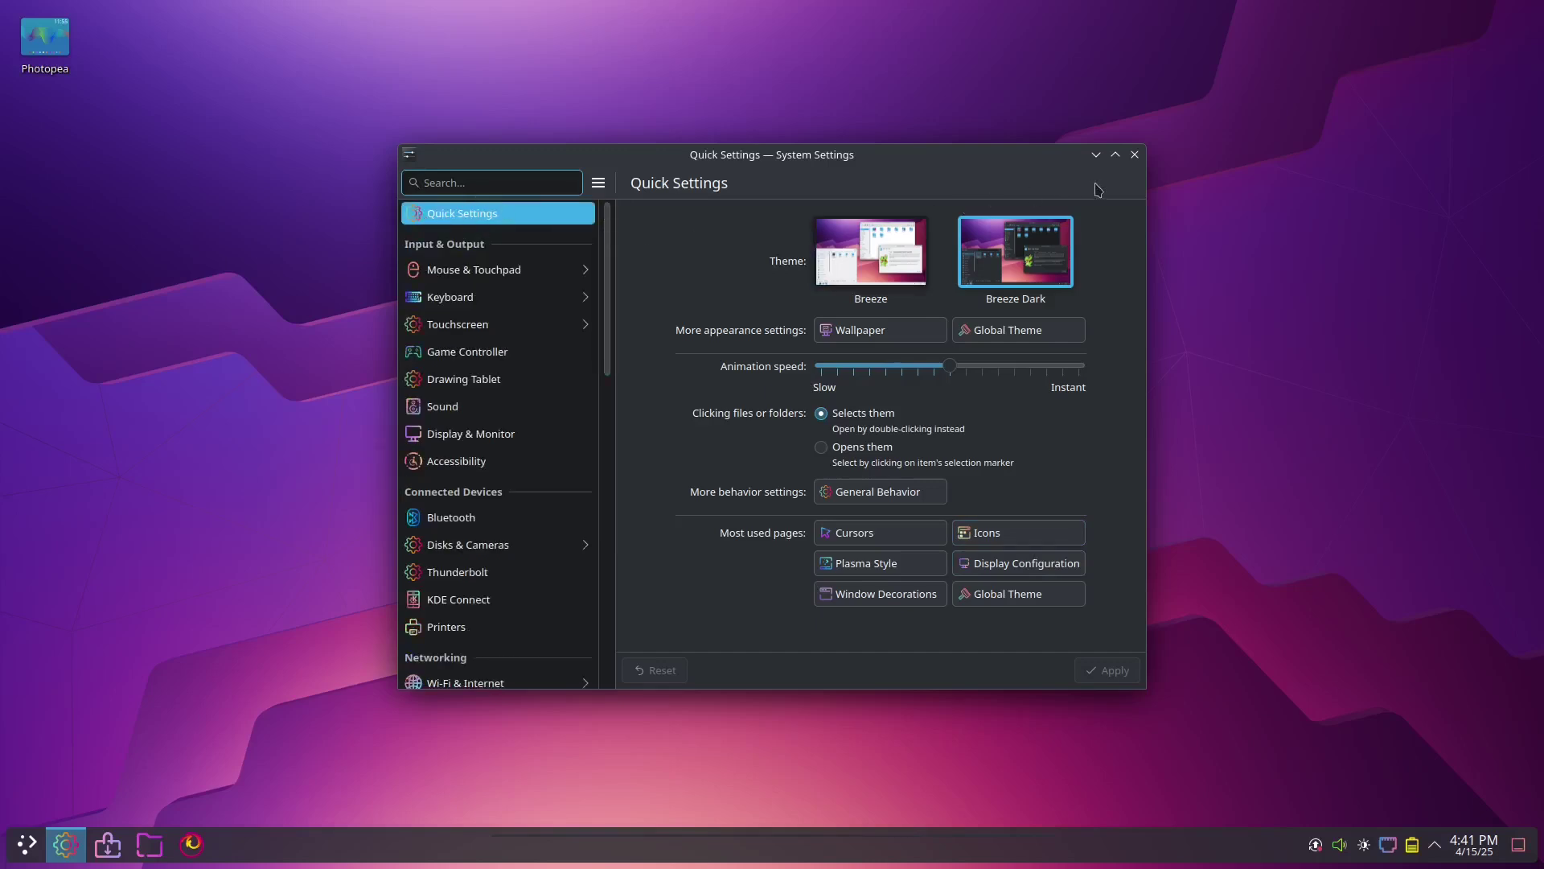
pyautogui.click(1134, 154)
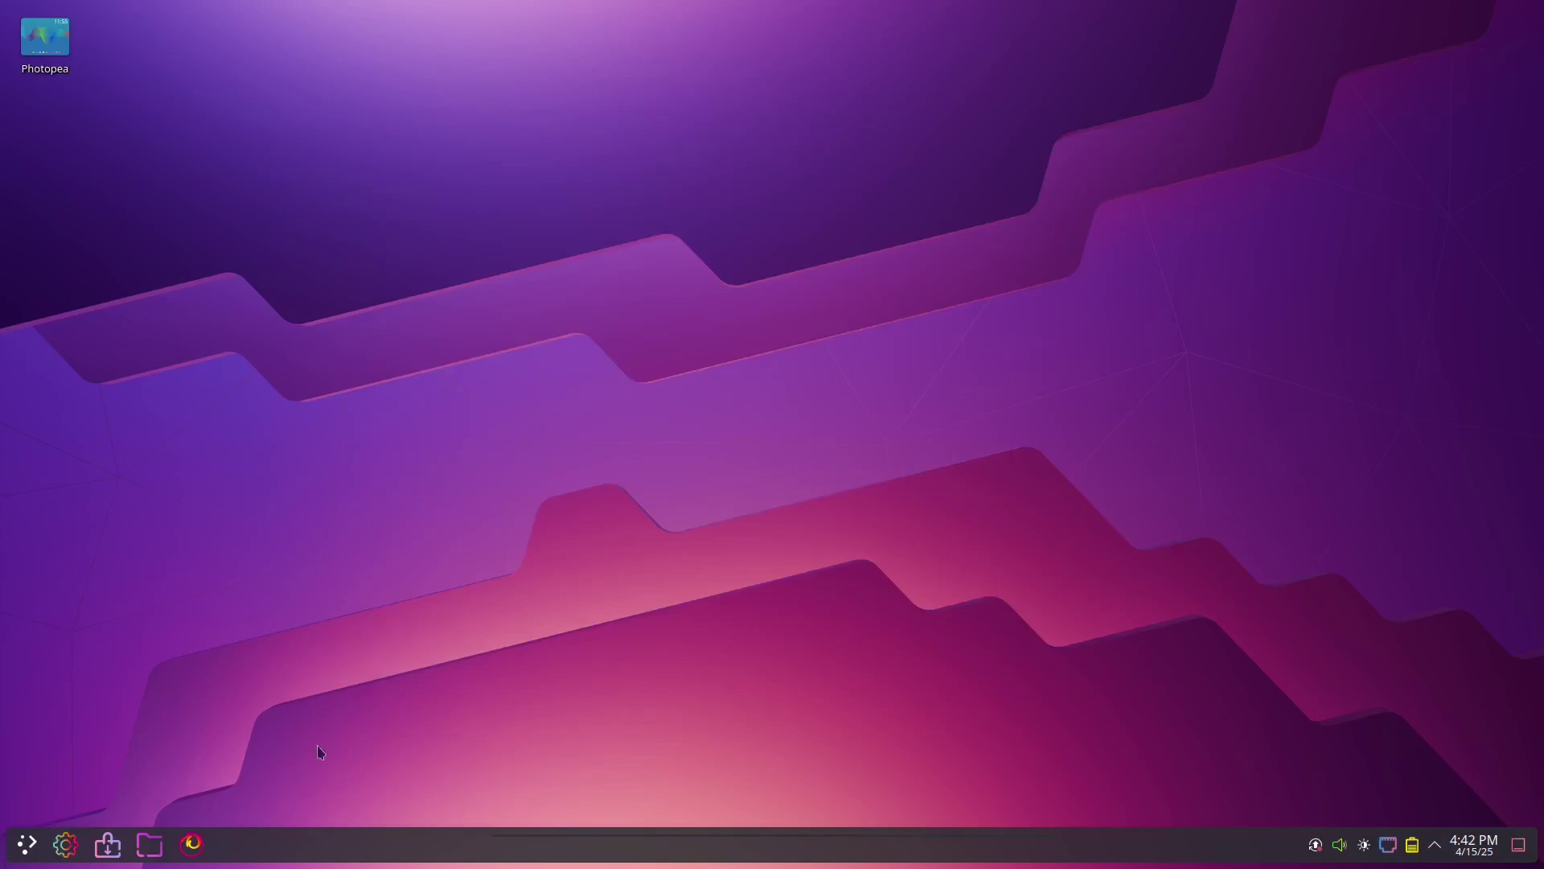
# Open the application launcher and look through the All Applications list with the new icons.
pyautogui.click(27, 843)
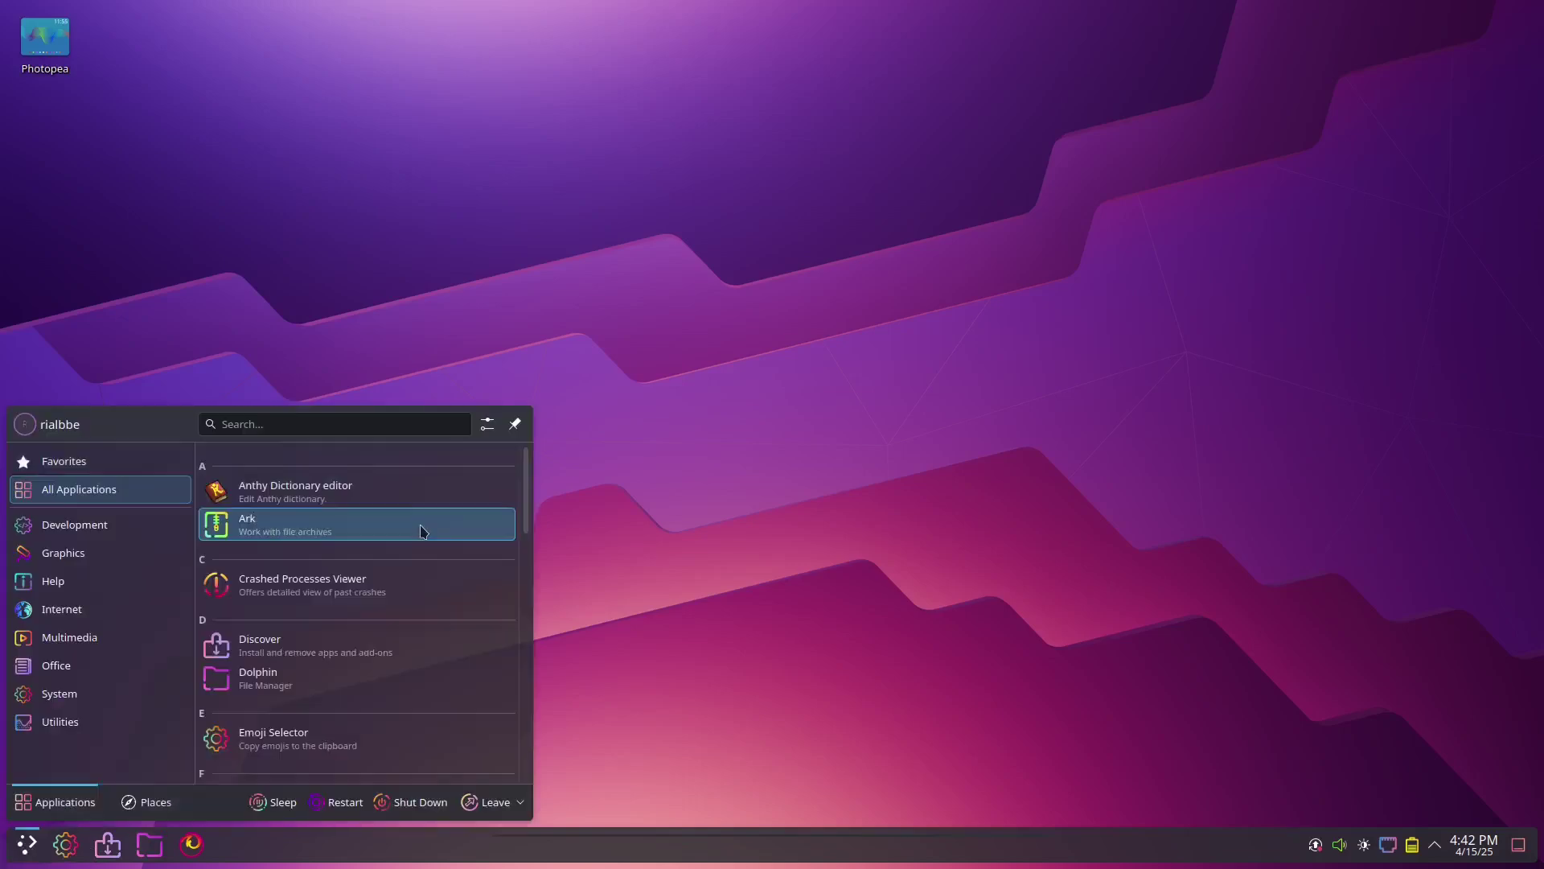
pyautogui.scroll(-3, 413, 633)
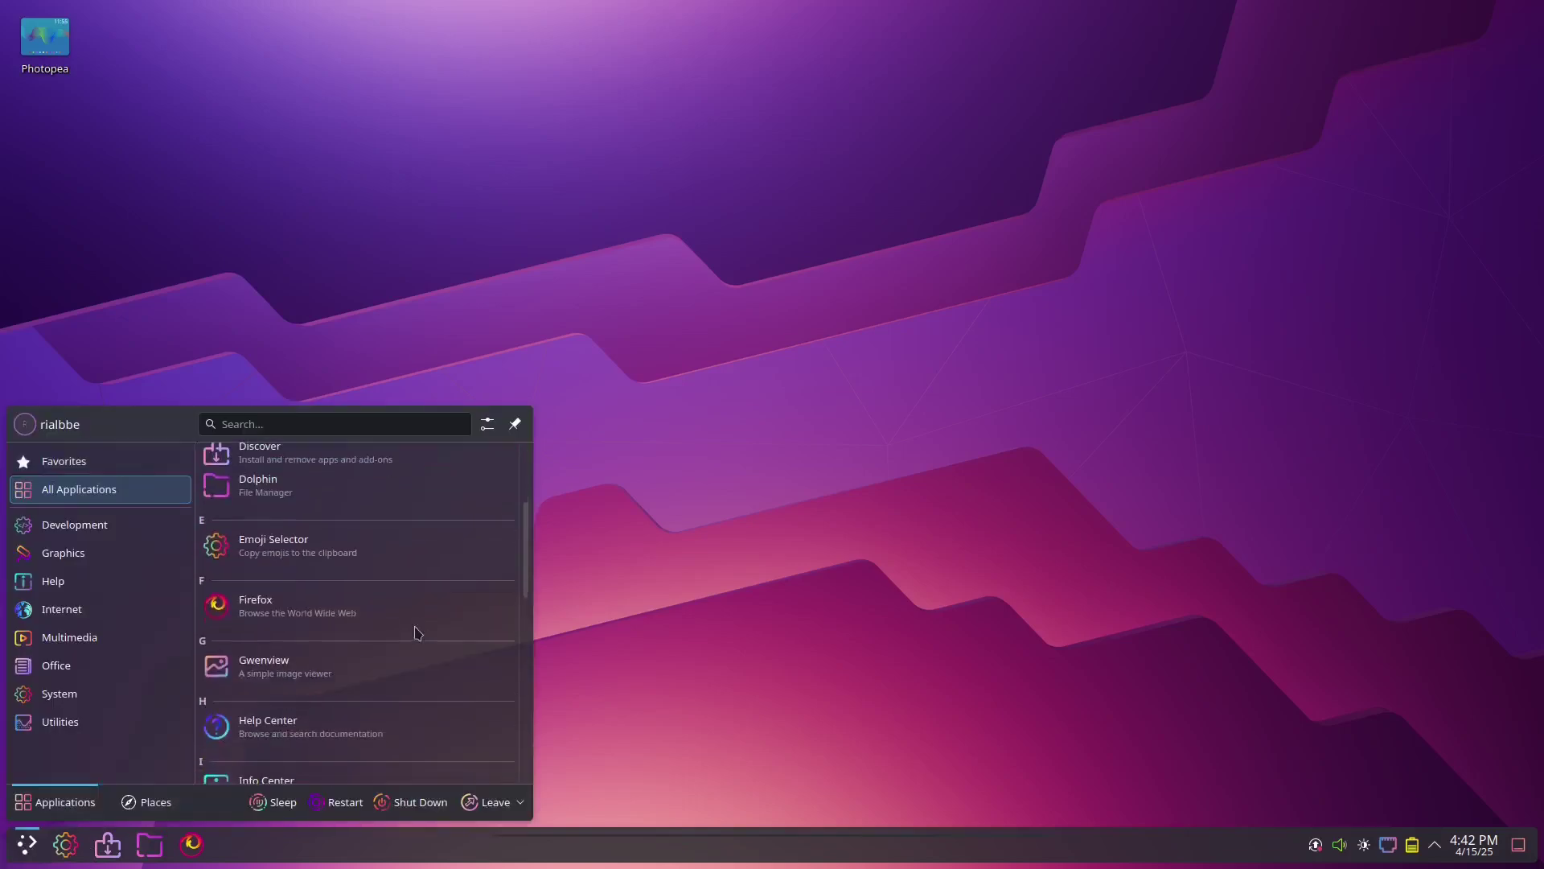
pyautogui.scroll(-3, 413, 634)
pyautogui.scroll(-4, 413, 635)
pyautogui.scroll(-1, 414, 635)
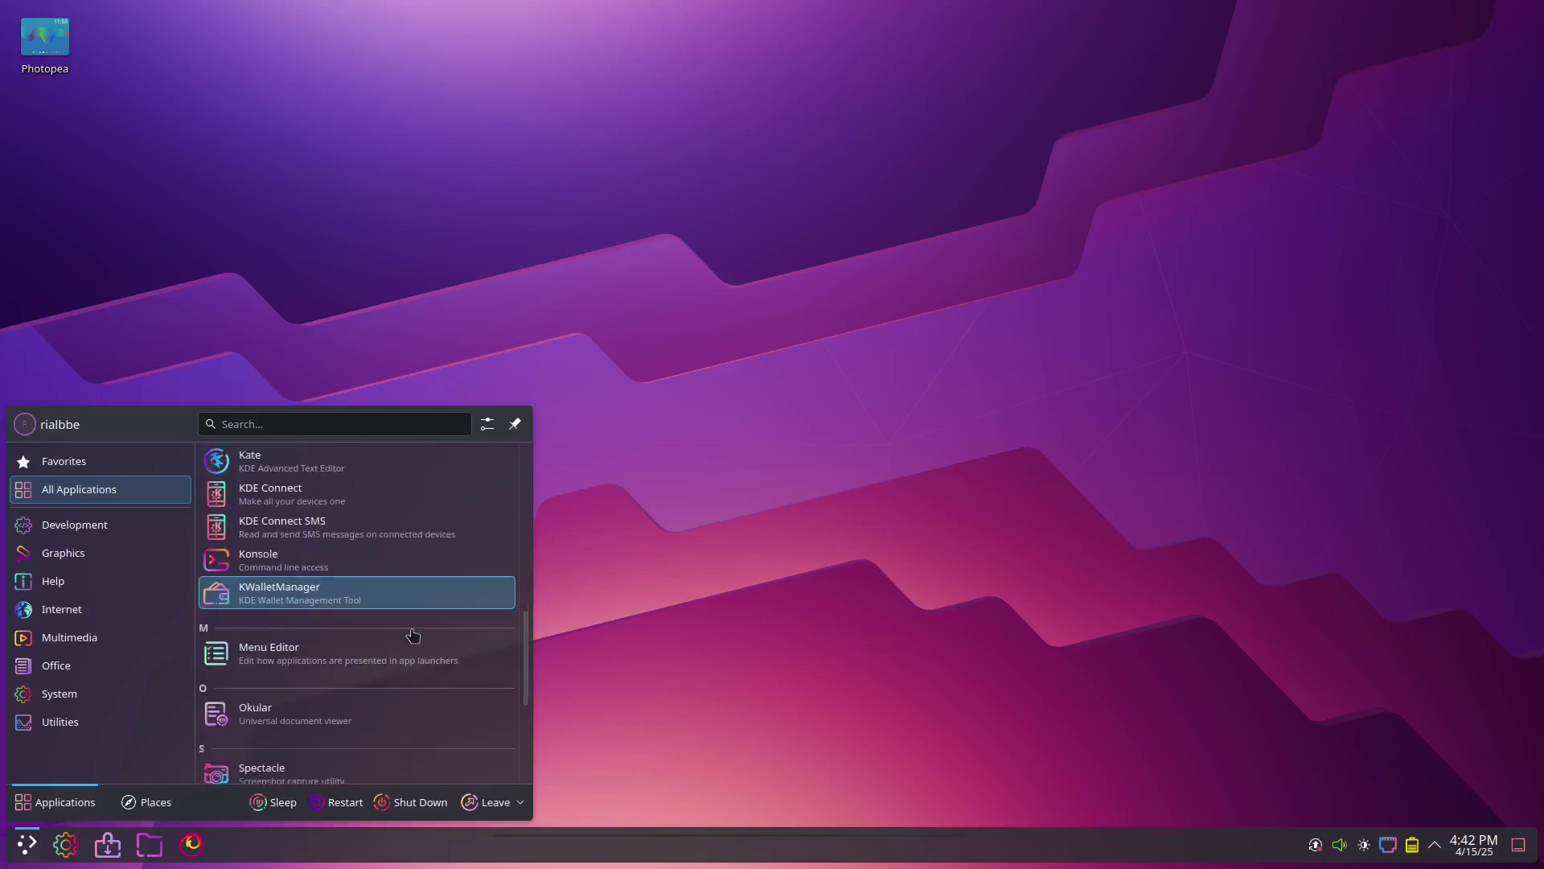
pyautogui.scroll(-5, 415, 635)
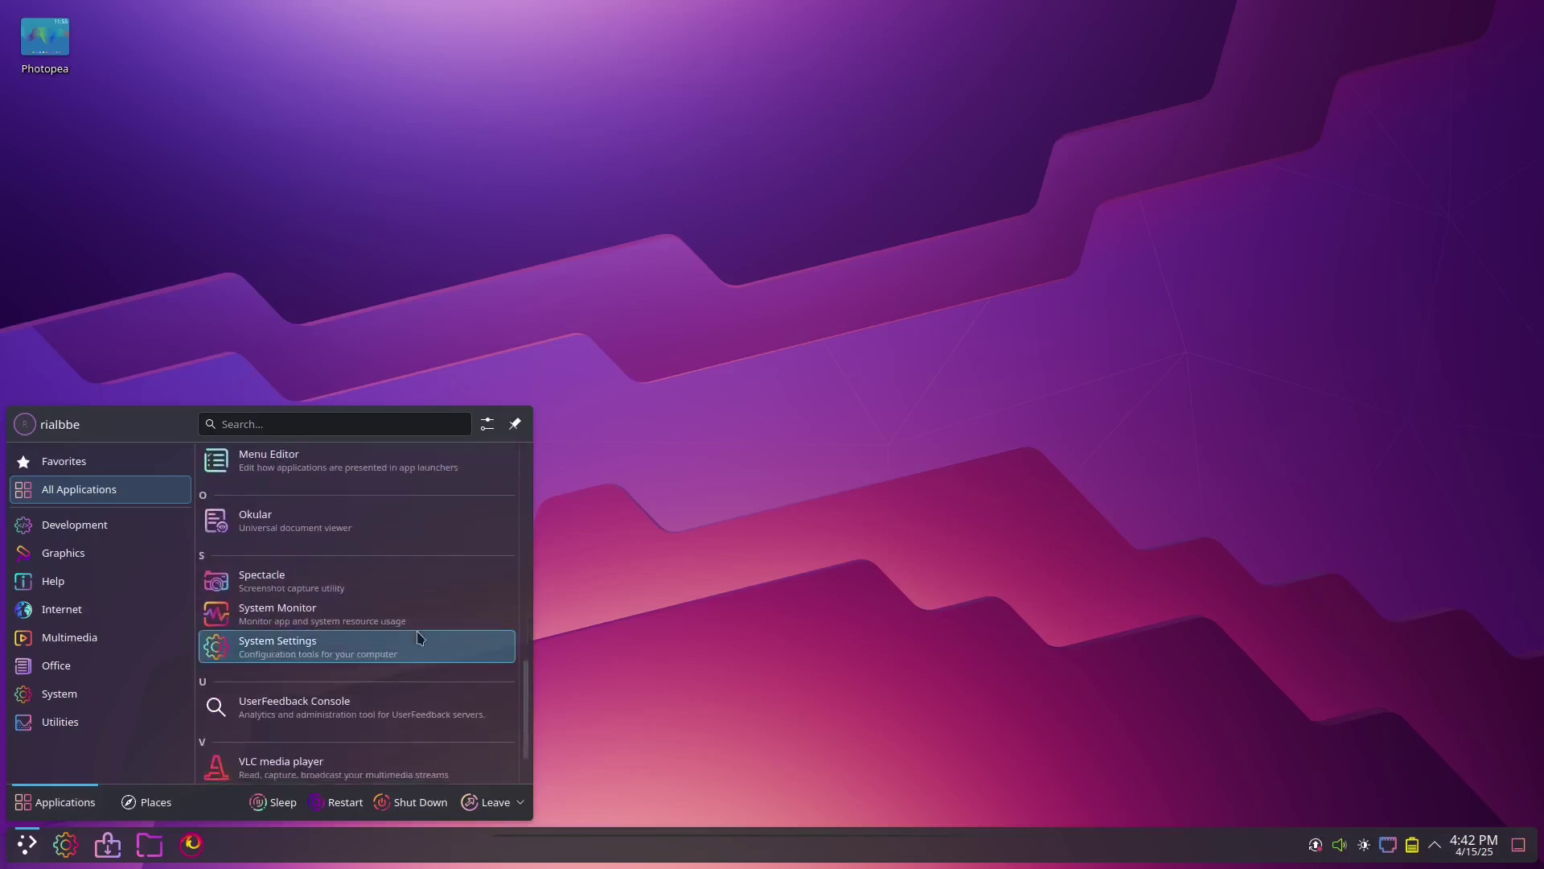
# Look through the rest of the applications list and the Office category, and close the launcher.
pyautogui.scroll(-1, 417, 637)
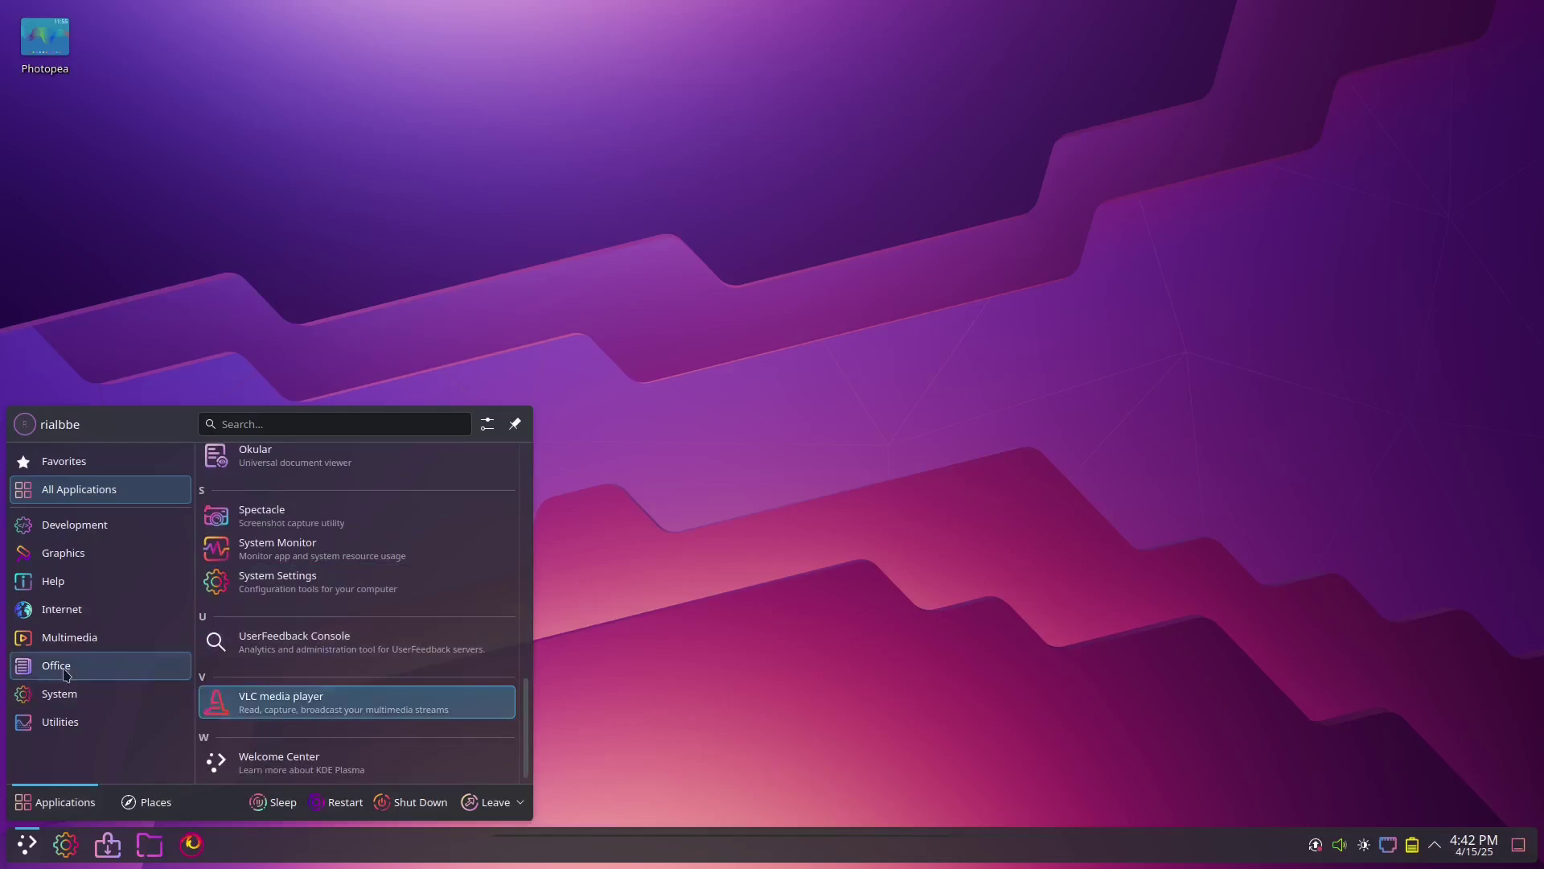
pyautogui.click(172, 671)
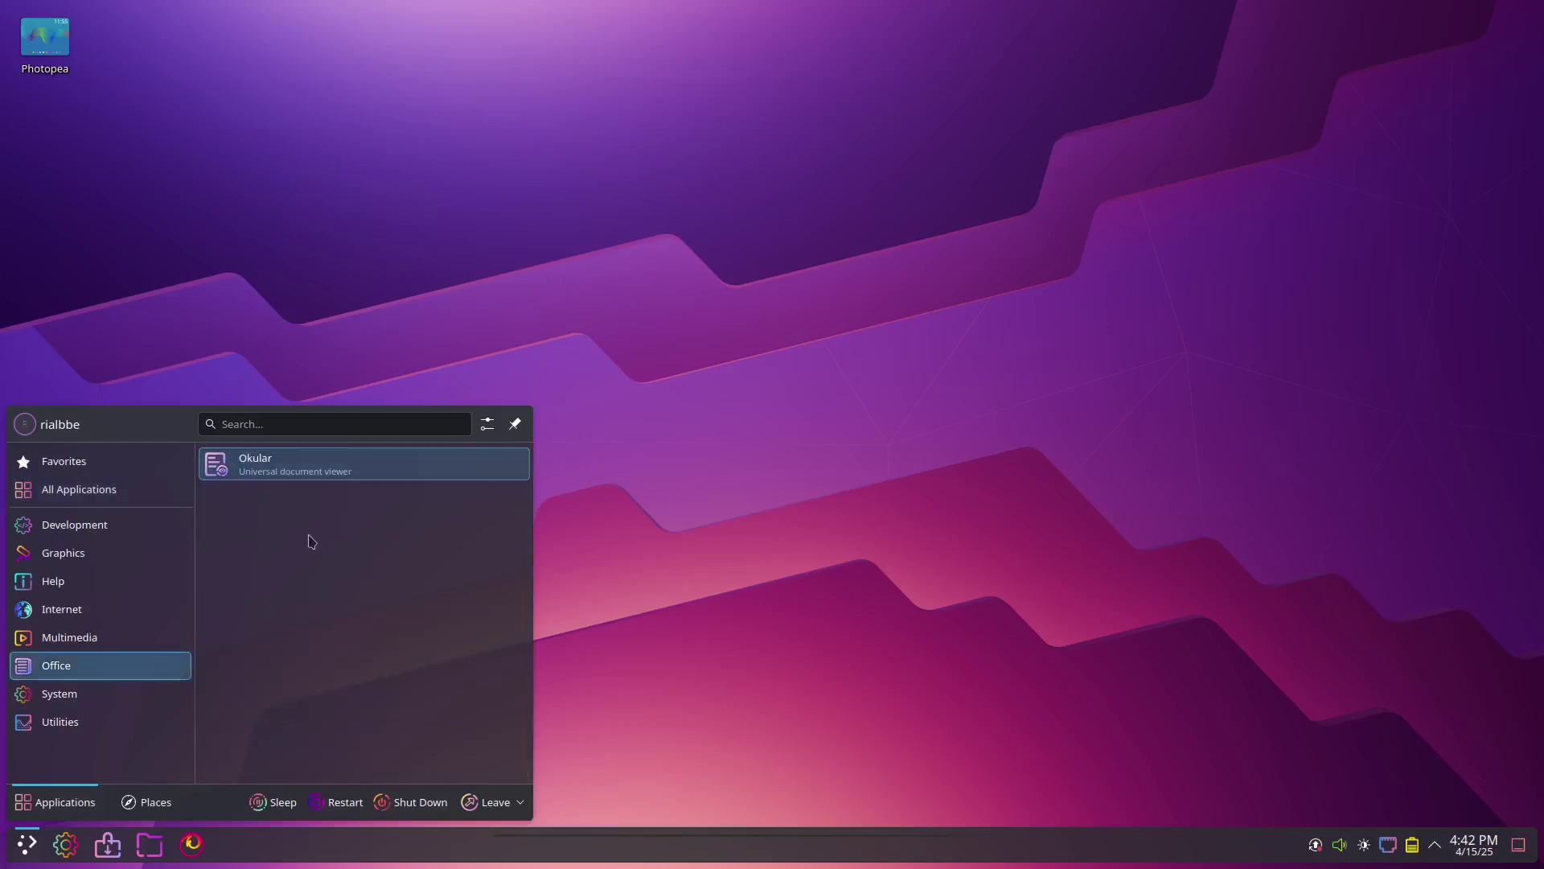
pyautogui.click(289, 319)
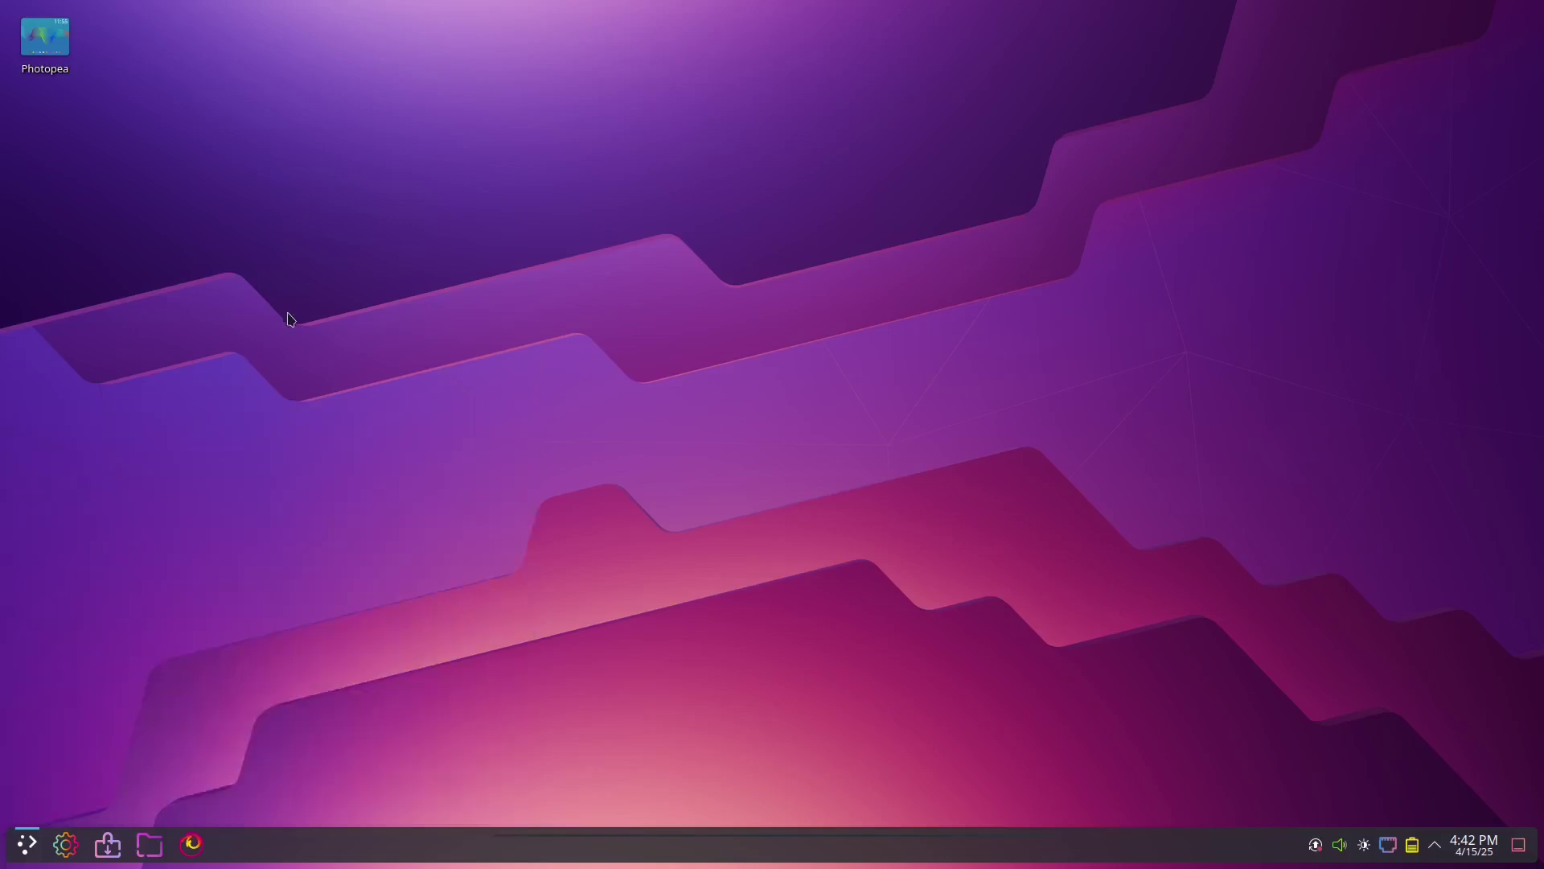
# Open Discover, search for onlyoffice, and install ONLYOFFICE Desktop Editors, authenticating with the account password.
pyautogui.click(110, 859)
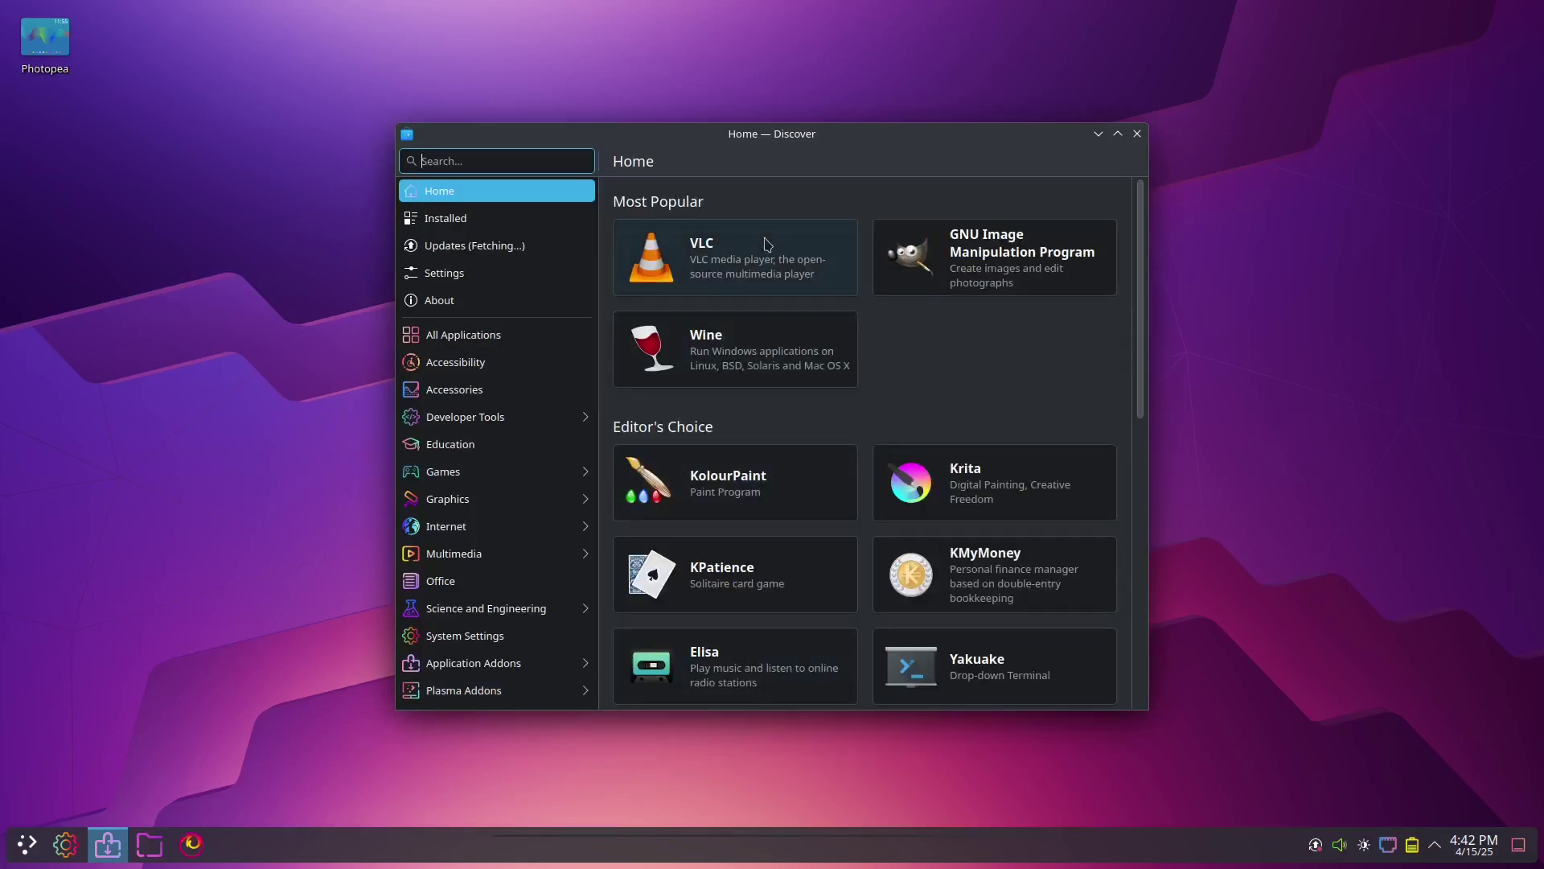
pyautogui.write('o')
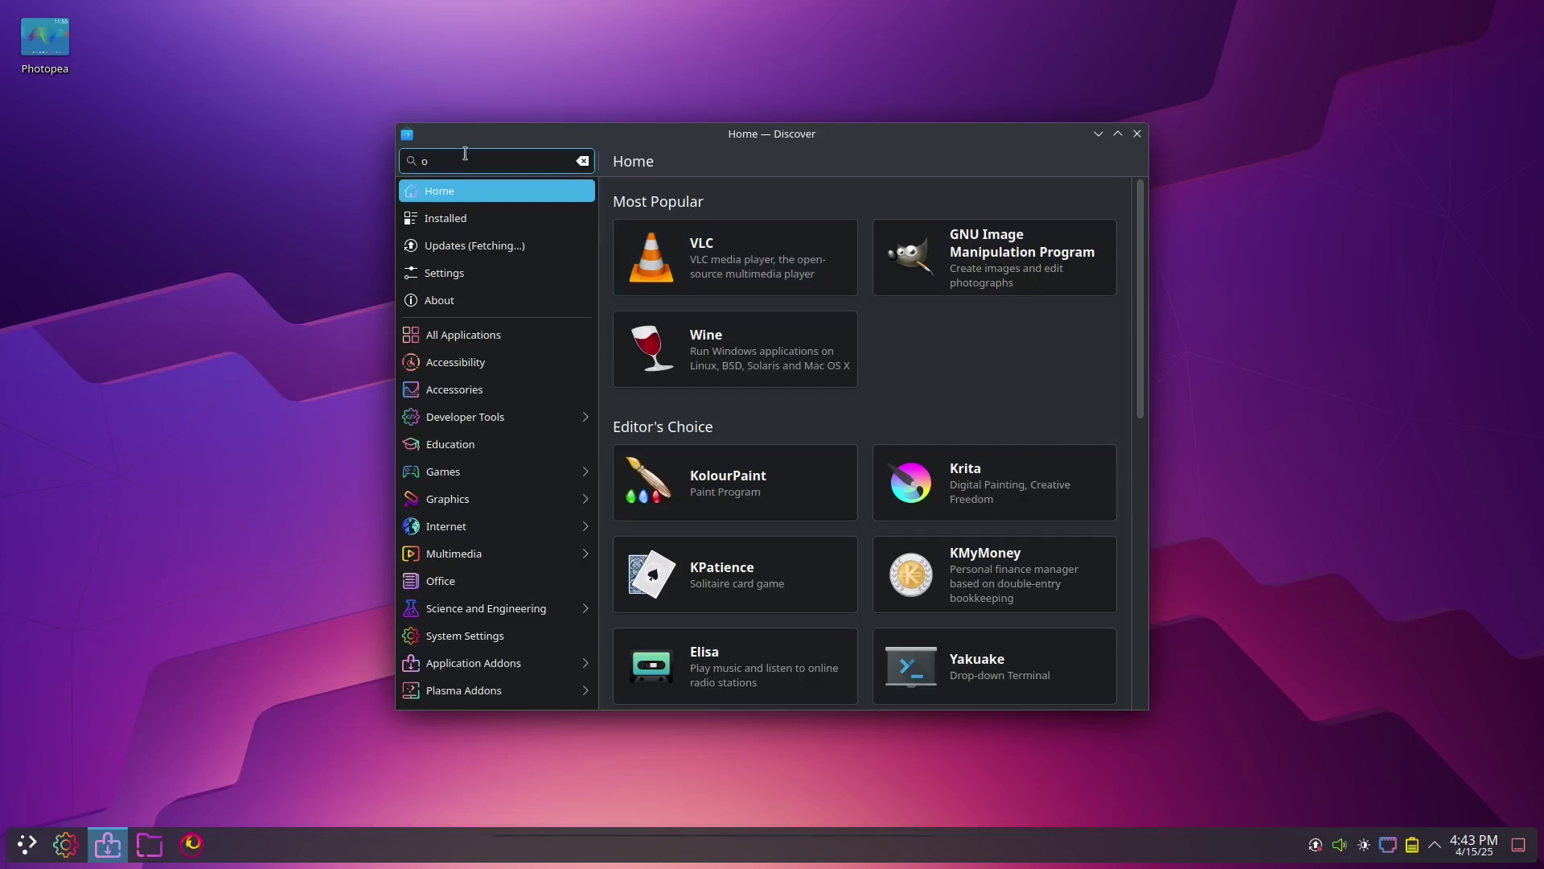
pyautogui.write('nlyoffice')
pyautogui.press('Return')
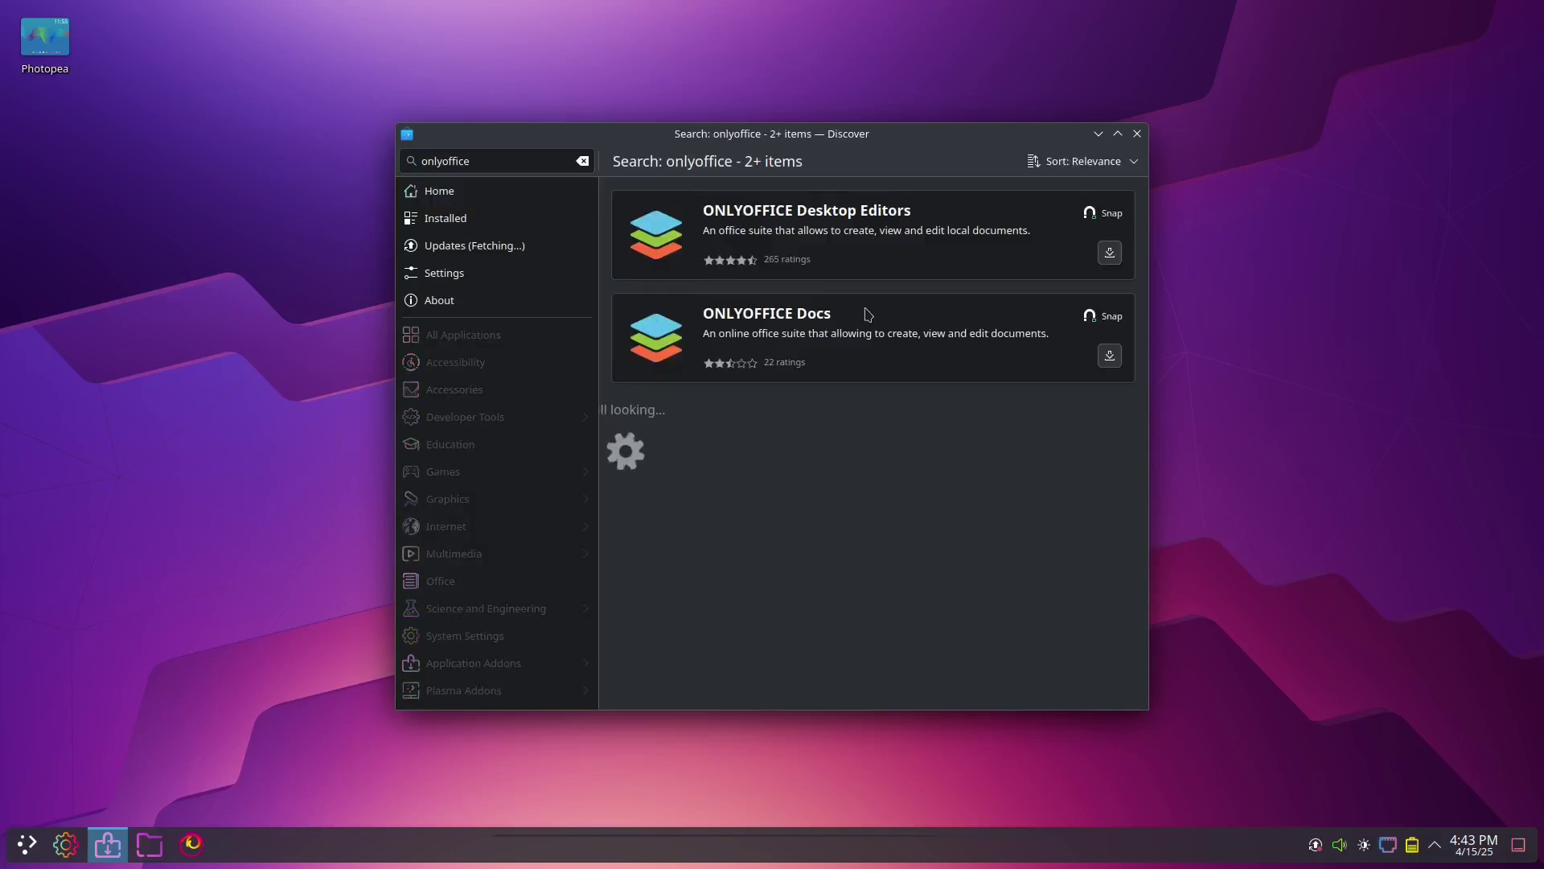
pyautogui.click(1111, 258)
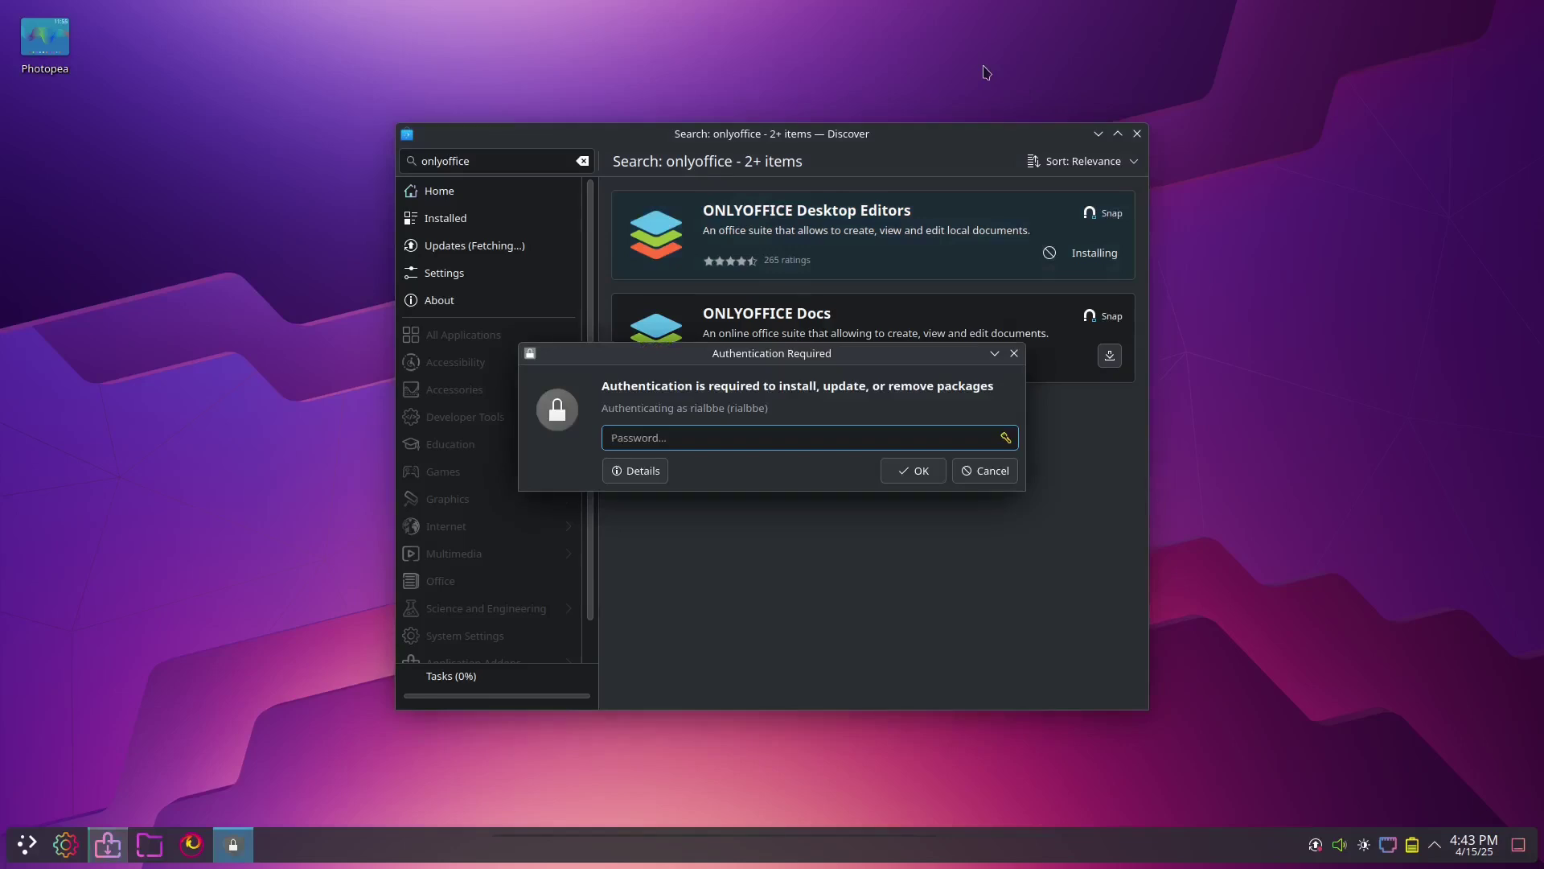
pyautogui.write('••••')
pyautogui.press('Return')
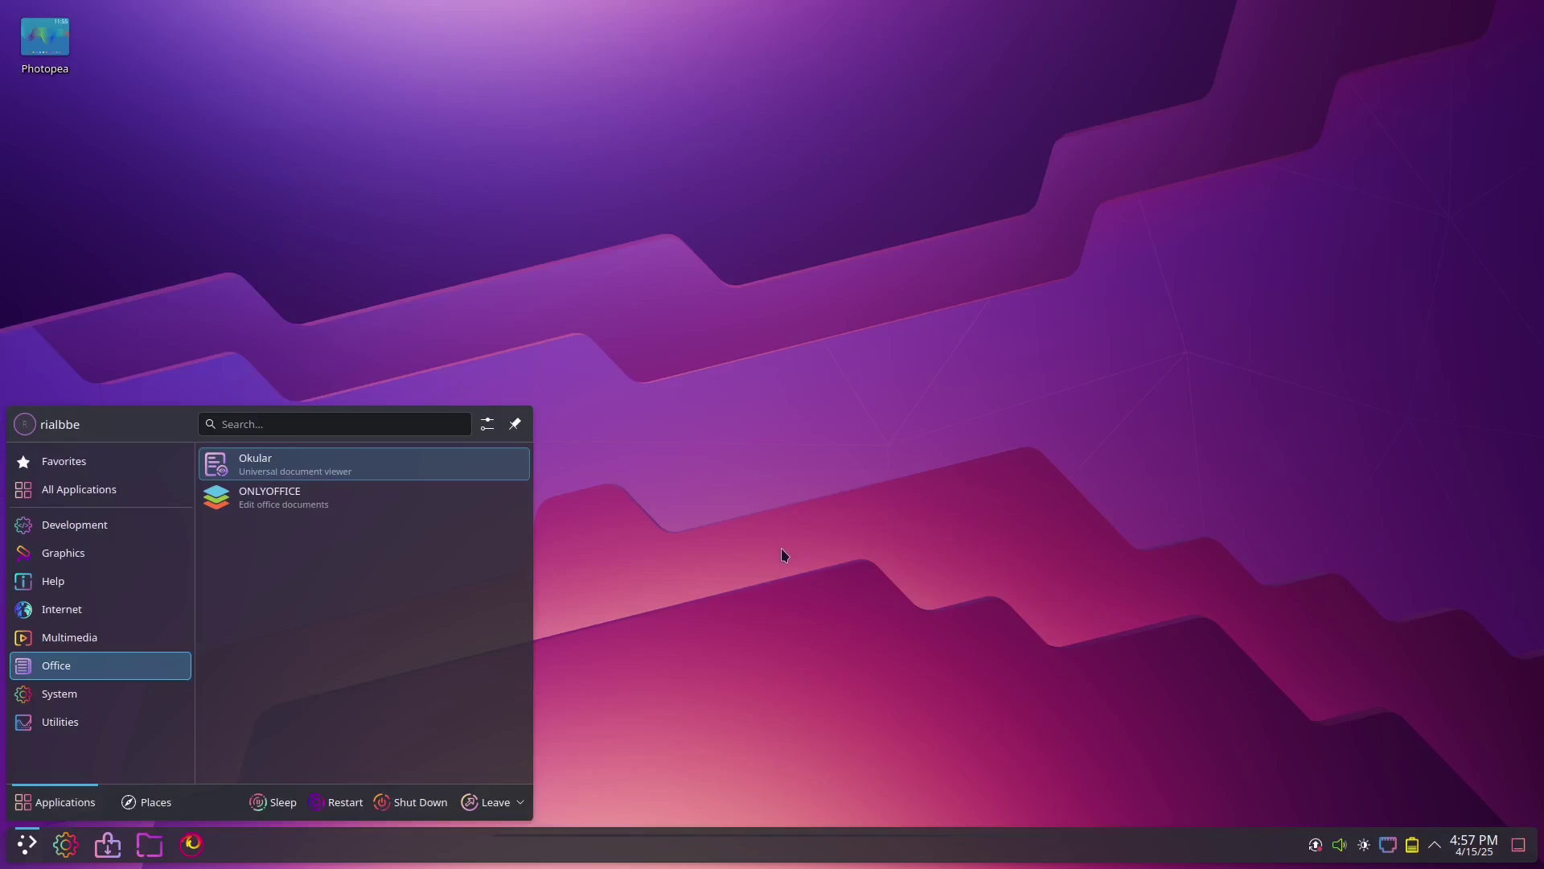
# Launch ONLYOFFICE, set its interface scaling to 100% and interface theme to Dark, and apply the settings with an application restart.
pyautogui.click(298, 500)
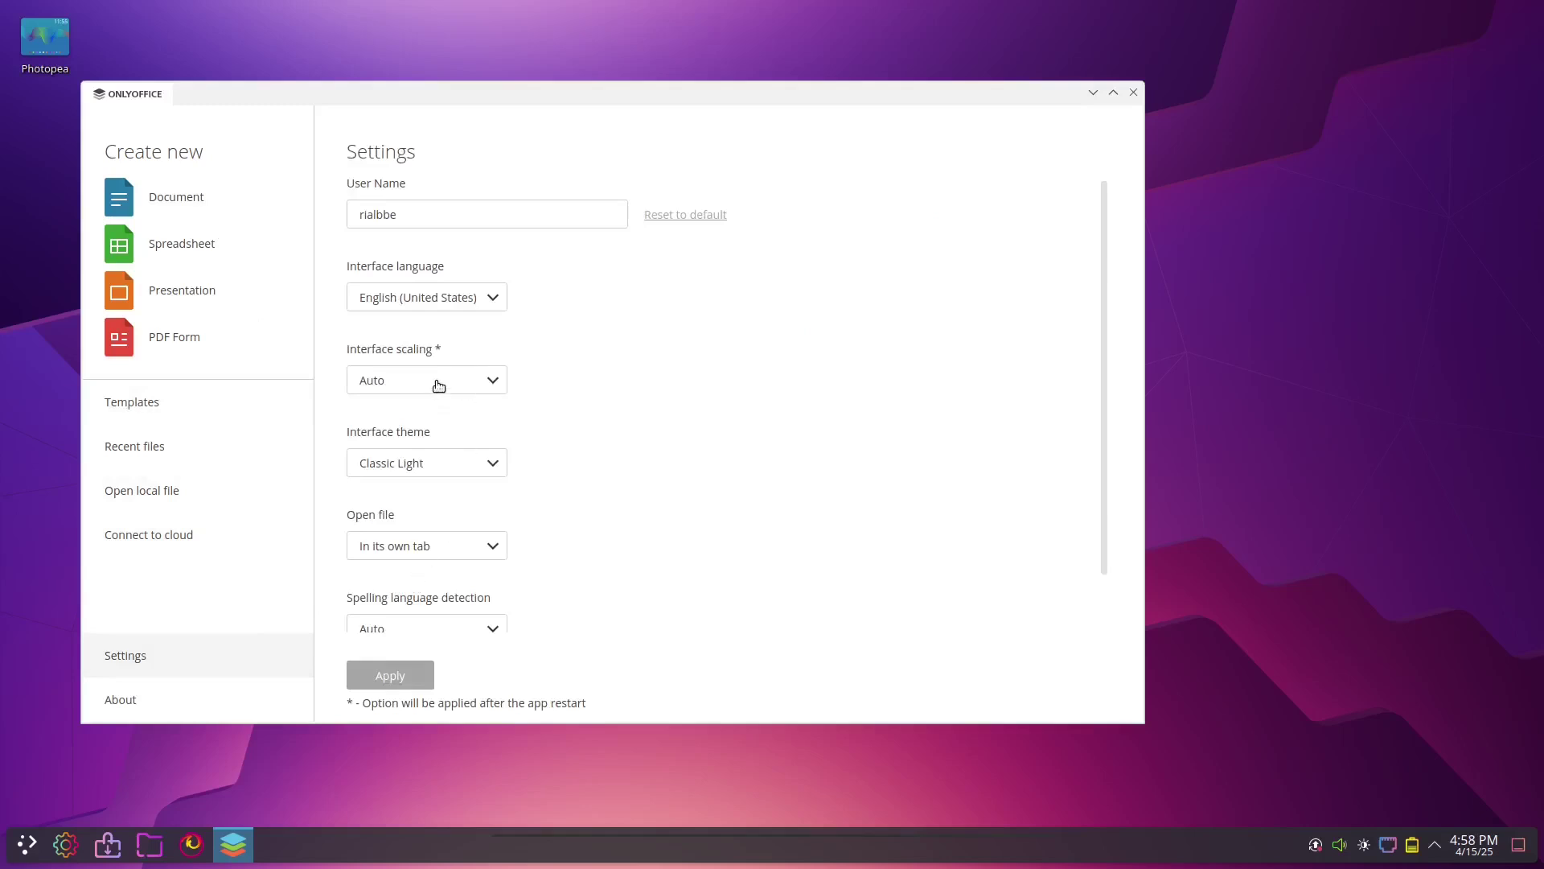
pyautogui.click(439, 386)
pyautogui.click(420, 436)
pyautogui.click(421, 467)
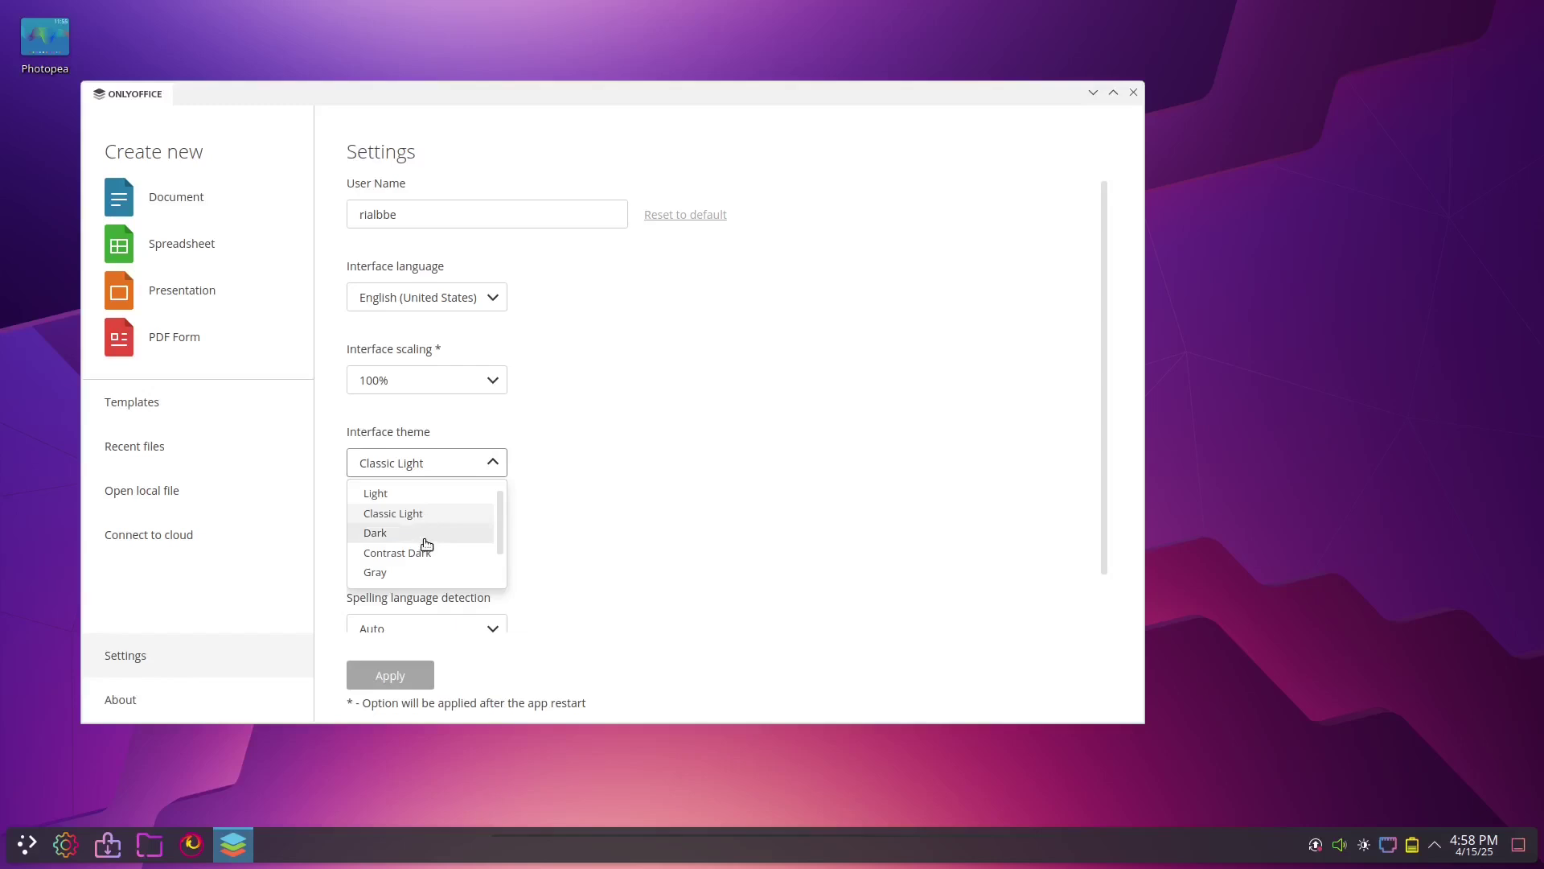
pyautogui.click(425, 534)
pyautogui.click(375, 676)
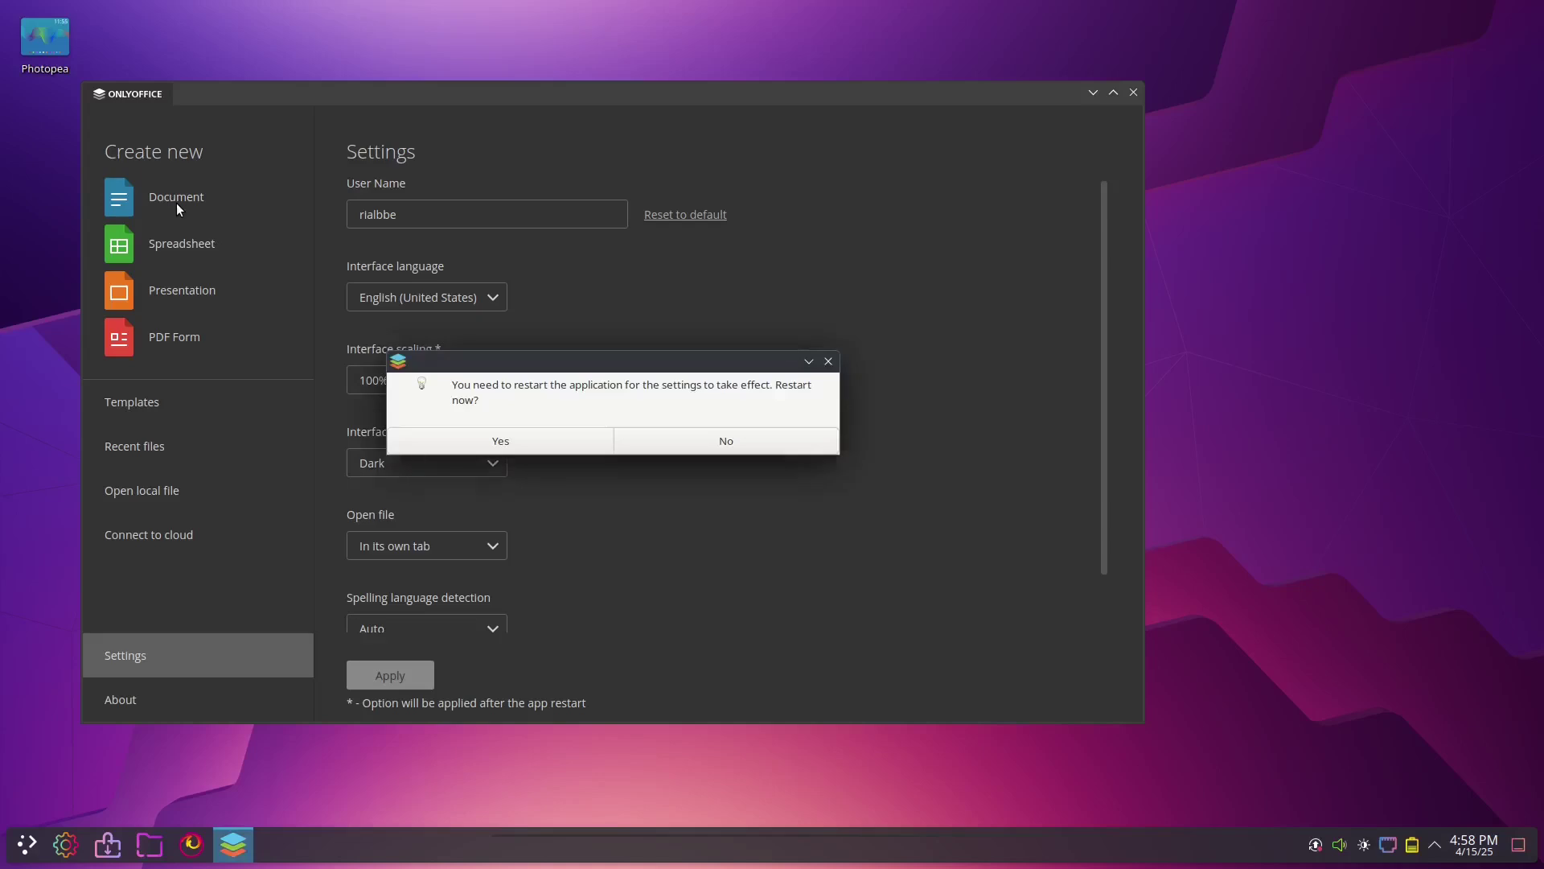
pyautogui.click(535, 442)
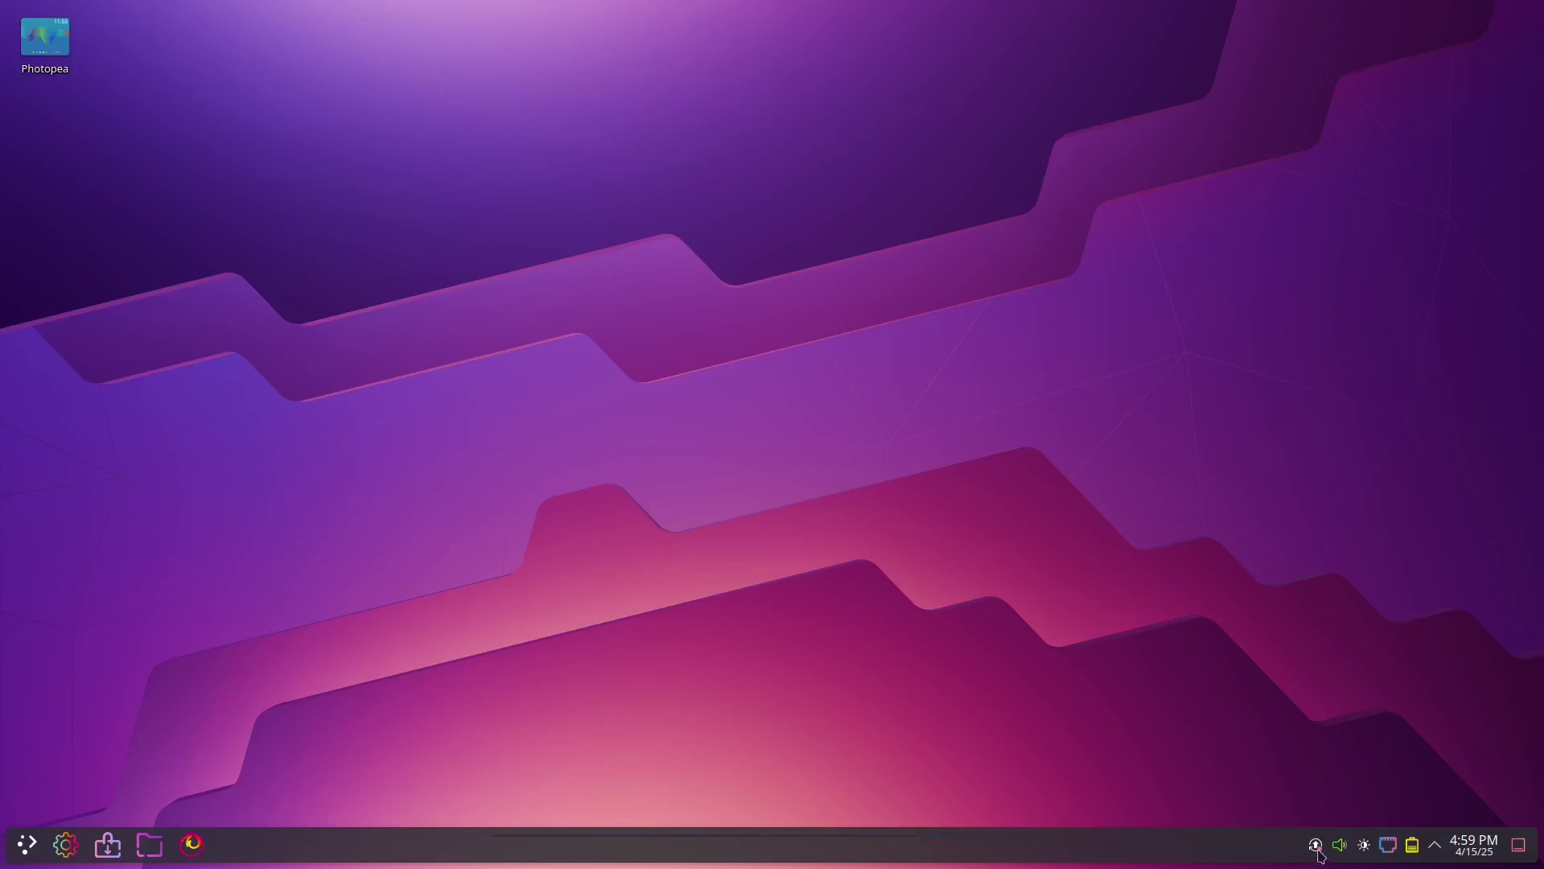
# Open the pending system updates, update all packages, and restart the system to install them.
pyautogui.click(1318, 846)
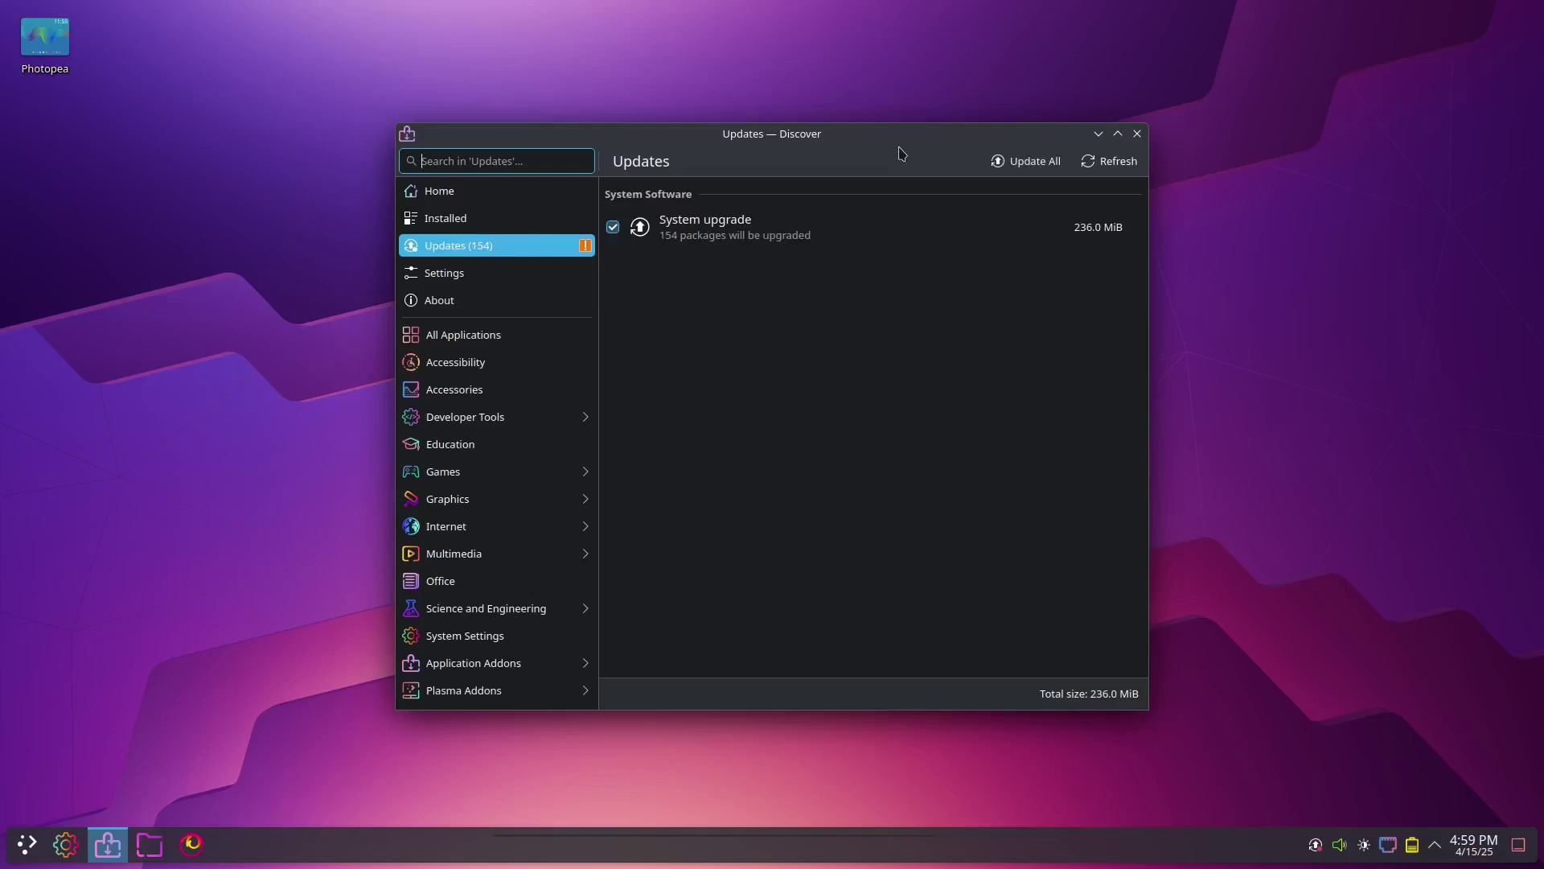
pyautogui.click(1012, 164)
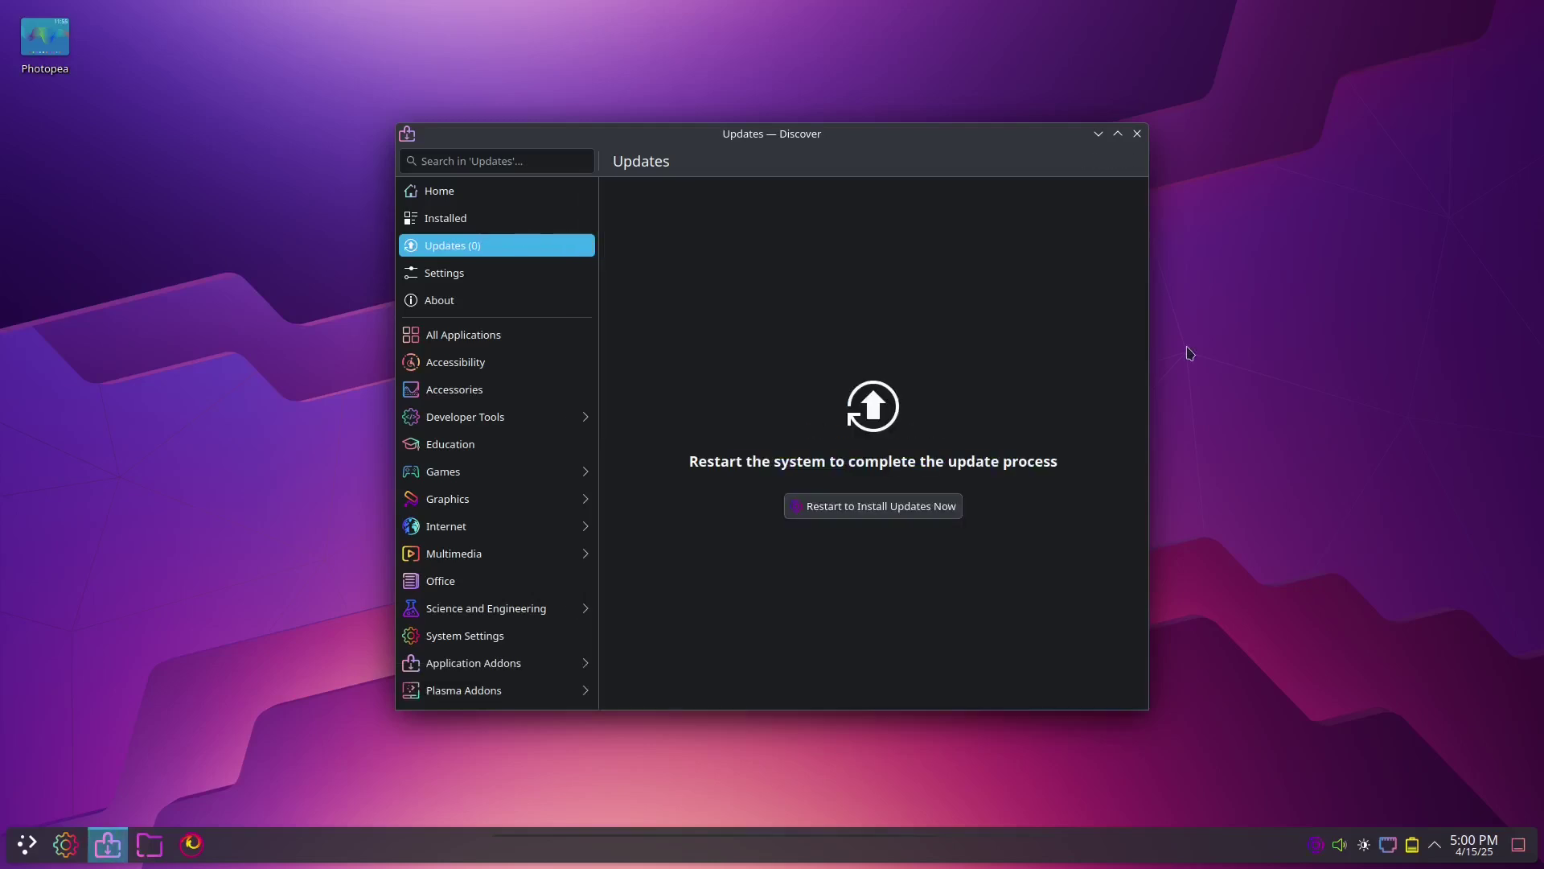
pyautogui.click(907, 516)
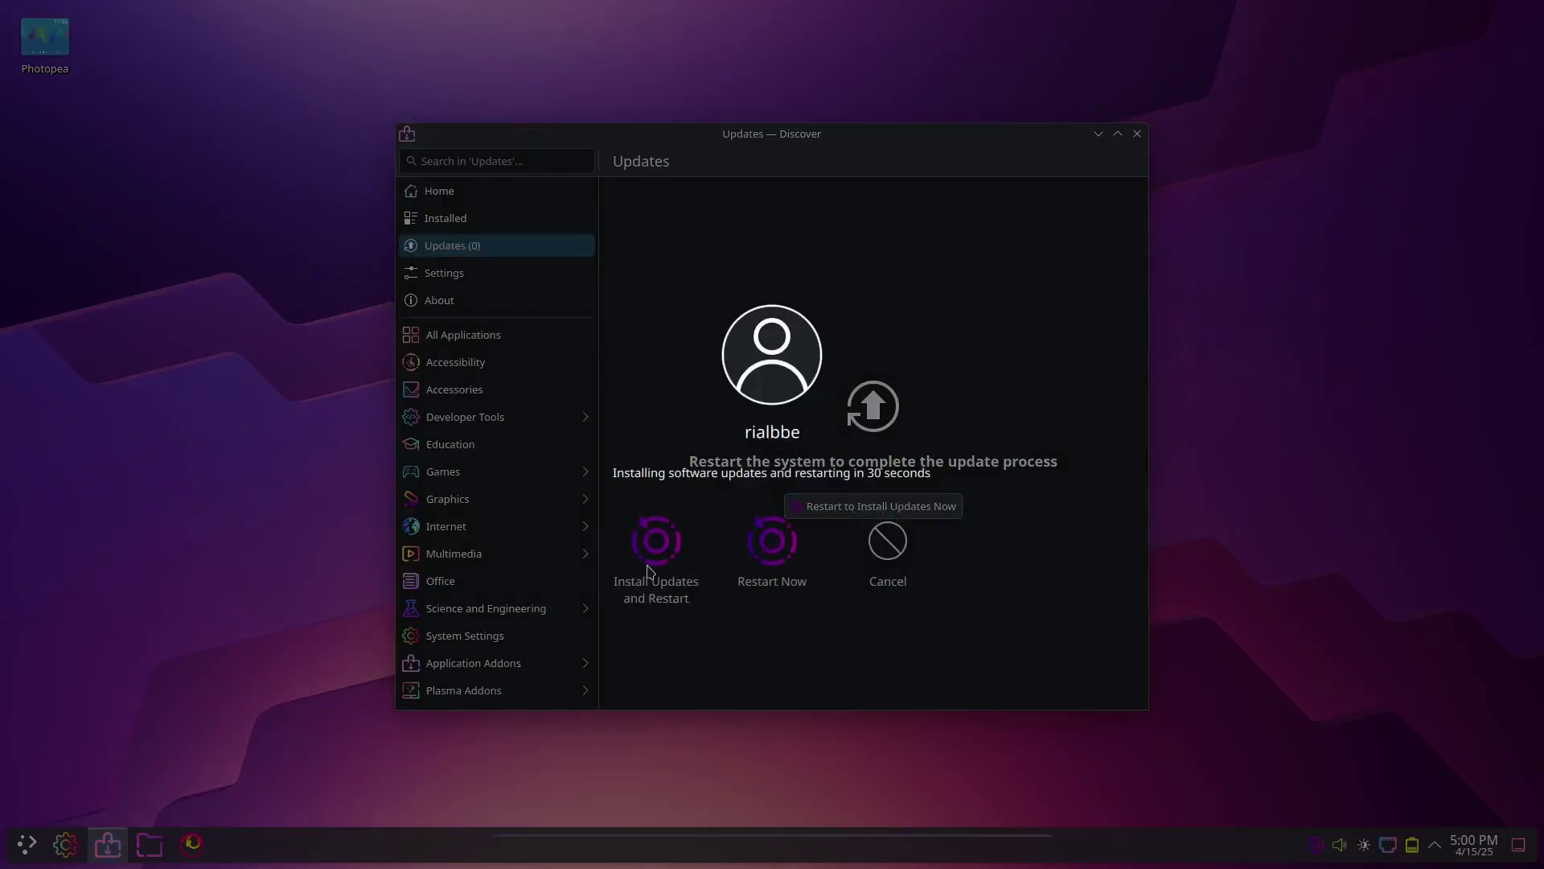
pyautogui.click(664, 553)
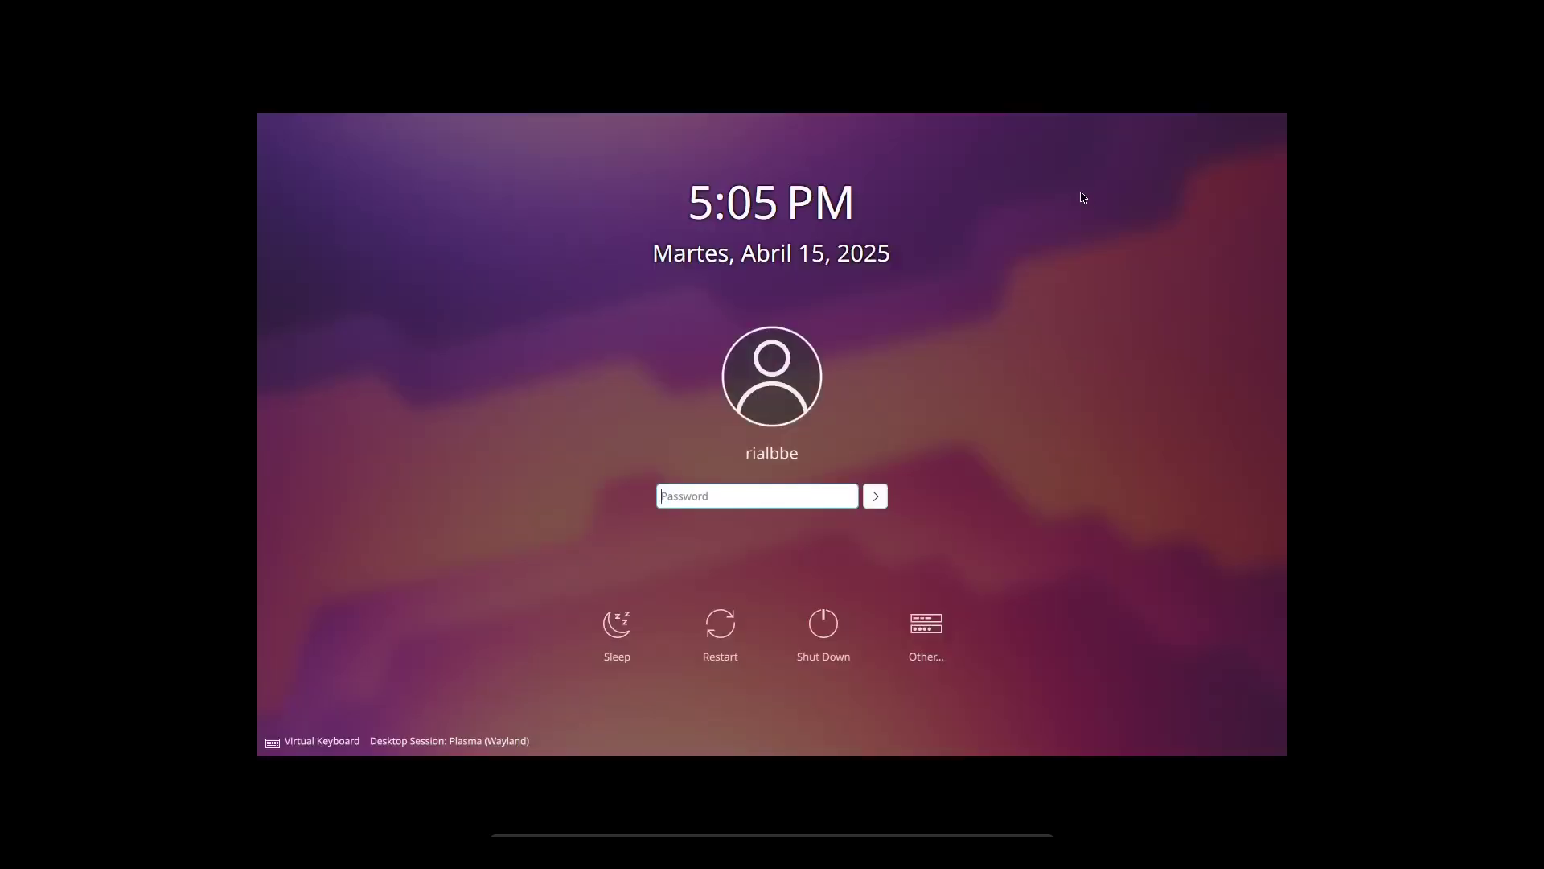
# Log in to the desktop session with the account password and close the Discover window.
pyautogui.write('****')
pyautogui.press('Return')
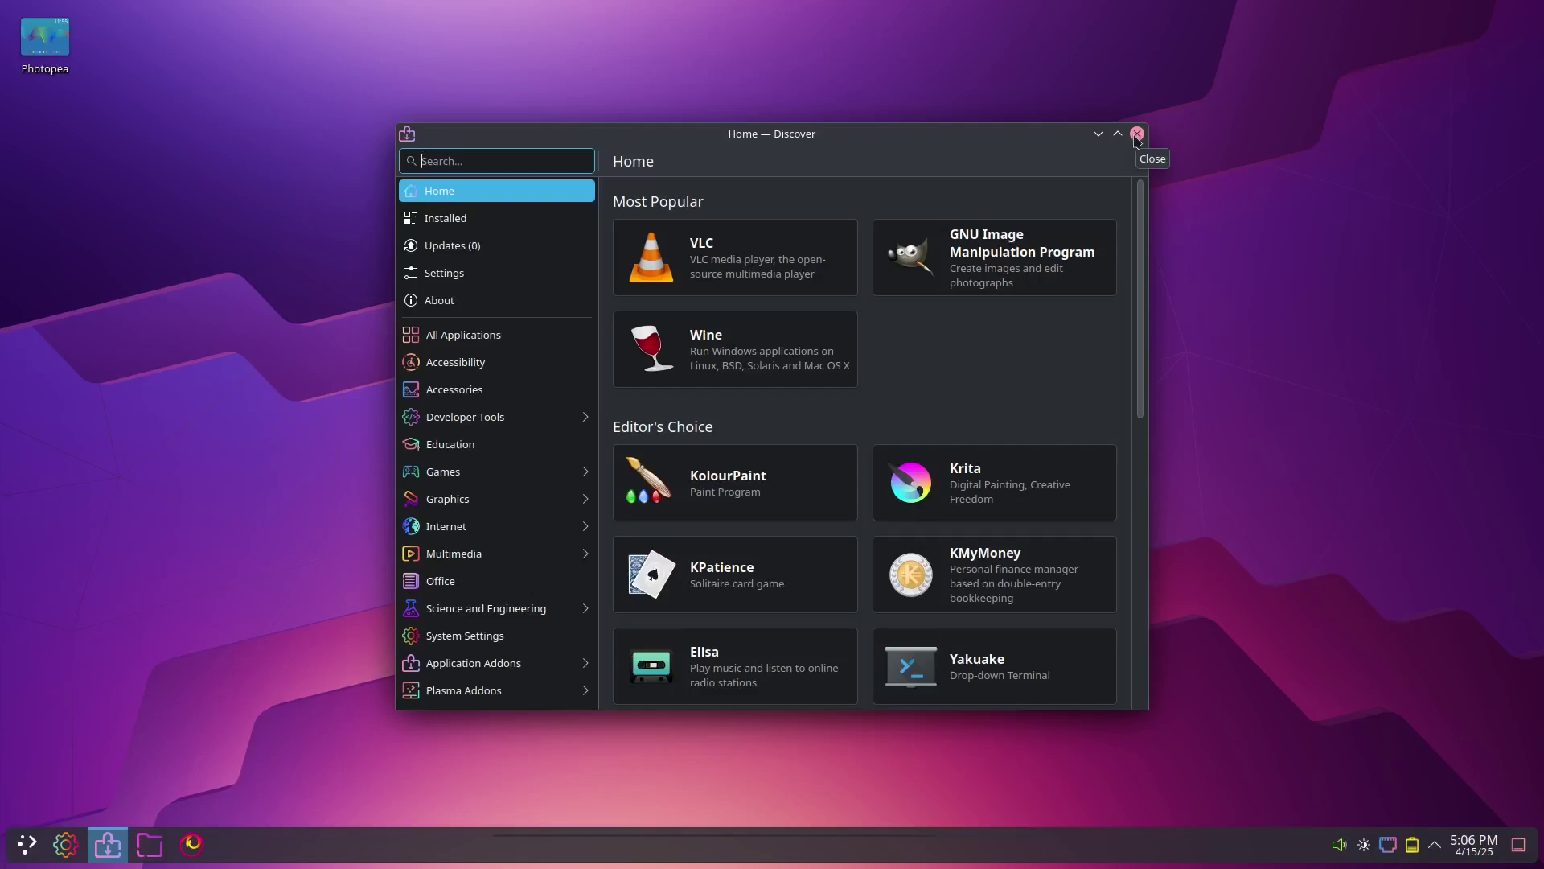
pyautogui.click(1136, 135)
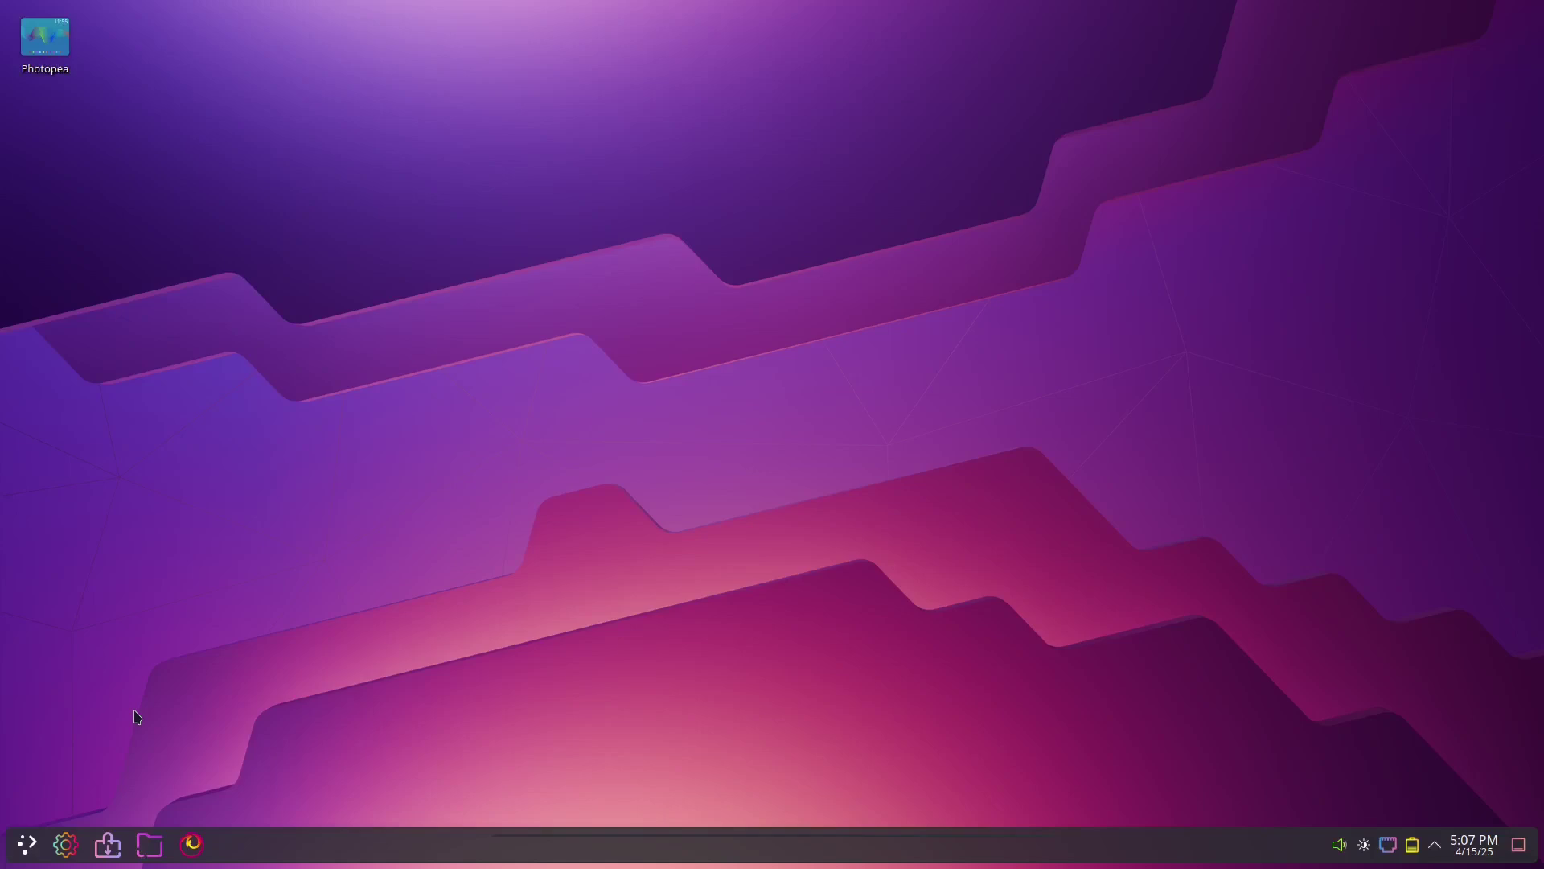
# Open the Cursors page of System Settings and apply the Breeze cursor theme.
pyautogui.click(66, 844)
pyautogui.click(25, 851)
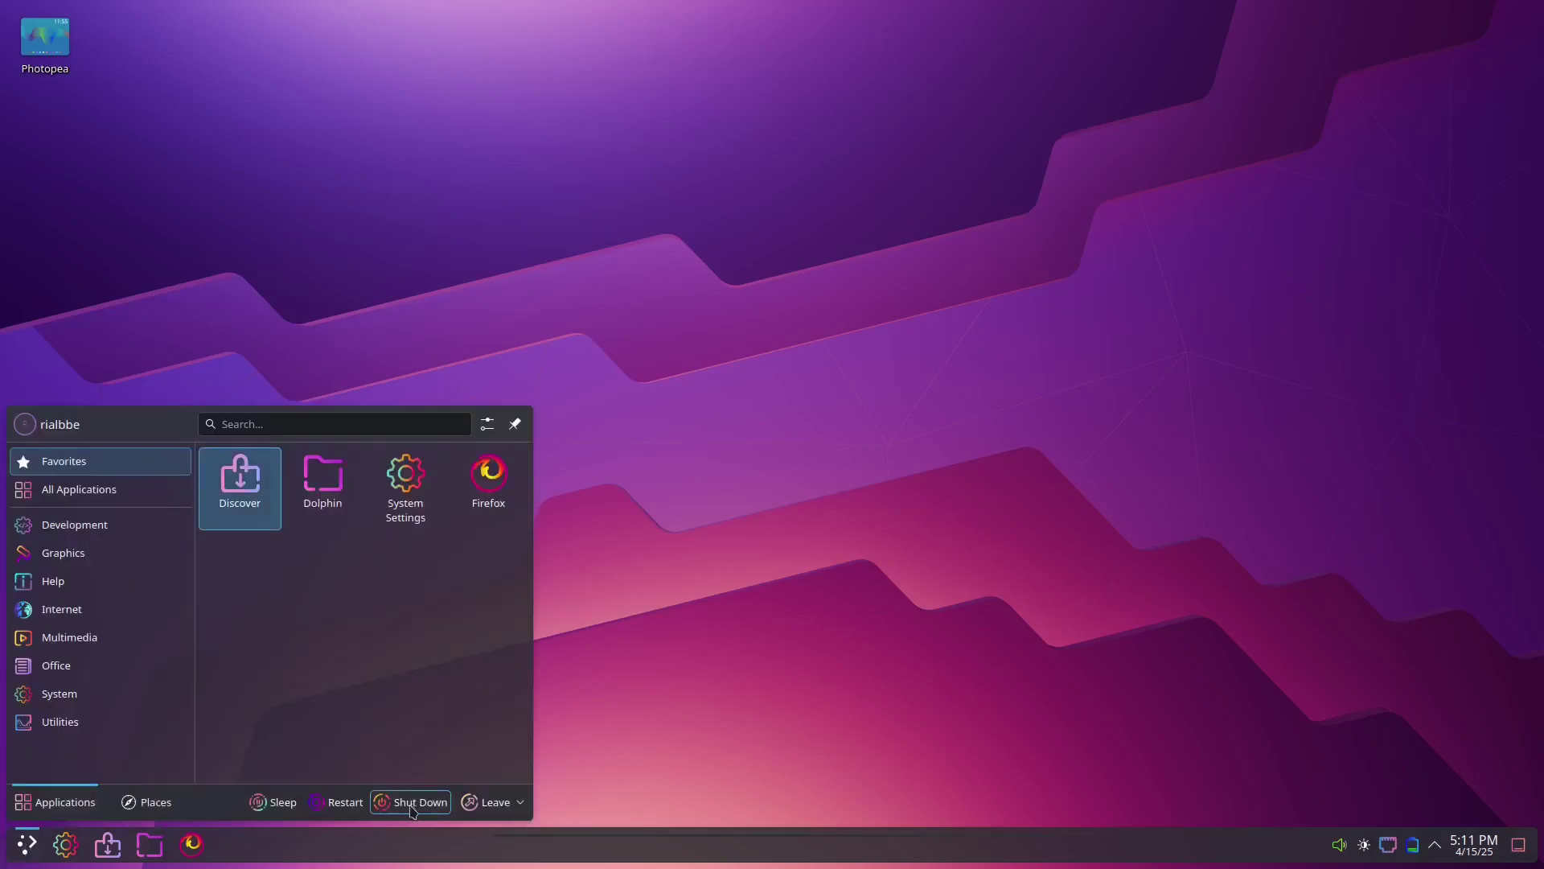
pyautogui.click(405, 487)
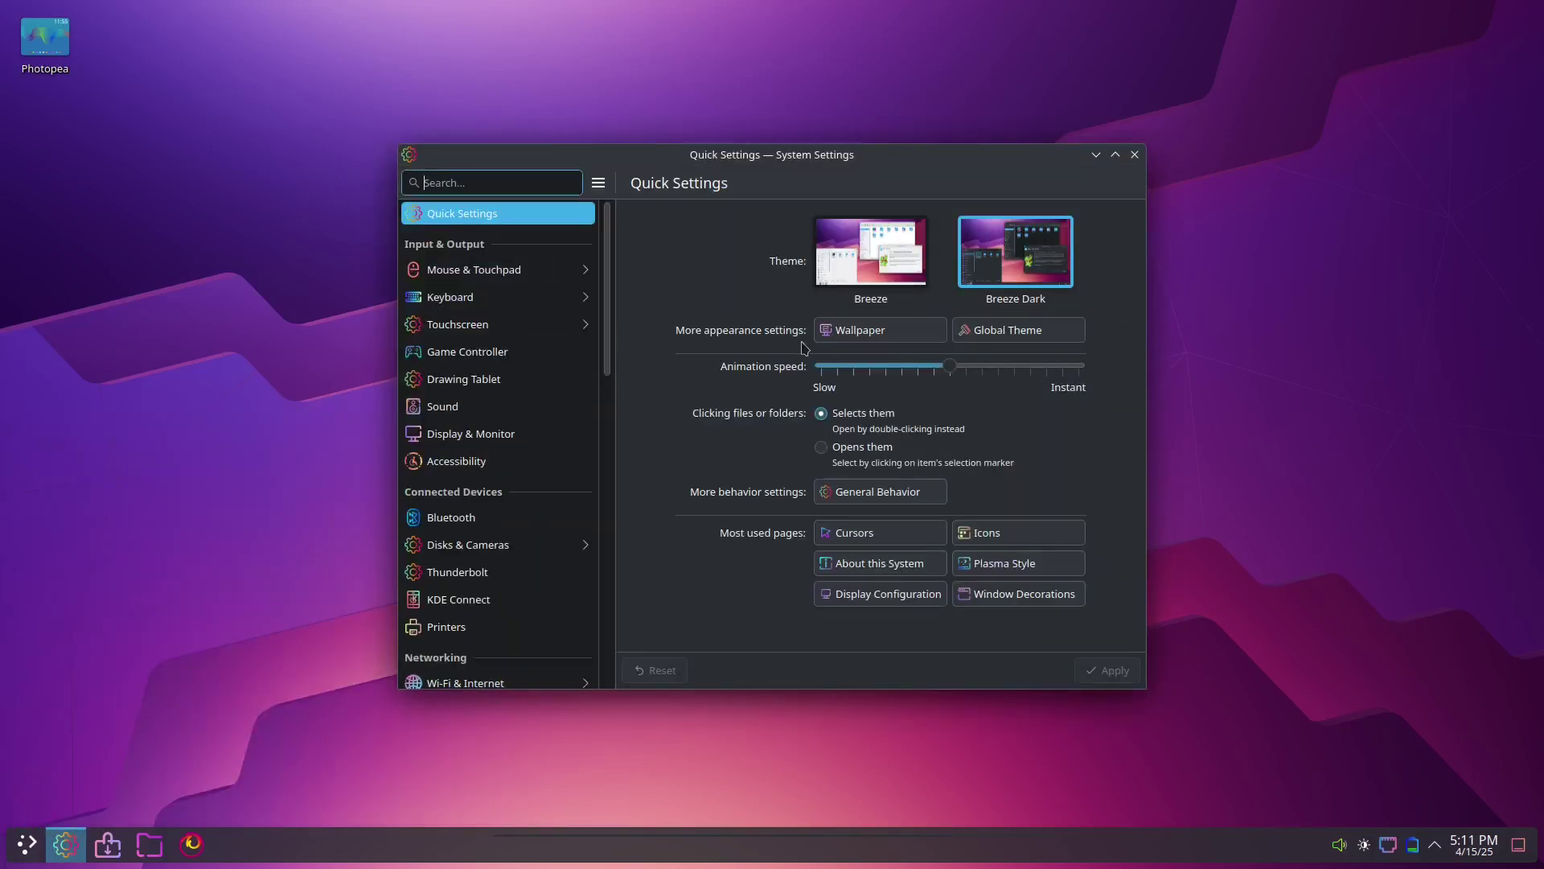
pyautogui.click(899, 539)
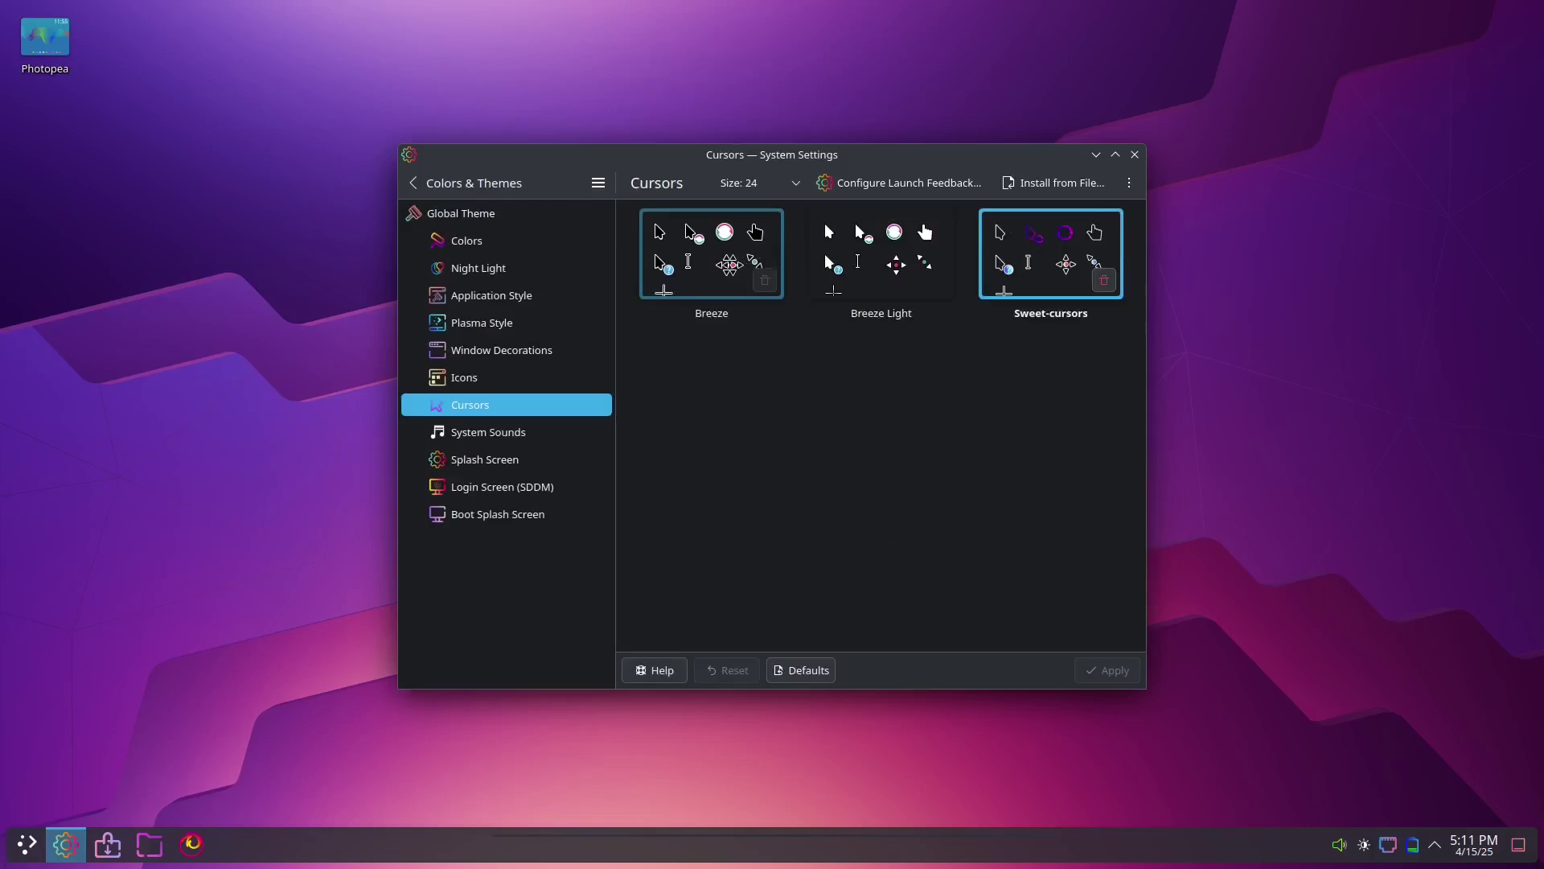
pyautogui.click(712, 257)
pyautogui.click(1109, 670)
# Apply Breeze Dark as the icon theme, check the Global Theme page, and close System Settings.
pyautogui.click(488, 375)
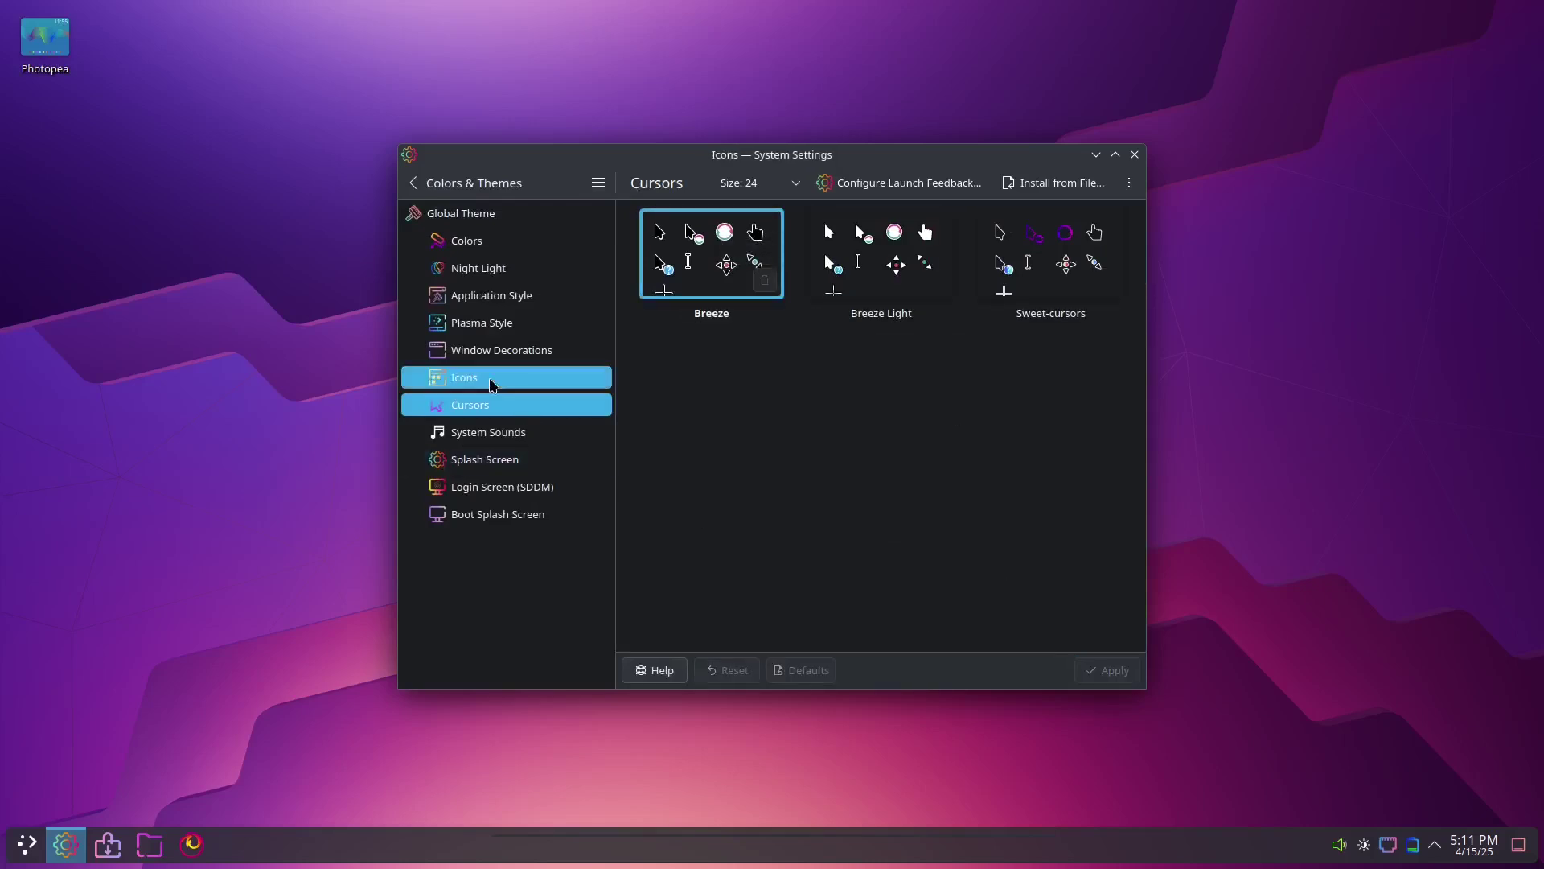
pyautogui.click(856, 257)
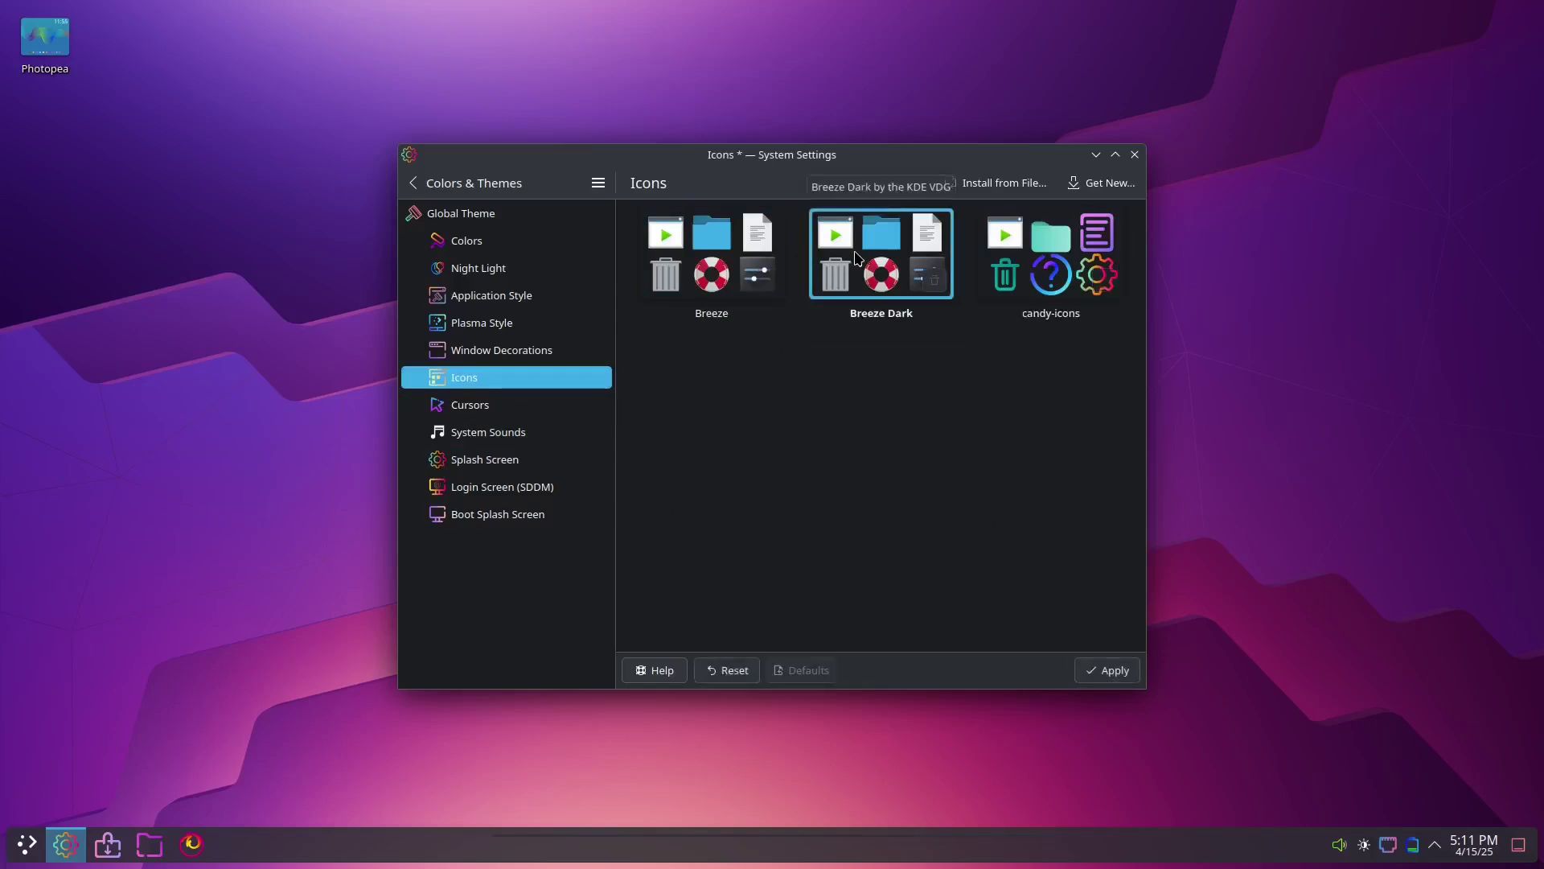
pyautogui.click(1110, 674)
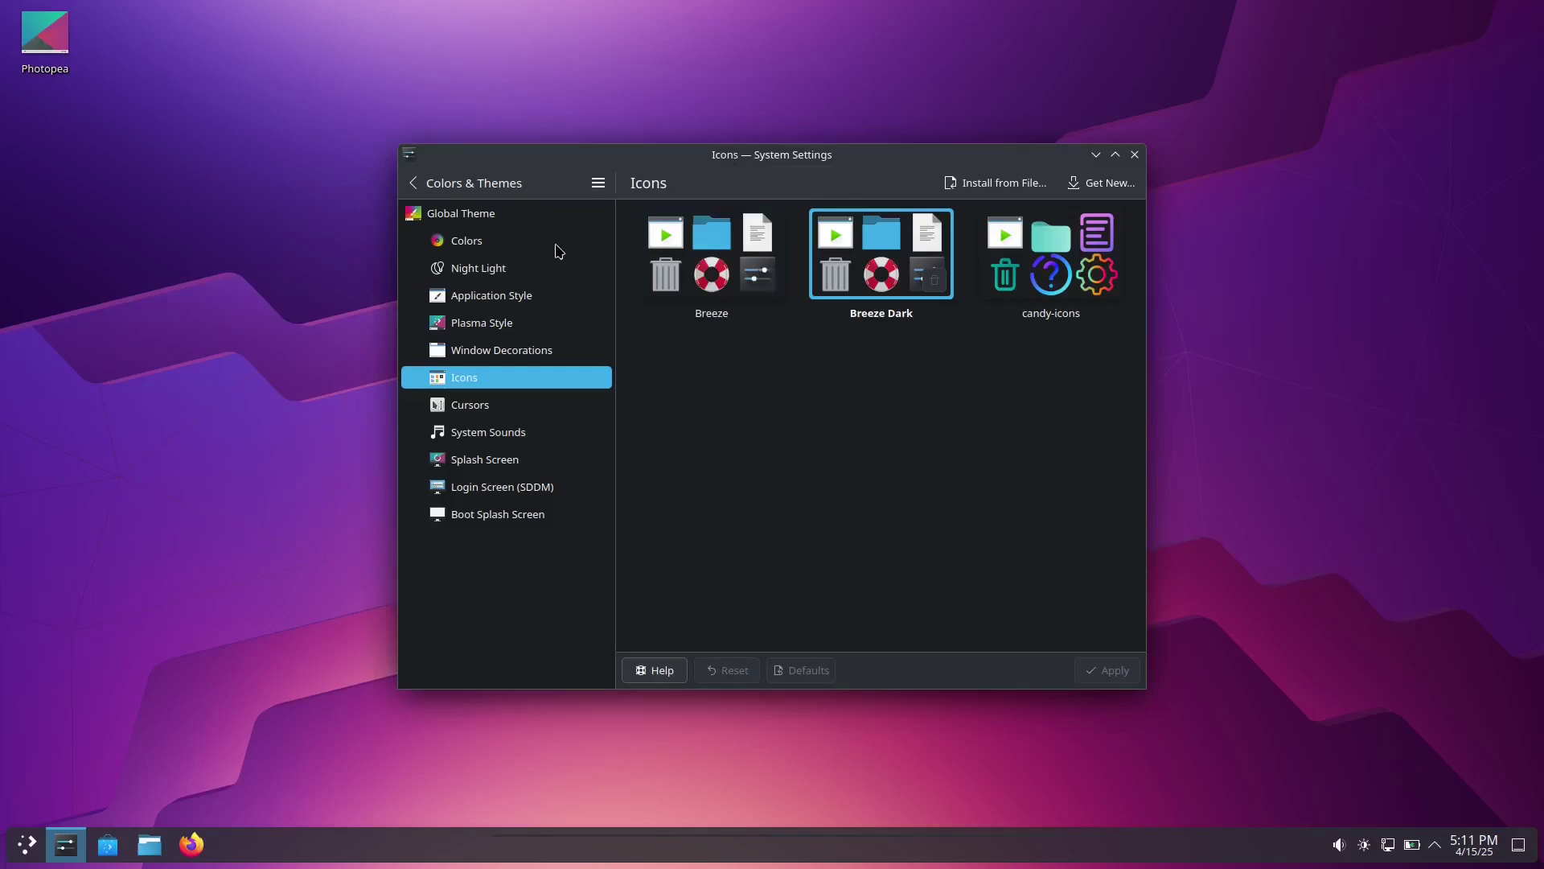
pyautogui.click(487, 216)
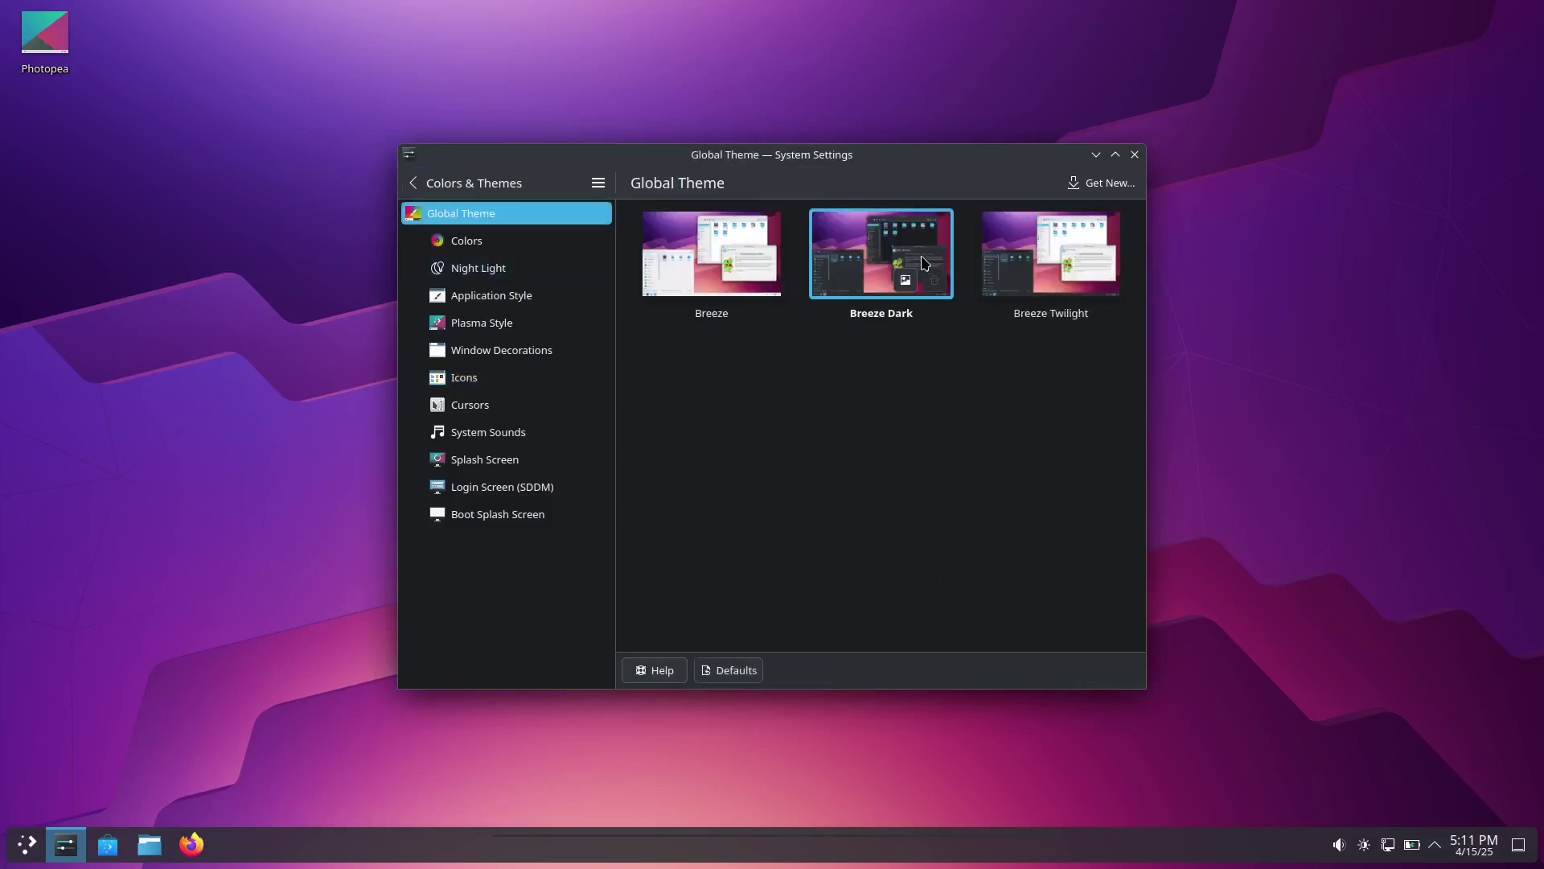
pyautogui.click(1134, 155)
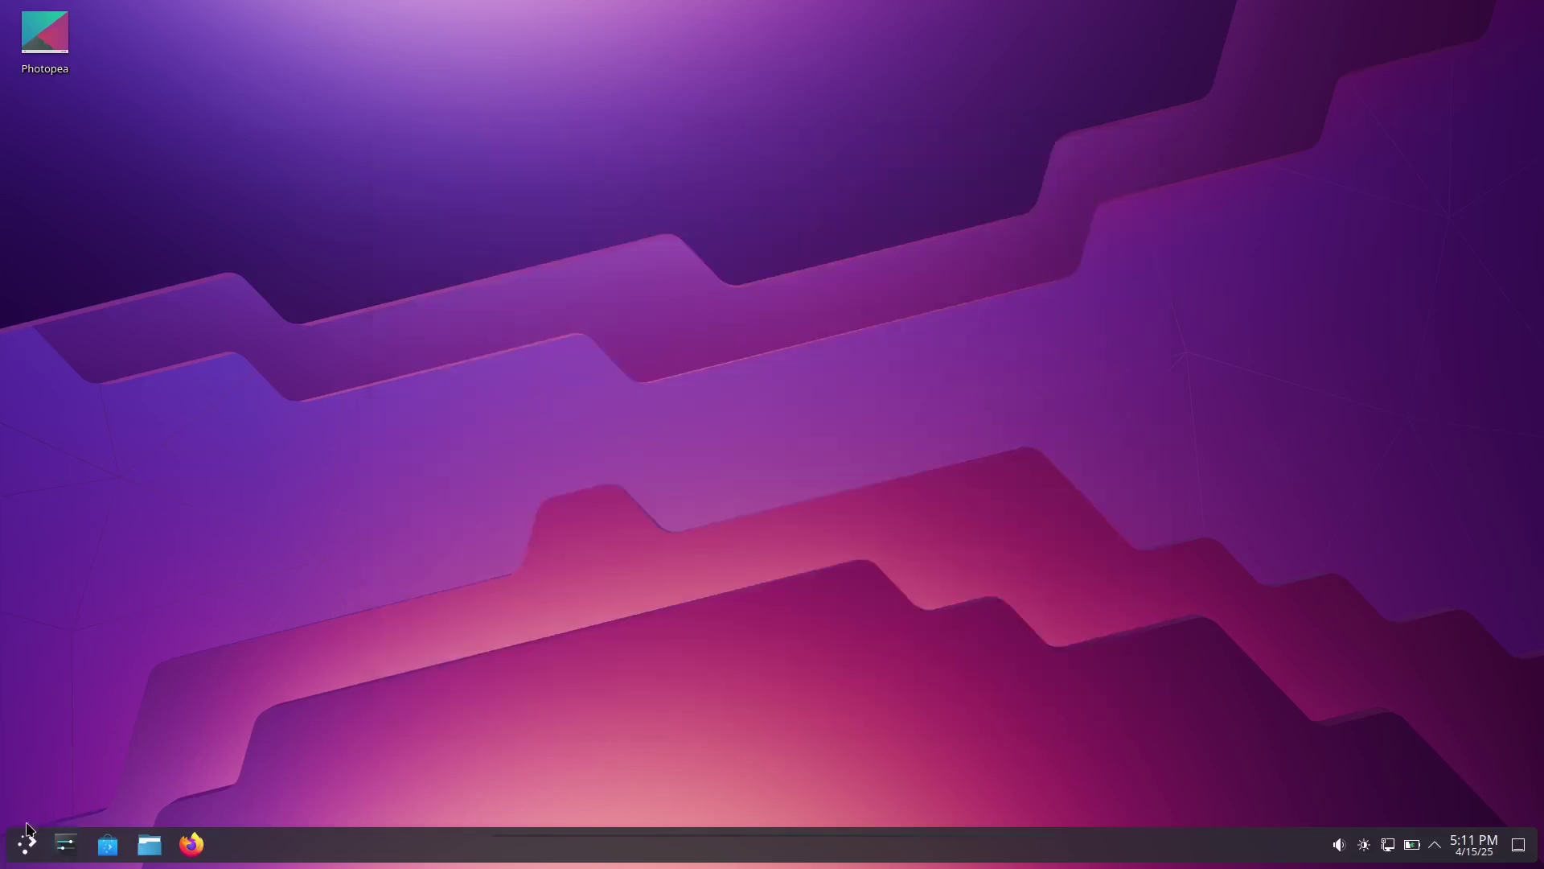
# Shut down the system from the application launcher, confirming the immediate shutdown.
pyautogui.click(24, 857)
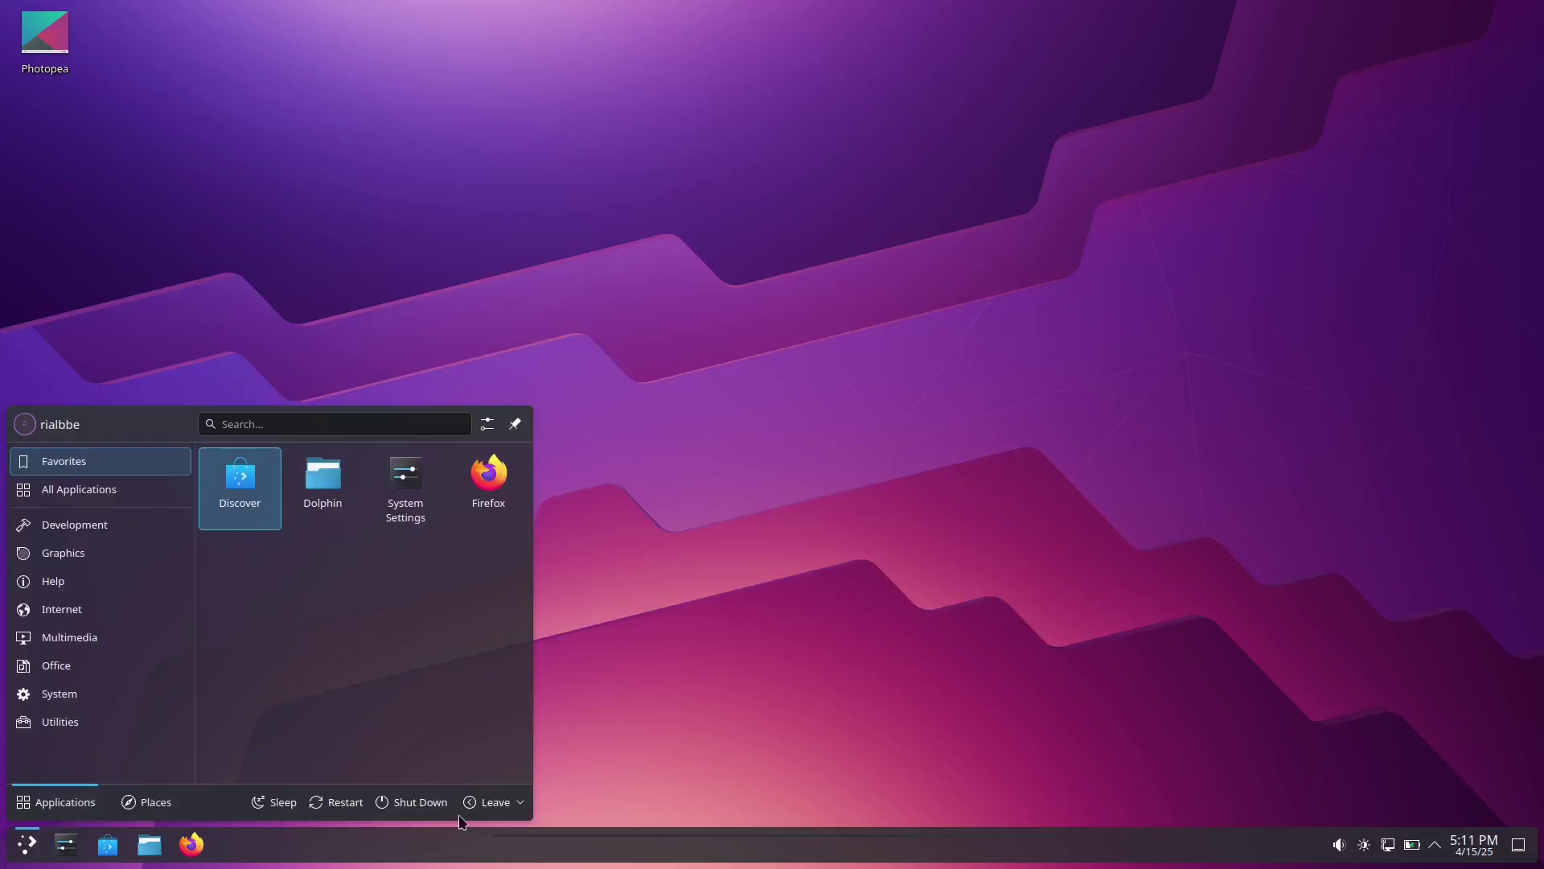
pyautogui.click(420, 801)
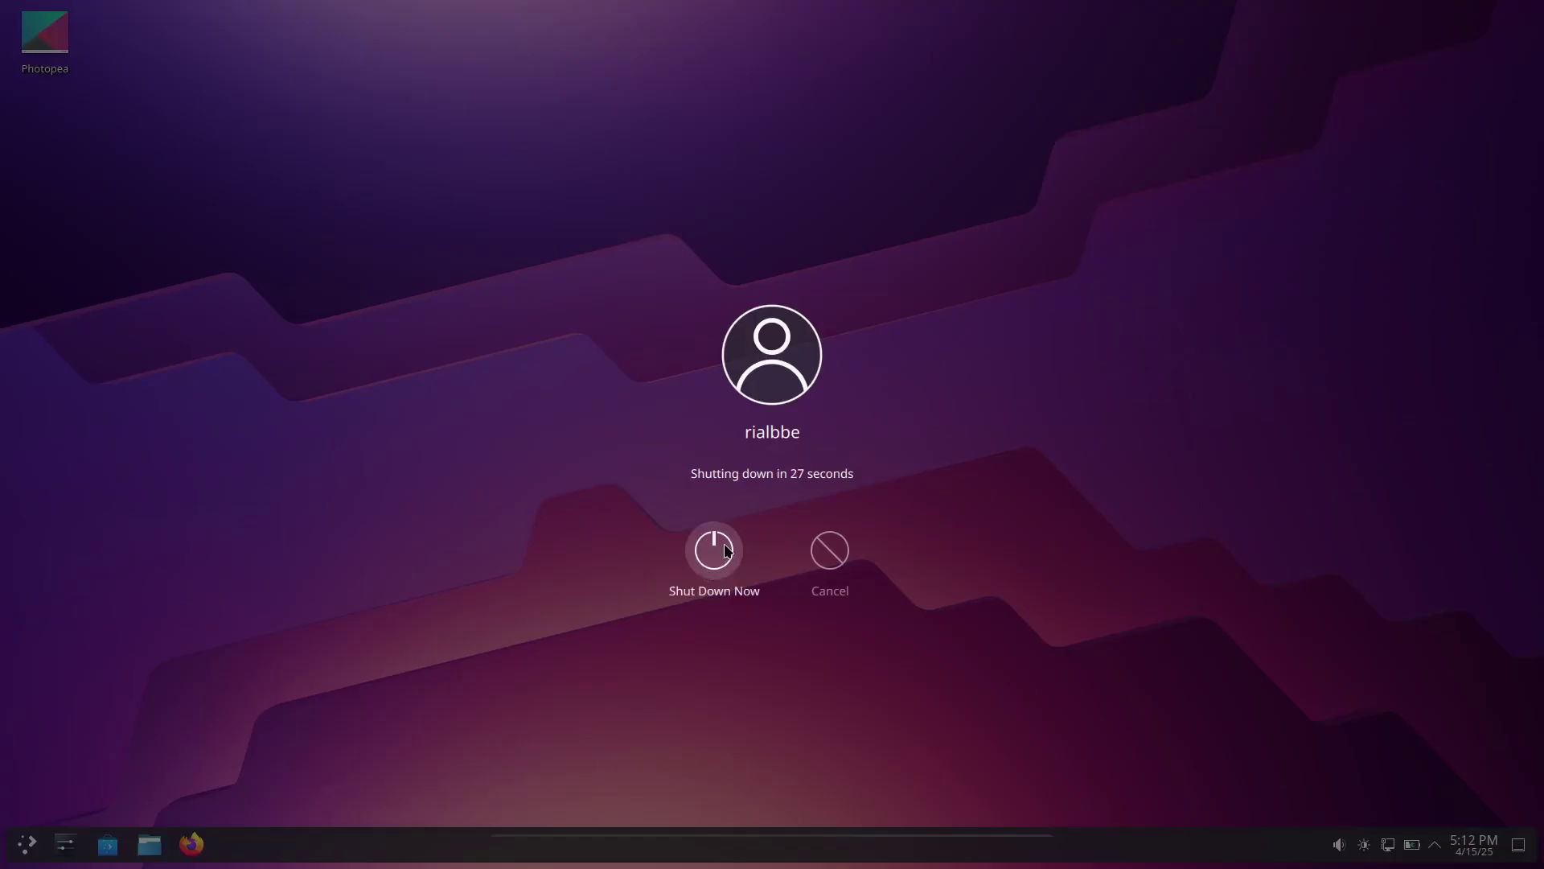
pyautogui.click(728, 551)
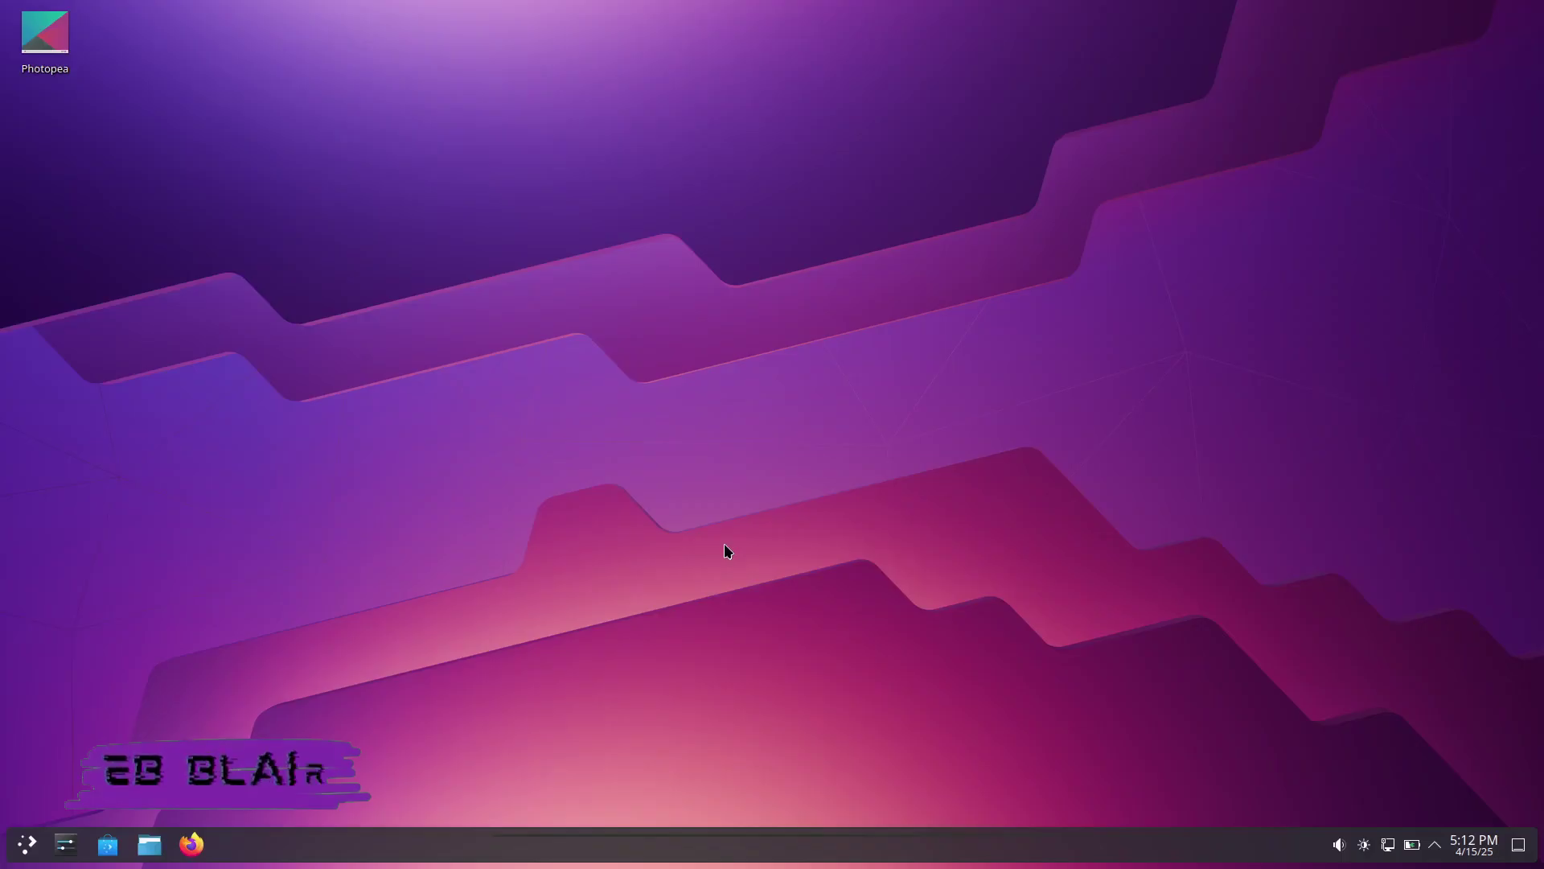